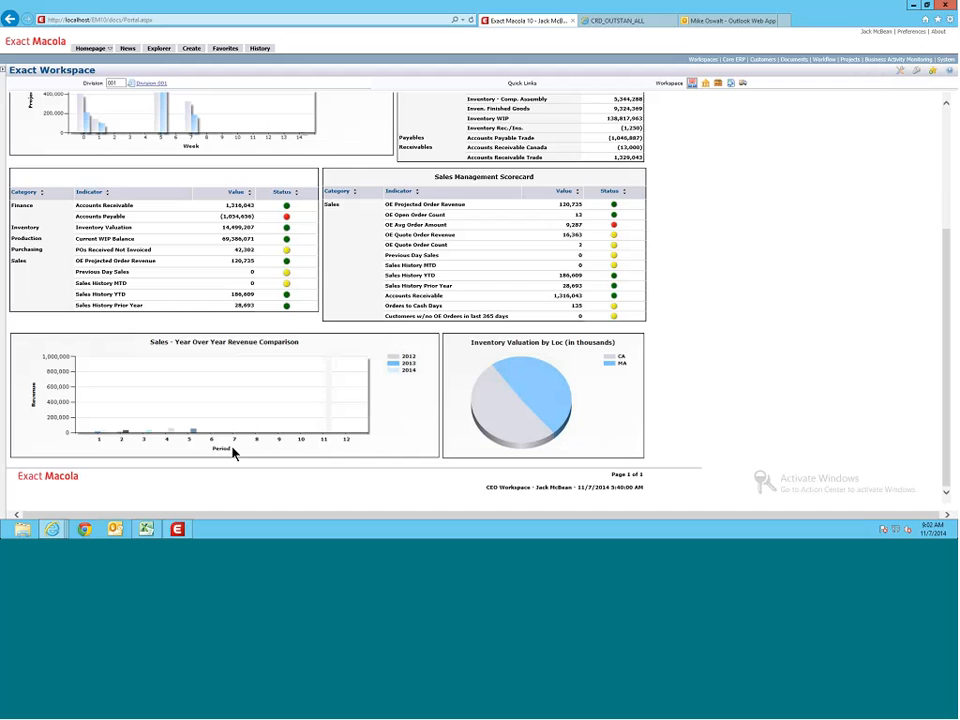
Step: Switch to the Exact Macola client to view its G/L menu, and return to the CEO Workspace in the browser
left_click(178, 530)
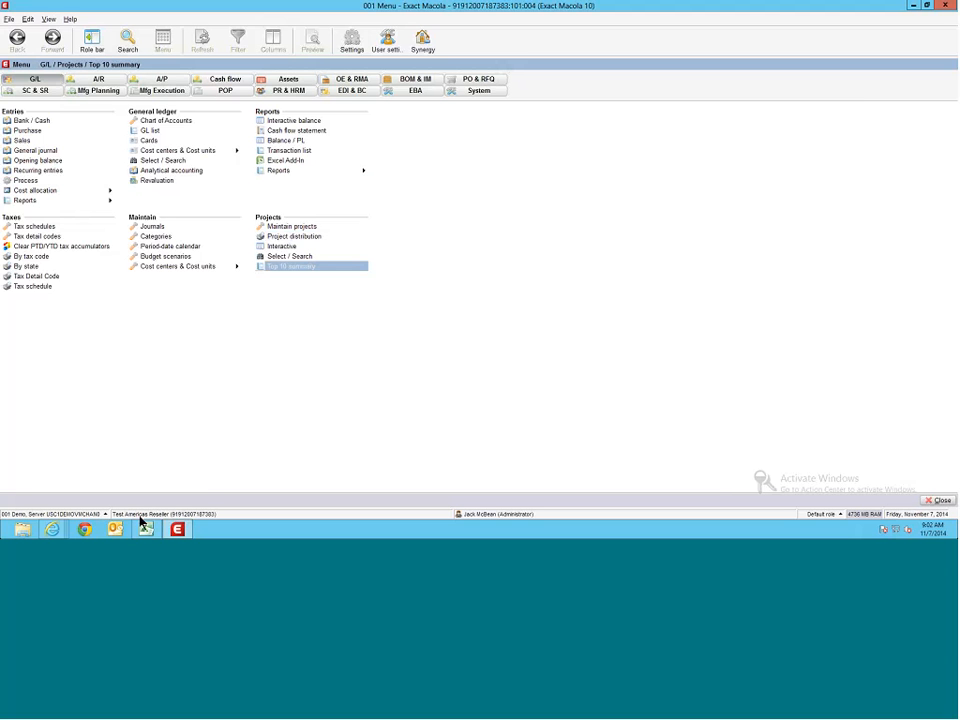
mouse_move(147, 531)
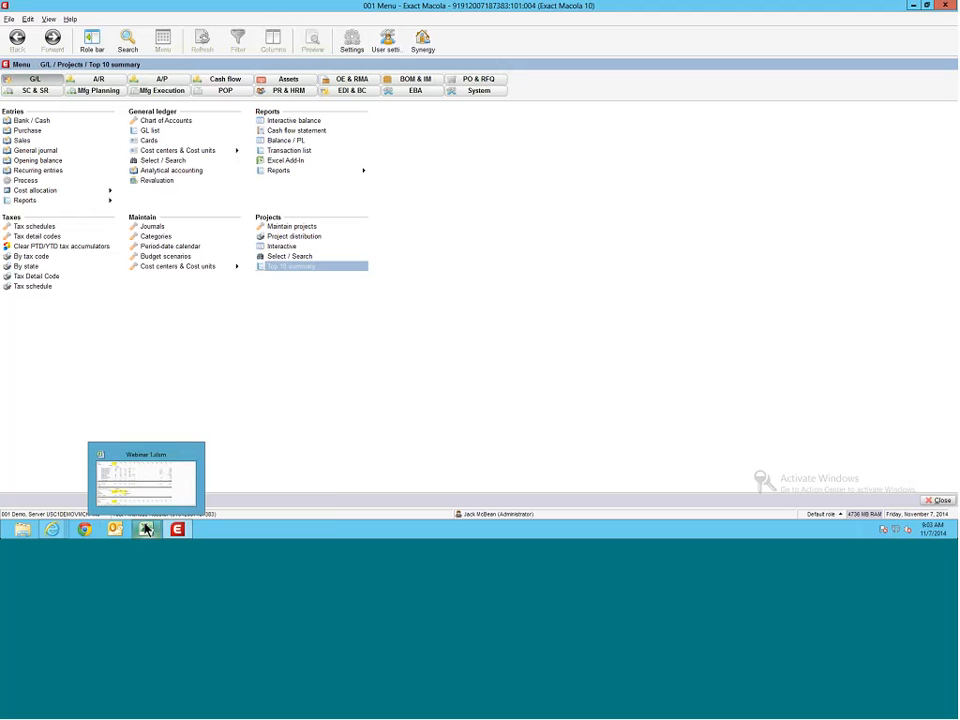
mouse_move(57, 533)
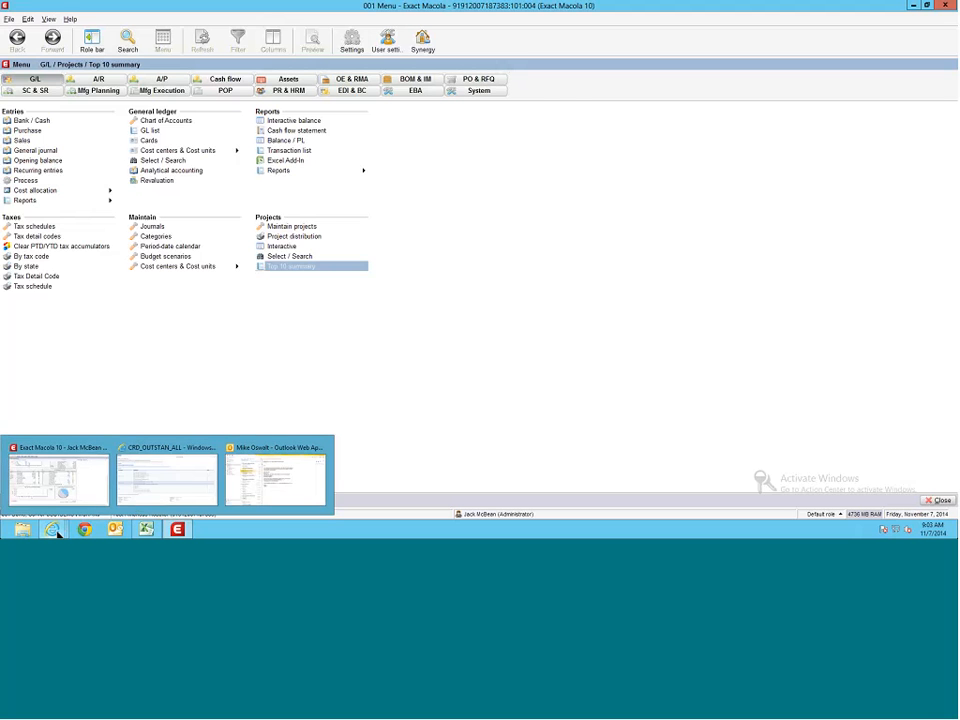
left_click(66, 500)
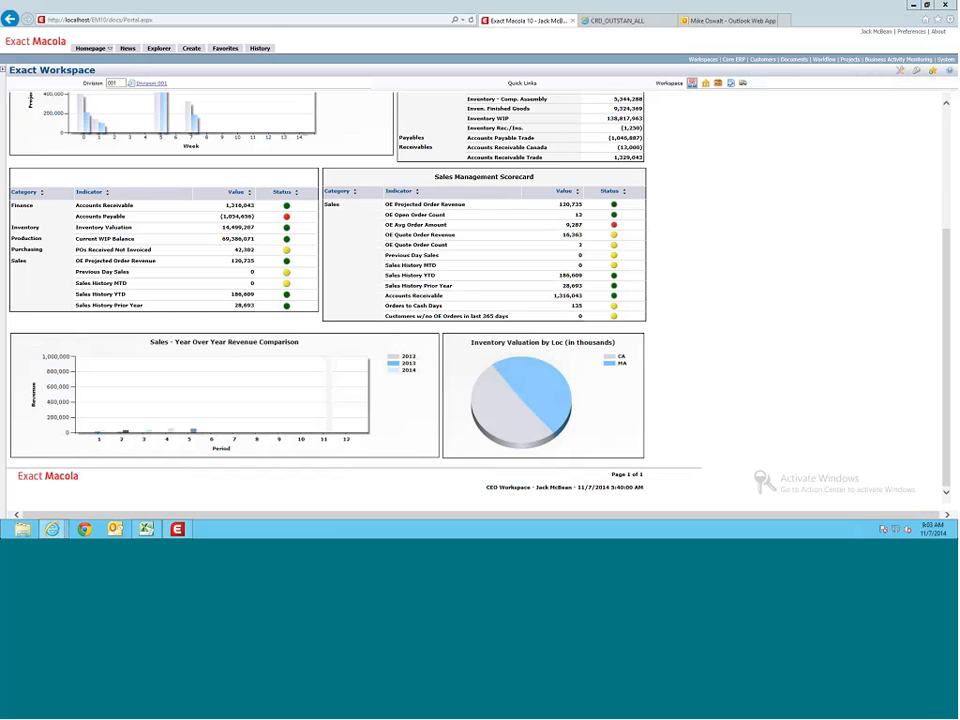
Step: Look over the CEO Workspace and its available reports, and open the Core ERP page
scroll(228, 270, "up", 3)
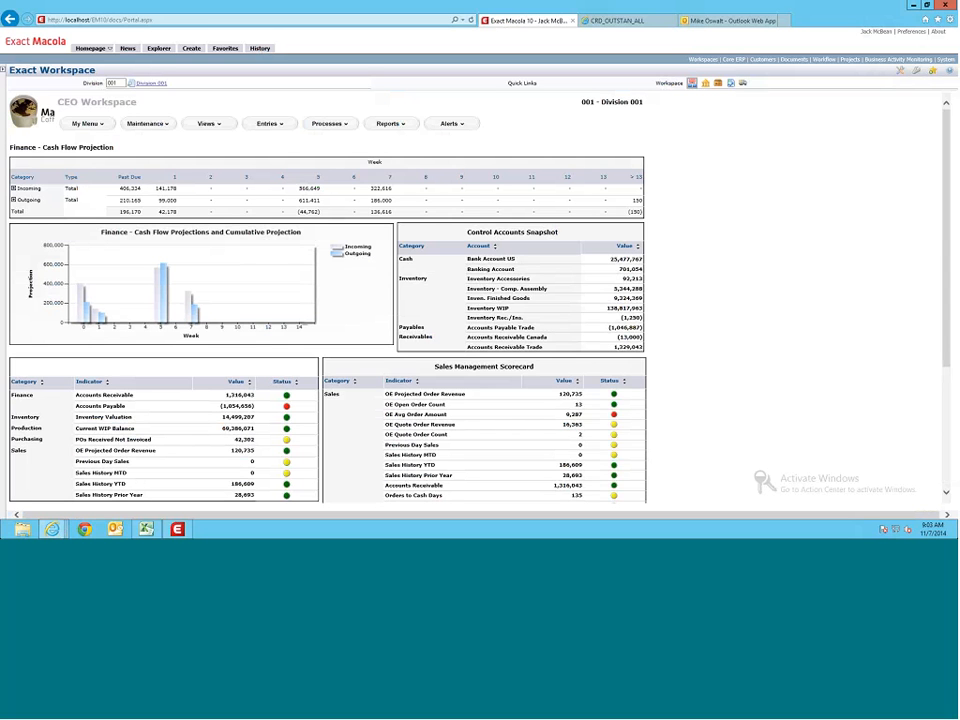
left_click(390, 123)
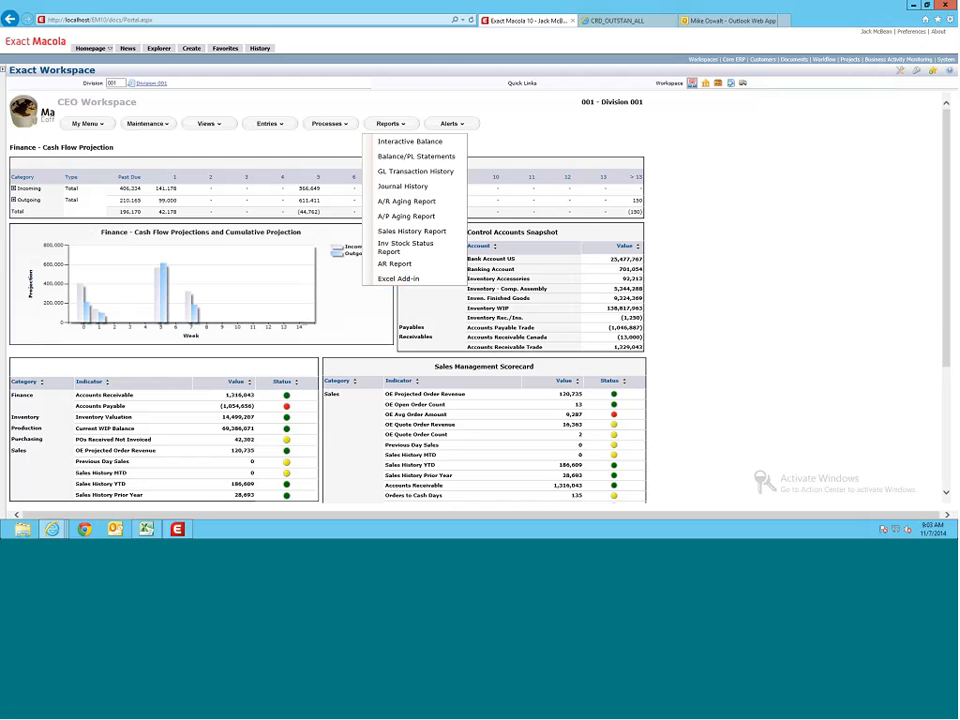
left_click(733, 60)
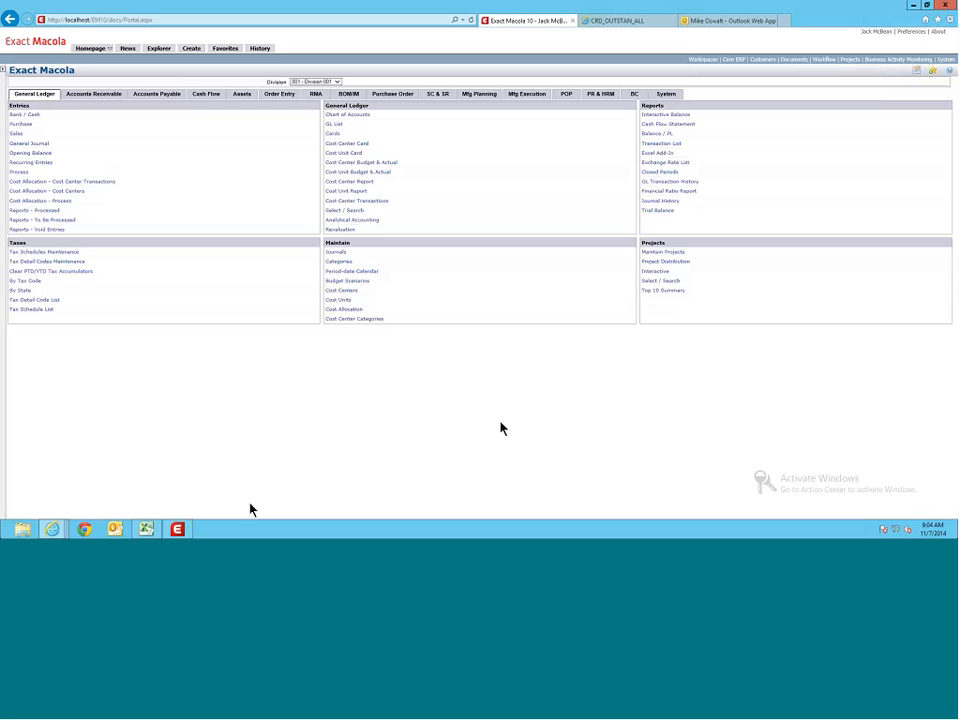
Step: Switch to the Webinar 1.xlsm workbook in Excel and view the Exact Macola add-in's company information
left_click(147, 531)
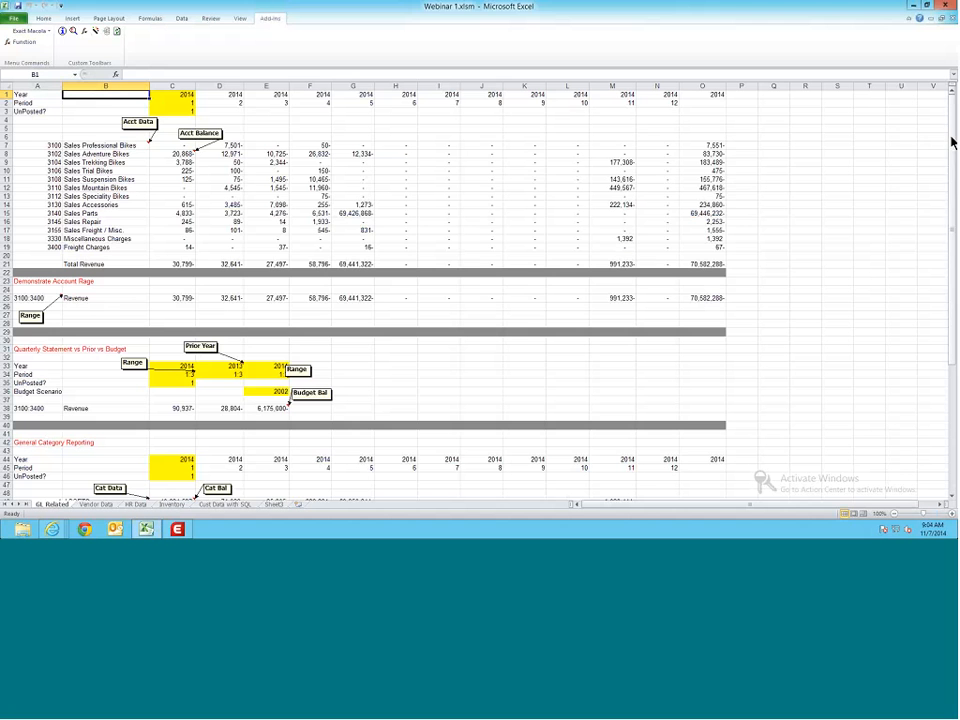
left_click_drag(953, 138, 953, 133)
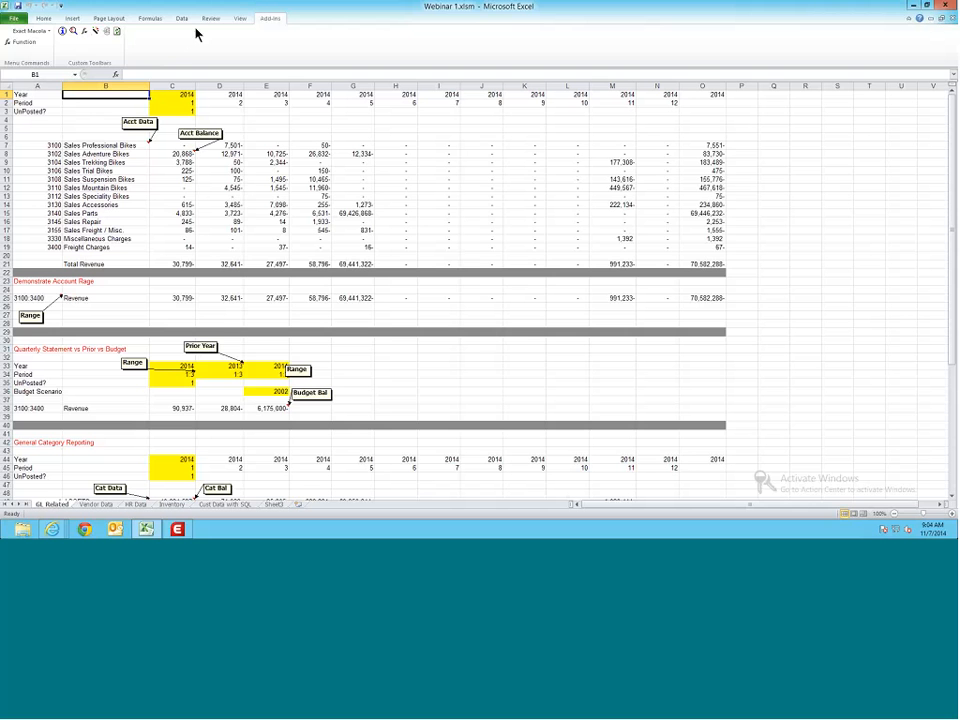
left_click(63, 33)
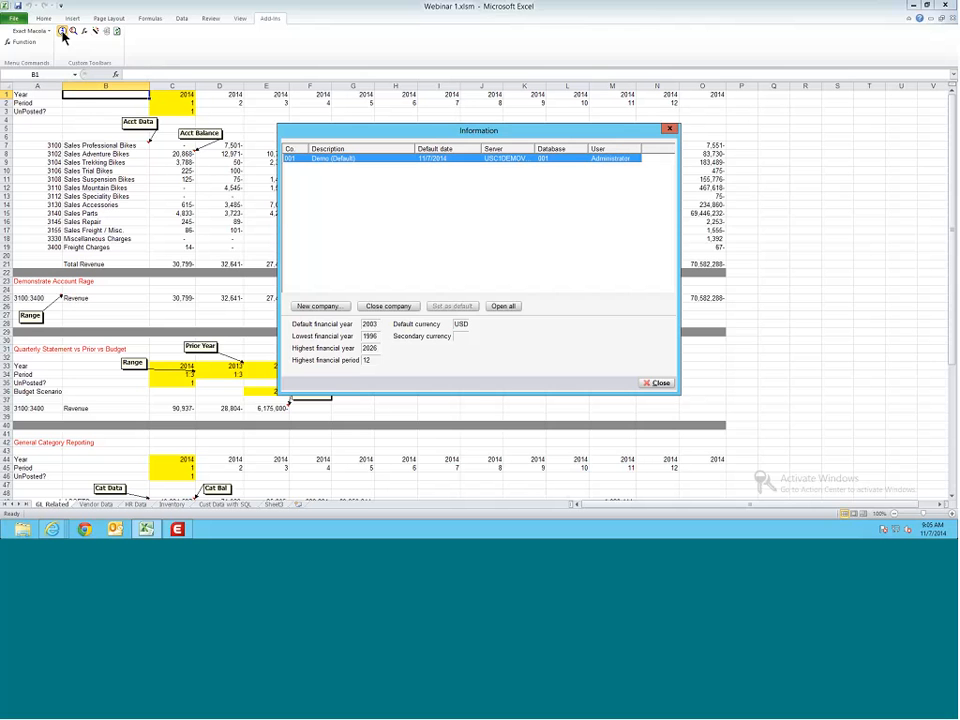
left_click(659, 383)
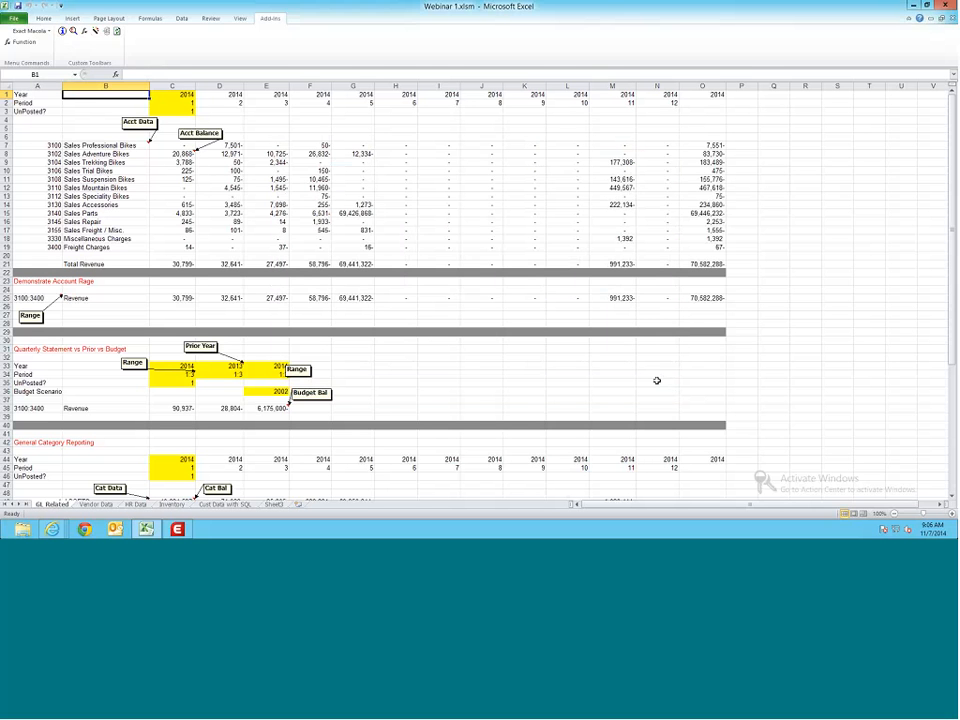
Step: Review the record types available in the add-in's Search dialog and close it without searching
left_click(74, 33)
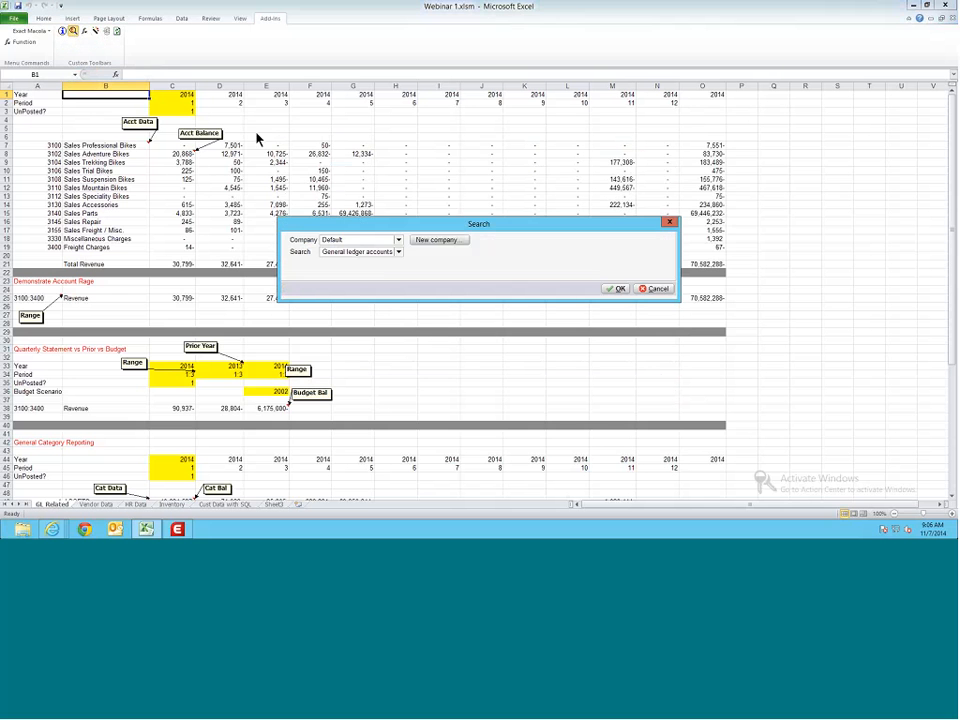
left_click(398, 252)
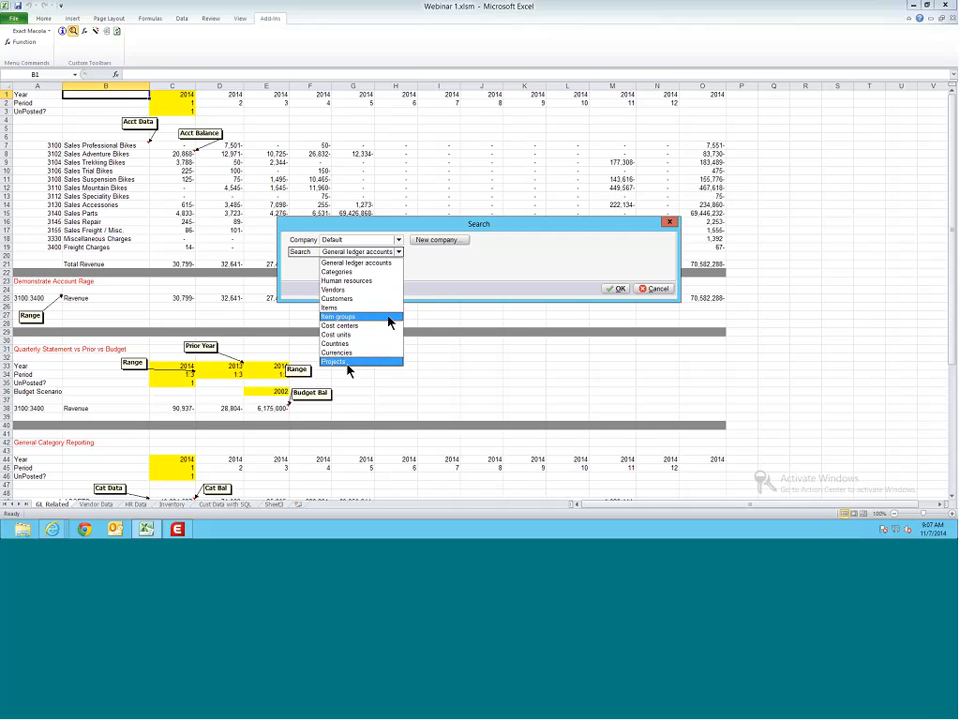
left_click(772, 154)
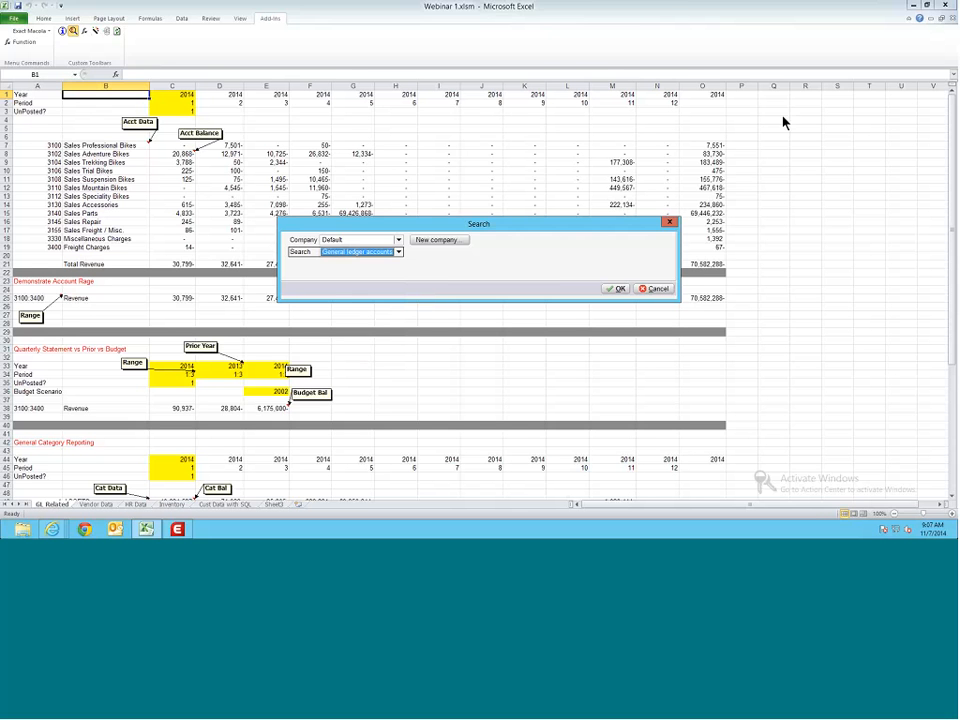
key("Escape")
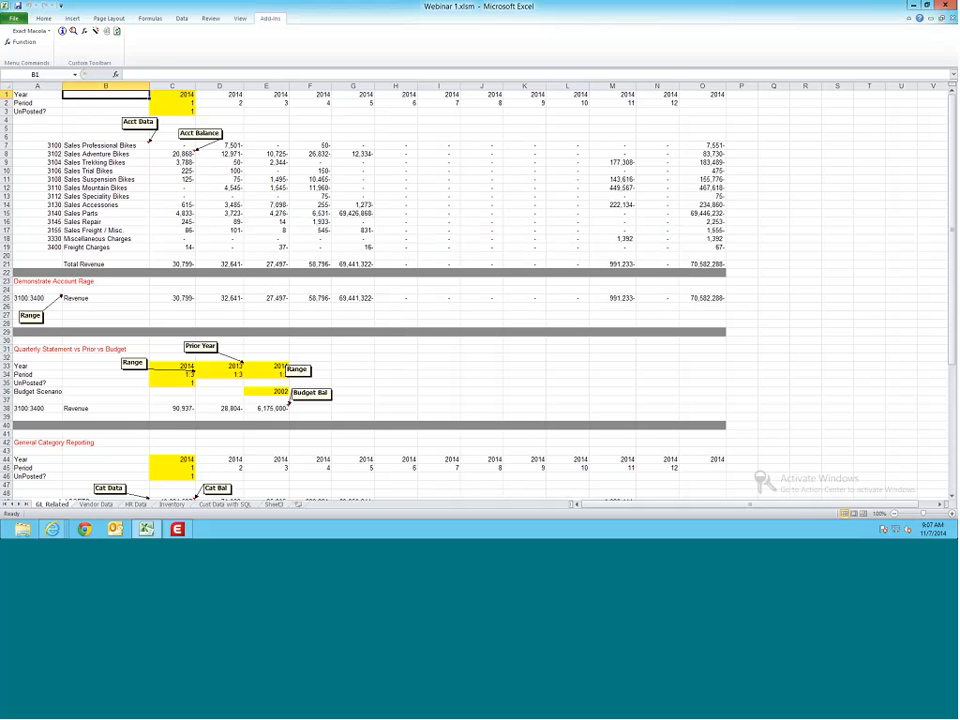
Step: From cell Q7, open the add-in search for General ledger accounts in the default company and browse the account list
left_click(773, 146)
left_click(73, 32)
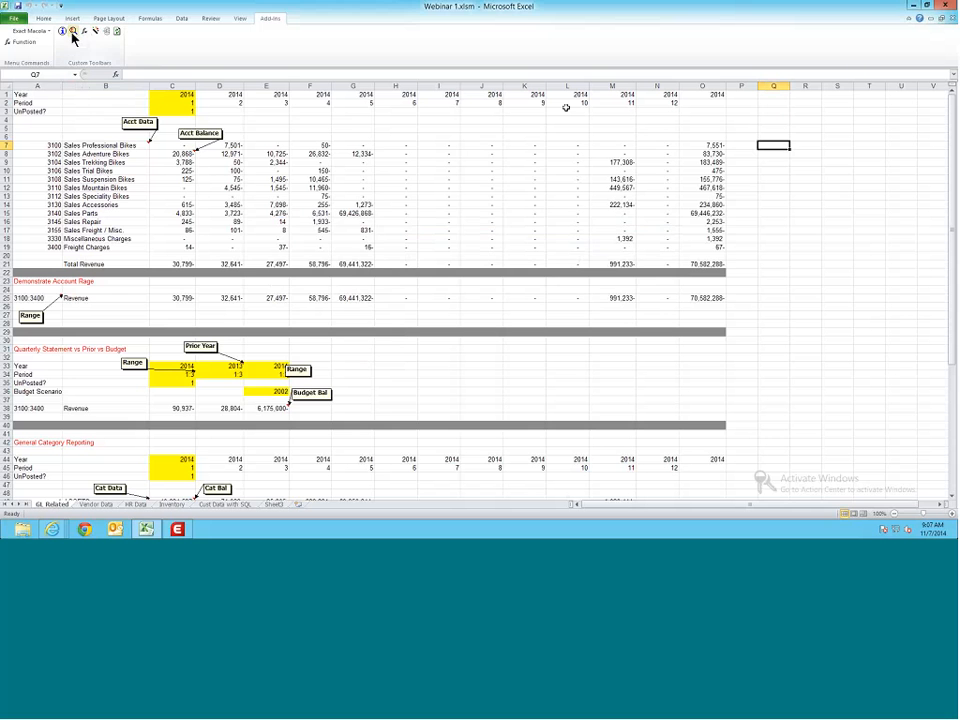
left_click(399, 252)
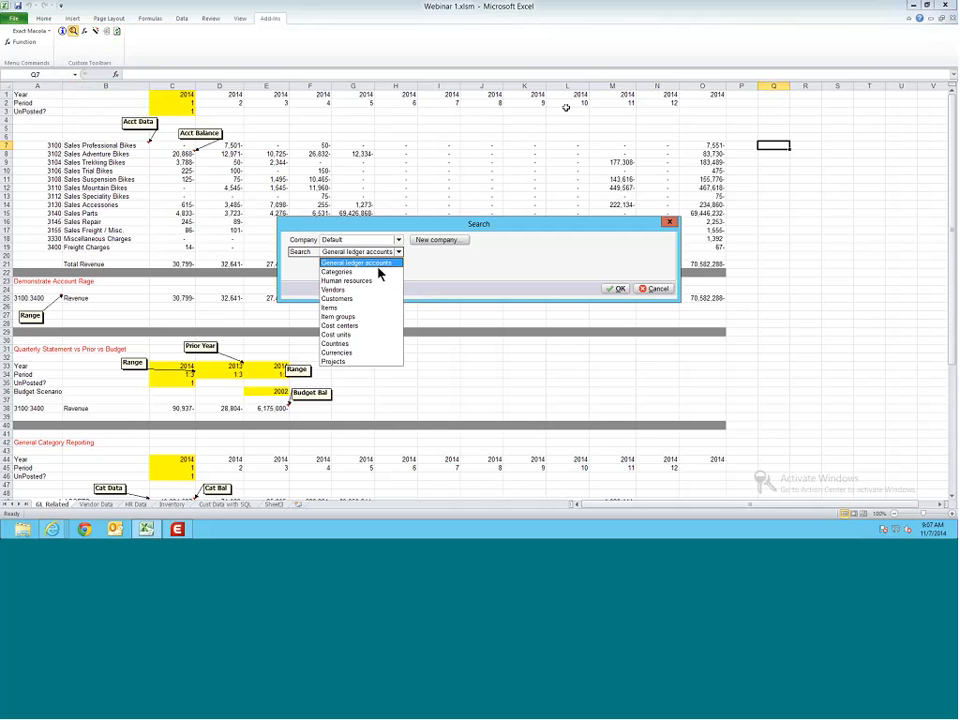
left_click(352, 264)
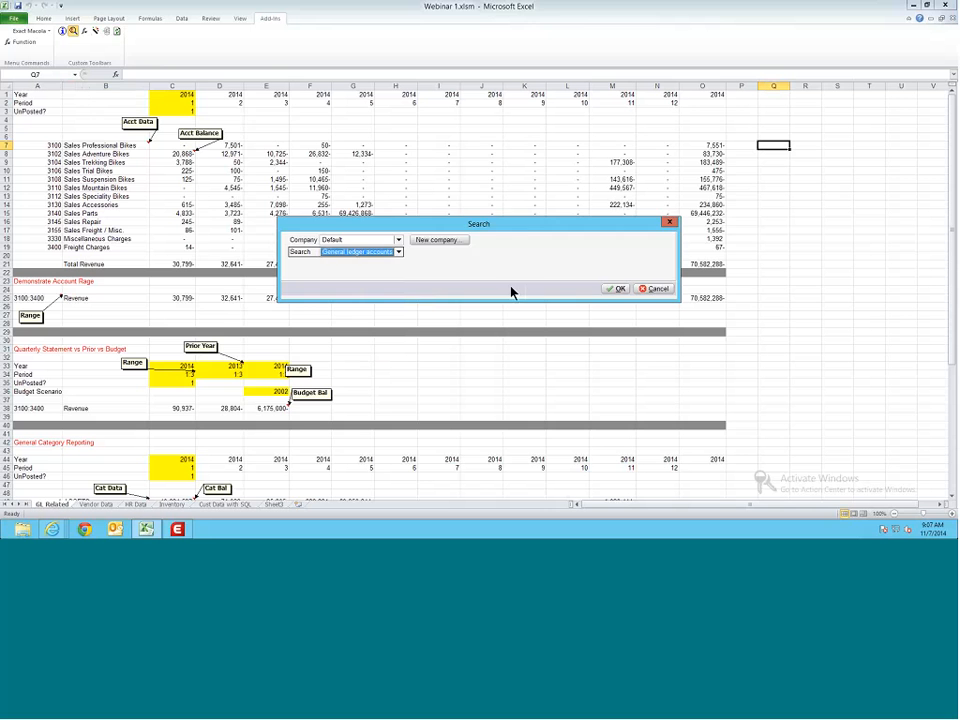
left_click(616, 289)
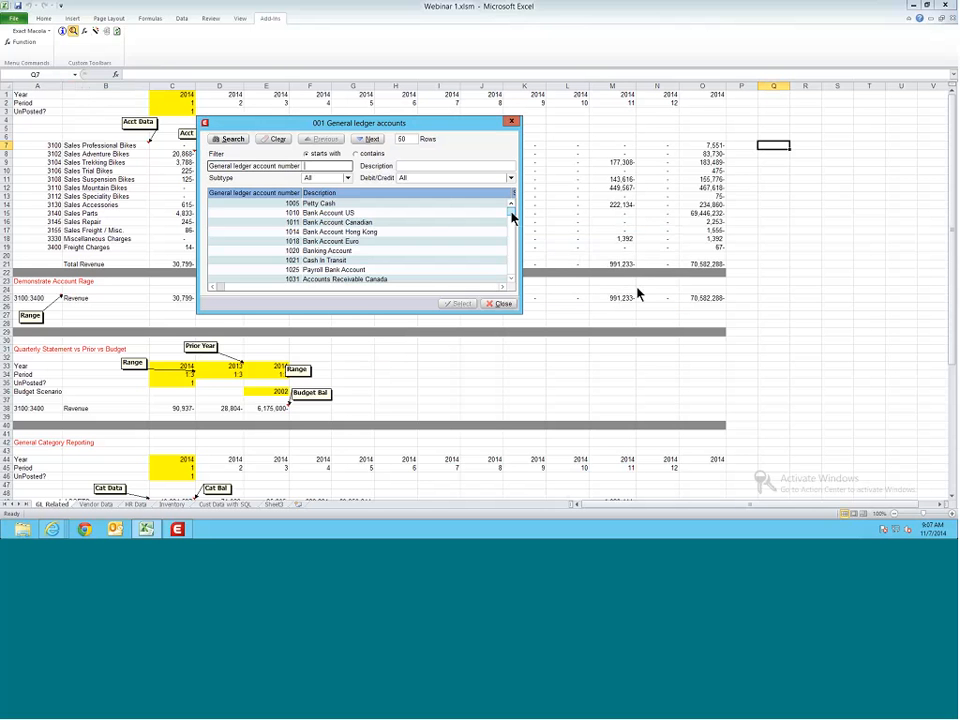
left_click_drag(512, 214, 512, 279)
Step: Filter the general ledger accounts by the description "sales", look through the matches and close the list
left_click(430, 166)
type("sal")
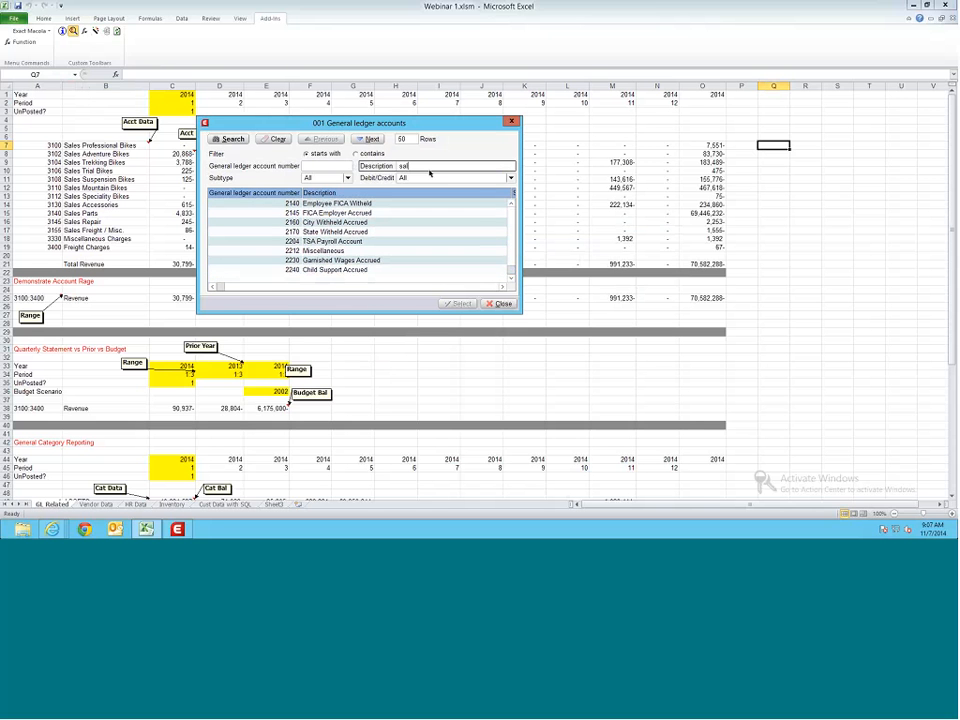
type("es")
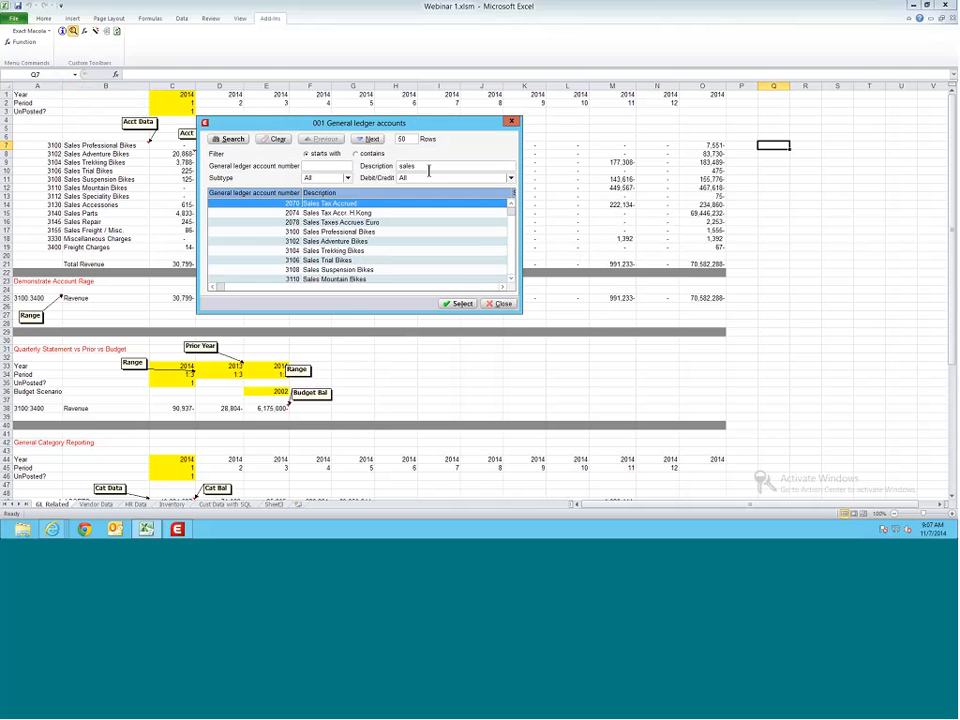
left_click_drag(511, 210, 512, 280)
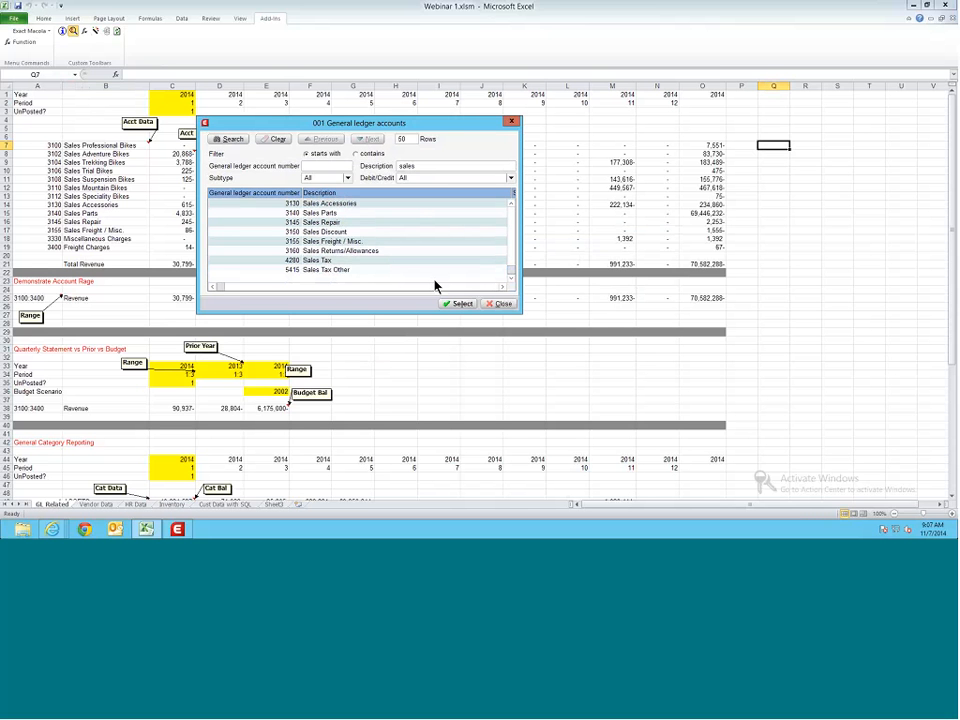
left_click(492, 302)
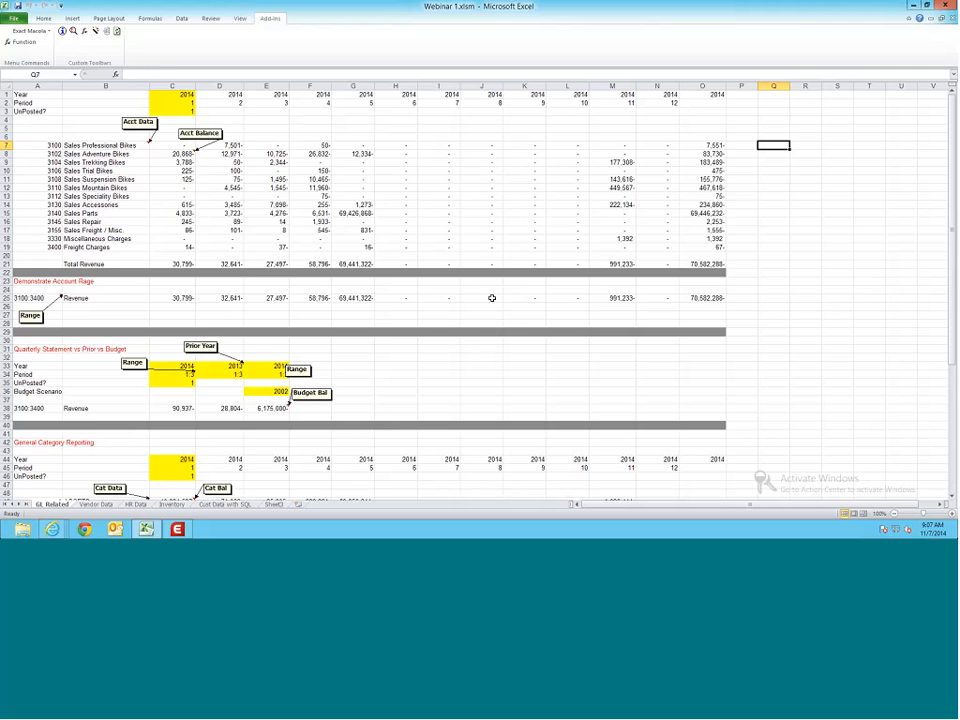
Step: Search the Human resources records with the add-in, browse the employee list and close it
left_click(73, 31)
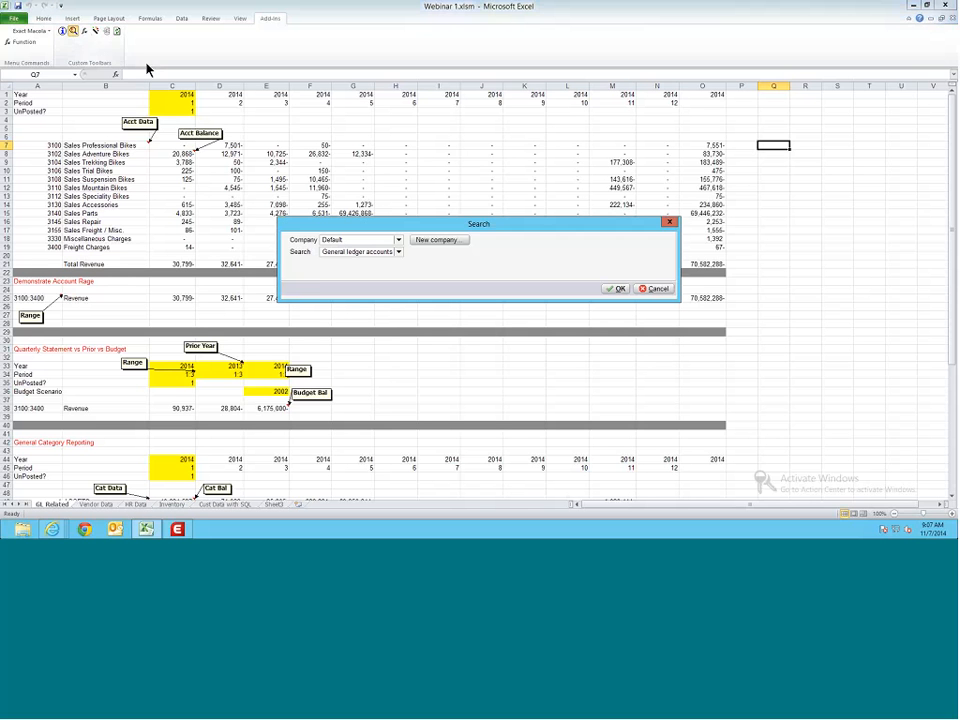
left_click(398, 251)
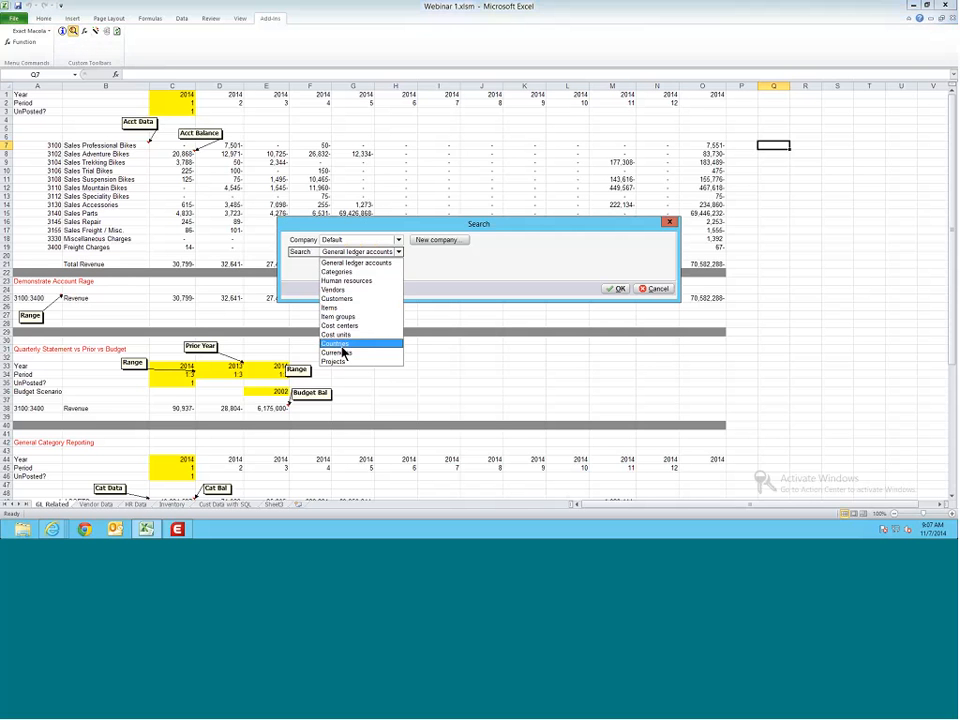
left_click(346, 280)
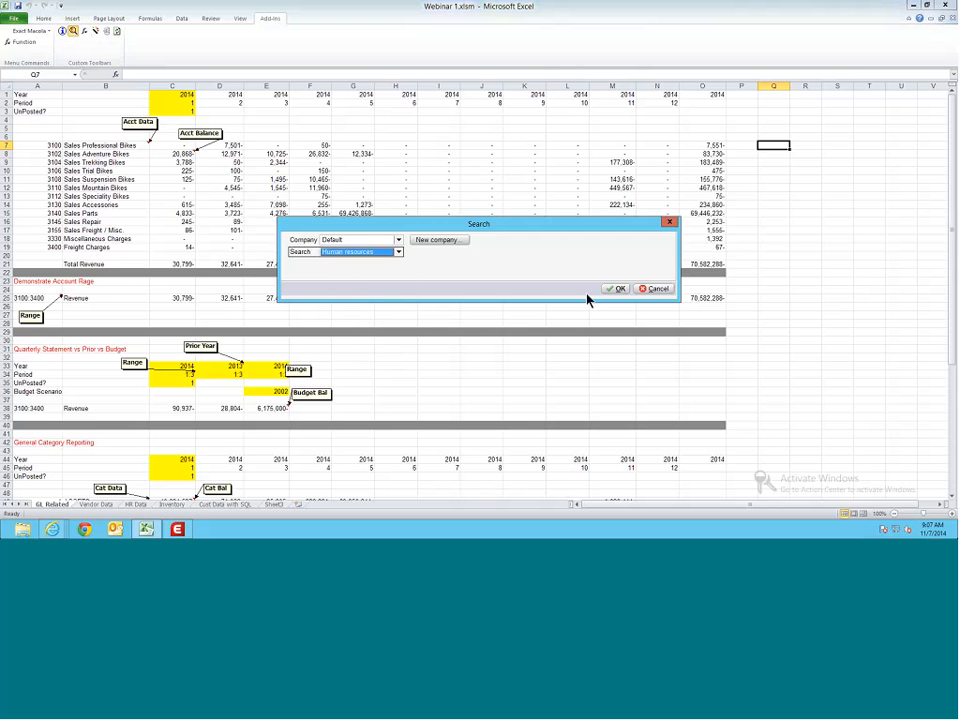
left_click(610, 289)
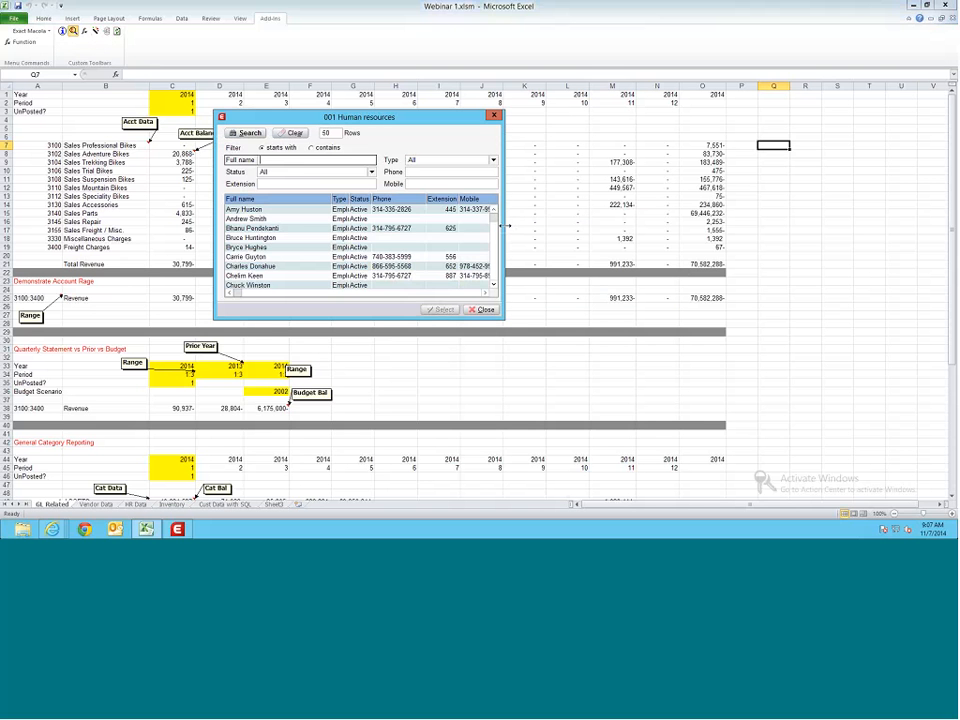
left_click(496, 236)
left_click(496, 247)
left_click(496, 260)
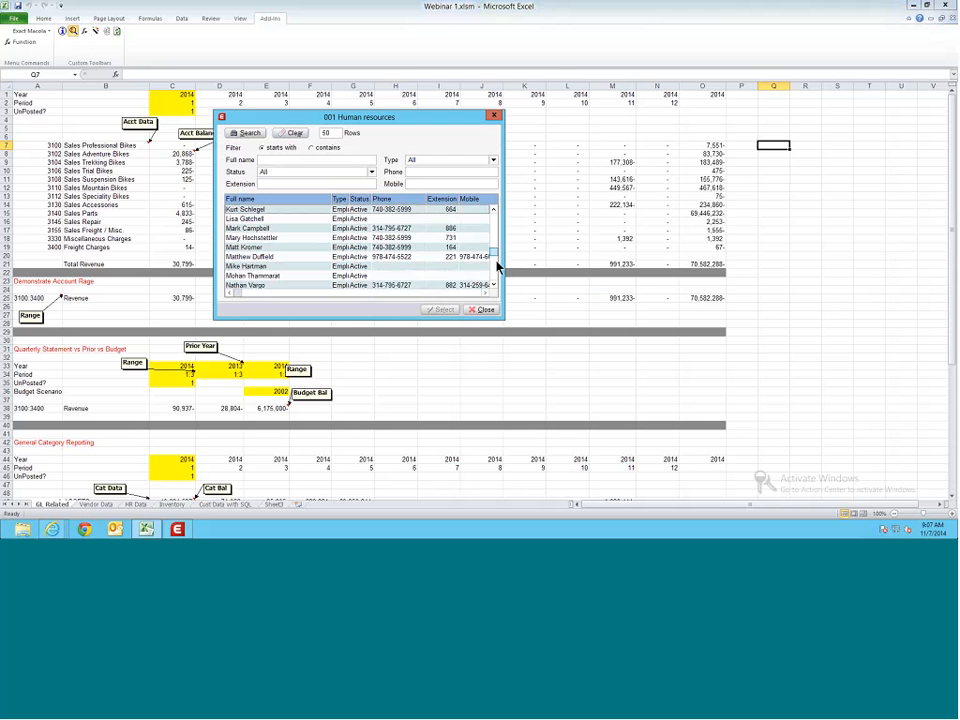
left_click(497, 268)
left_click(496, 272)
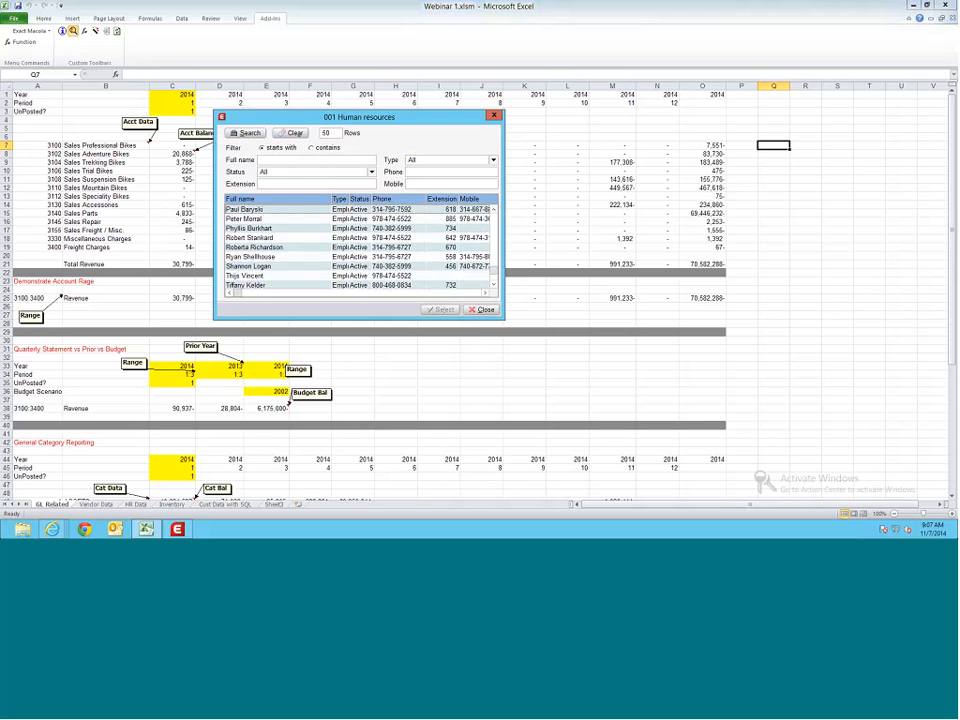
left_click(482, 310)
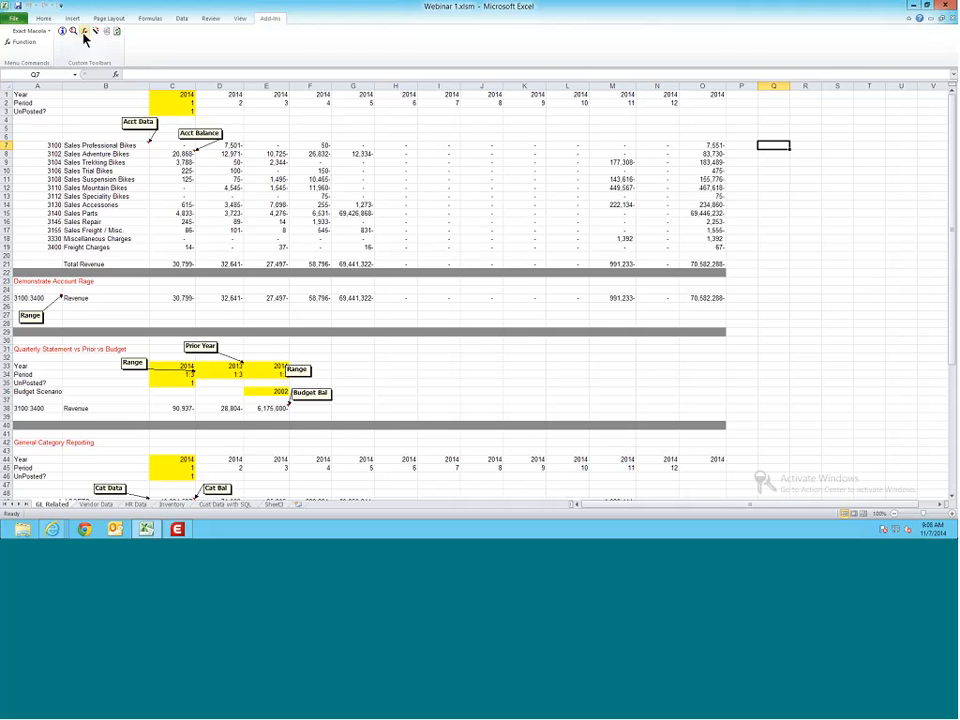
Step: Open the add-in's Function dialog and review the list of available functions
left_click(84, 34)
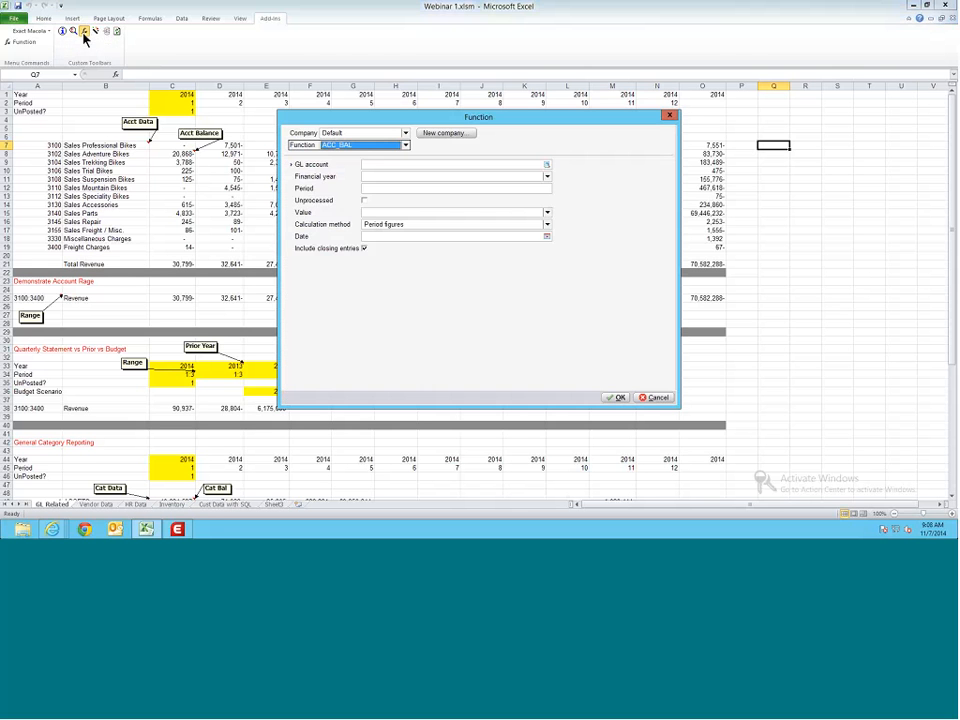
left_click(405, 145)
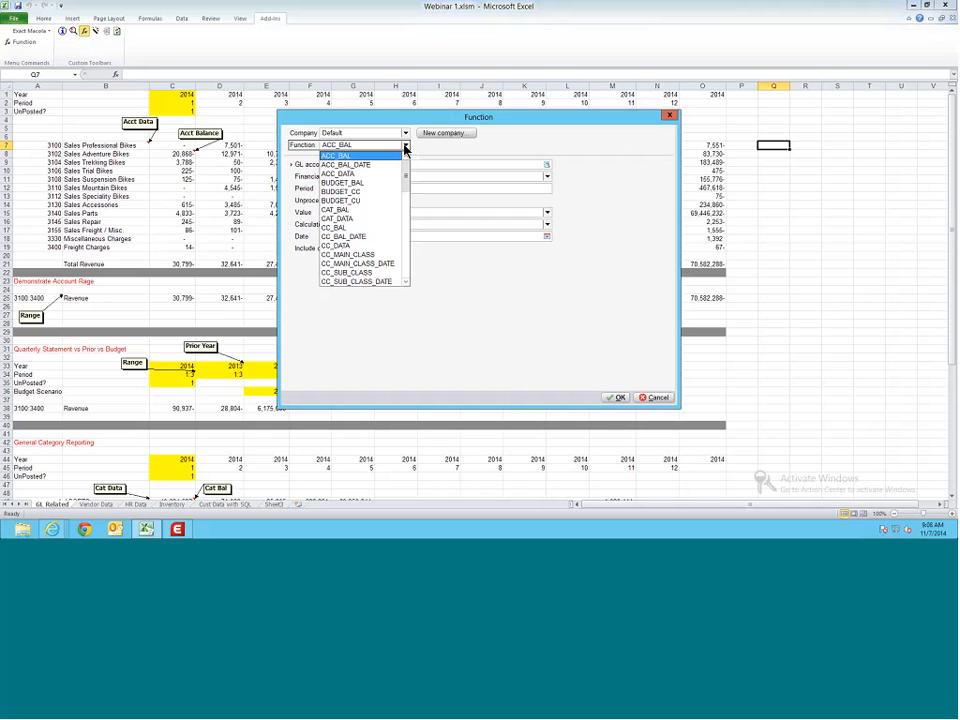
mouse_move(405, 175)
left_mouse_down()
mouse_move(408, 258)
mouse_move(407, 178)
left_mouse_up()
left_click(329, 156)
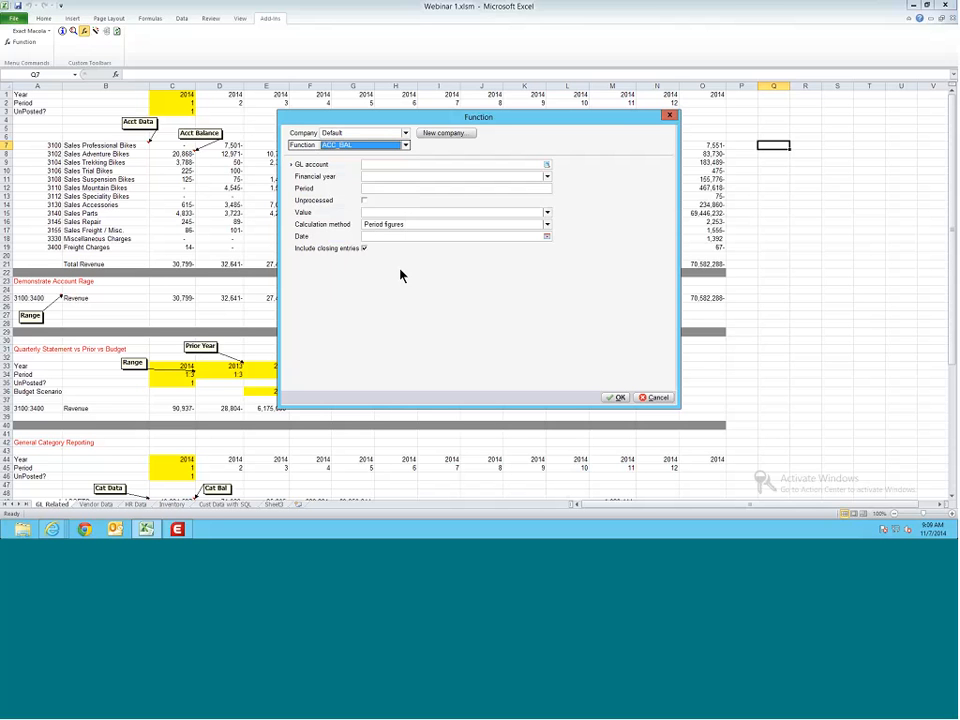
Step: Choose the ACC_DATA function for the default company and browse the general ledger accounts it can use
left_click(405, 146)
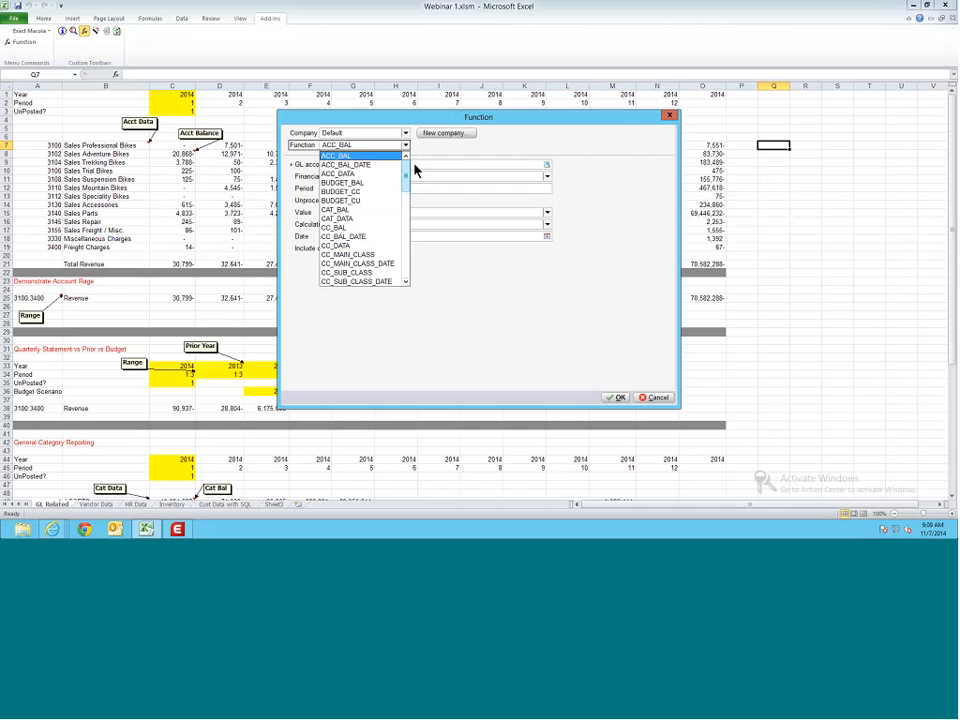
left_click(345, 175)
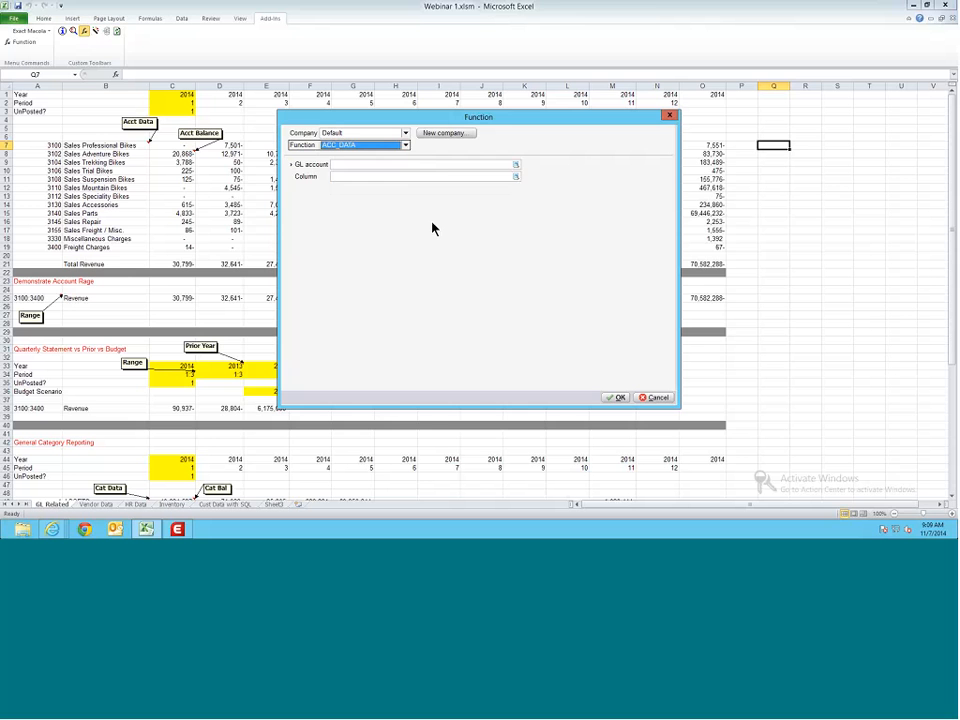
left_click(516, 165)
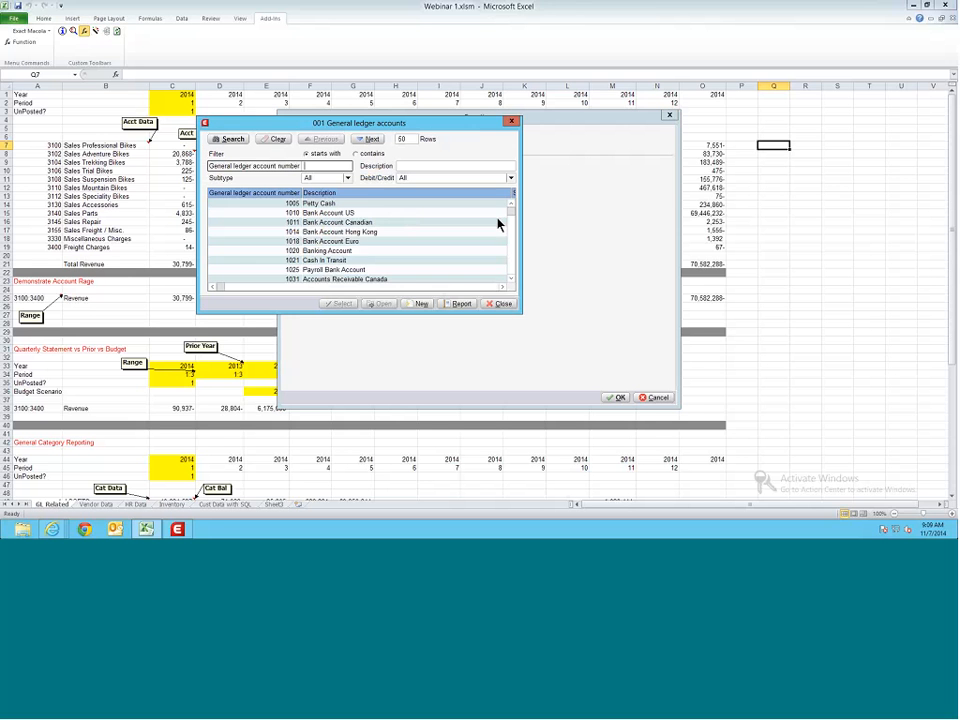
left_click(511, 240)
left_click_drag(511, 236, 512, 213)
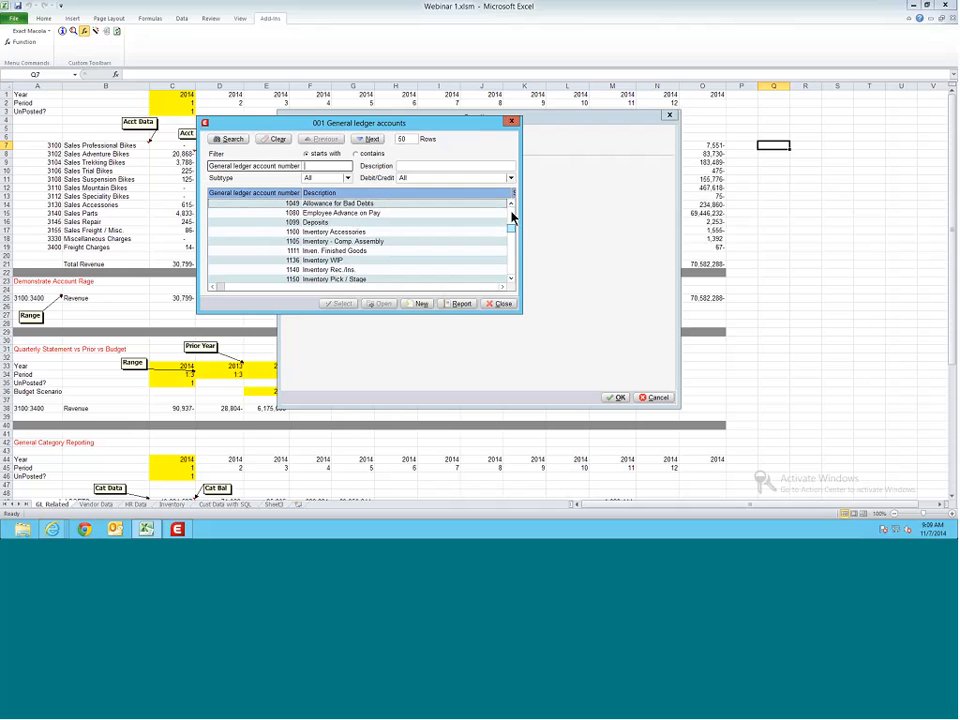
left_click(325, 238)
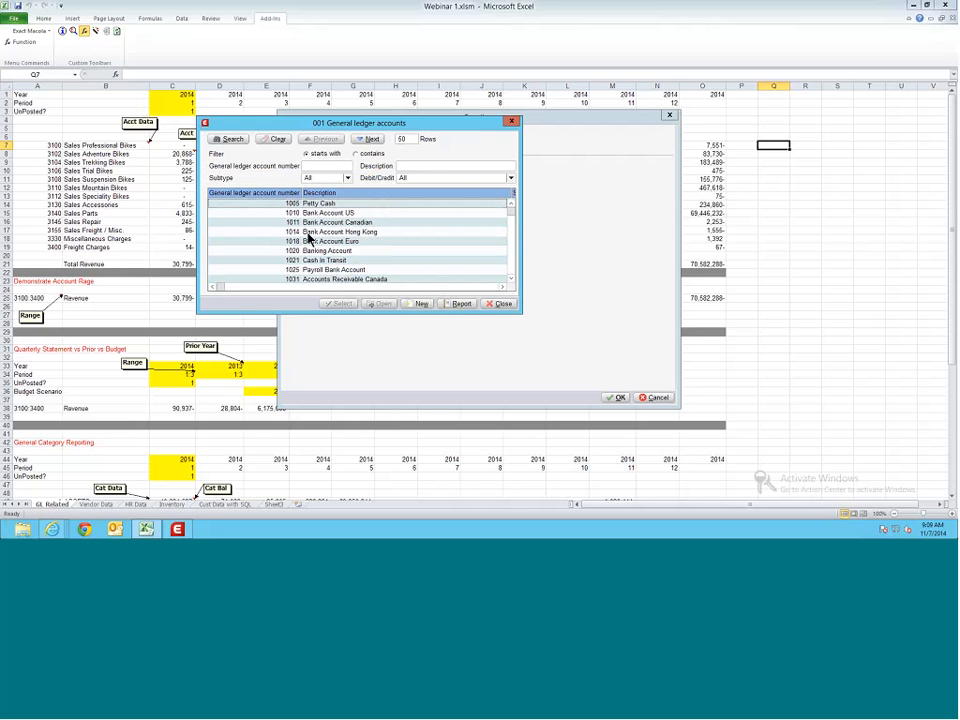
Step: Filter the general ledger accounts by the description "sales" and pick account 3102, Sales Adventure Bikes, for the function
left_click(445, 166)
type("s")
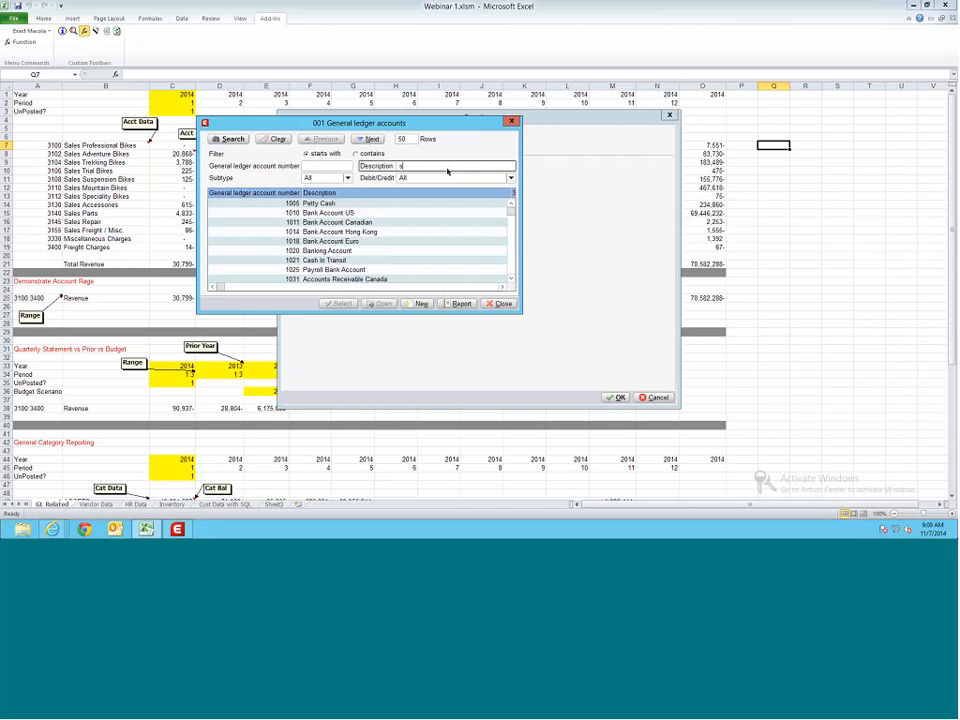
type("ales")
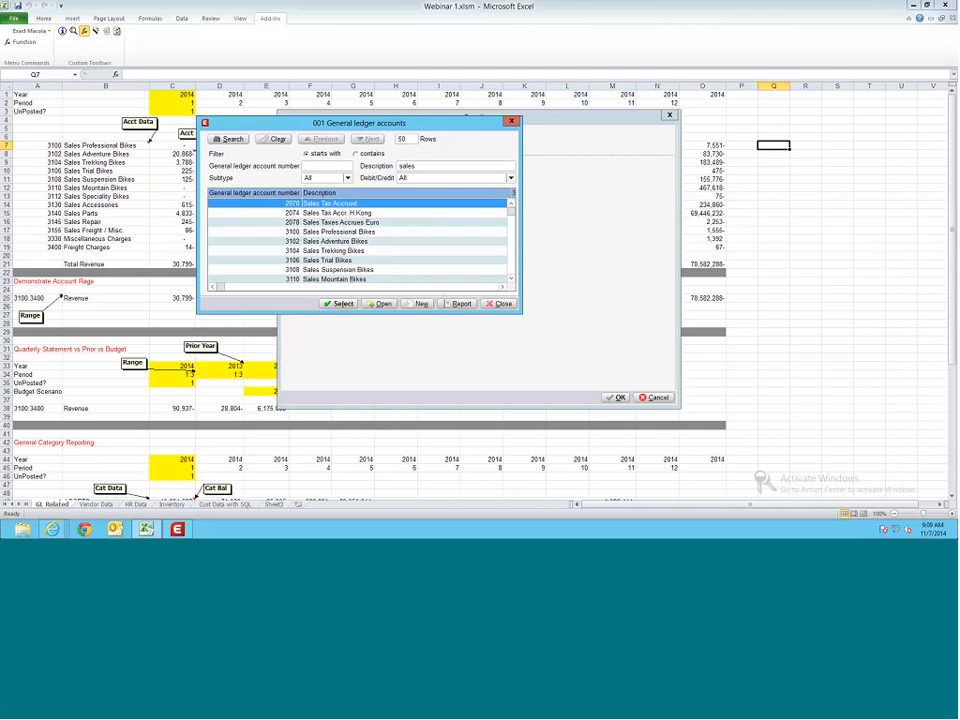
left_click(310, 242)
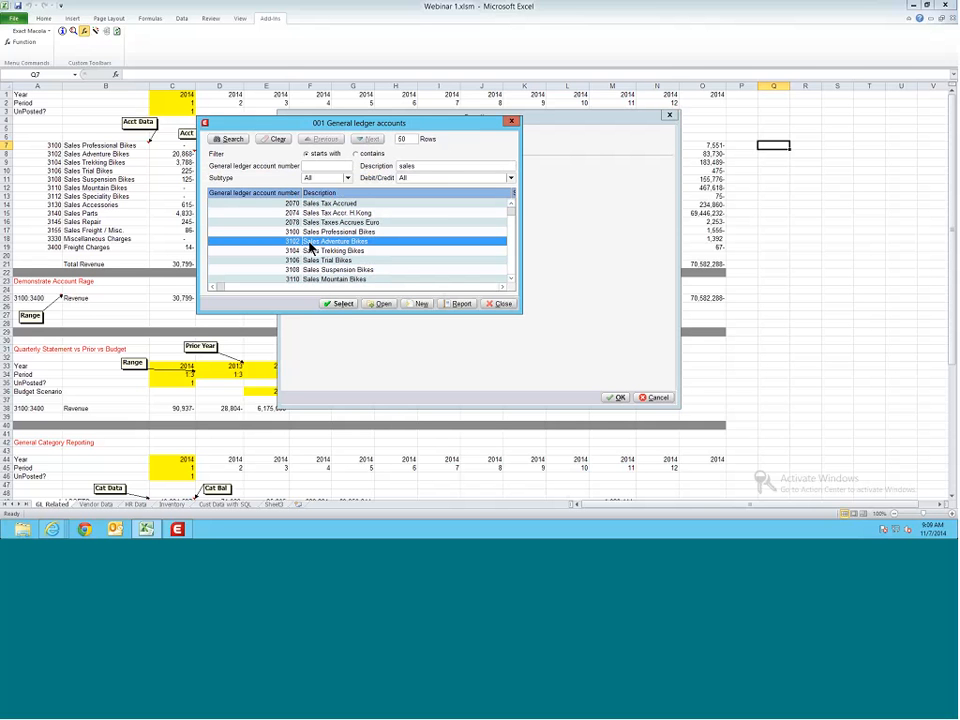
left_click(340, 304)
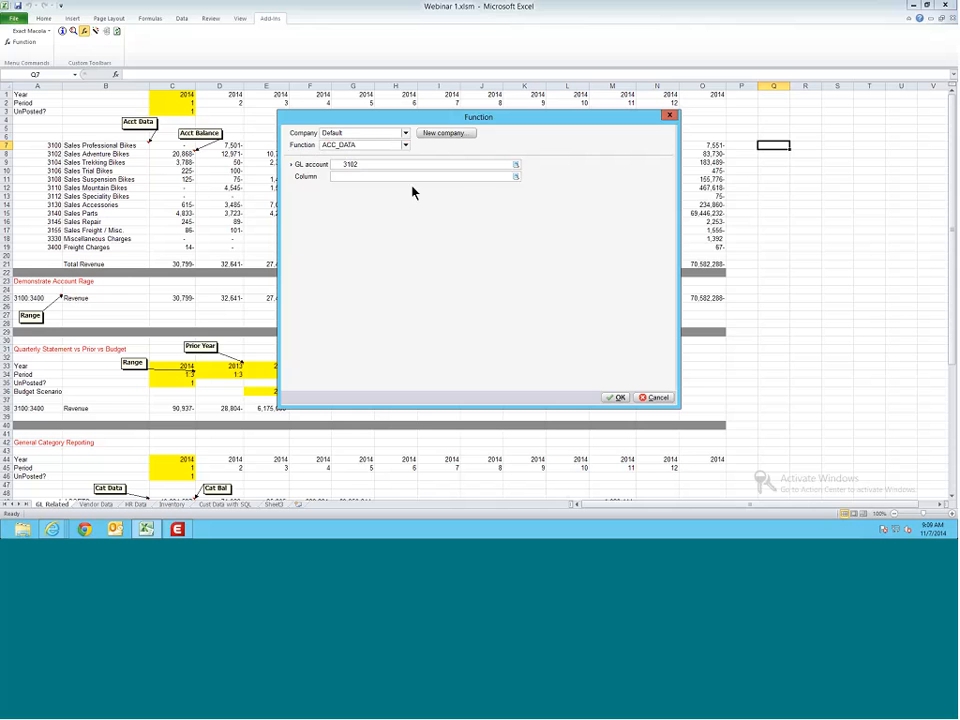
Step: Review the columns available for the ACC_DATA function and cancel the function without inserting it
left_click(483, 177)
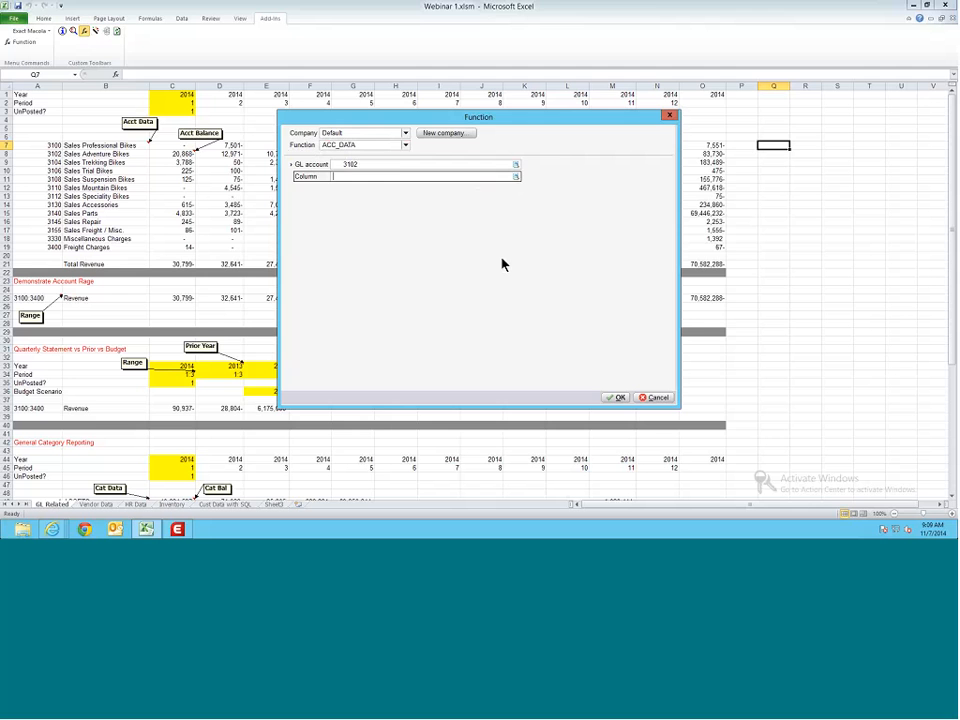
left_click(515, 177)
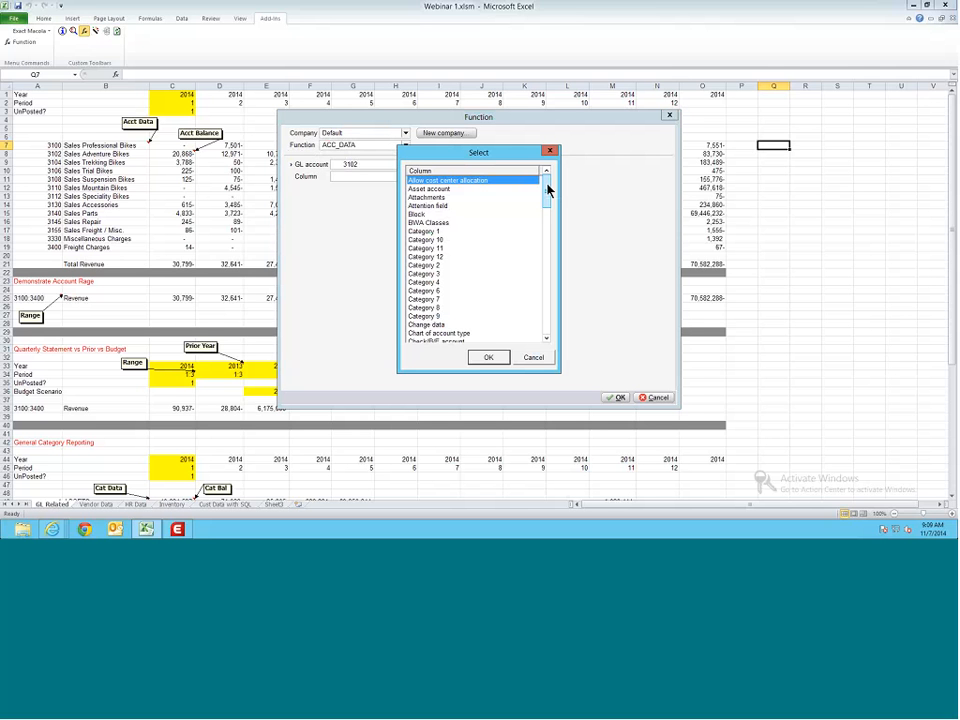
mouse_move(547, 190)
left_mouse_down()
mouse_move(549, 285)
mouse_move(545, 190)
left_mouse_up()
left_click(535, 357)
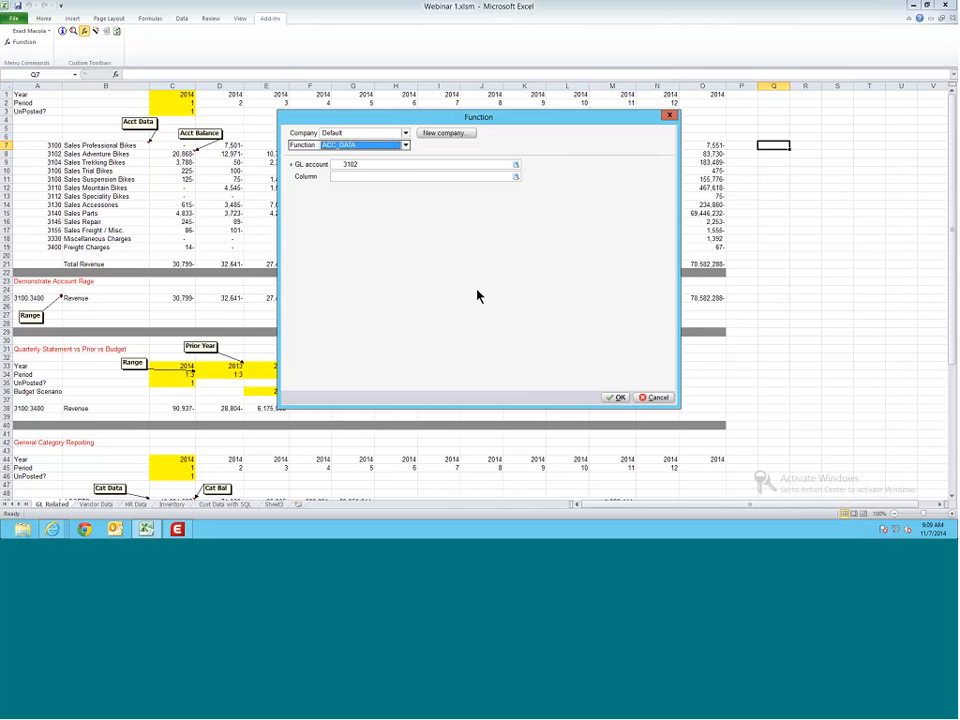
left_click(645, 397)
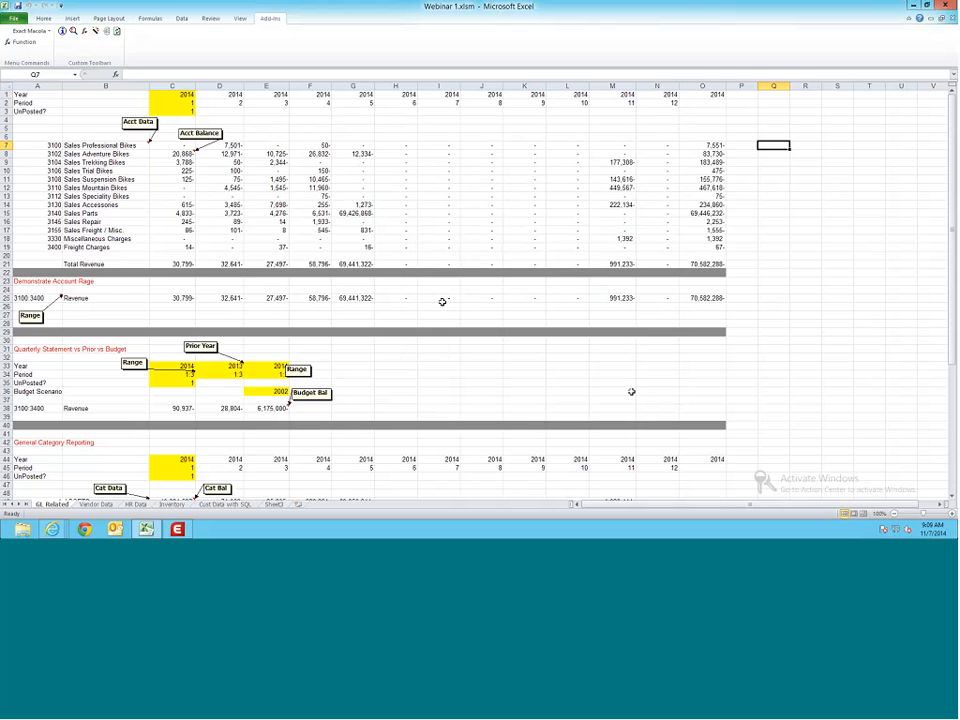
Step: Review the report types in the add-in's Reports dialog, compare the Aging analysis options for customers and vendors, and close it
left_click(96, 33)
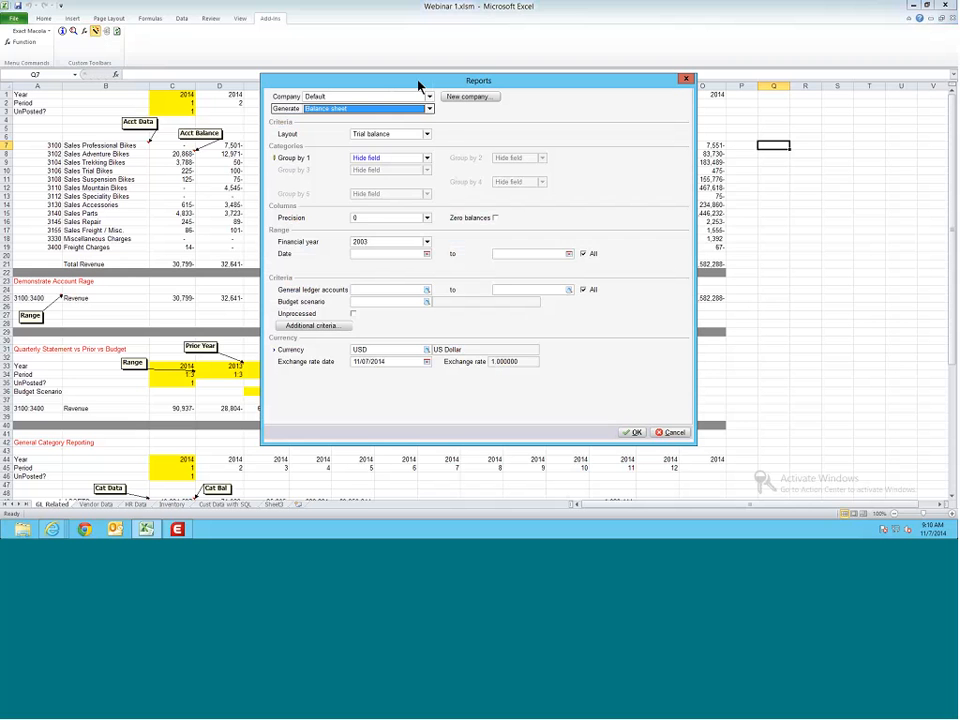
left_click(429, 108)
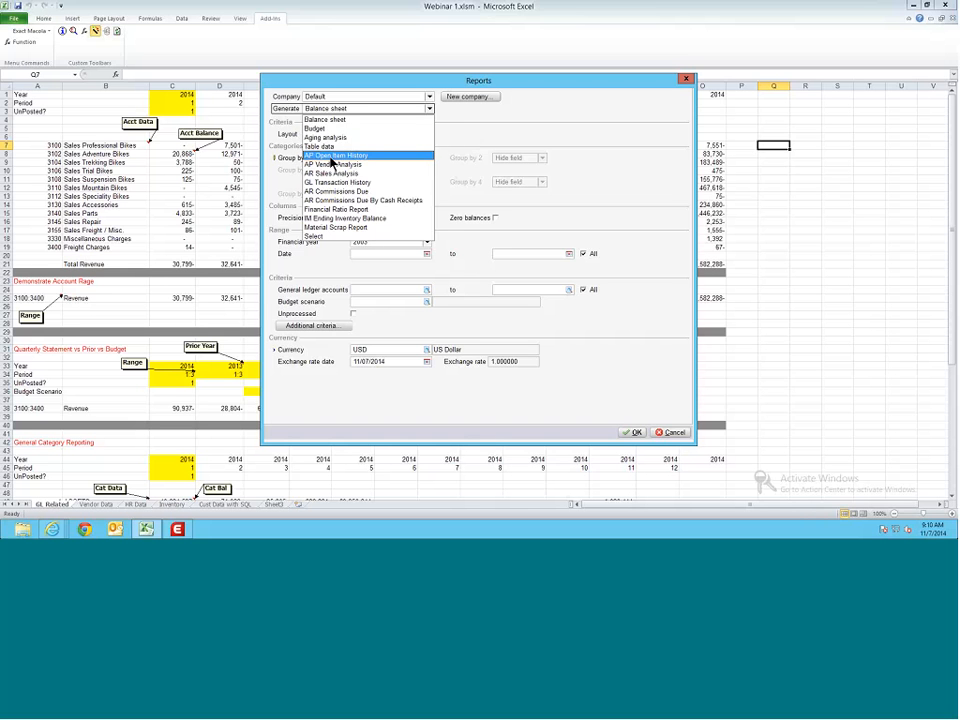
left_click(325, 138)
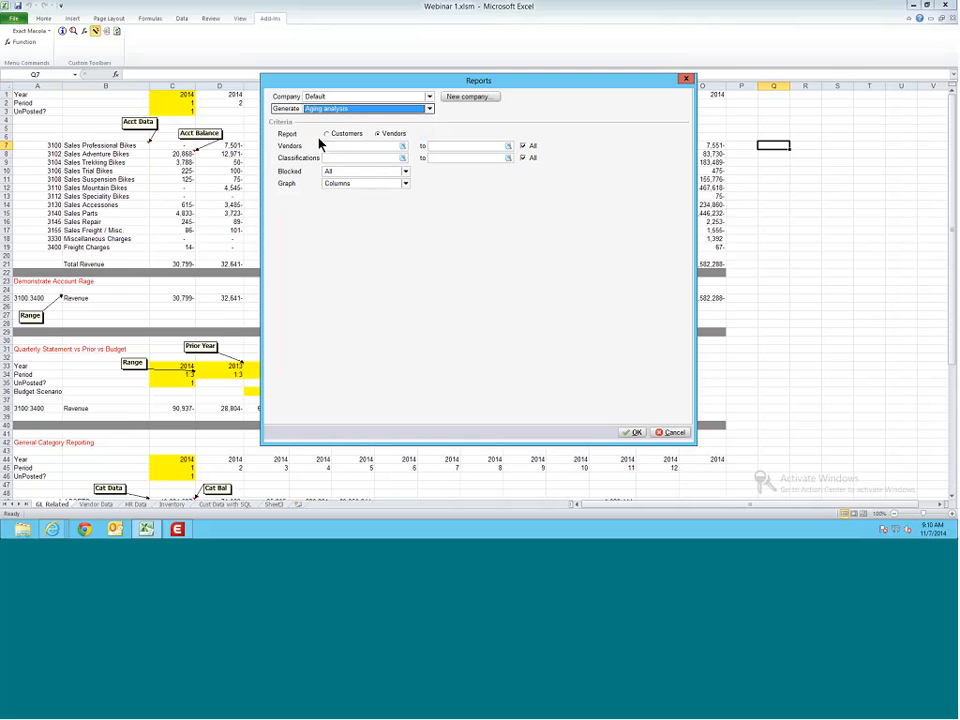
left_click(344, 133)
left_click(382, 135)
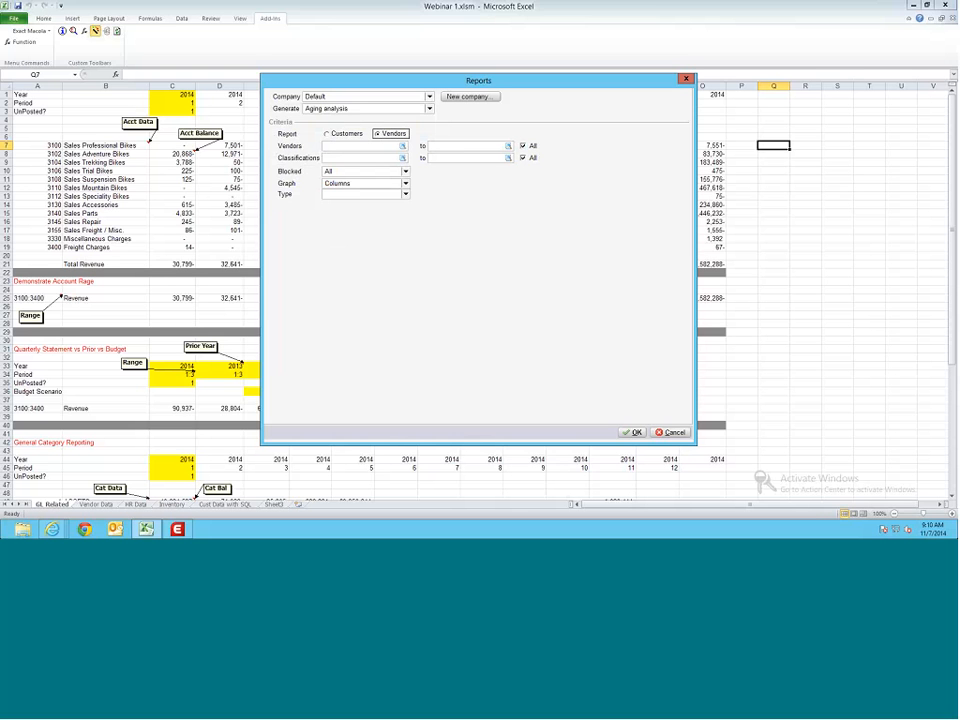
left_click(632, 432)
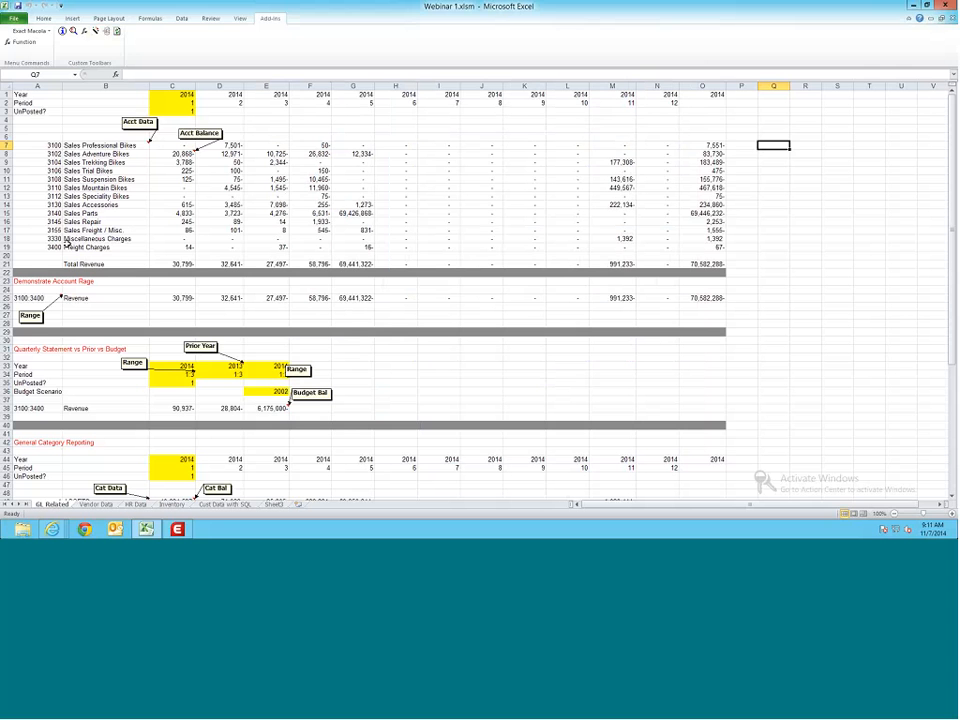
Step: Examine the account numbers in A7:A19 and the ACC_DATA formula in B7 that references them
left_click_drag(45, 145, 50, 248)
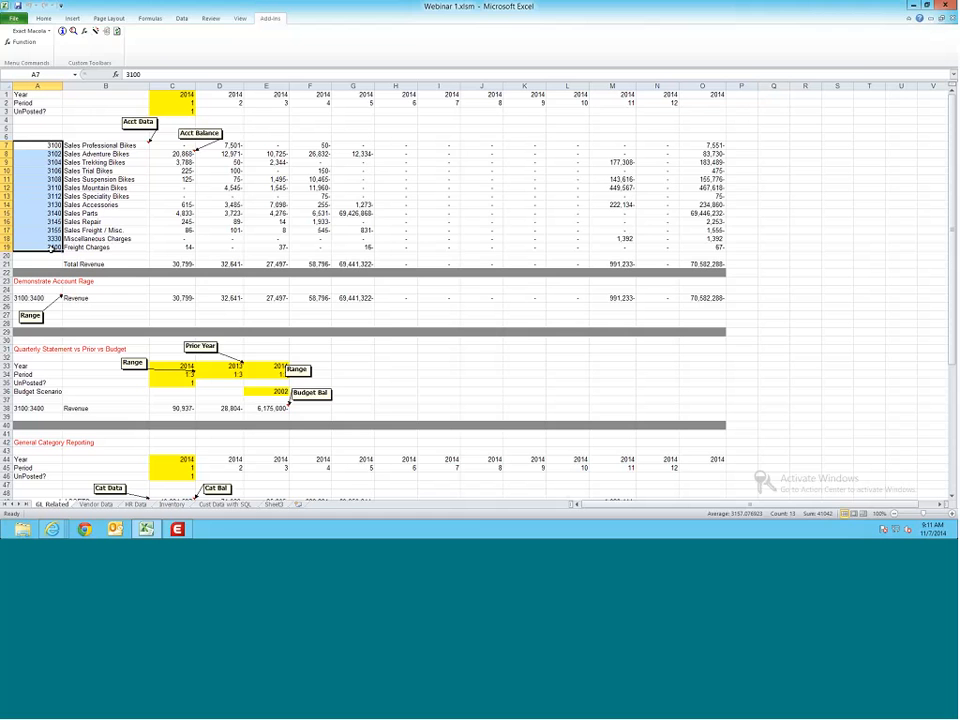
left_click(115, 147)
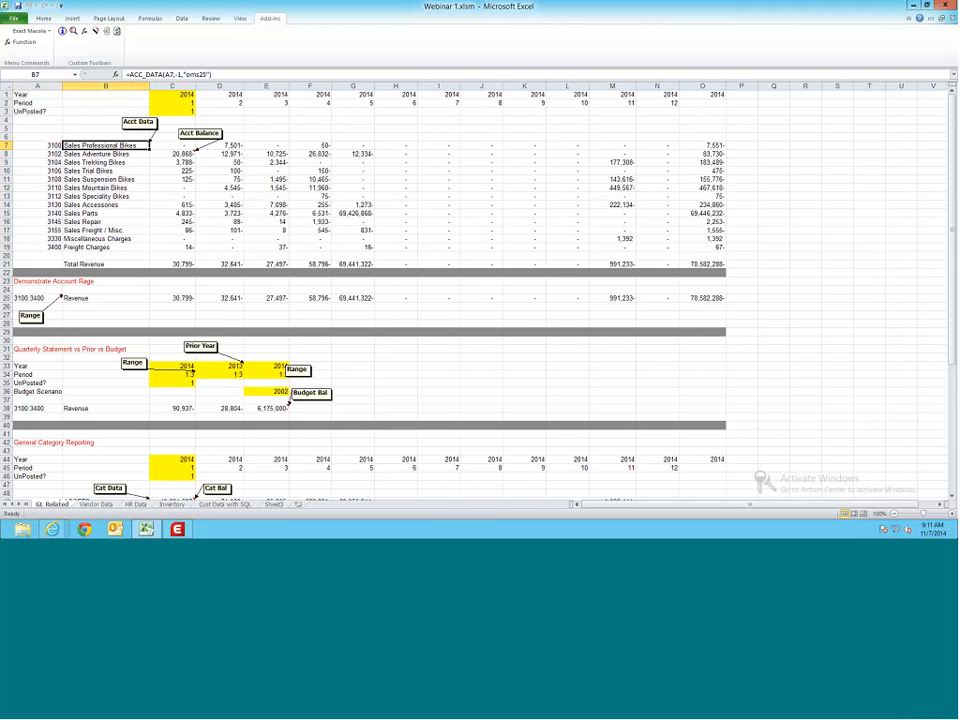
double_click(101, 146)
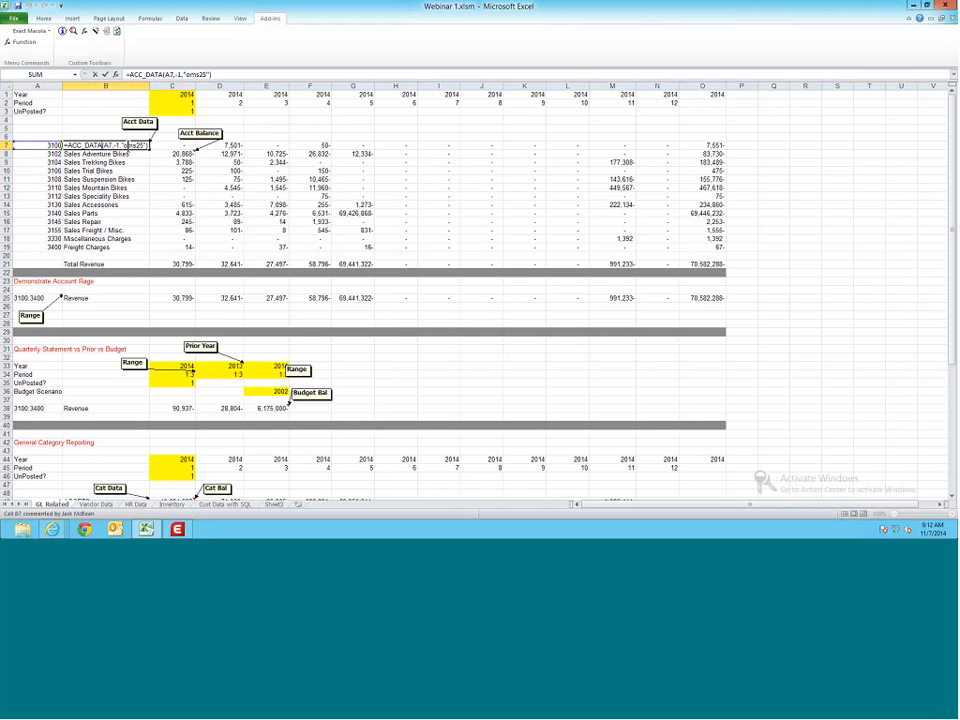
left_click(120, 154)
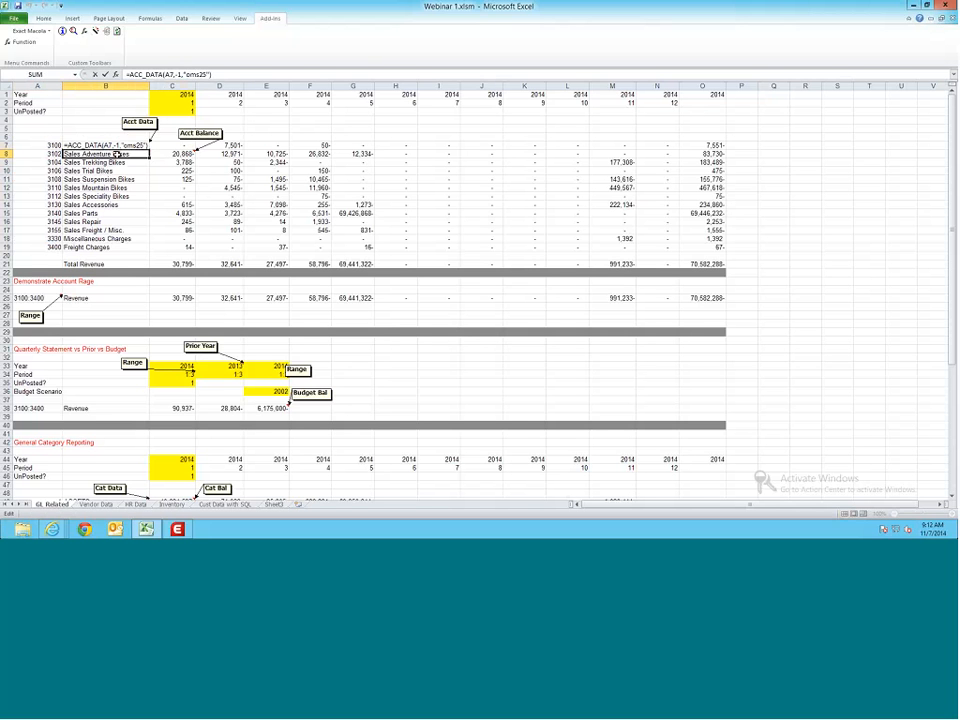
left_click(92, 146)
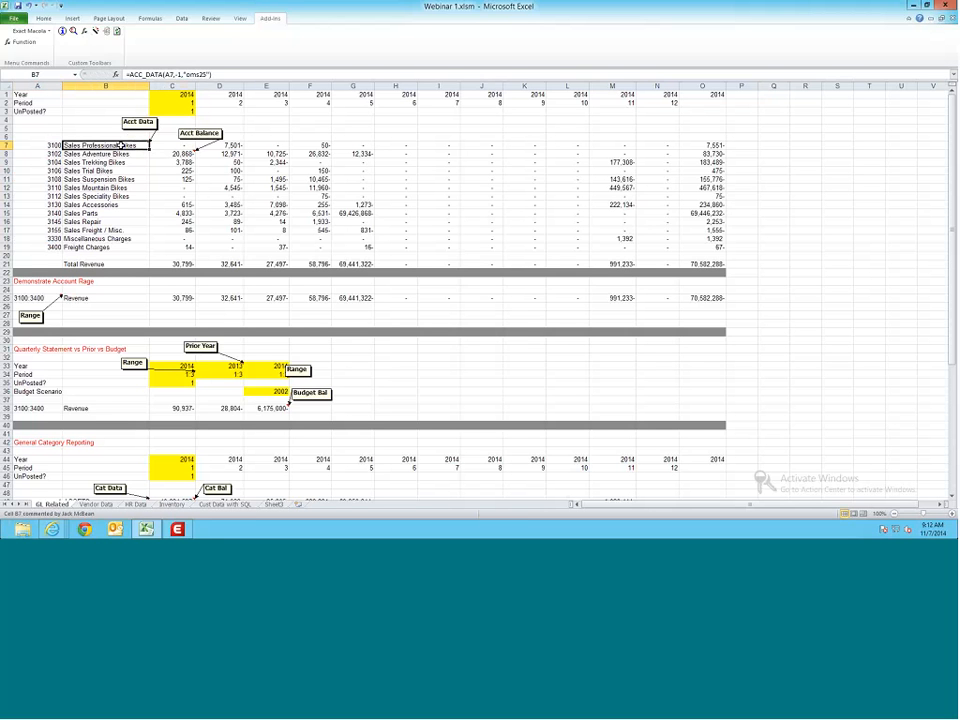
Step: Inspect the ACC_DATA formulas in B8 and B9 and the account number cells they reference
key("Down")
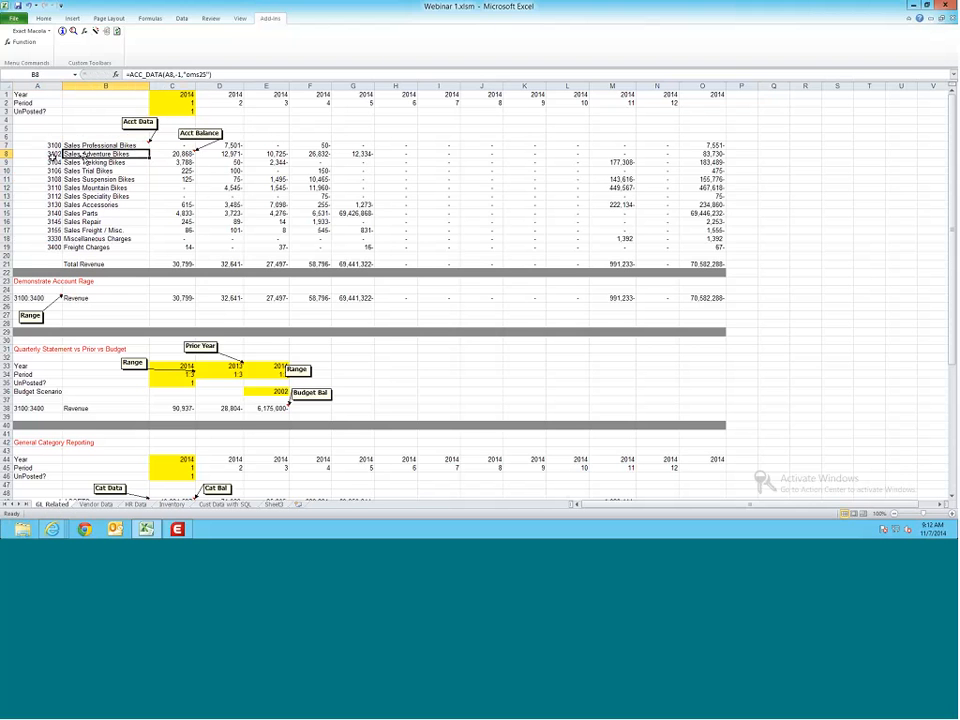
key("F2")
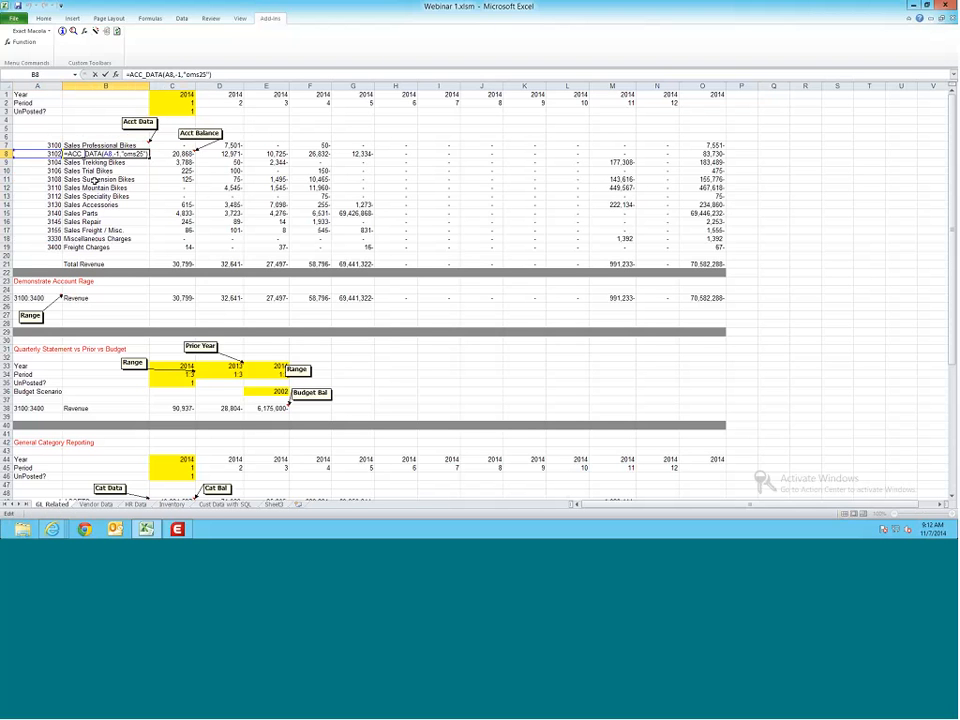
left_click(100, 163)
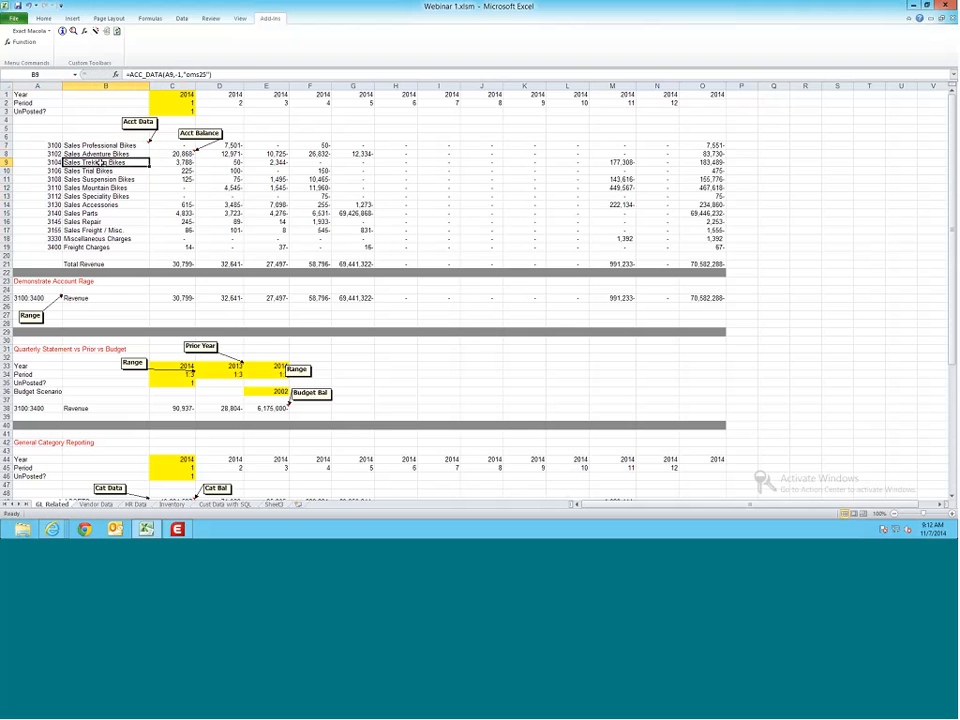
double_click(100, 163)
left_click(90, 155)
Step: Set the account number in A9 to 3102 and check the description and balance formulas along row 9
left_click(55, 163)
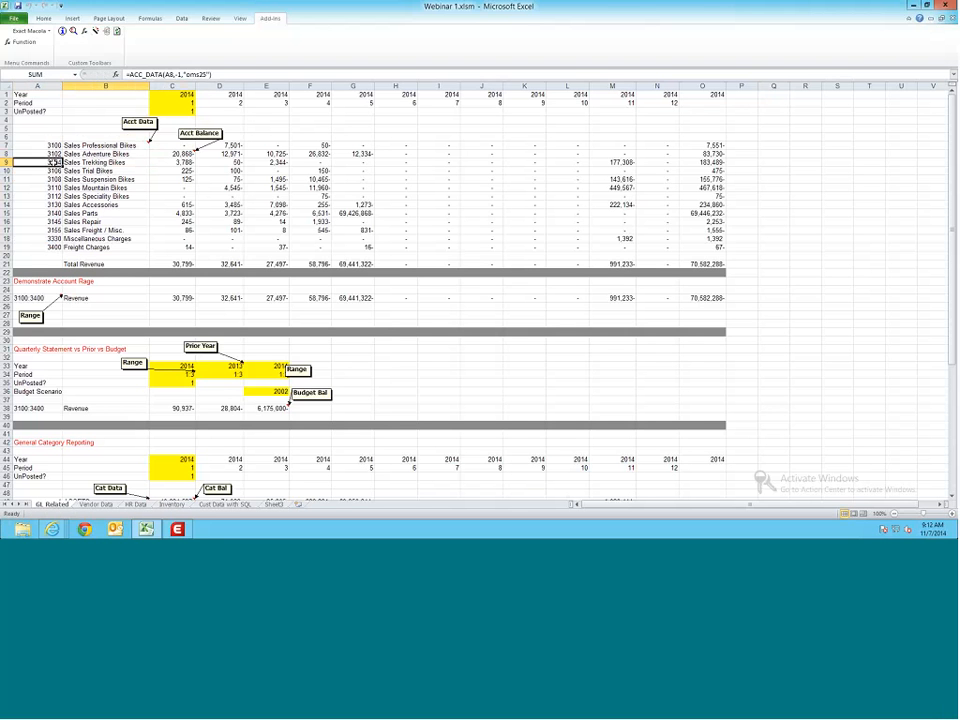
type("3")
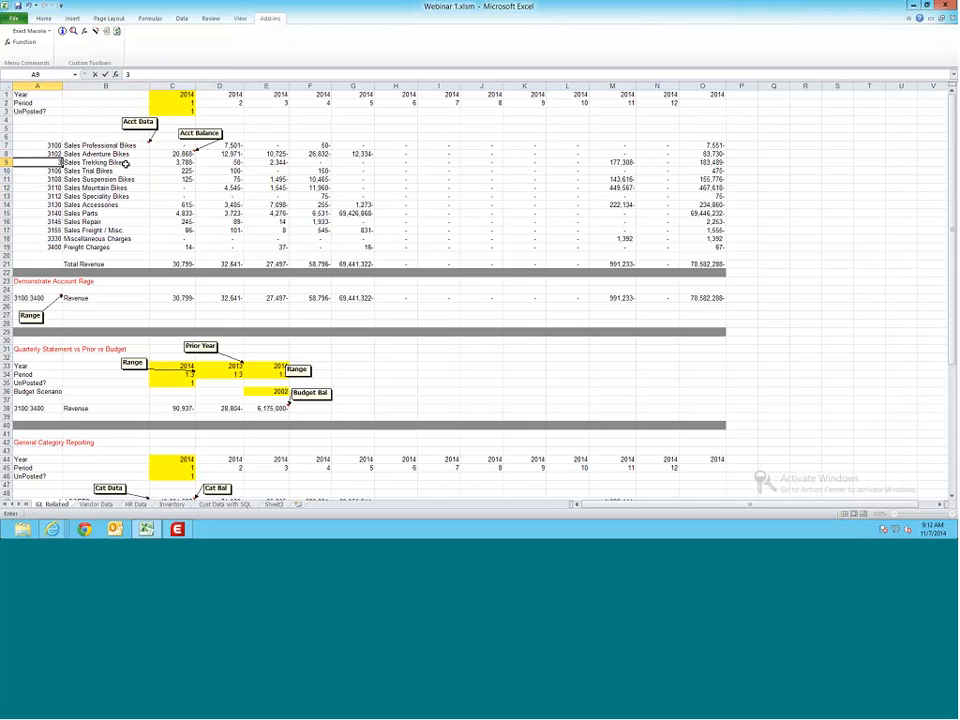
type("102")
key("Return")
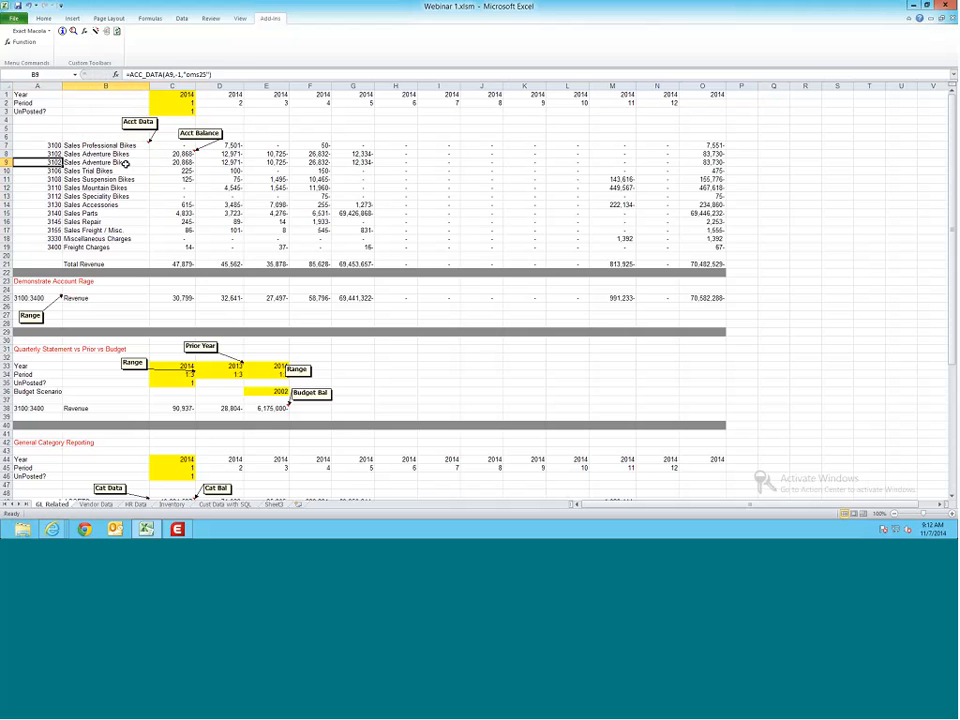
key("Right")
key("Right")
key("Right")
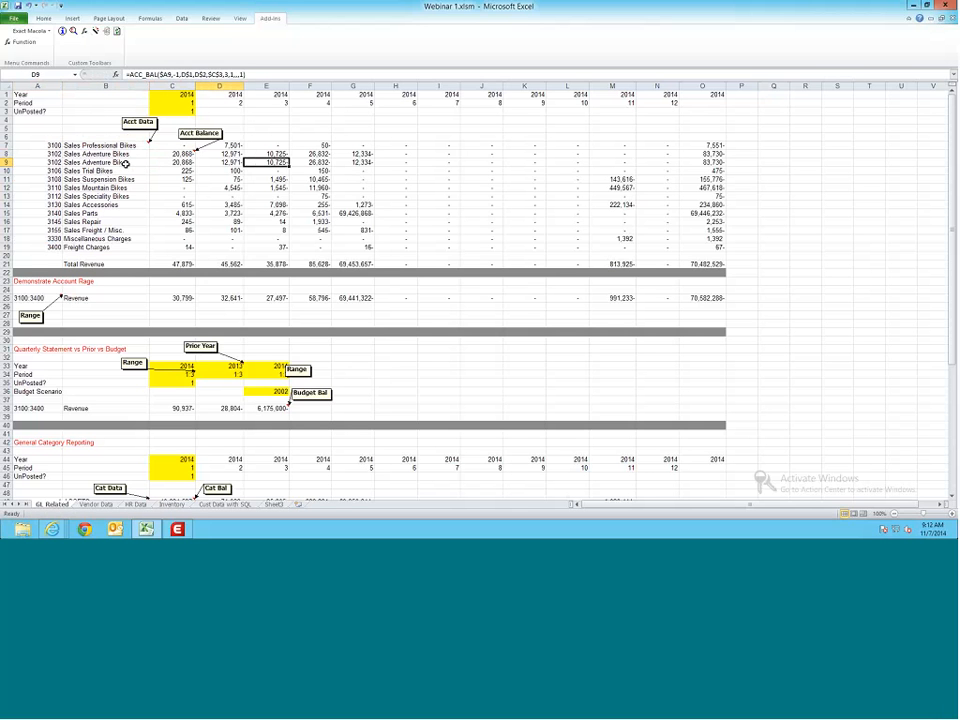
Step: Restore the account number in A9 to 3104
key("Home")
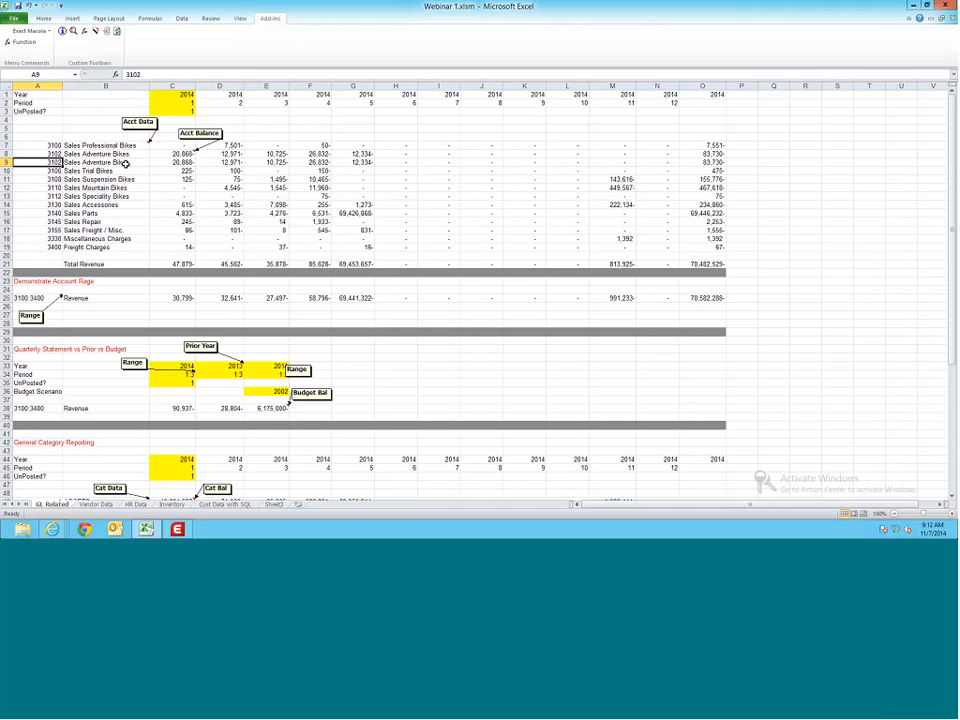
type("3104")
key("Return")
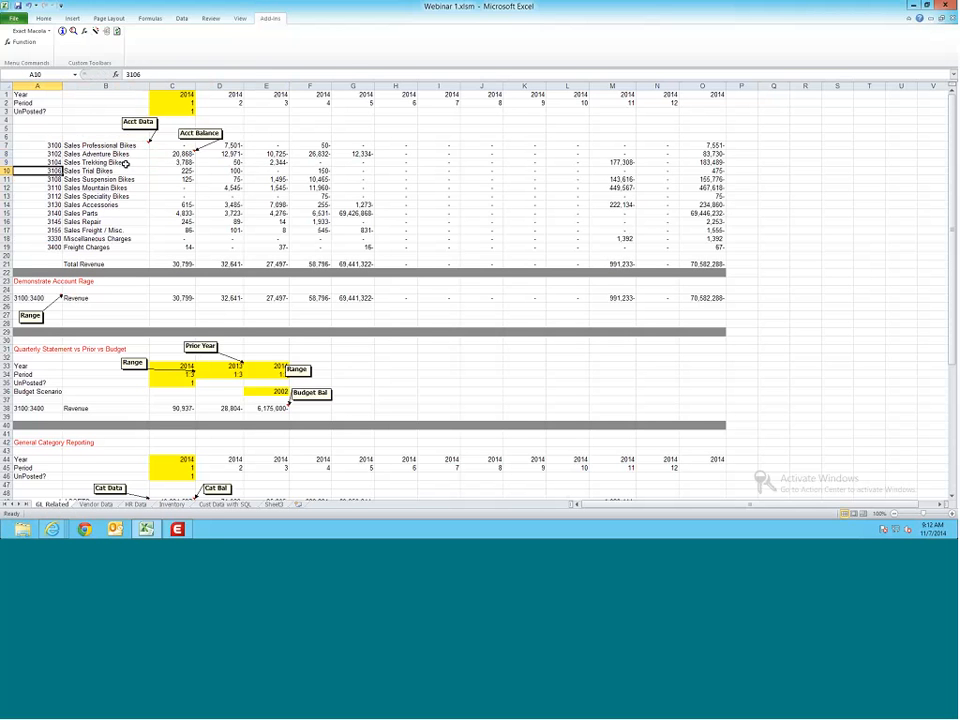
Step: Inspect the ACC_BAL formulas in C8 and D8 and the account, year, period and unposted cells they reference
left_click(55, 161)
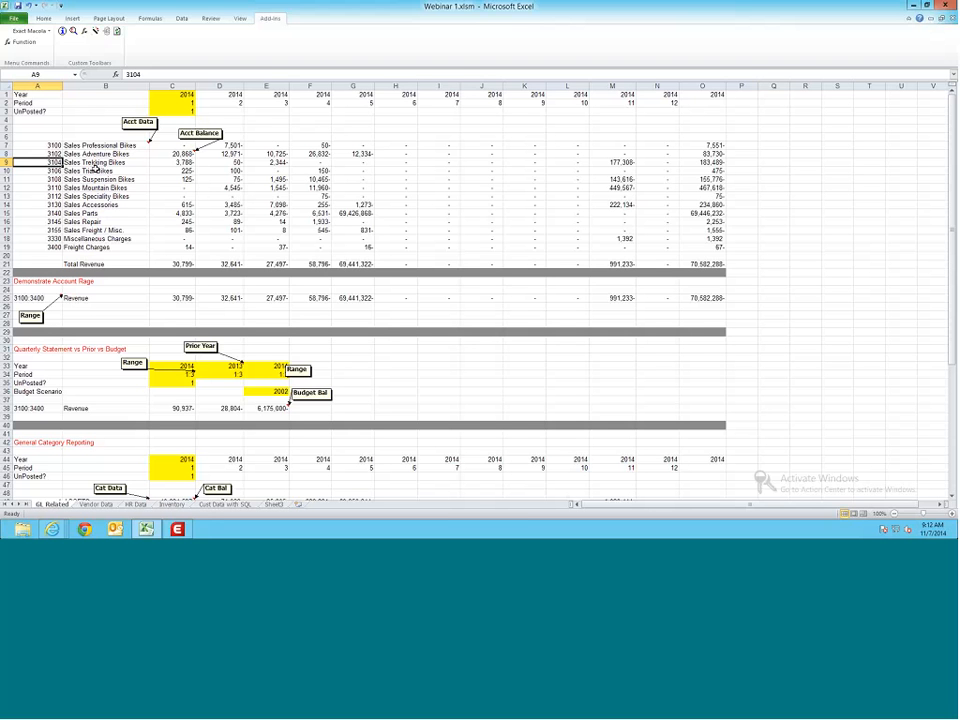
left_click(175, 153)
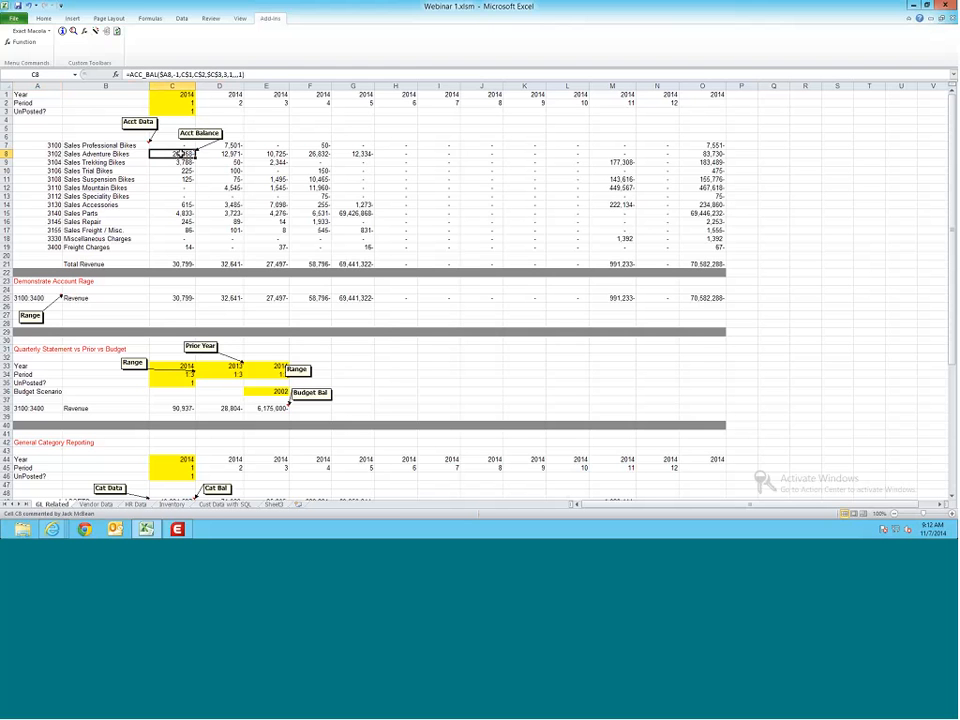
double_click(180, 153)
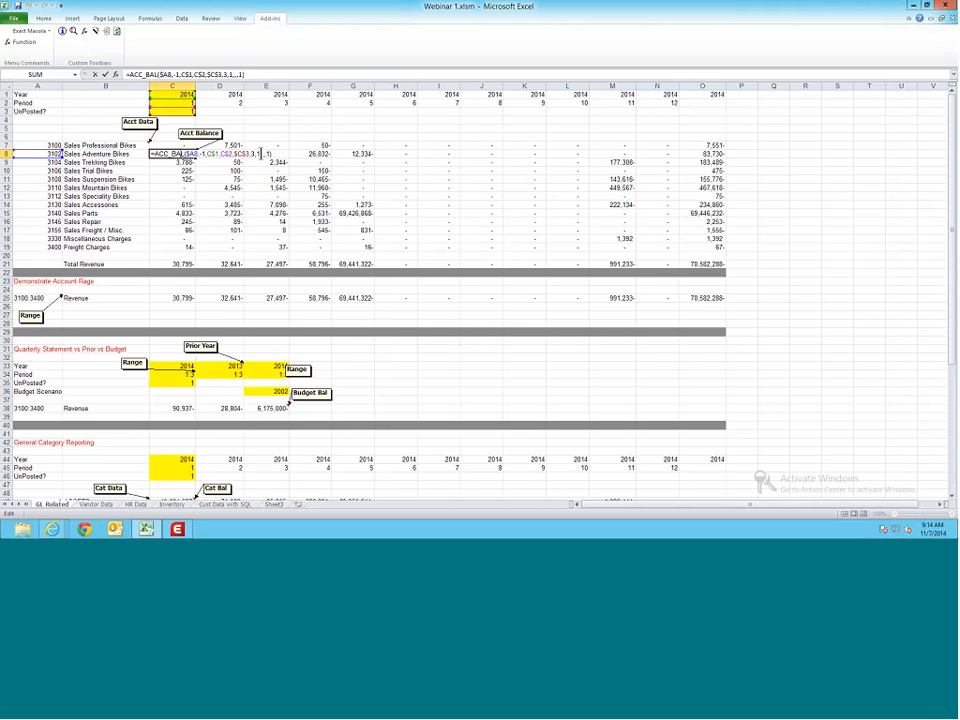
key("ctrl+Return")
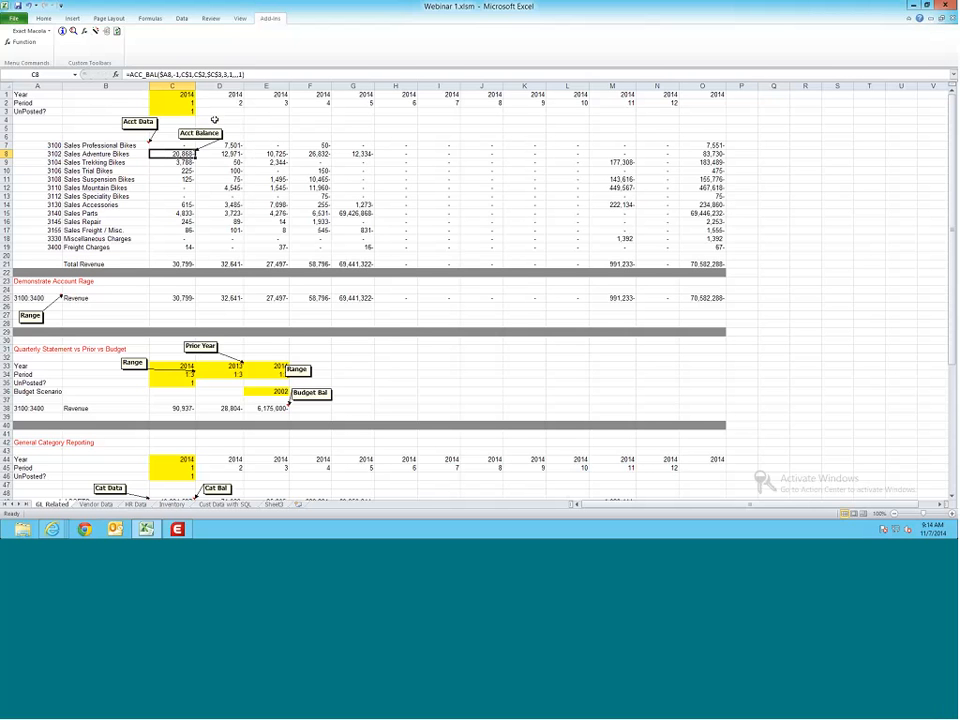
key("Right")
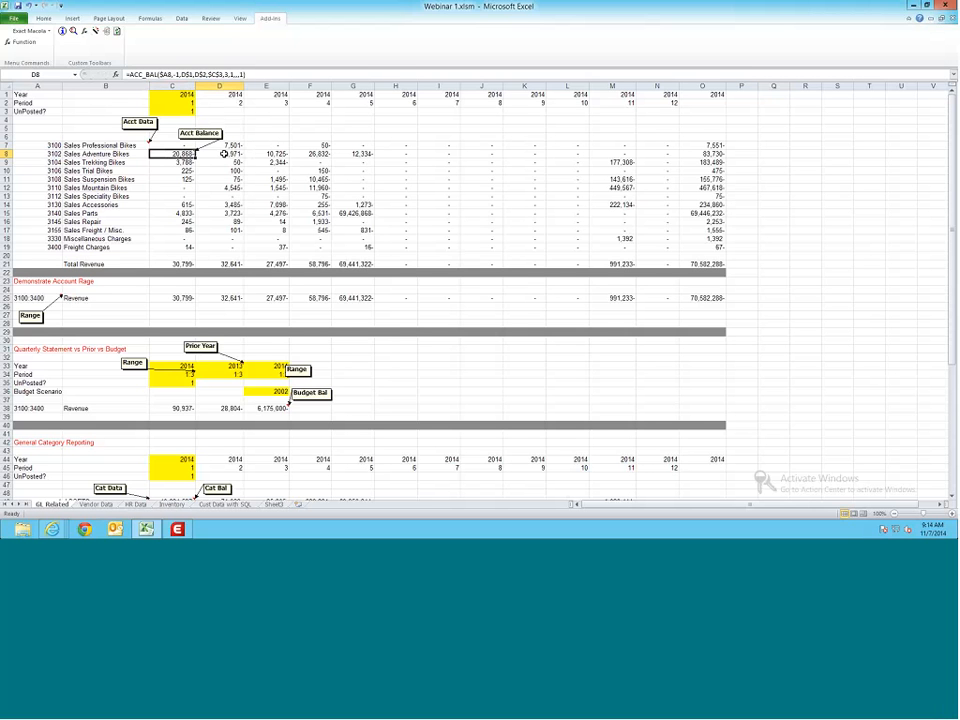
key("F2")
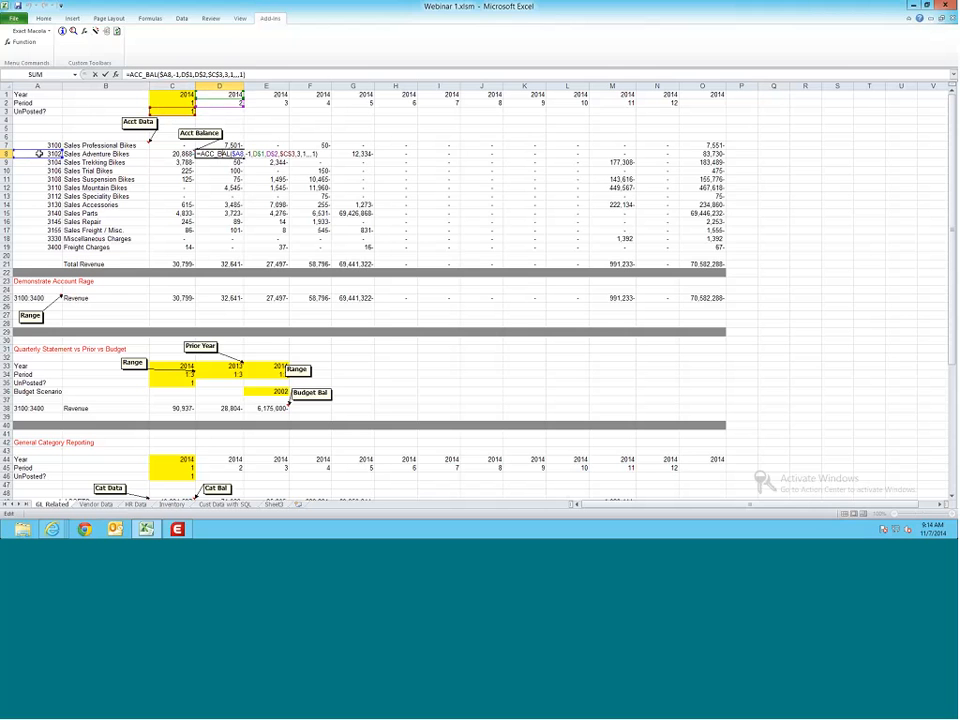
left_click(180, 157)
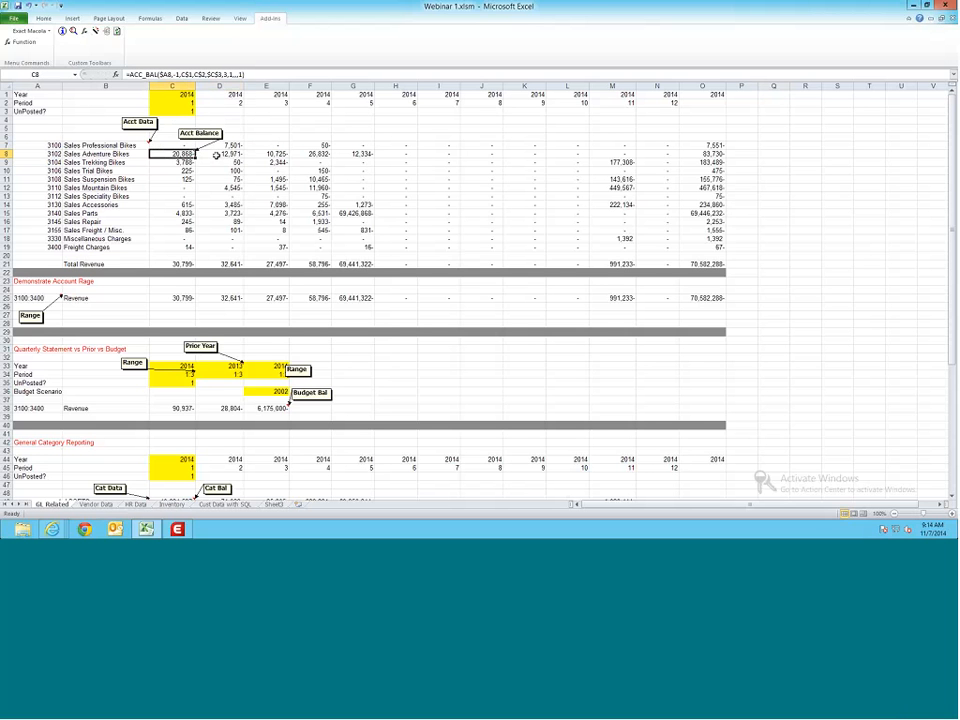
left_click(216, 156)
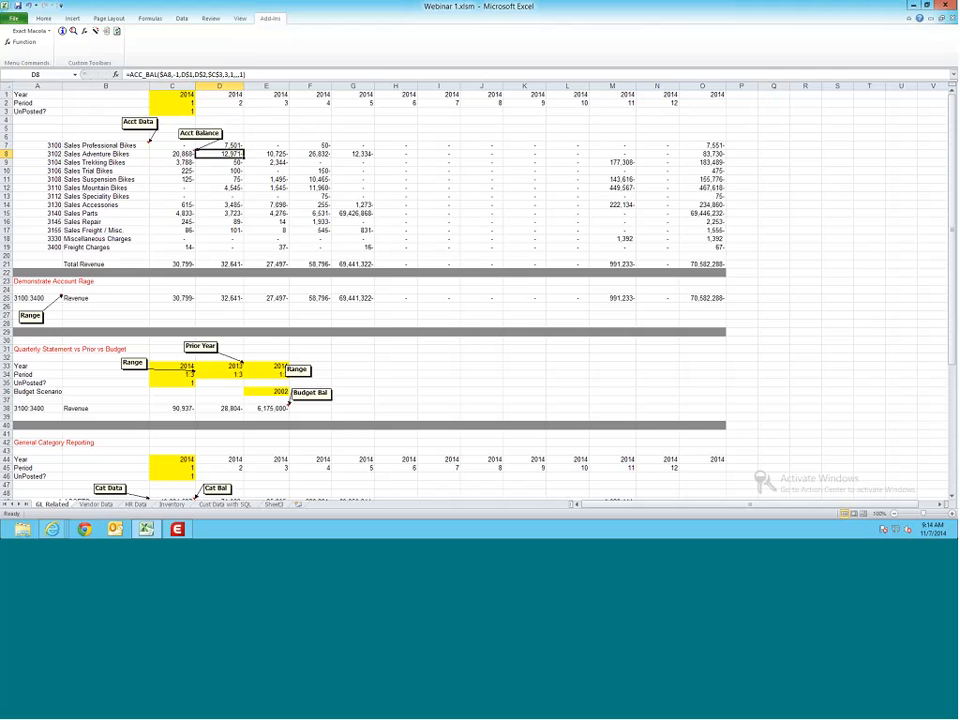
Step: Set the period in D2 to 1
left_click(235, 103)
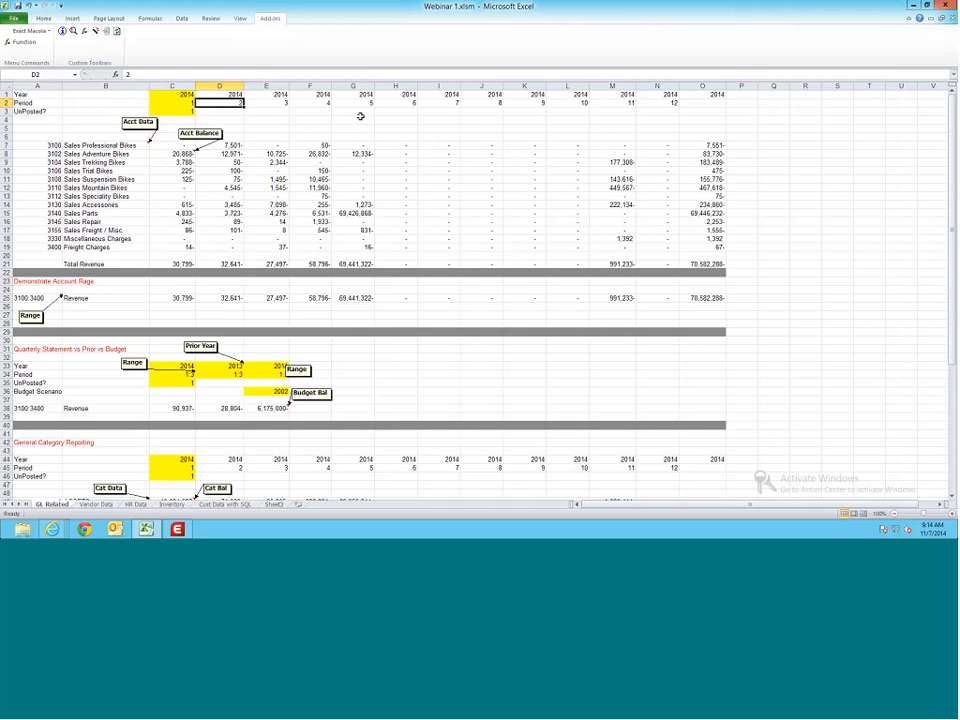
type("1")
key("Return")
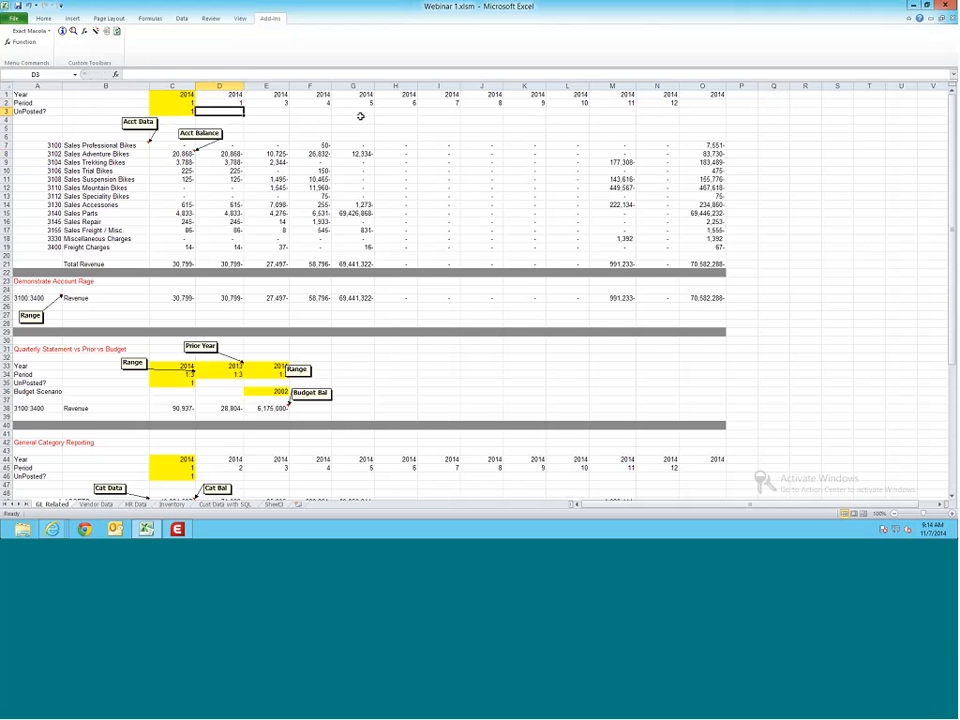
Step: Restore the period in D2 to 2
left_click(229, 102)
type("2")
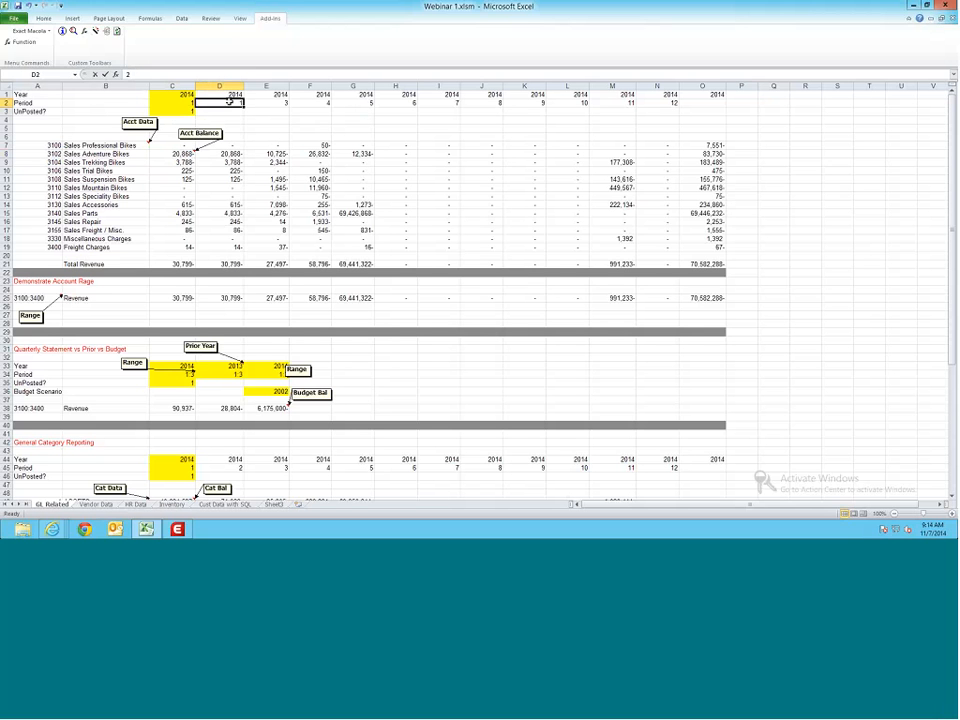
key("Return")
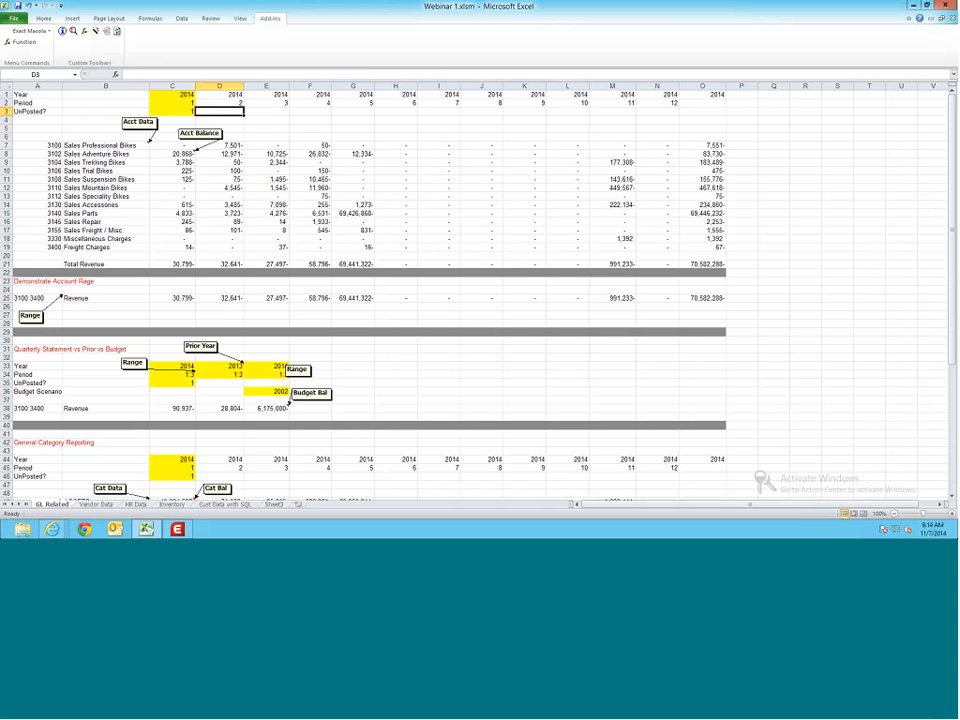
Step: Examine the year, period and unposted parameters in C1:C3
left_click(170, 94)
left_click_drag(170, 94, 170, 110)
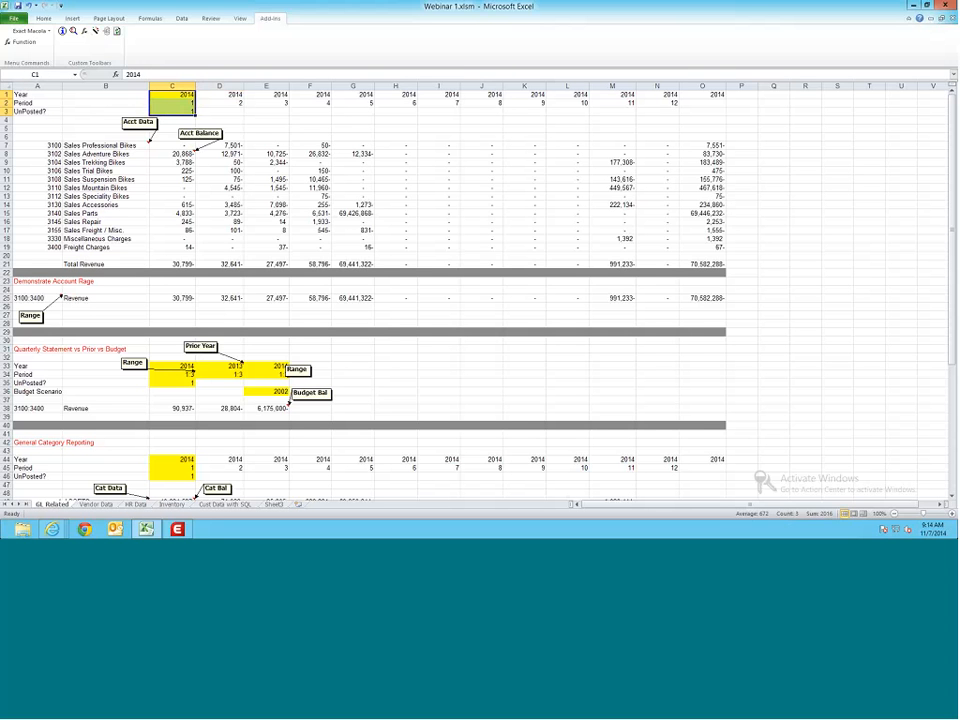
left_click(247, 112)
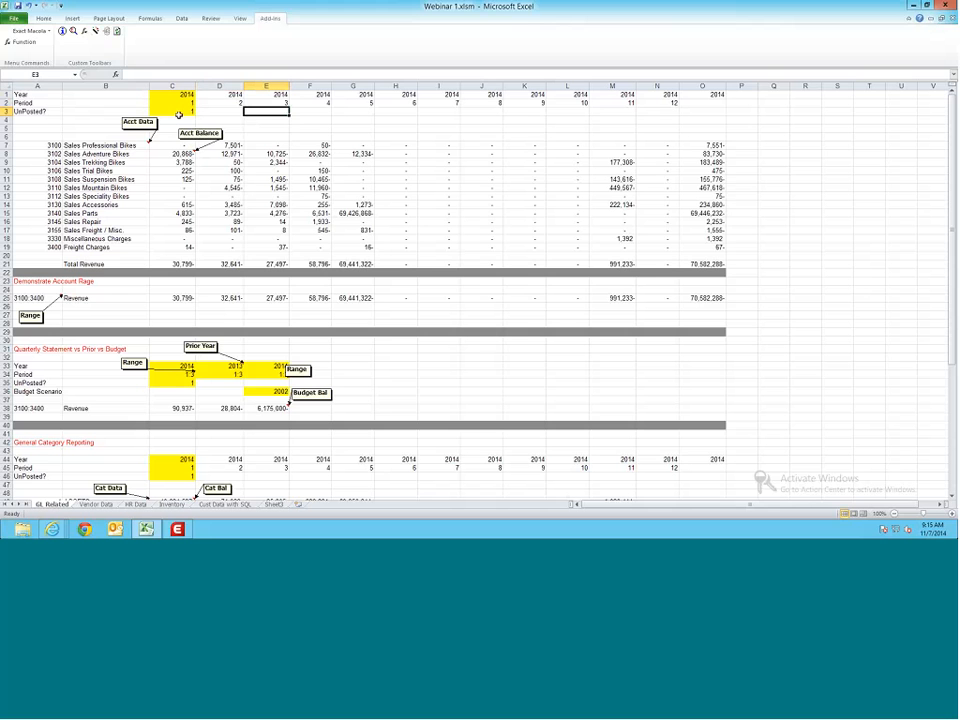
Step: Review the period 11 balances in M7:M20, the formula in J7, and the Total Revenue sums in C21 and E21
left_click(663, 103)
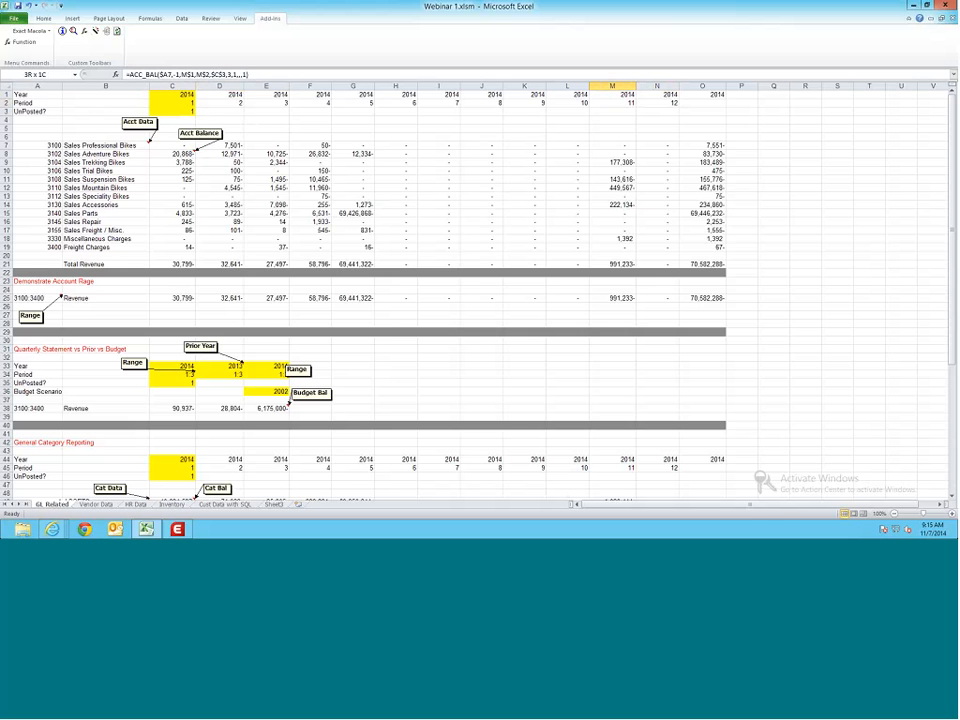
left_click_drag(612, 146, 551, 241)
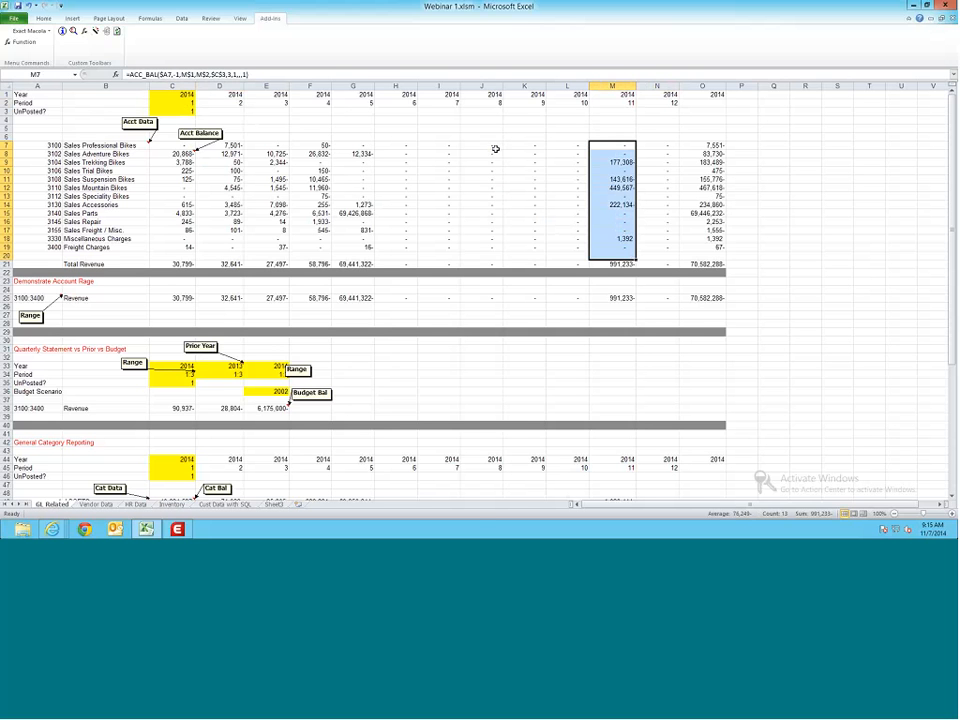
left_click(495, 148)
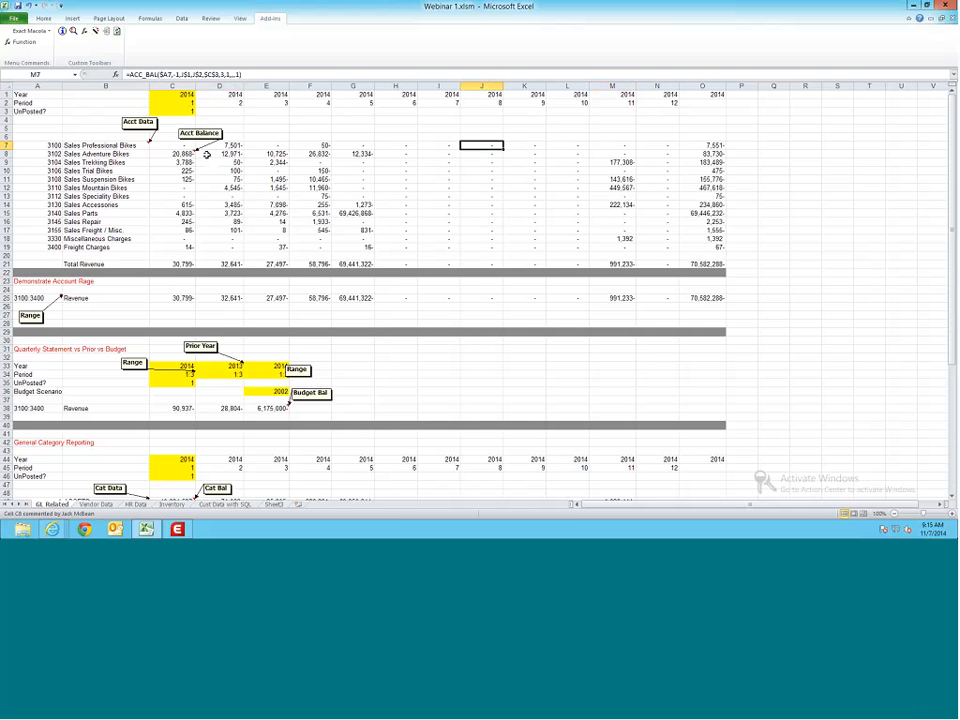
left_click(189, 263)
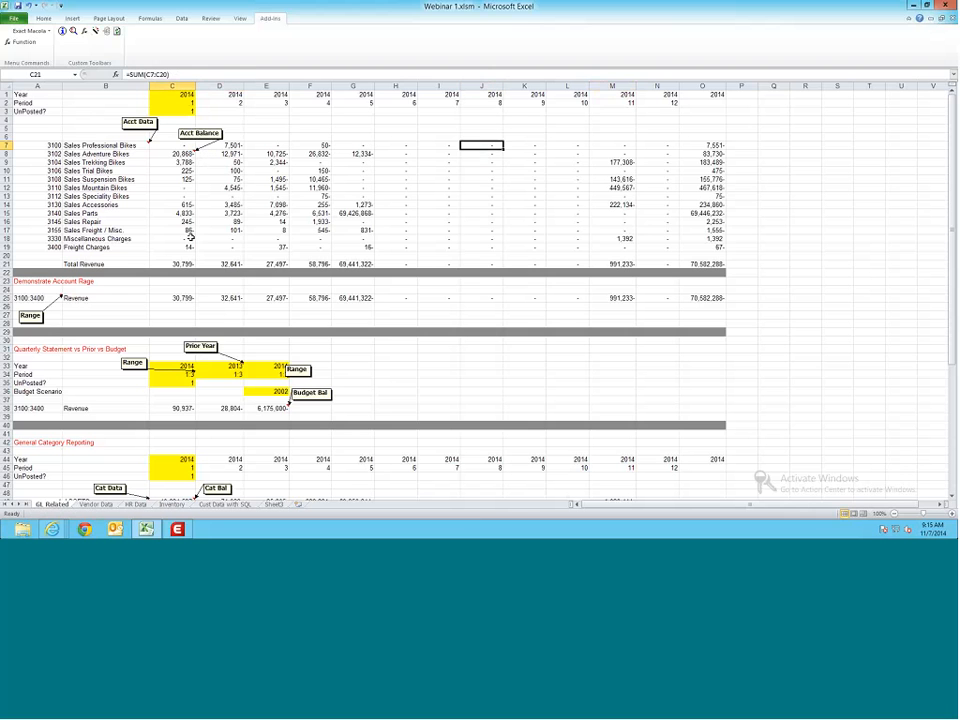
left_click(266, 263)
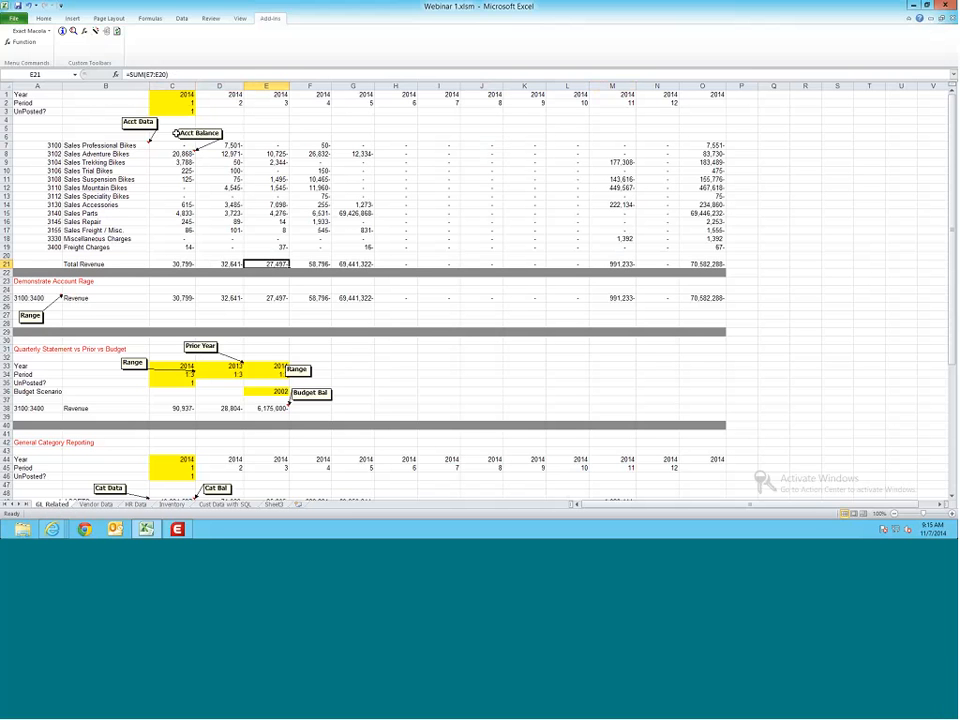
Step: Compare the account range 3100:3400 in A25 and its Revenue row with the individual accounts in A7:A19 and the Total Revenue in C21
left_click(47, 281)
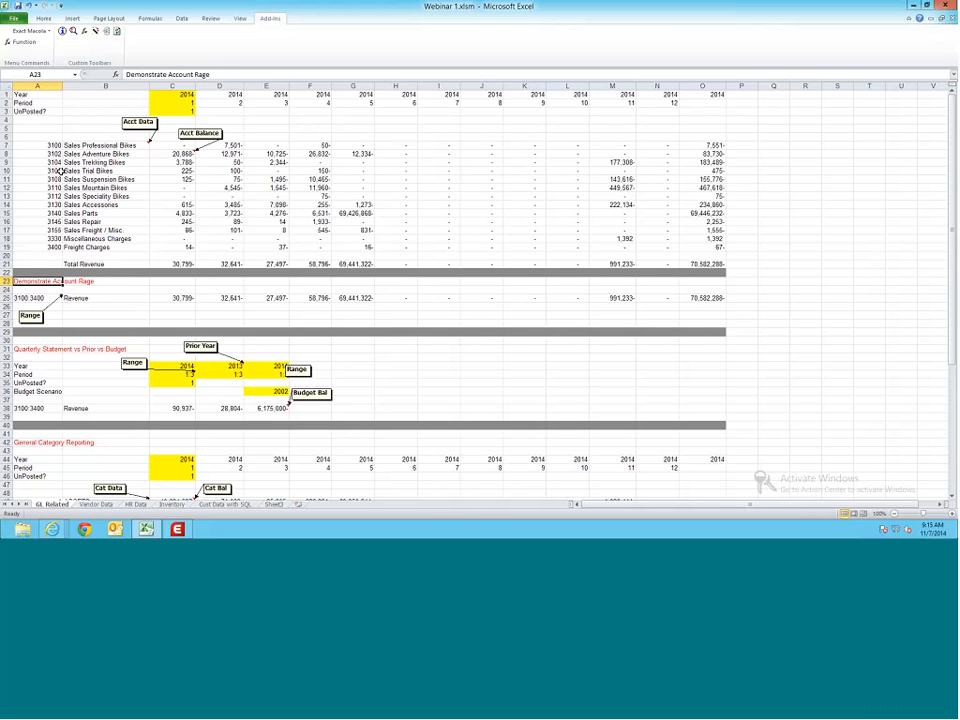
left_click_drag(52, 146, 42, 246)
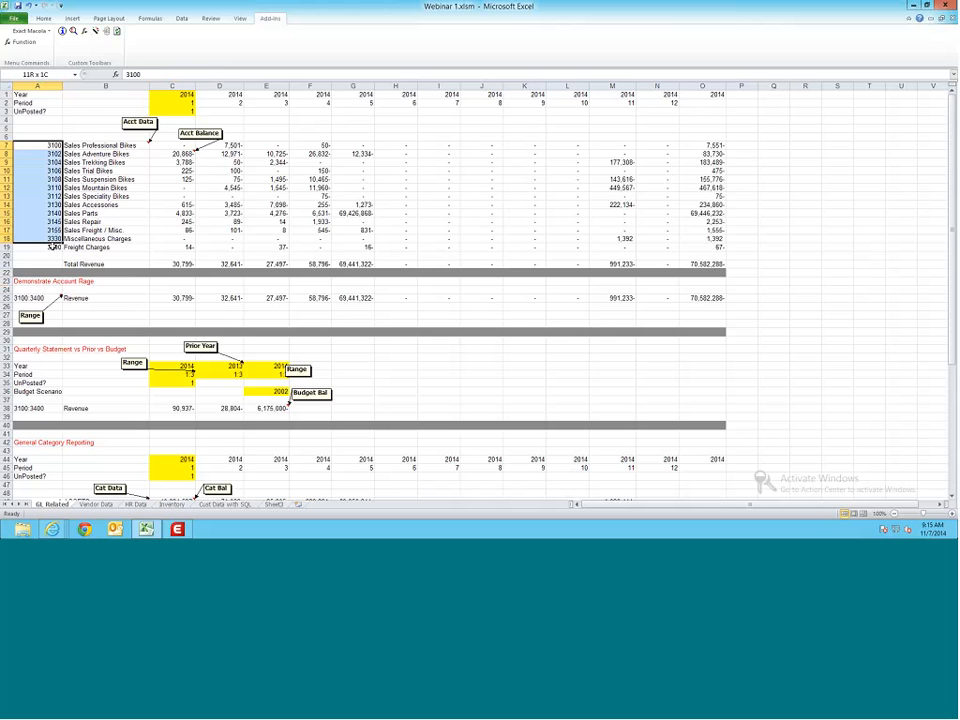
left_click(148, 221)
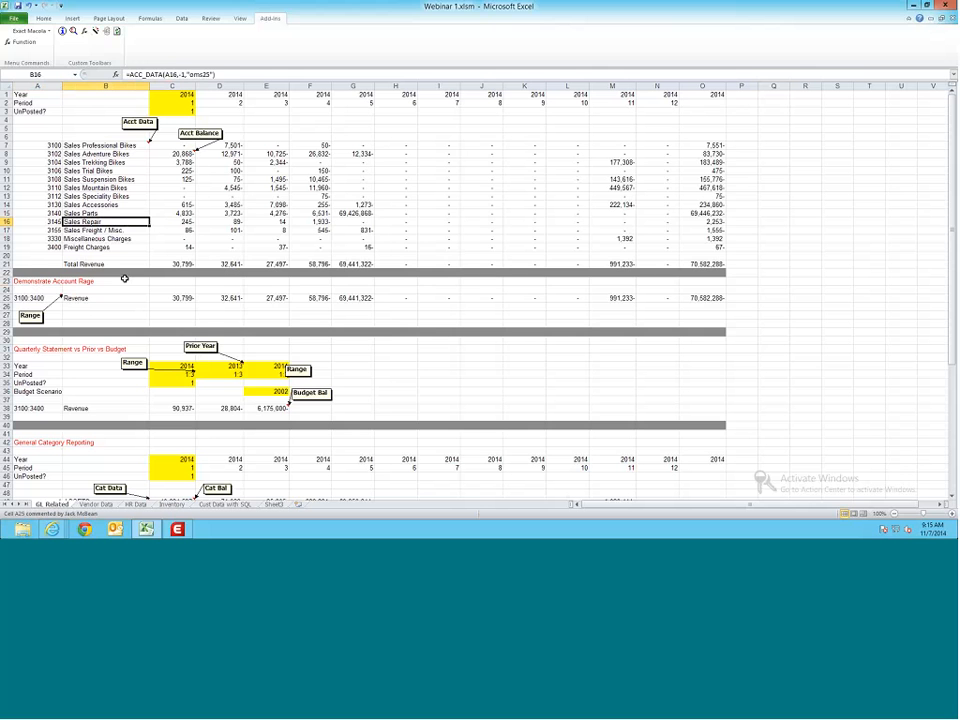
left_click(33, 299)
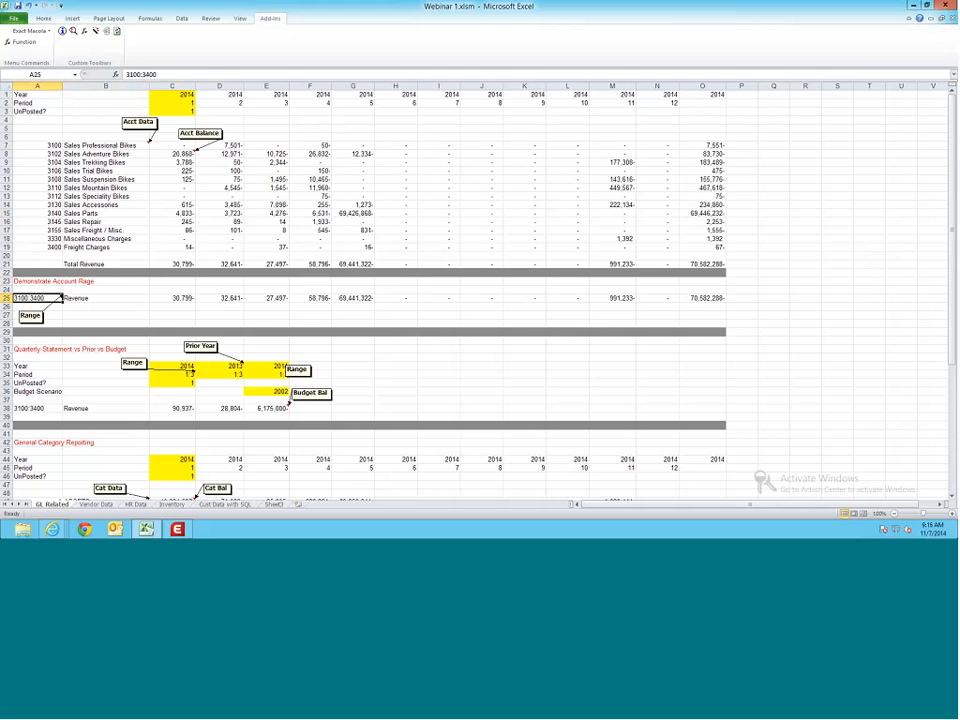
left_click(172, 298)
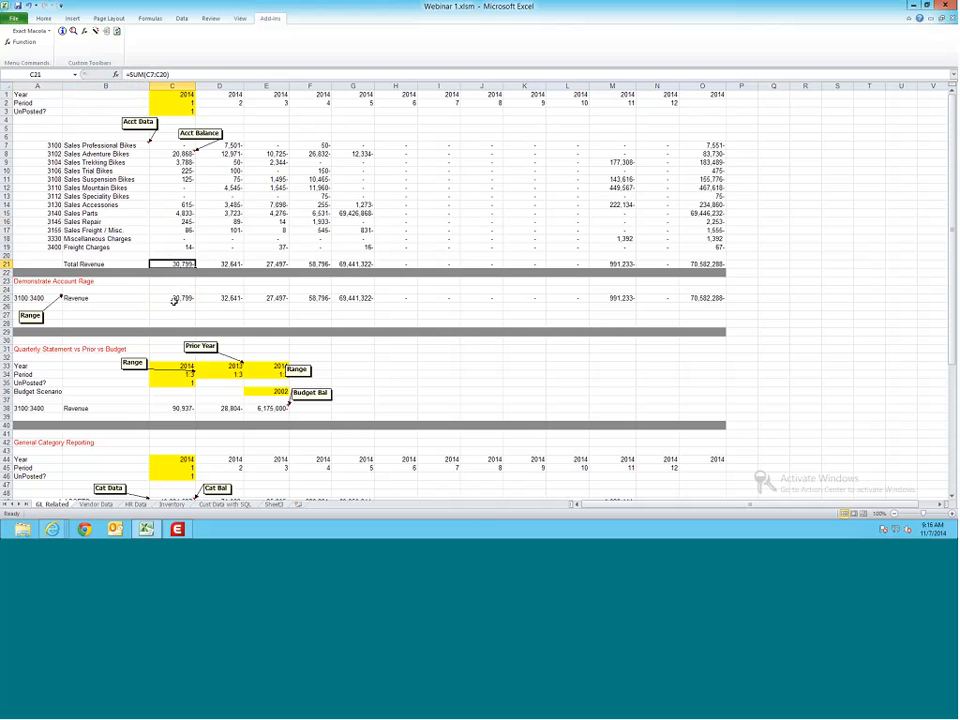
left_click(30, 298)
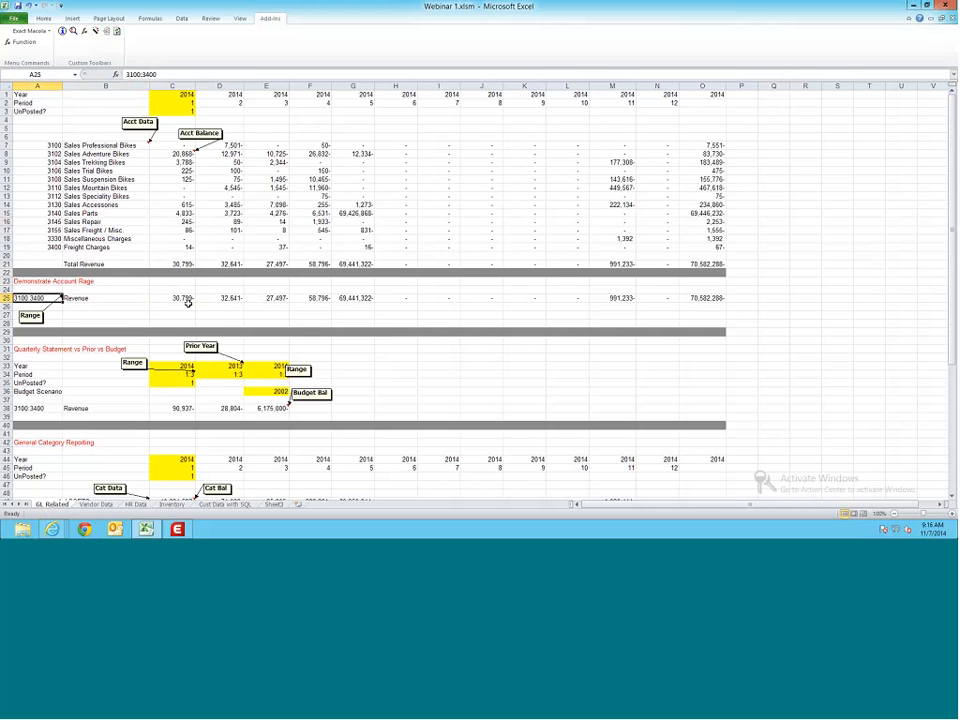
left_click(94, 299)
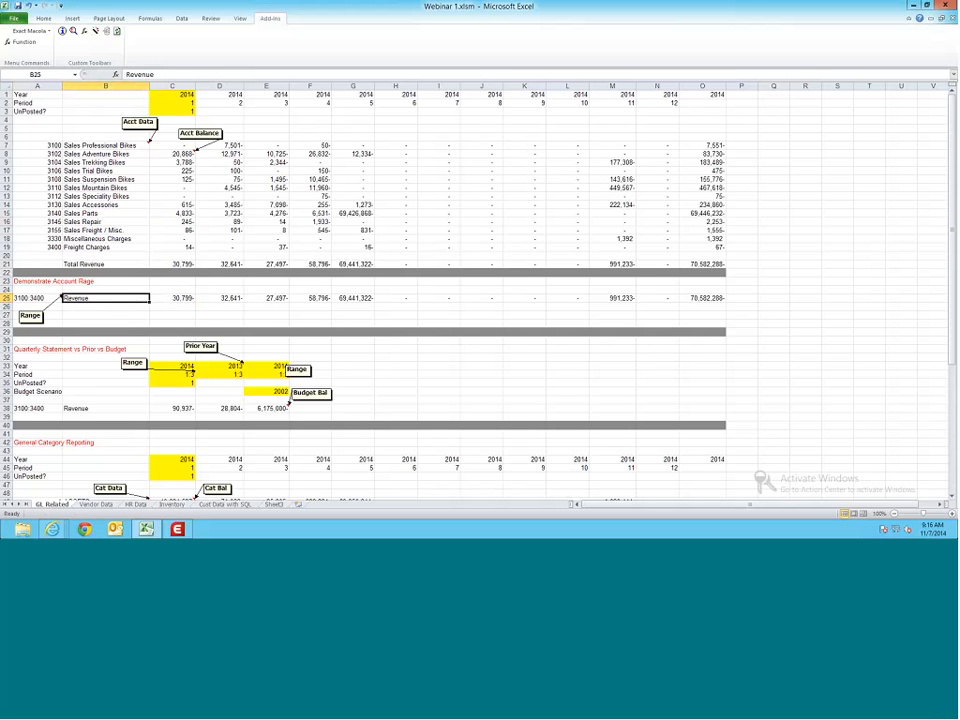
left_click(87, 306)
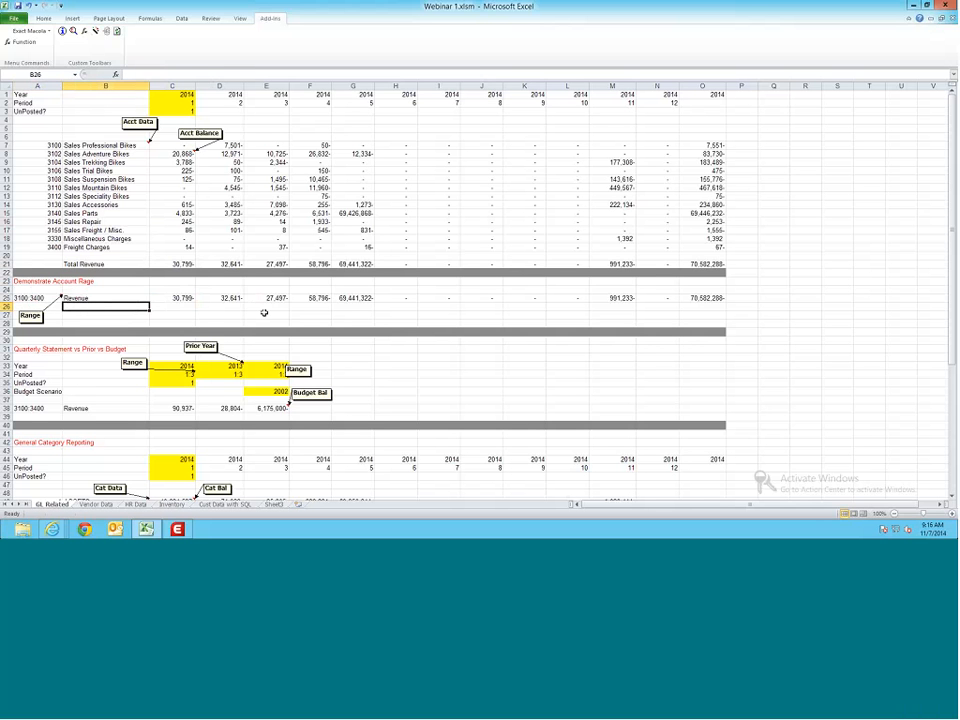
left_click(34, 298)
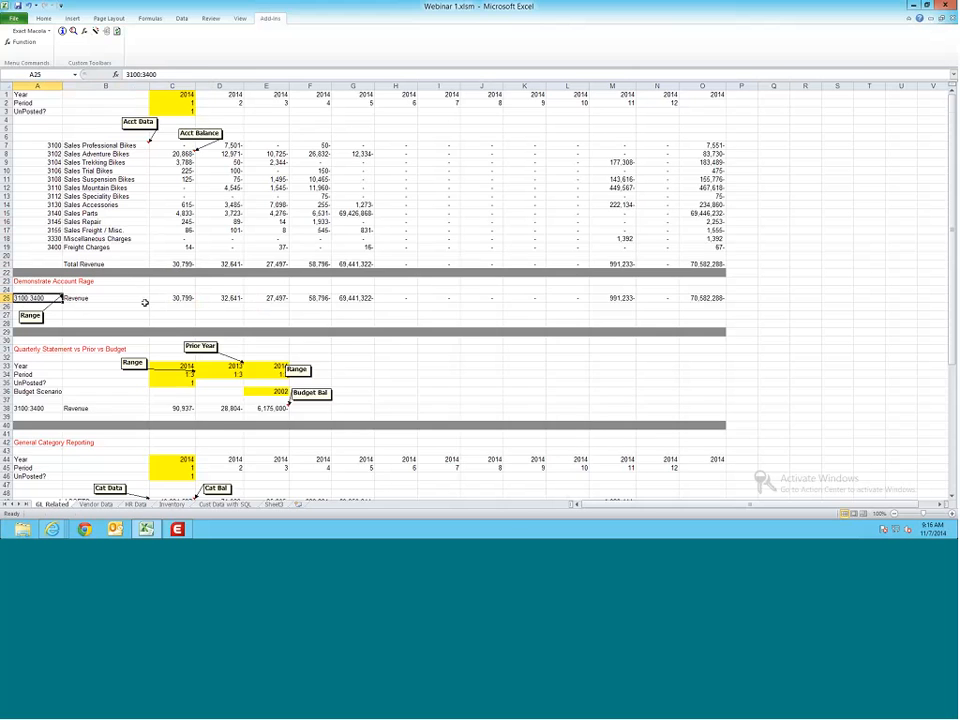
Step: Examine the Quarterly Statement vs Prior vs Budget section and its period ranges in C34 and D34
scroll(144, 302, "down", 1)
scroll(144, 302, "down", 1)
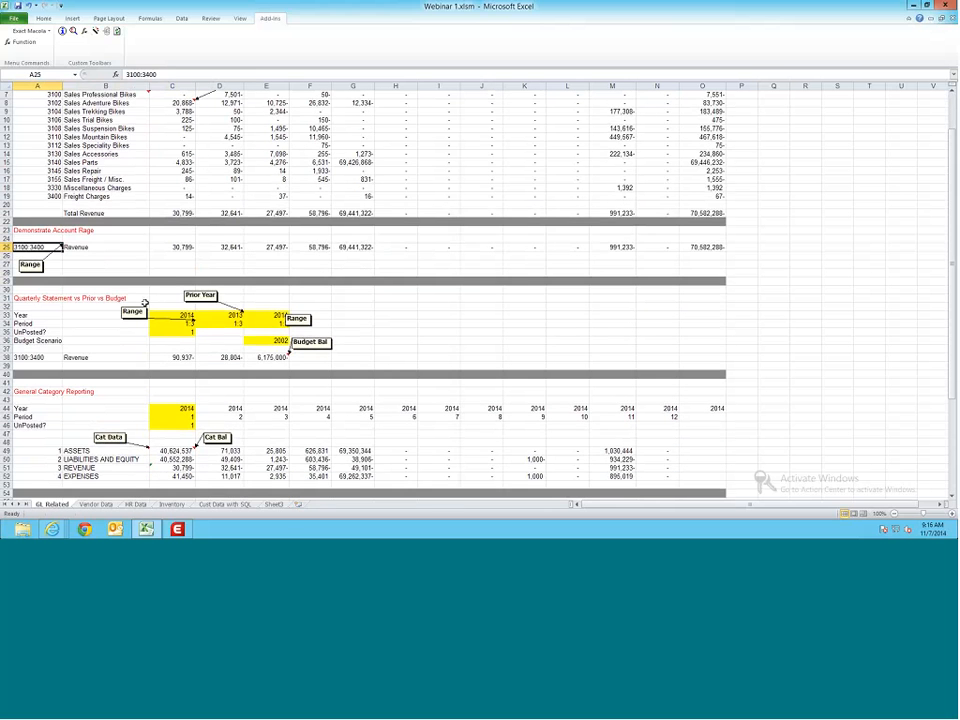
scroll(144, 302, "down", 1)
scroll(144, 302, "down", 2)
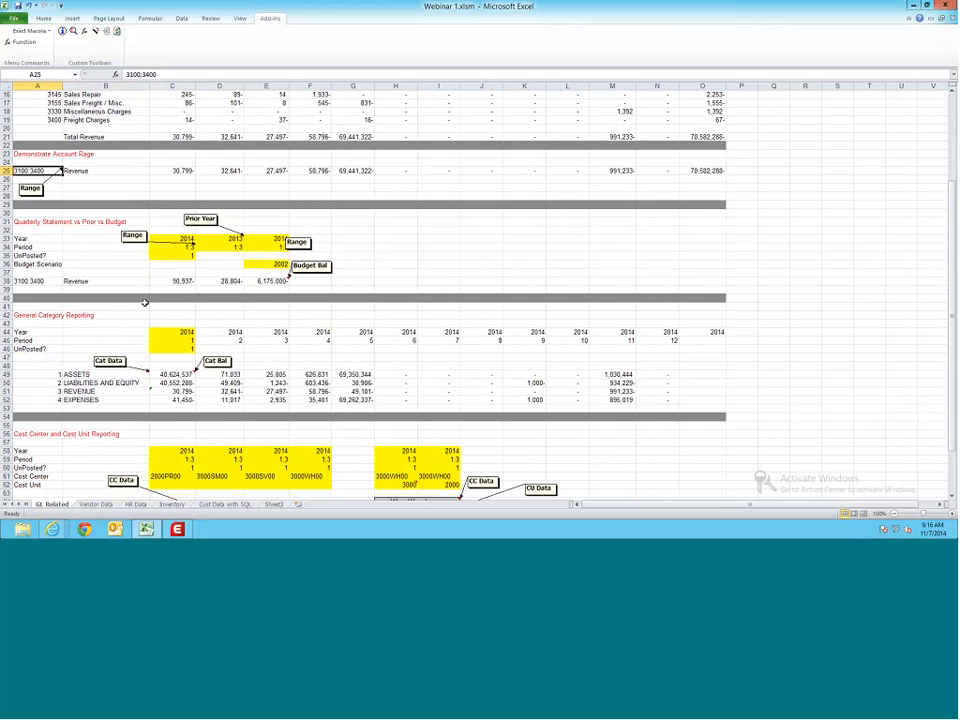
scroll(144, 302, "down", 1)
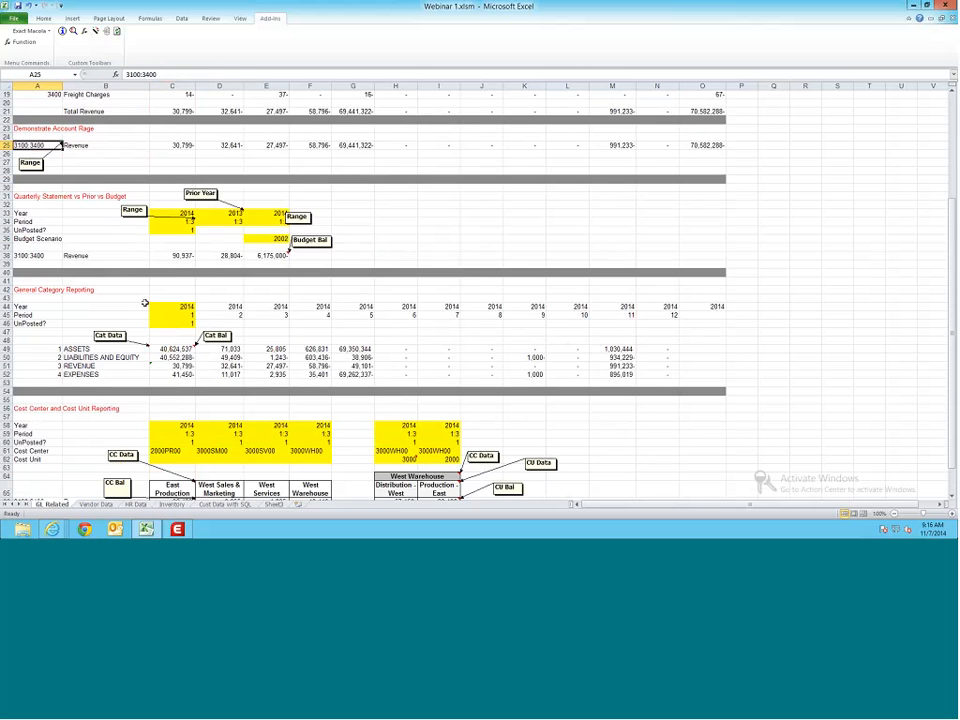
scroll(144, 302, "down", 1)
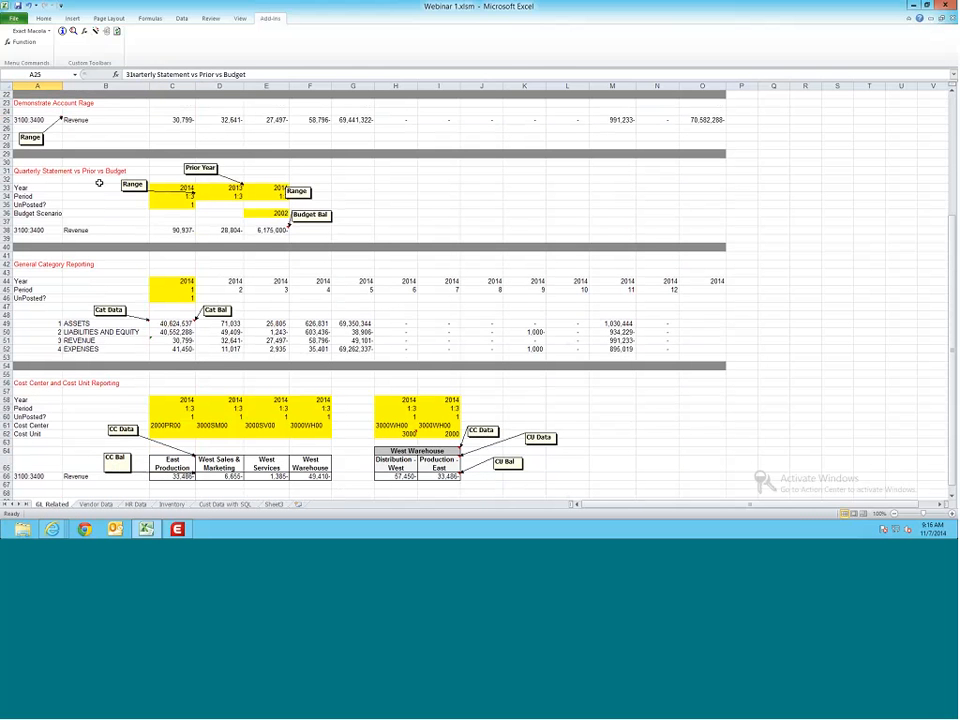
left_click(63, 172)
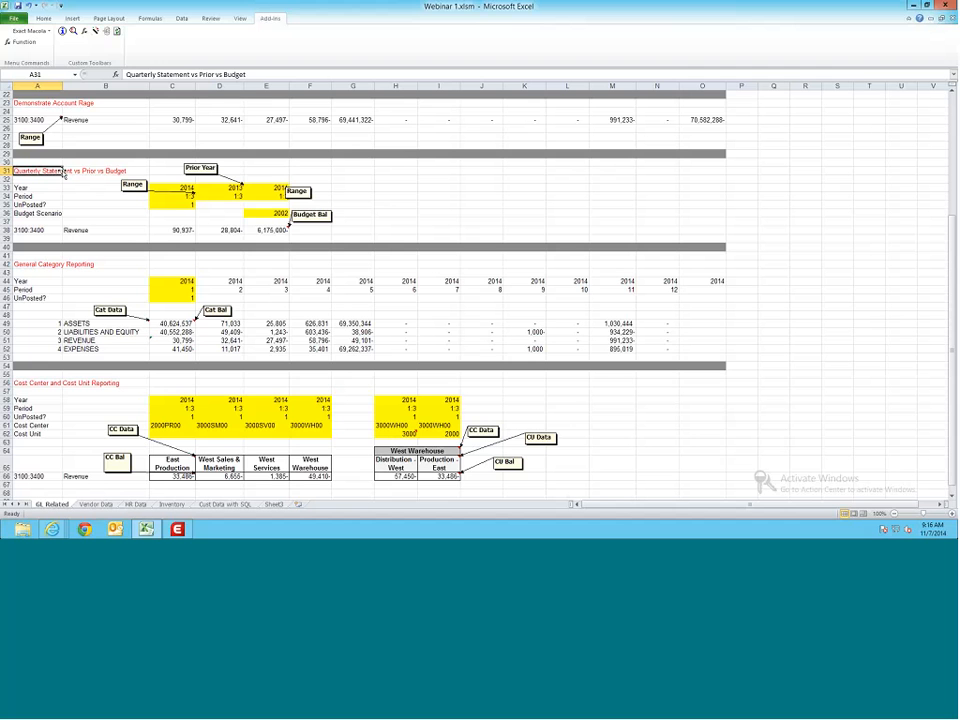
left_click(180, 196)
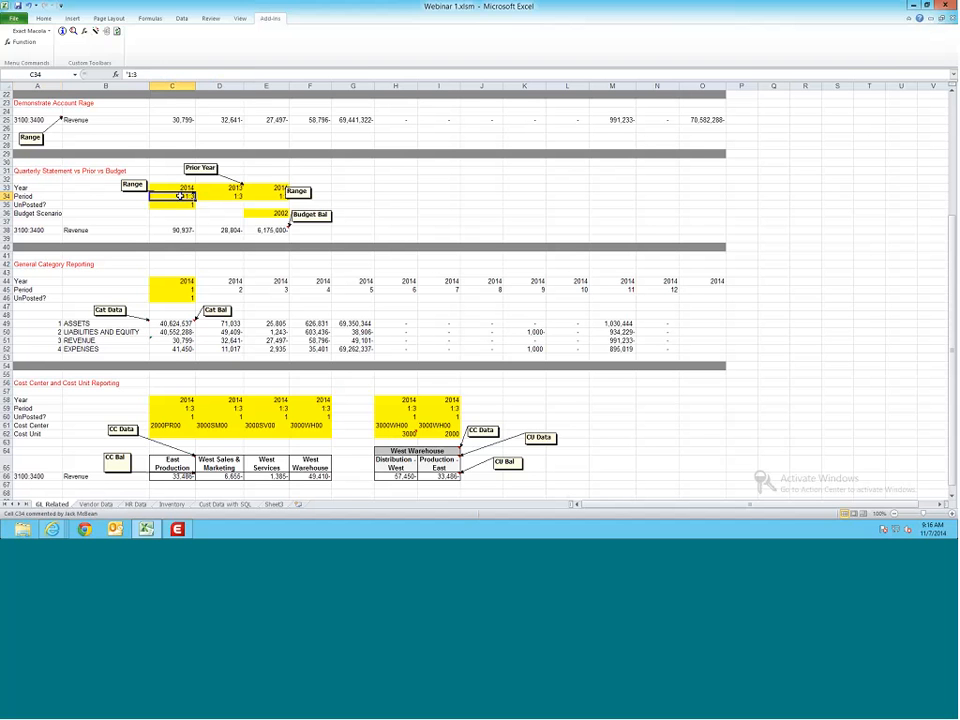
left_click(218, 197)
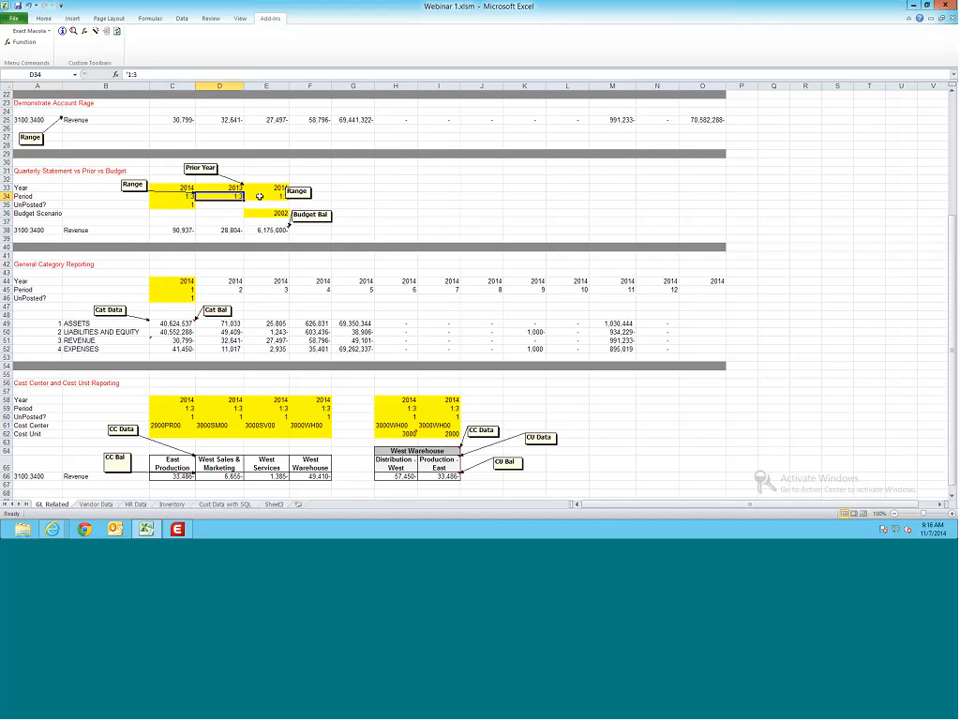
Step: Move the Range comment attached to E34 clear of the budget column's year and period values
left_click(260, 197)
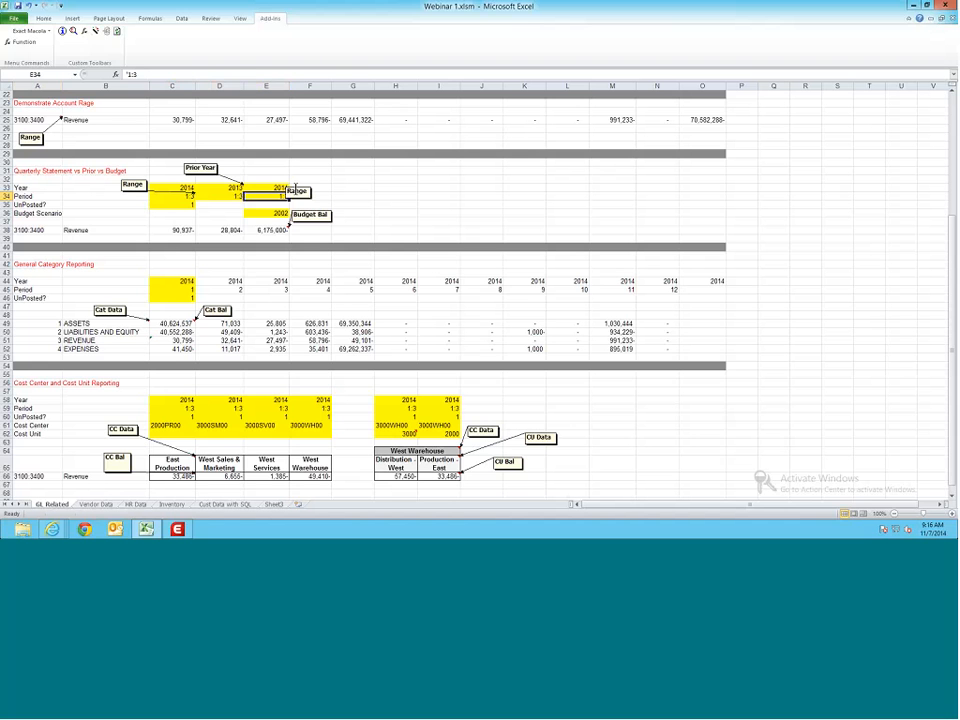
left_click(294, 187)
left_click(215, 205)
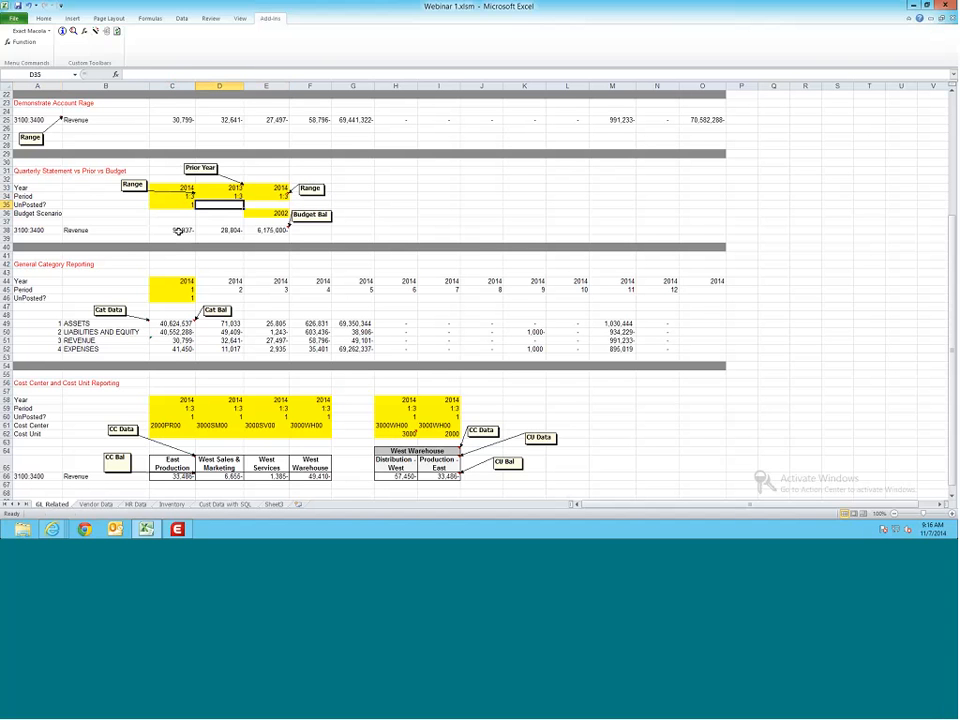
Step: Compare the quarterly revenue formula in C38 with the monthly revenues in C25:E25, and check its account range, period and year parameters
left_click(178, 230)
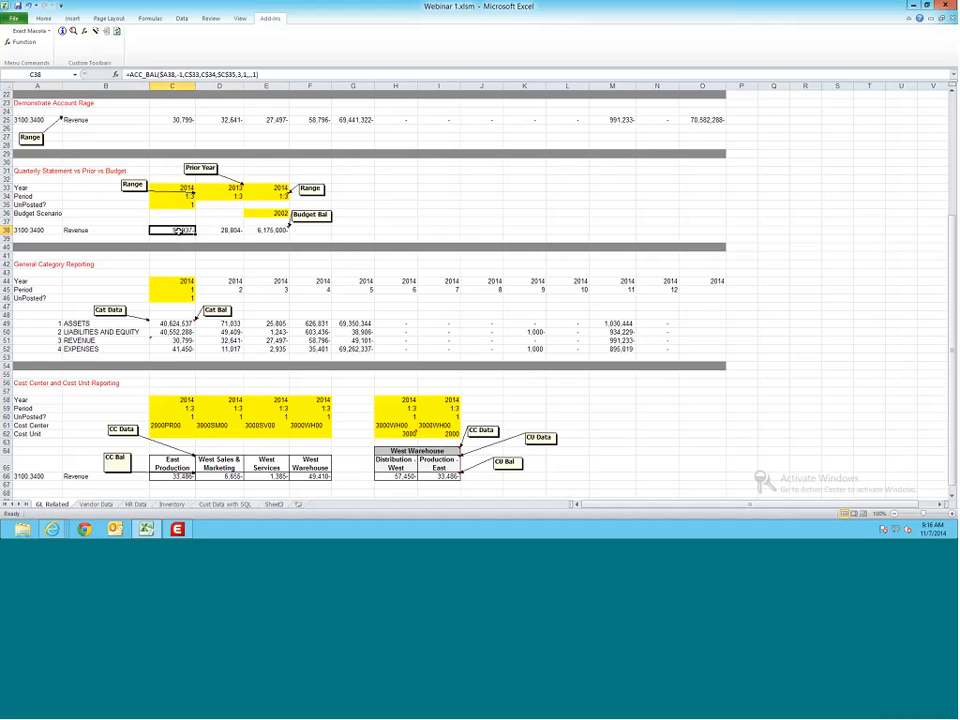
left_click_drag(175, 120, 270, 120)
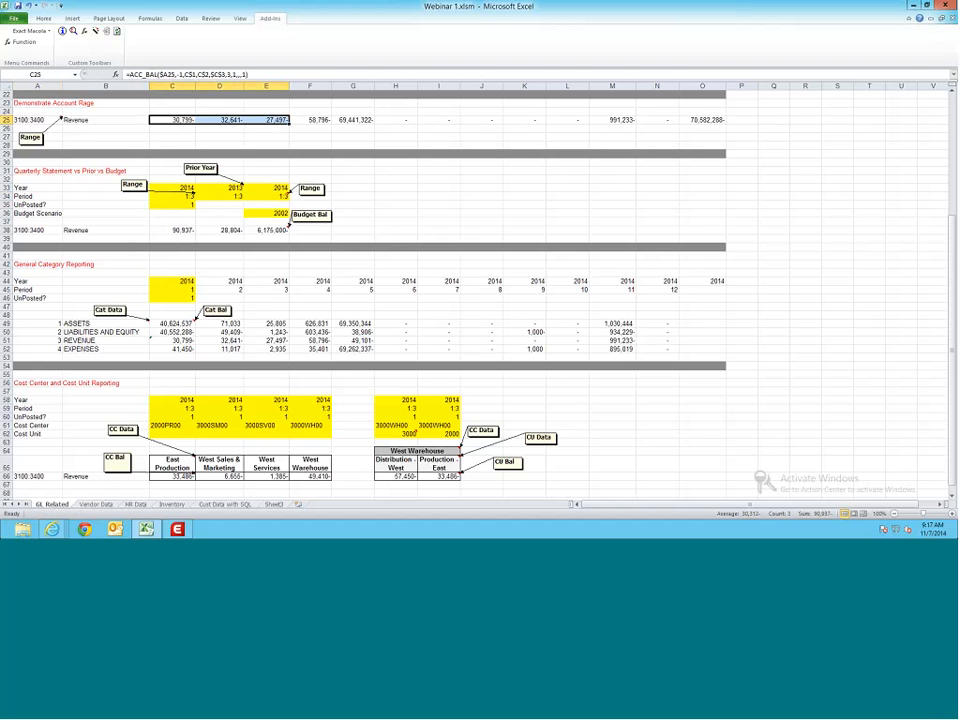
left_click(180, 230)
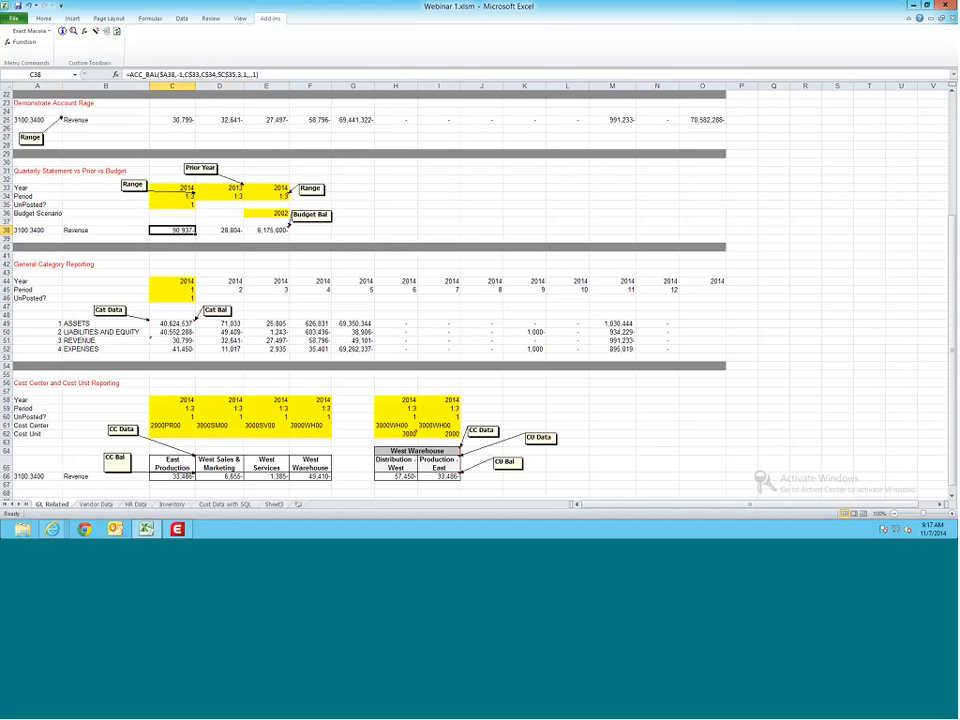
left_click(25, 230)
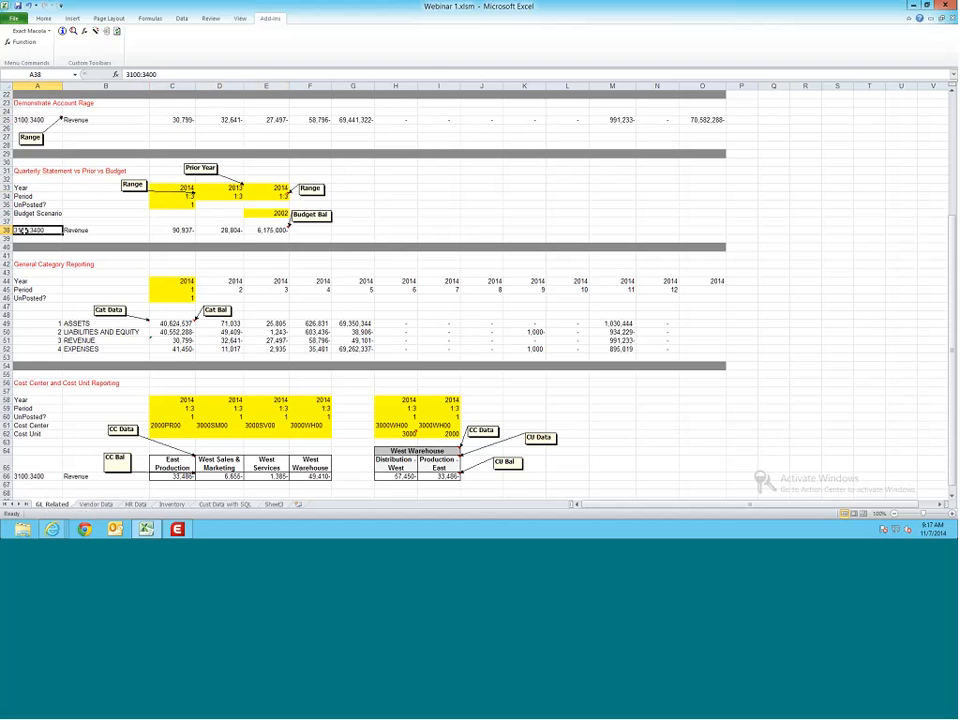
left_click(172, 196)
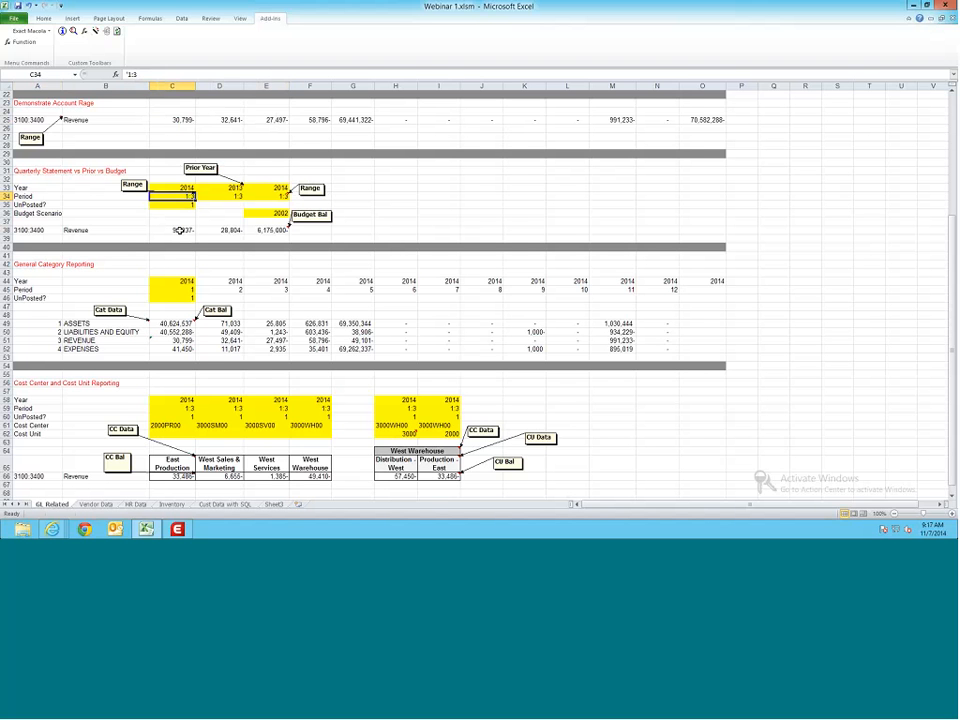
left_click(182, 188)
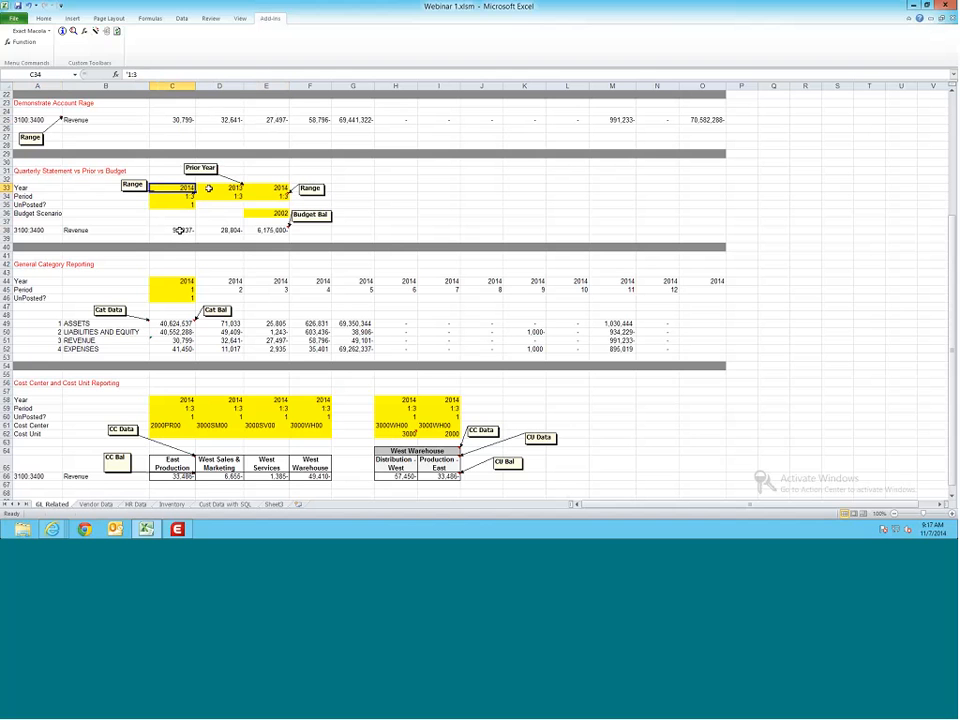
Step: Review the prior-year column's year in D33, period range in D34 and revenue formula in D38
left_click(209, 188)
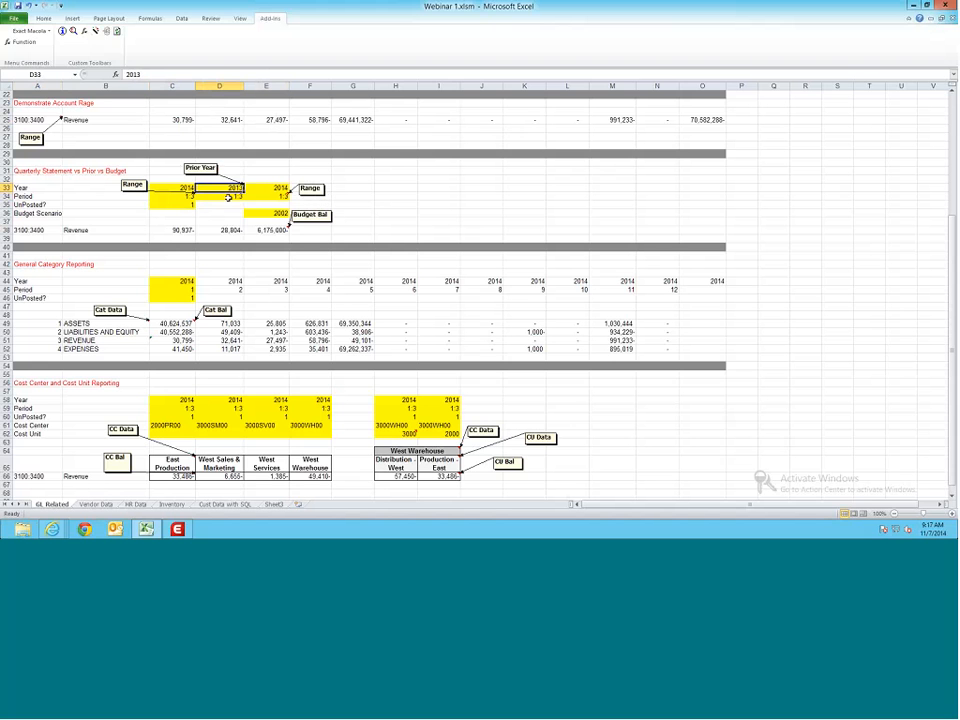
left_click(228, 197)
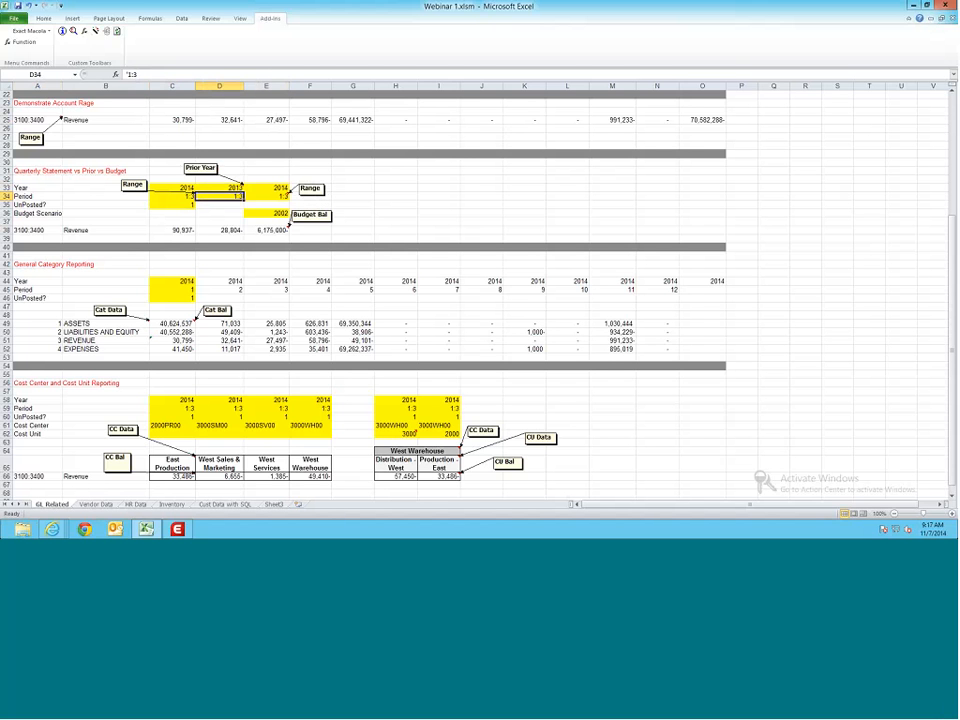
left_click(60, 228)
left_click(228, 230)
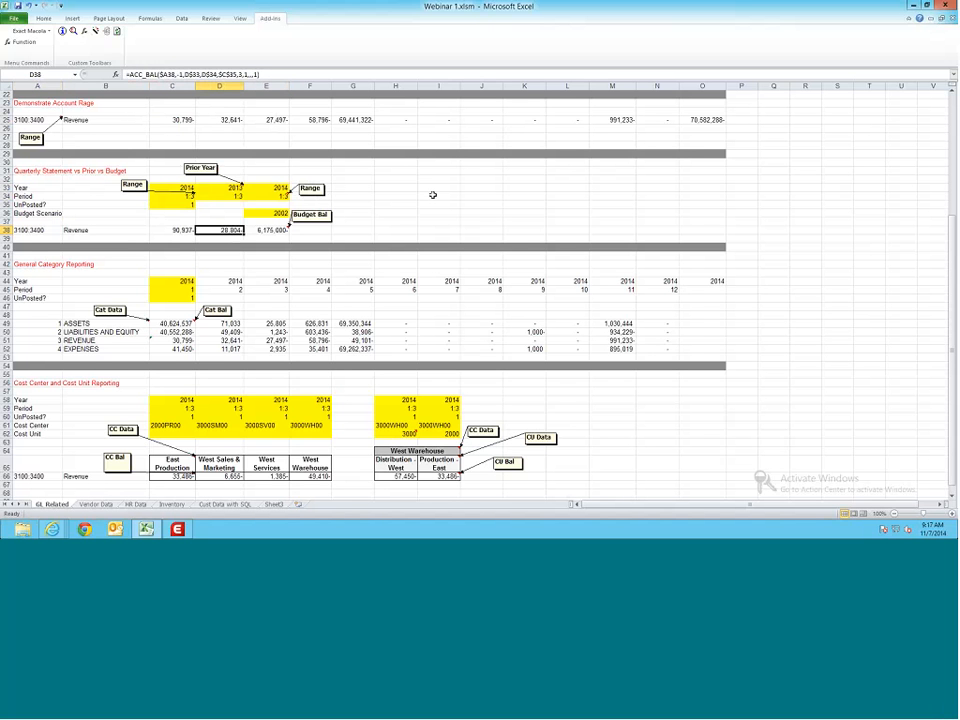
left_click(224, 188)
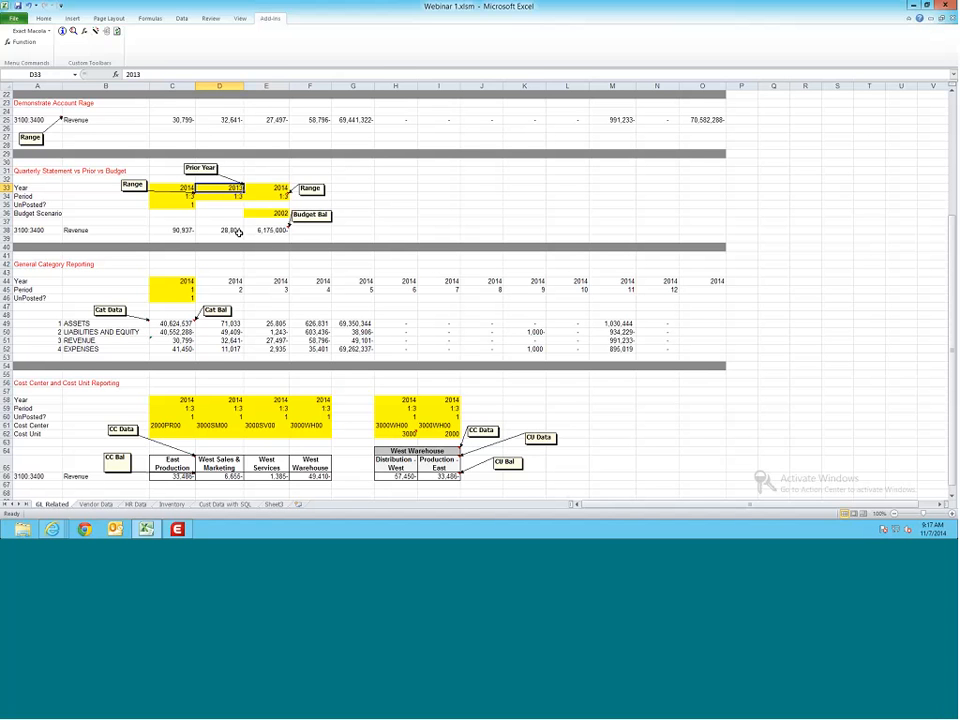
Step: Inspect the BUDGET_BAL formula in E38 together with its year in E33 and budget scenario in E36
left_click(270, 188)
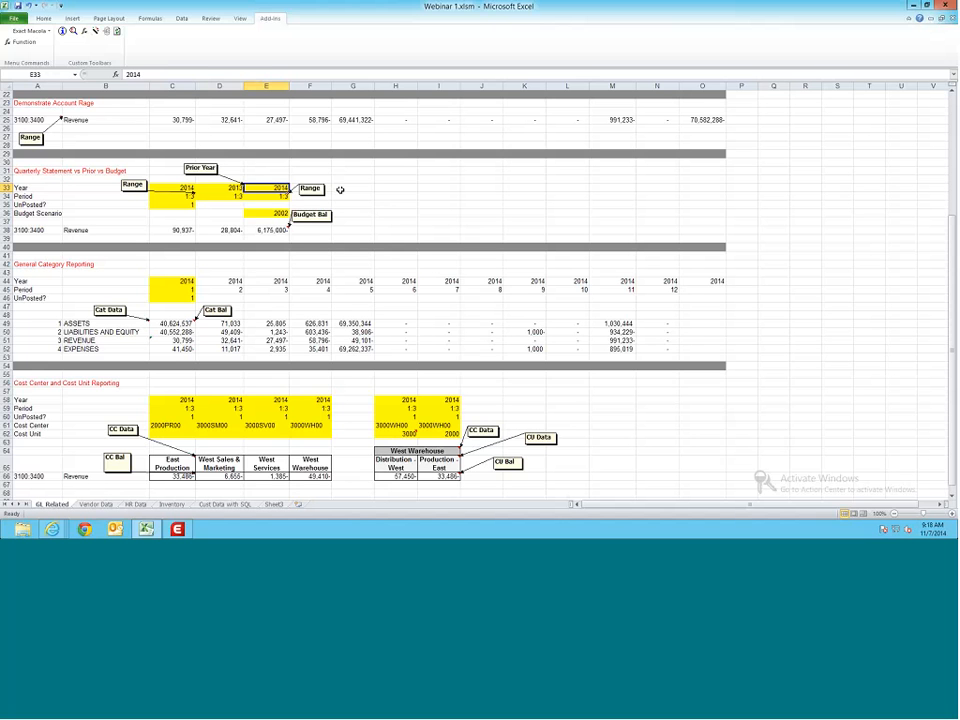
left_click(261, 231)
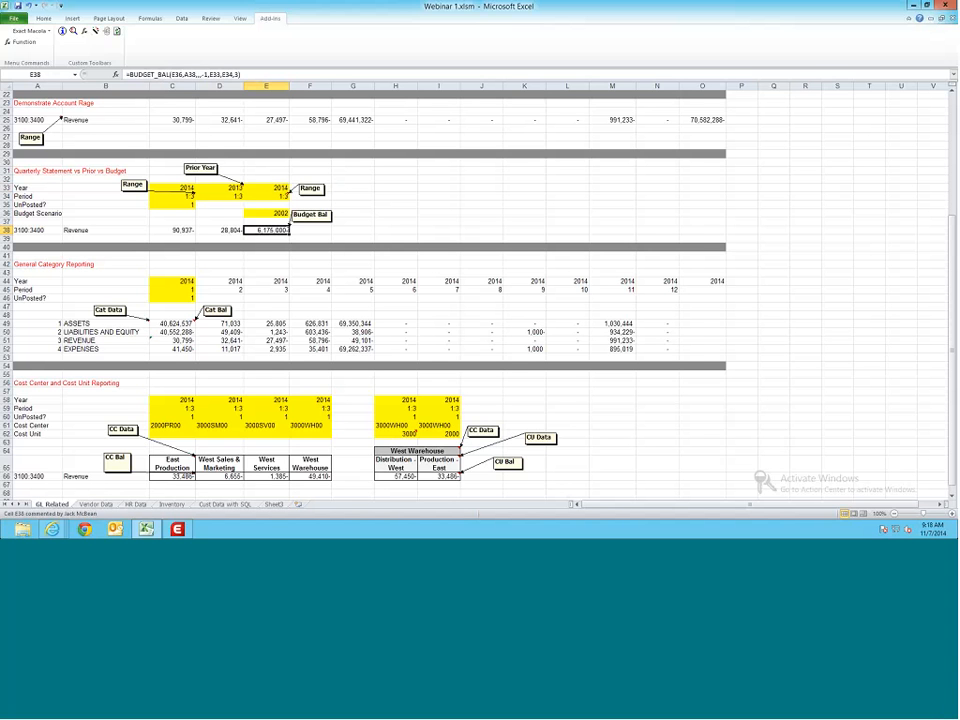
double_click(253, 231)
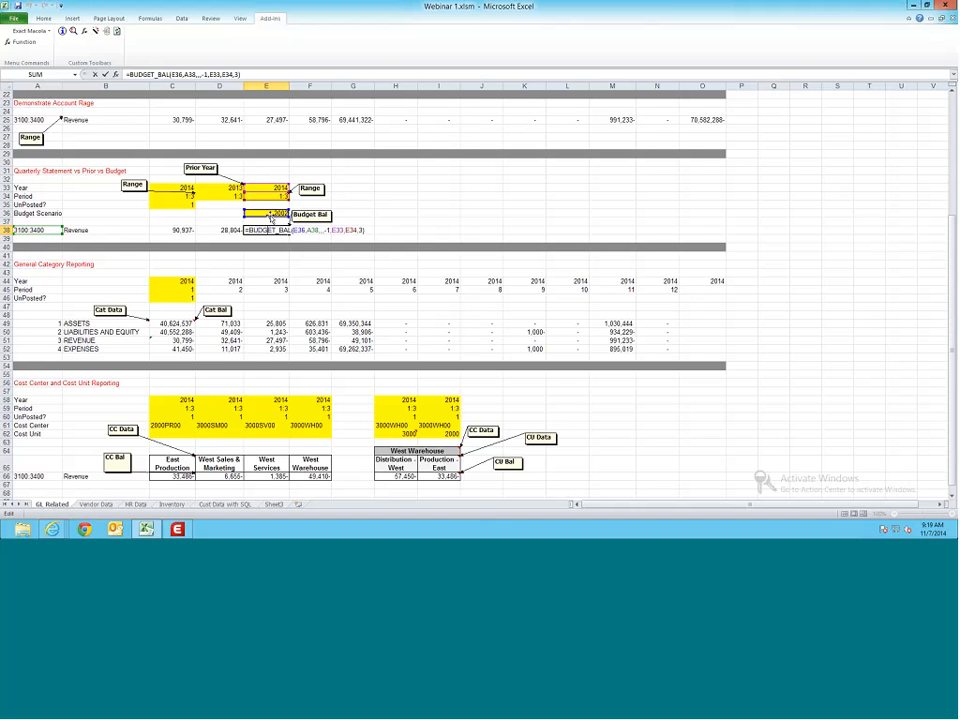
left_click(270, 214)
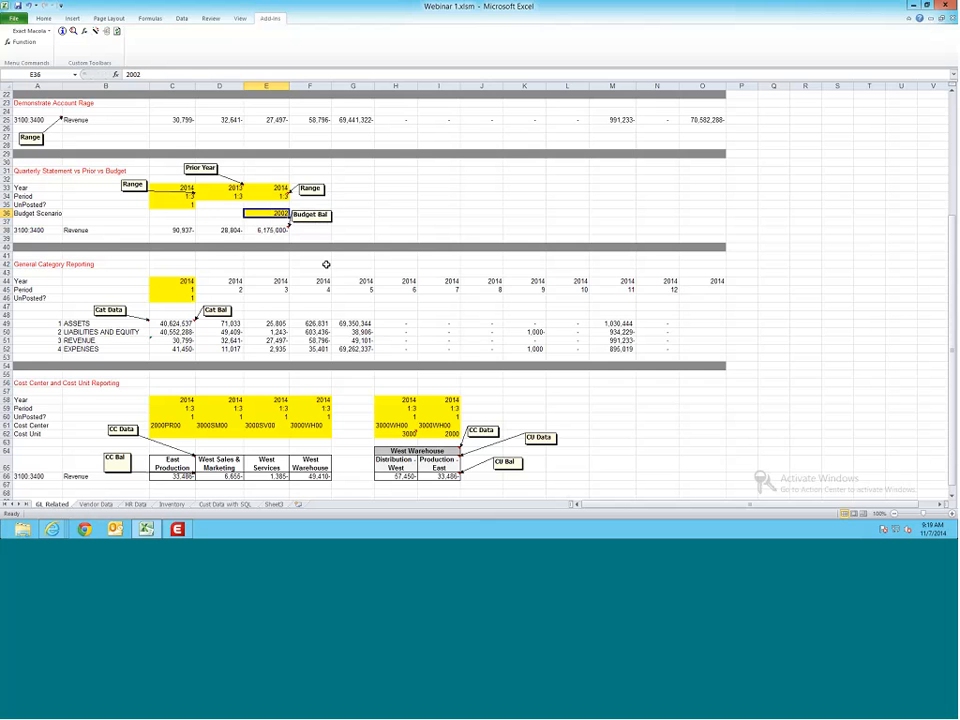
Step: Examine the General Category Reporting section's CAT_BAL formulas in C49 and C50 and the category descriptions in B50:B52
scroll(326, 264, "down", 2)
scroll(326, 264, "down", 1)
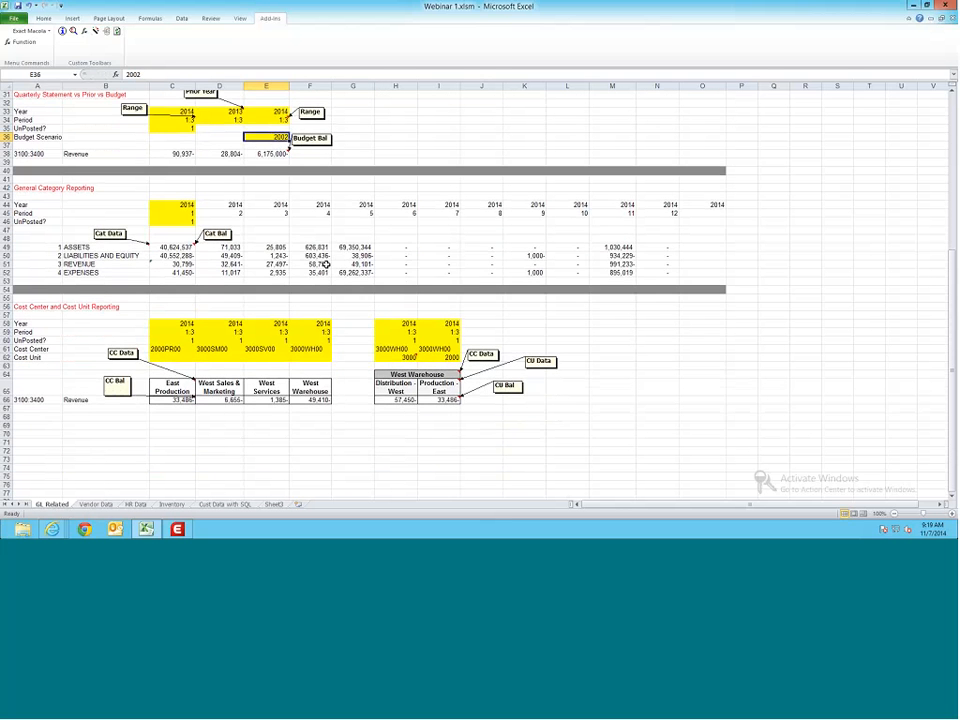
scroll(326, 264, "down", 2)
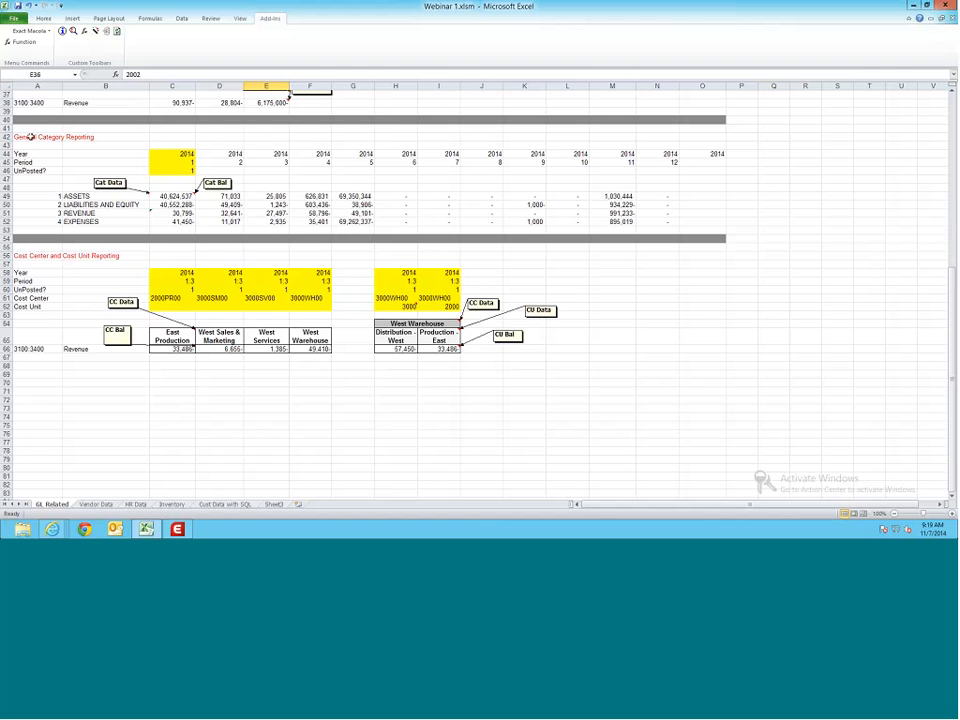
double_click(161, 196)
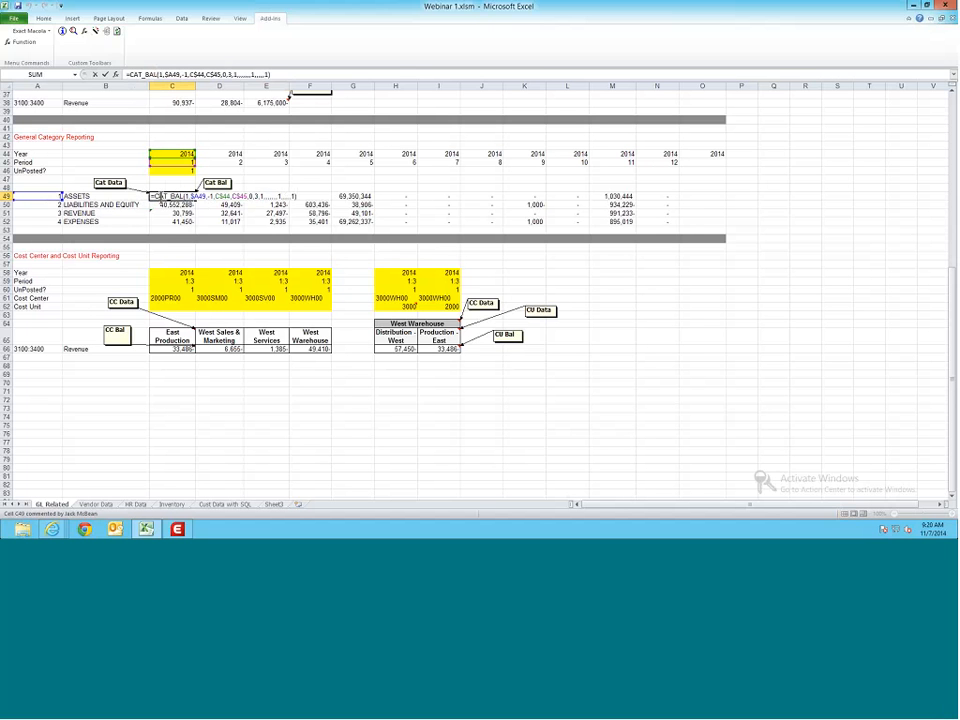
left_click(103, 204)
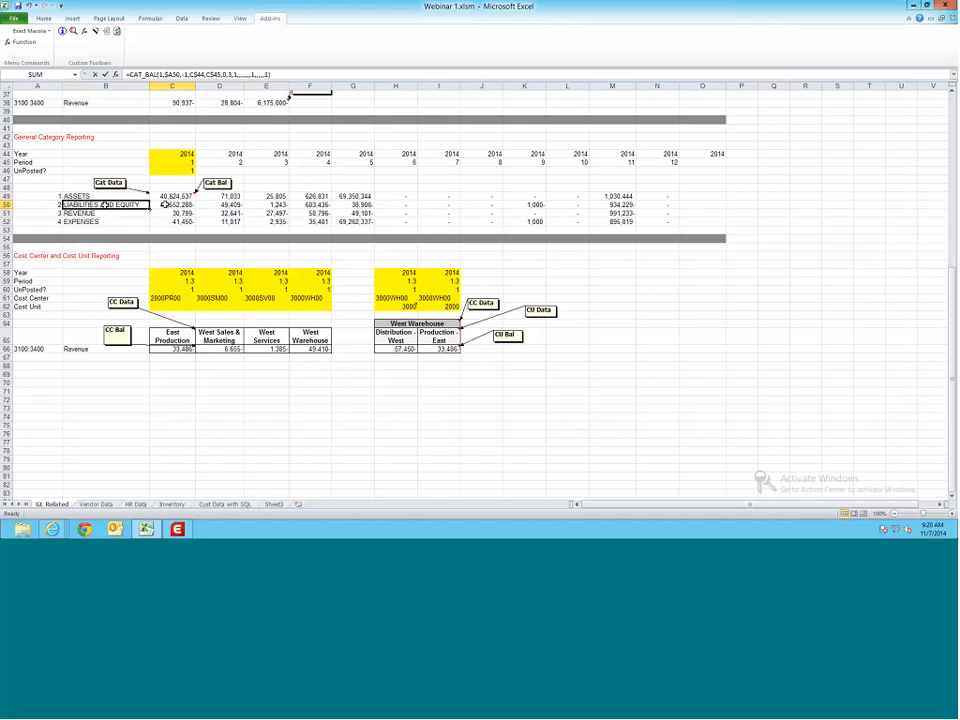
double_click(162, 204)
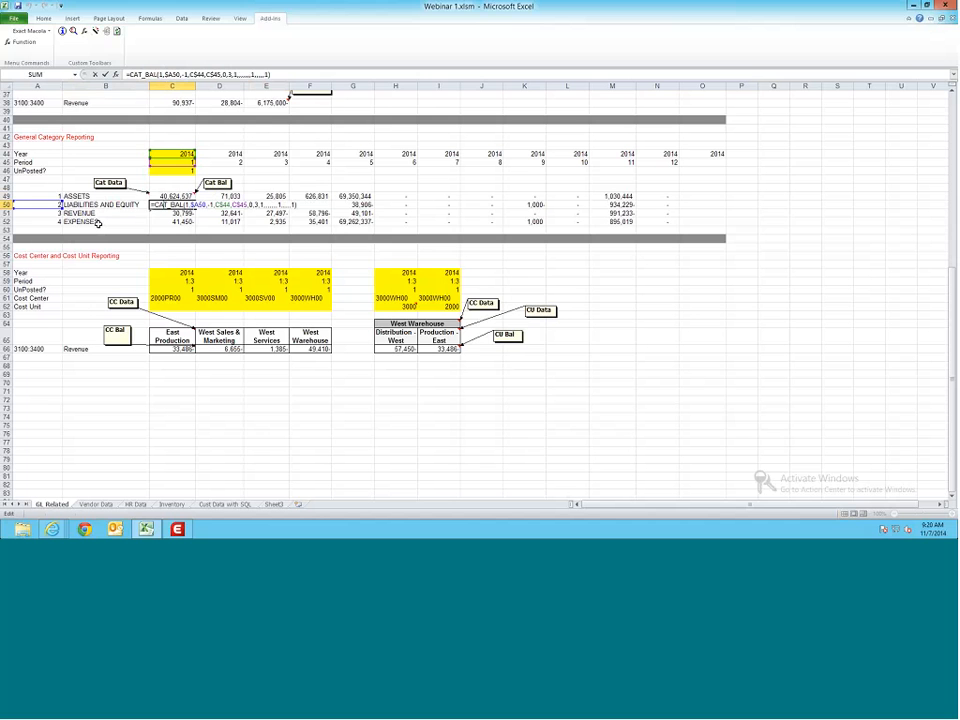
left_click(100, 205)
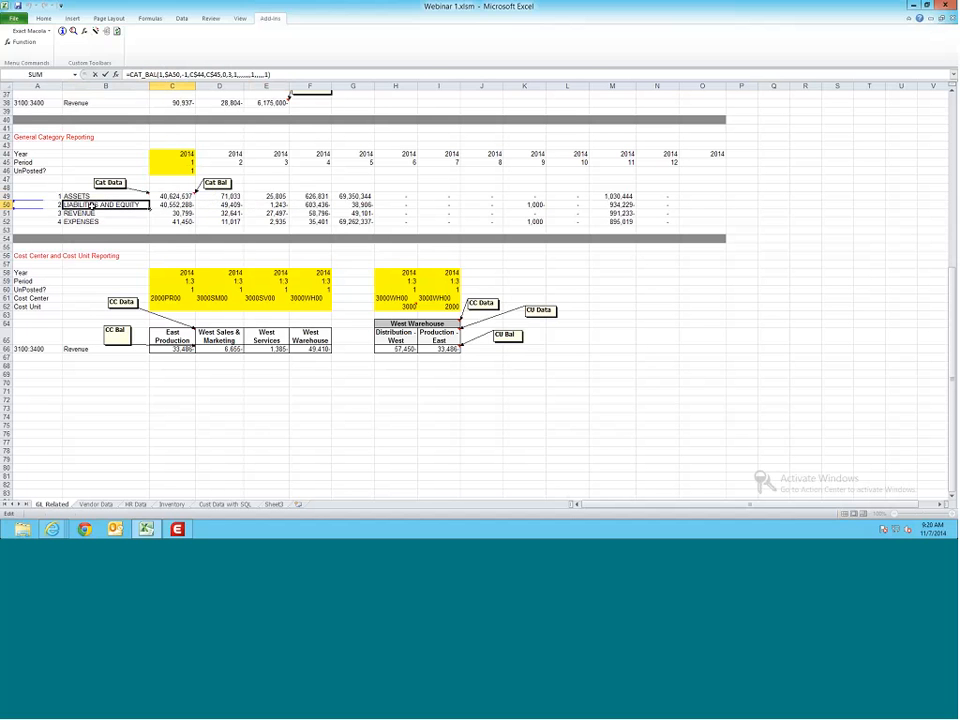
key("Down")
key("Down")
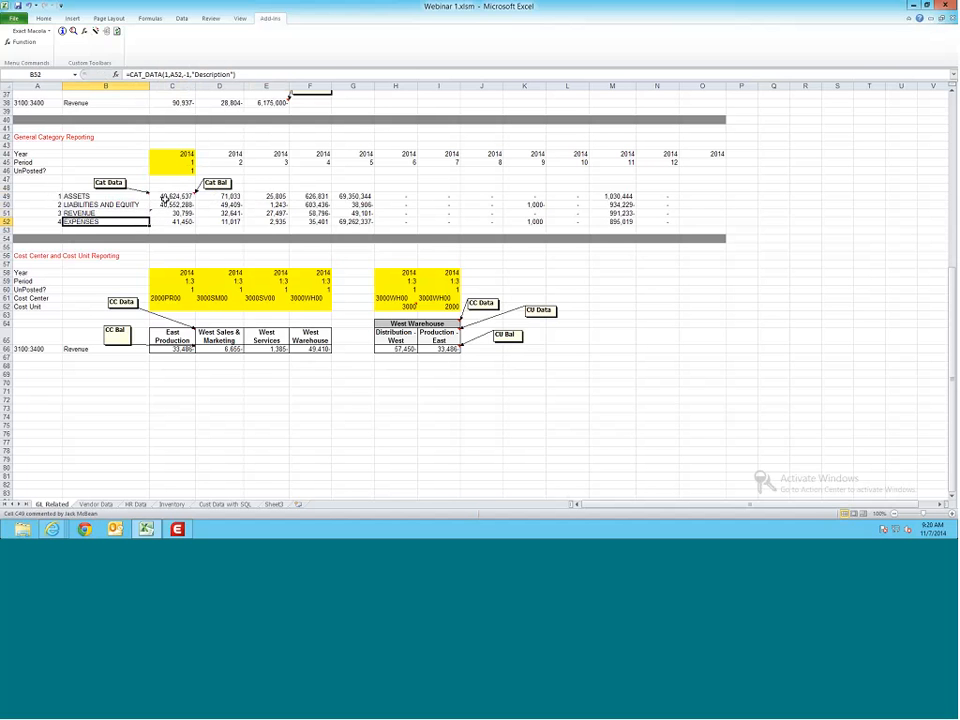
Step: Compare the Assets row's CAT_BAL and CAT_DATA formulas with the account range in A38, and check the parameters in C44:C46
double_click(166, 196)
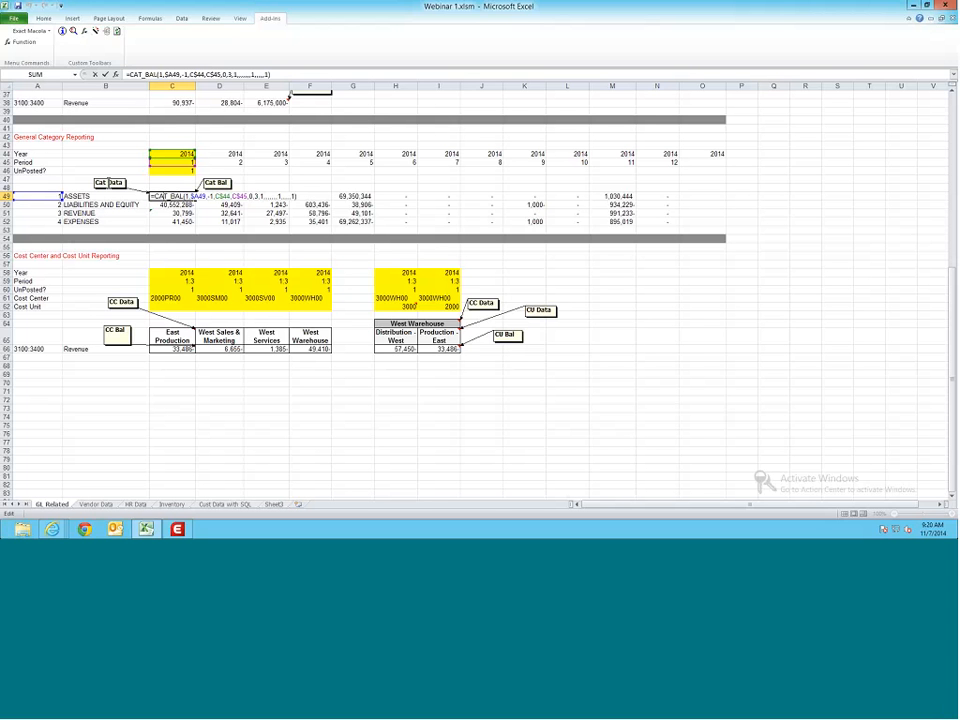
left_click(33, 103)
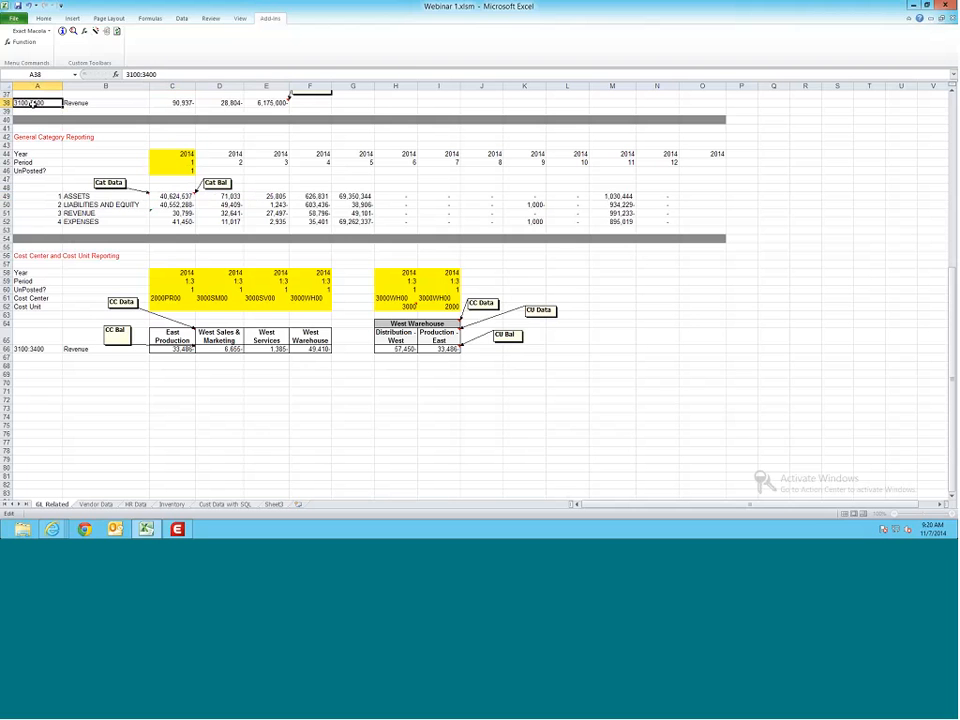
left_click(88, 196)
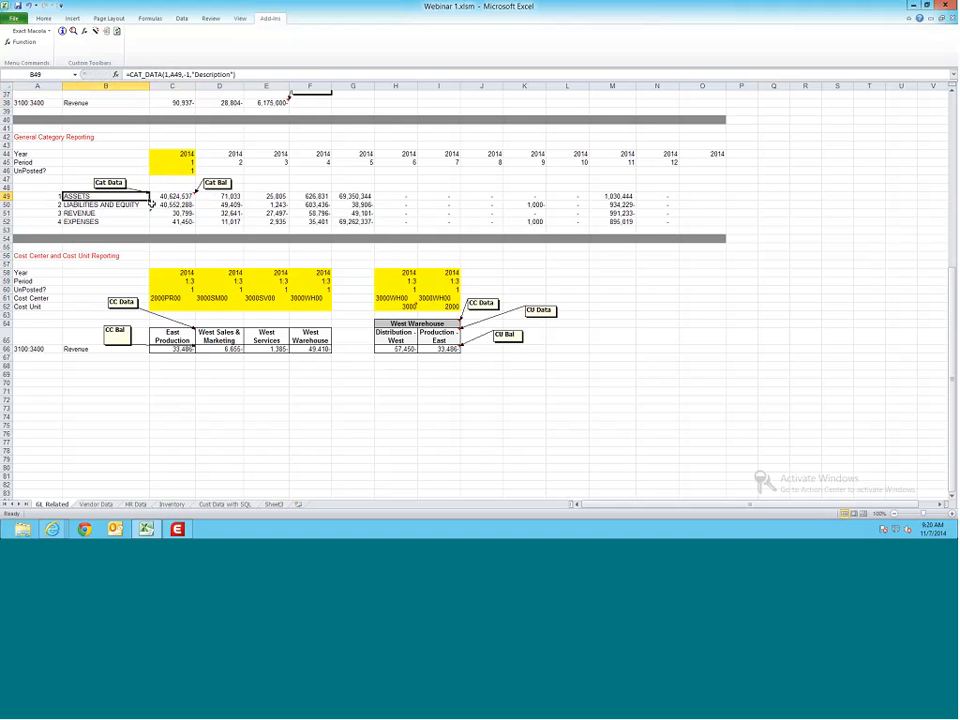
left_click_drag(172, 155, 172, 170)
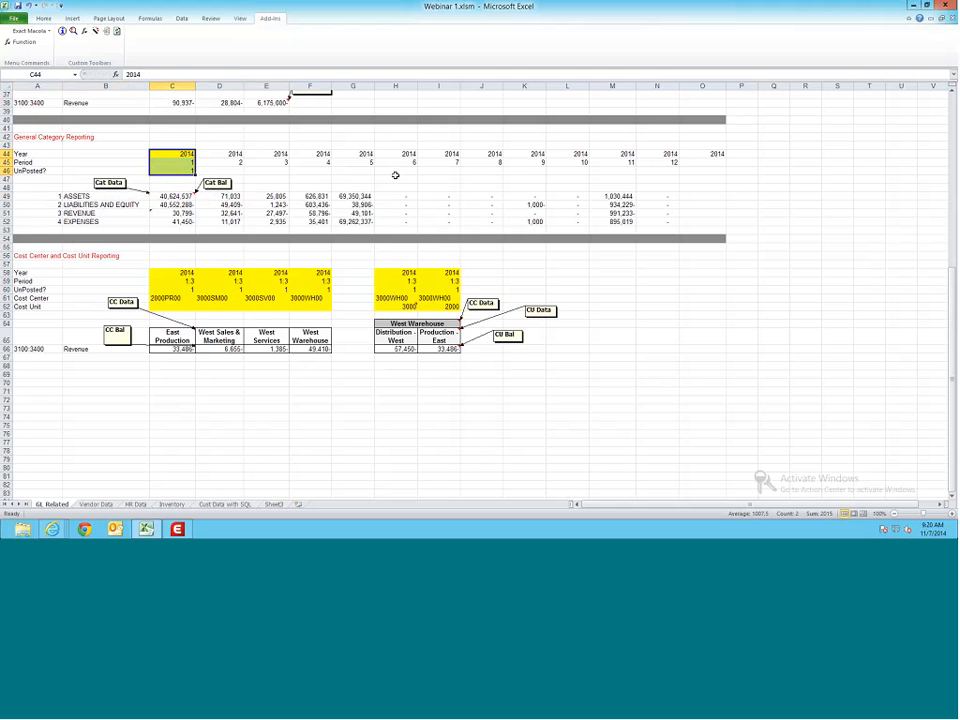
left_click(308, 180)
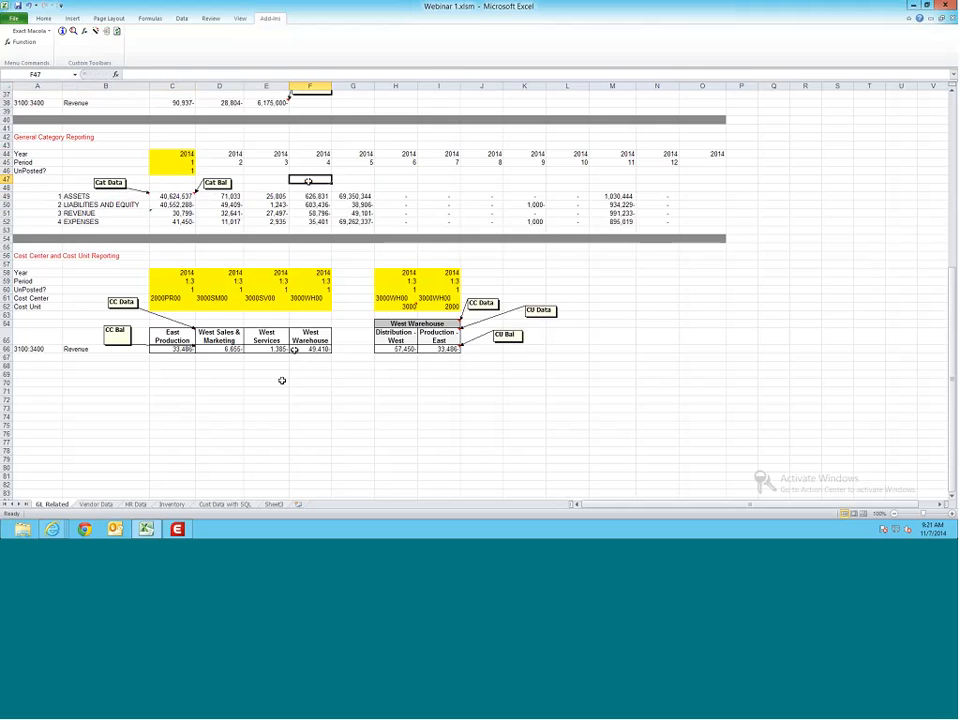
Step: Review the year, period range and unposted setting in C58:C60 of the Cost Center and Cost Unit Reporting section
scroll(282, 380, "down", 3)
scroll(282, 380, "down", 1)
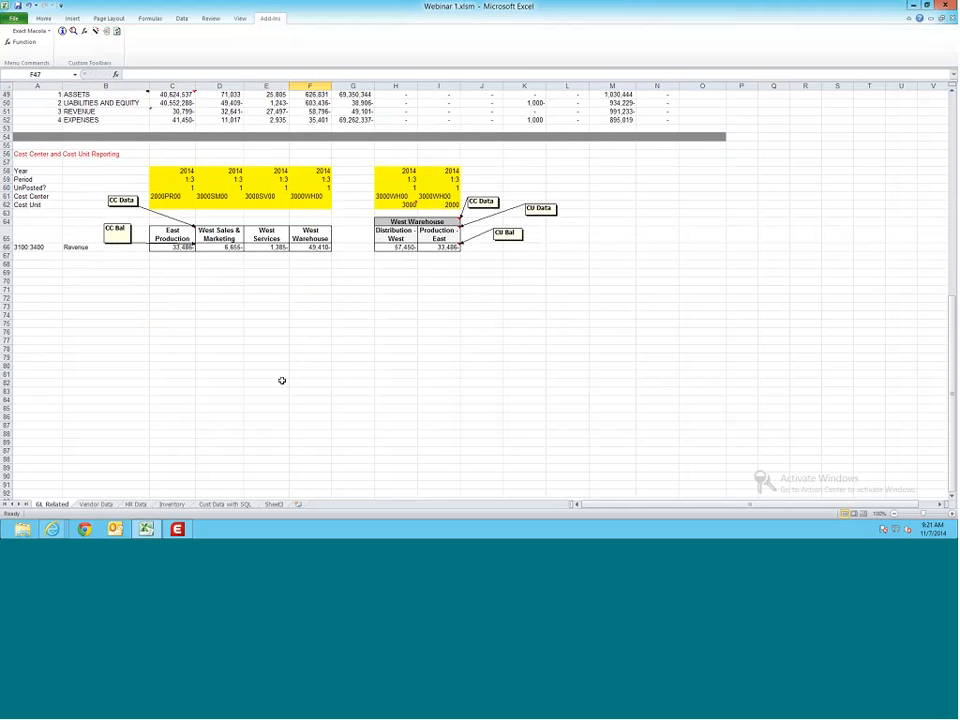
scroll(282, 380, "down", 1)
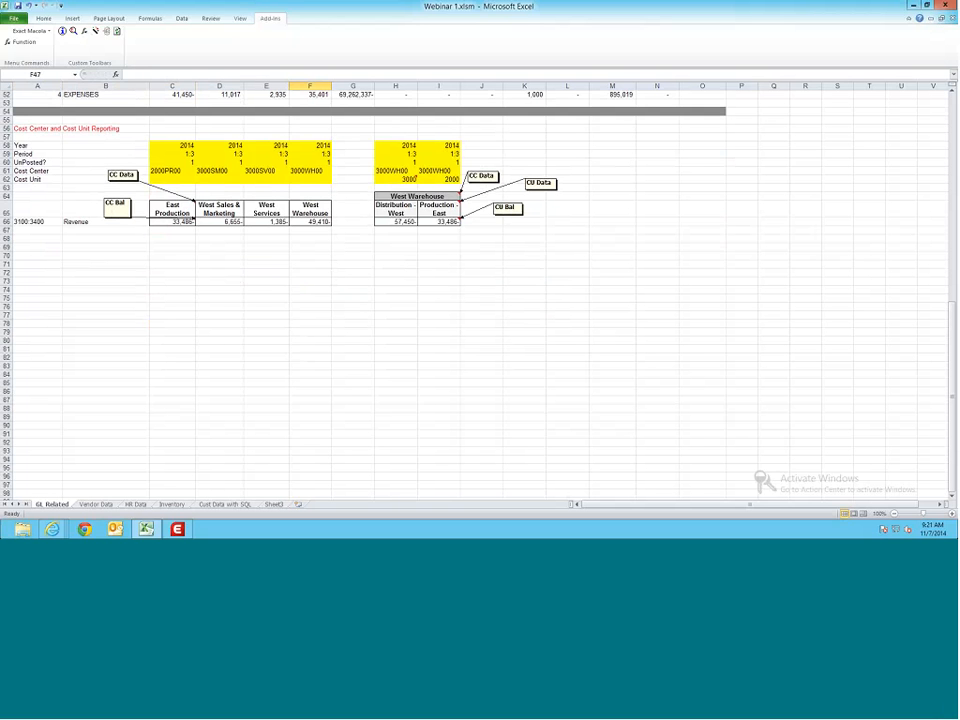
left_click(173, 146)
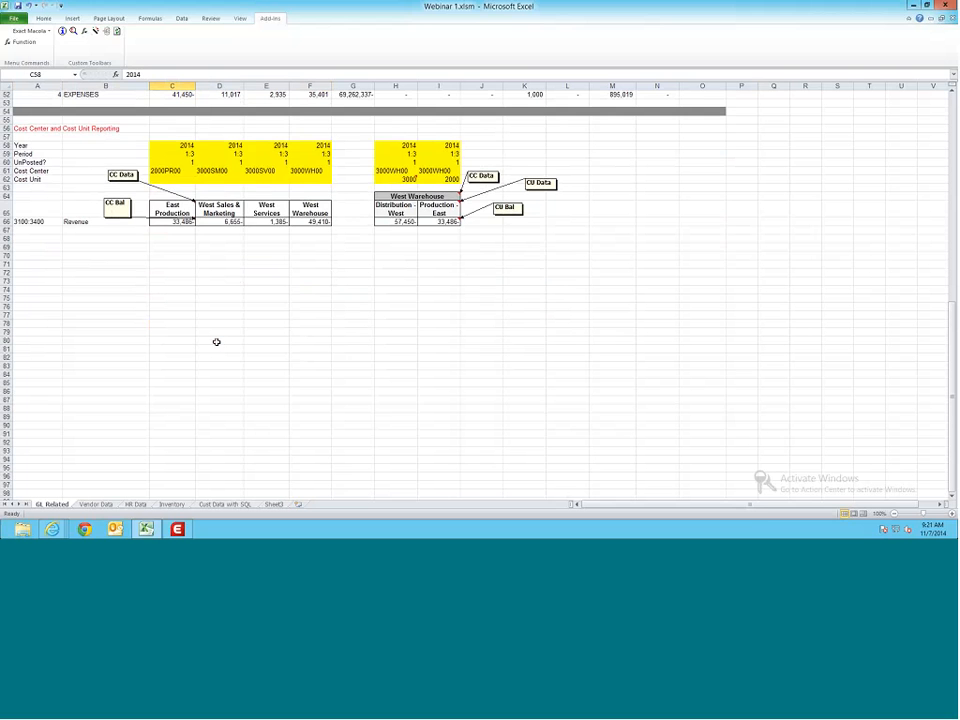
left_click_drag(173, 146, 286, 234)
left_click(186, 264)
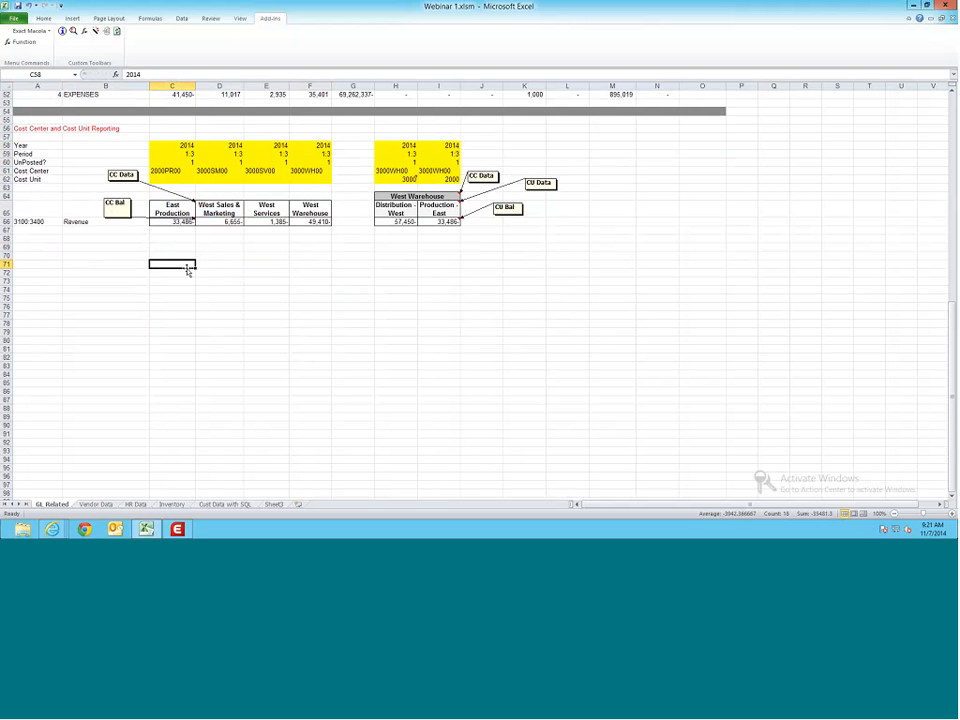
left_click(172, 146)
left_click(180, 153)
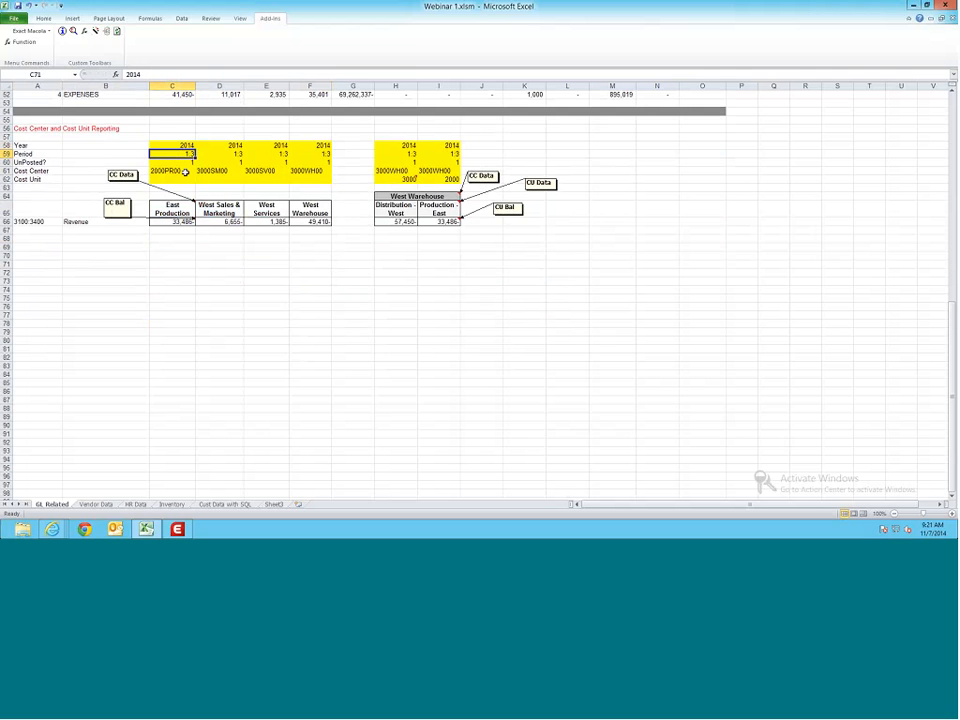
key("Down")
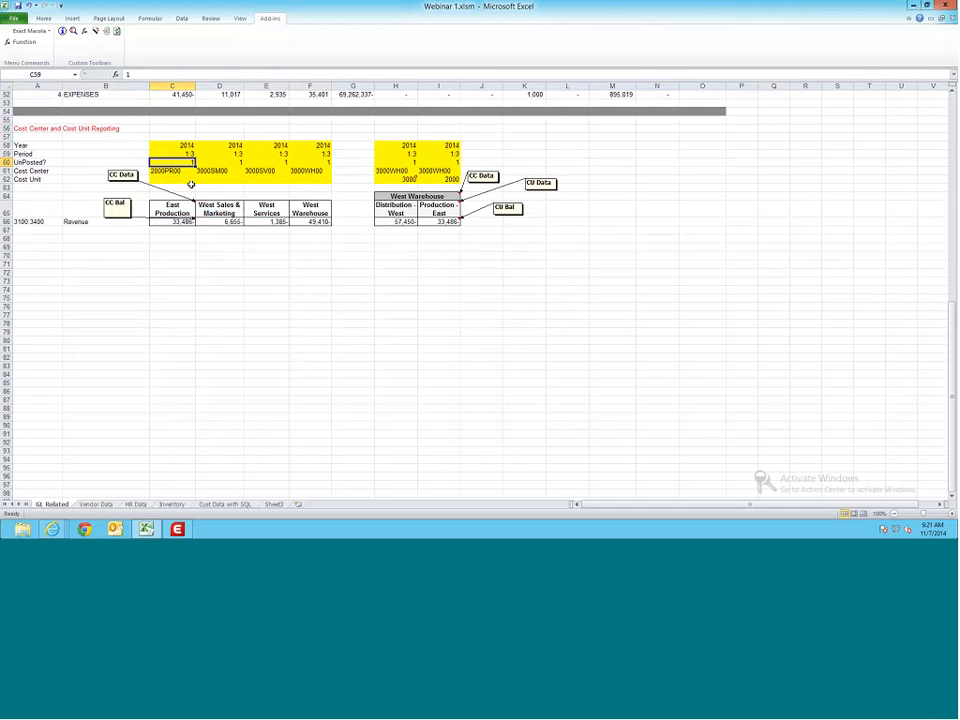
Step: Look through the cost center codes in C61:F61
key("Down")
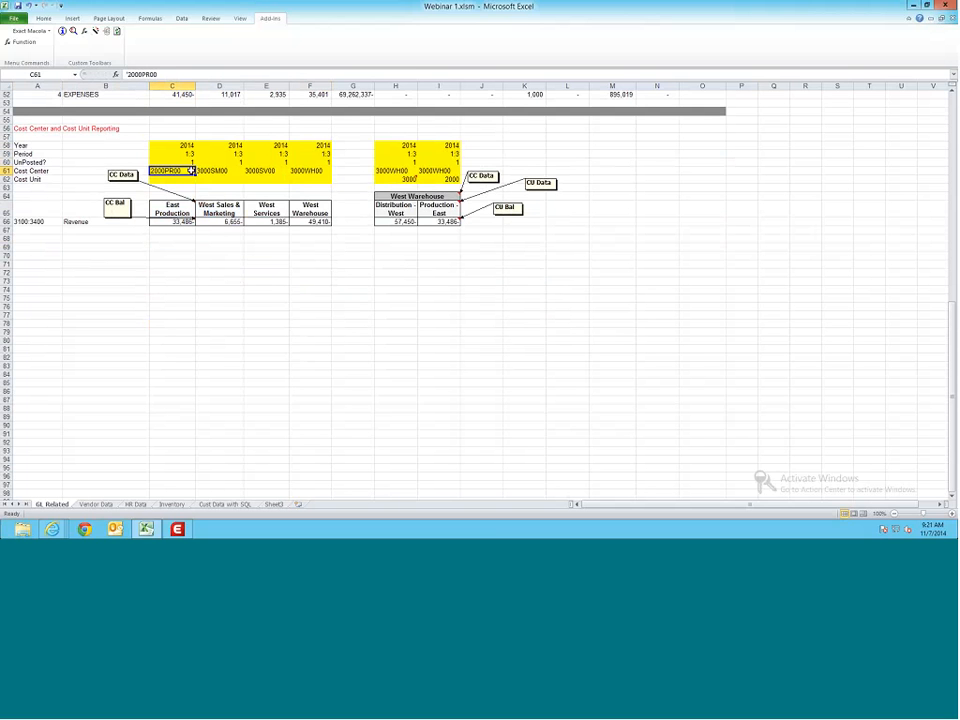
left_click(215, 172)
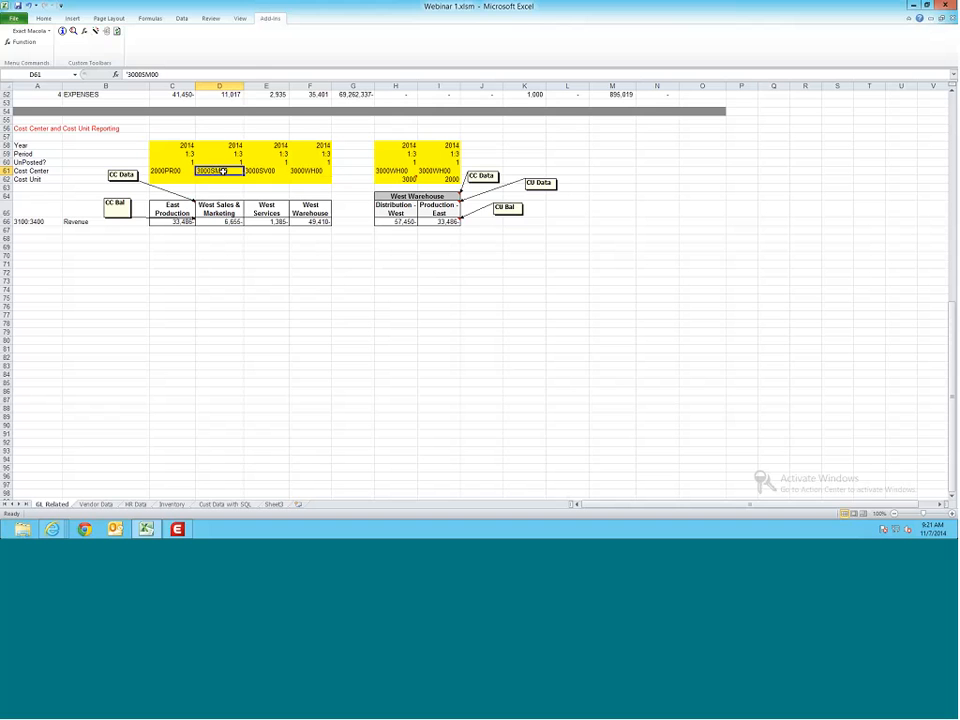
key("Right")
key("Right")
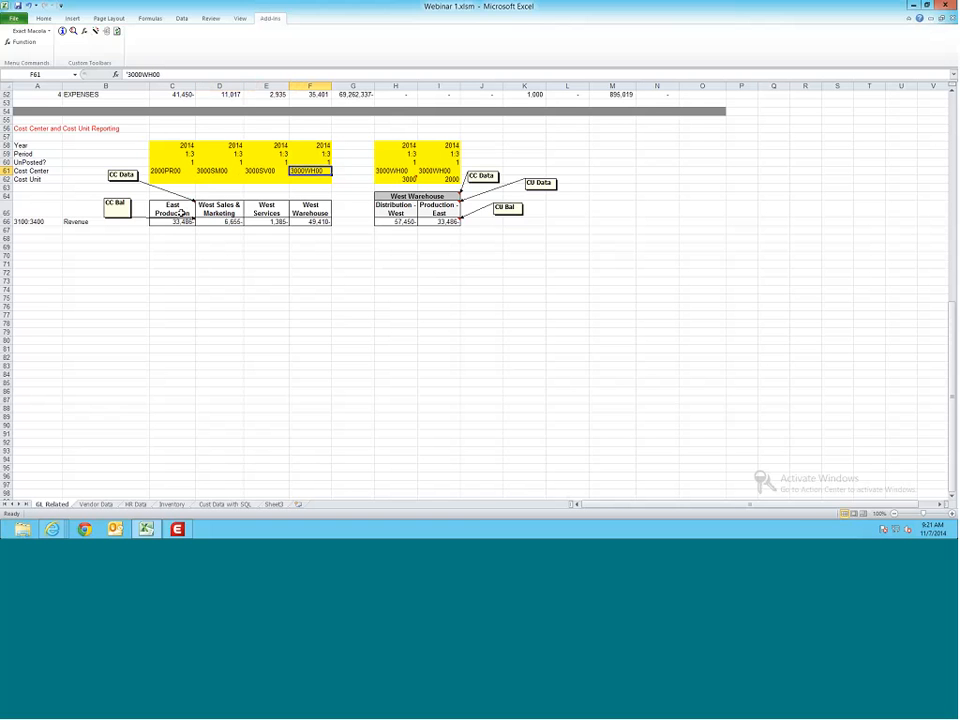
Step: Inspect the CC_BAL formula in C66 with its referenced cells, and check the Revenue formulas in D66 and E66
left_click(179, 221)
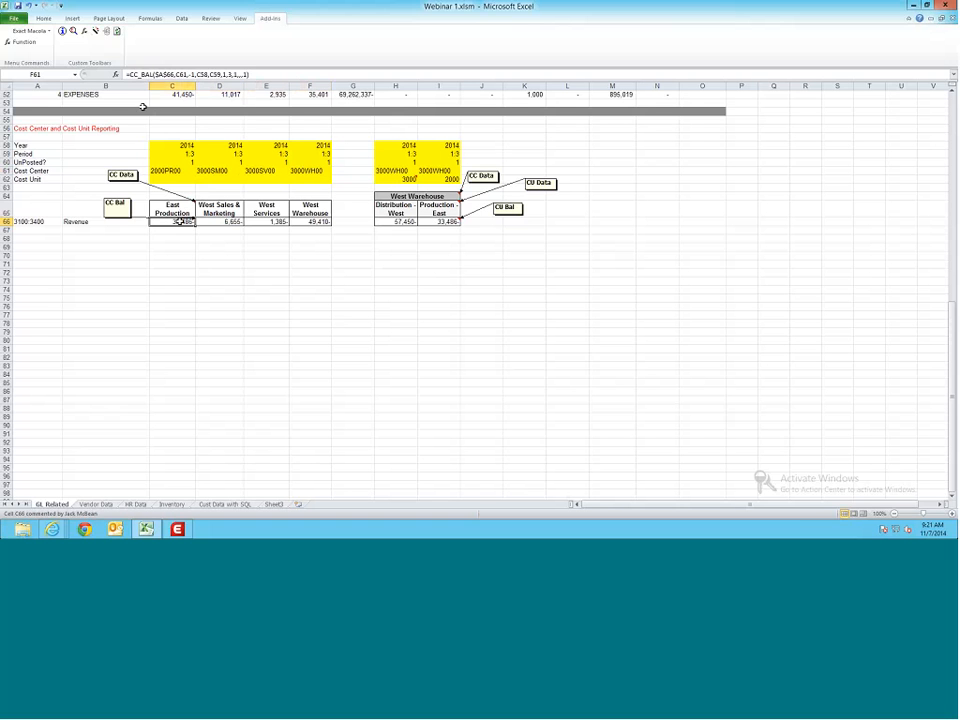
double_click(180, 222)
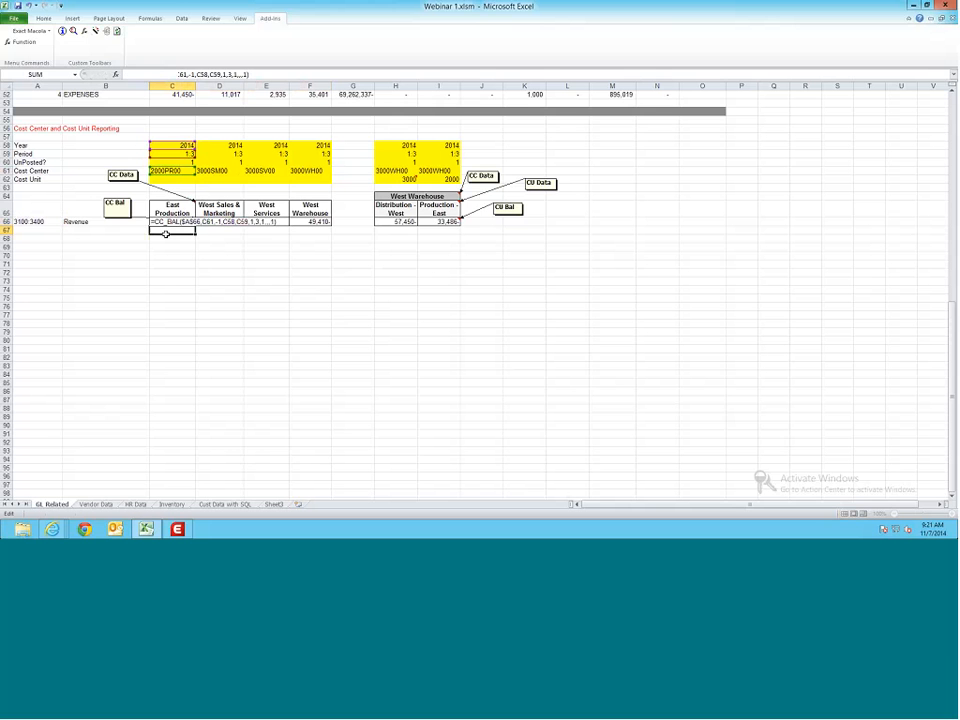
left_click(217, 222)
left_click(266, 222)
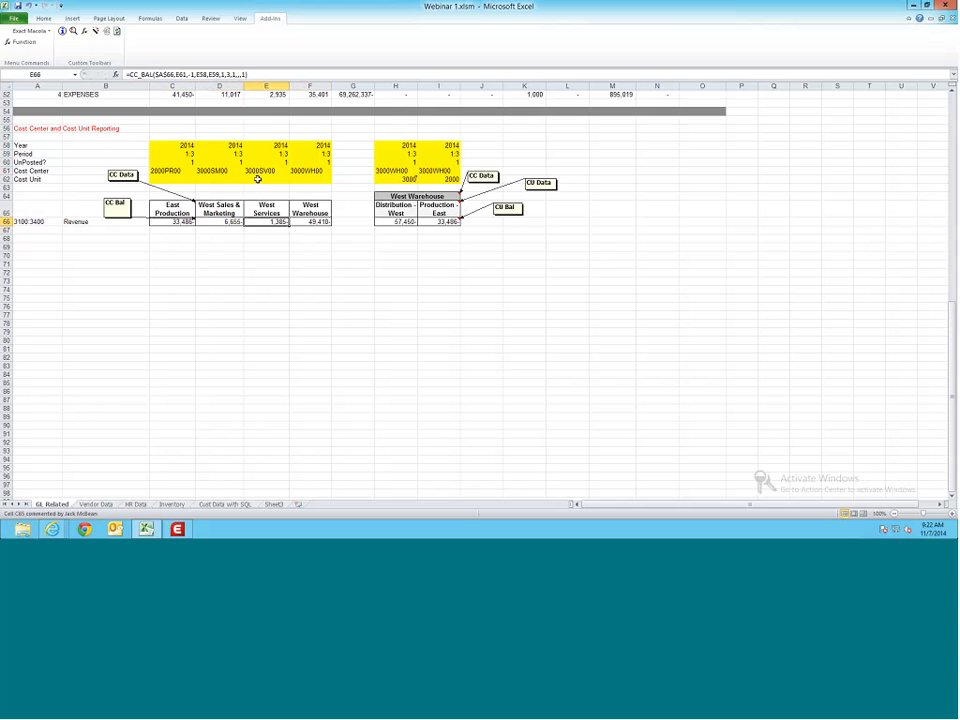
Step: Inspect the CC_DATA formula behind the East Production heading in C65 and its cost center reference
left_click(171, 207)
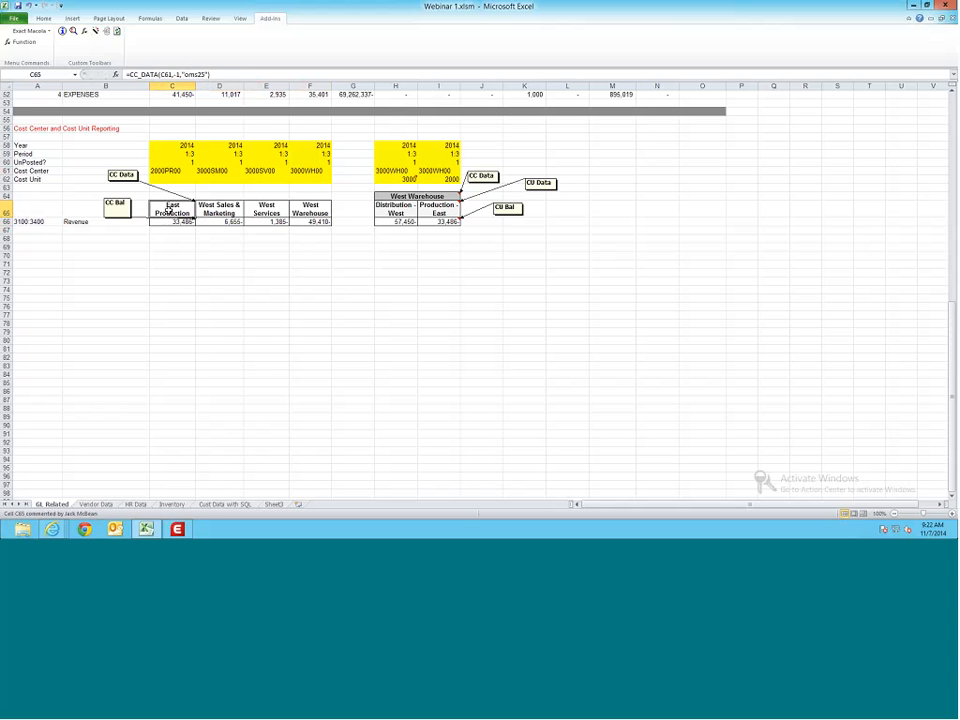
double_click(171, 207)
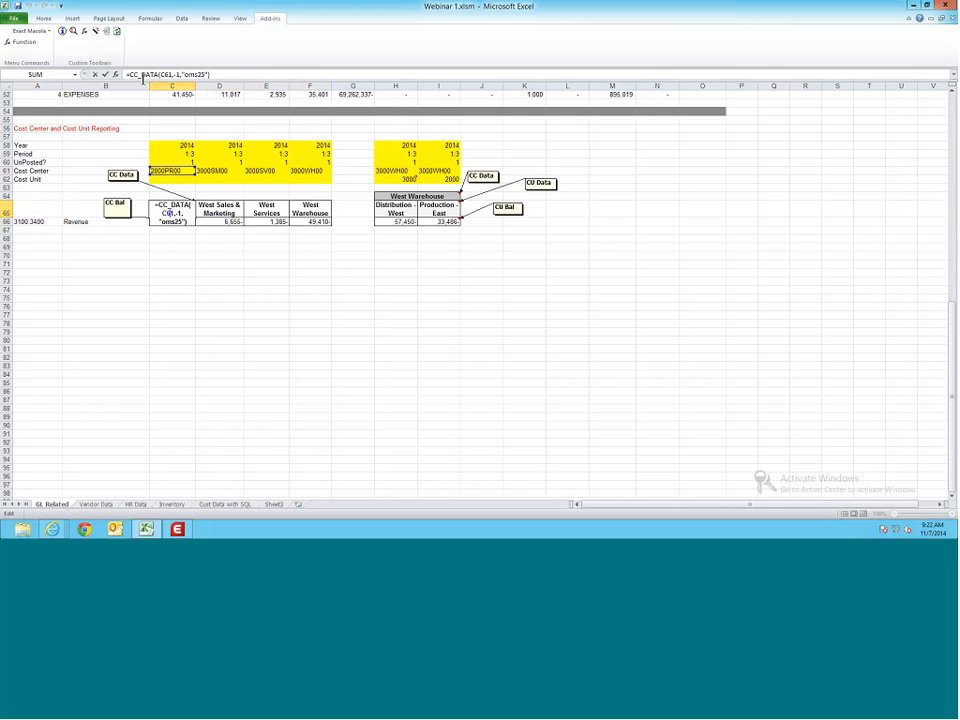
left_click(172, 289)
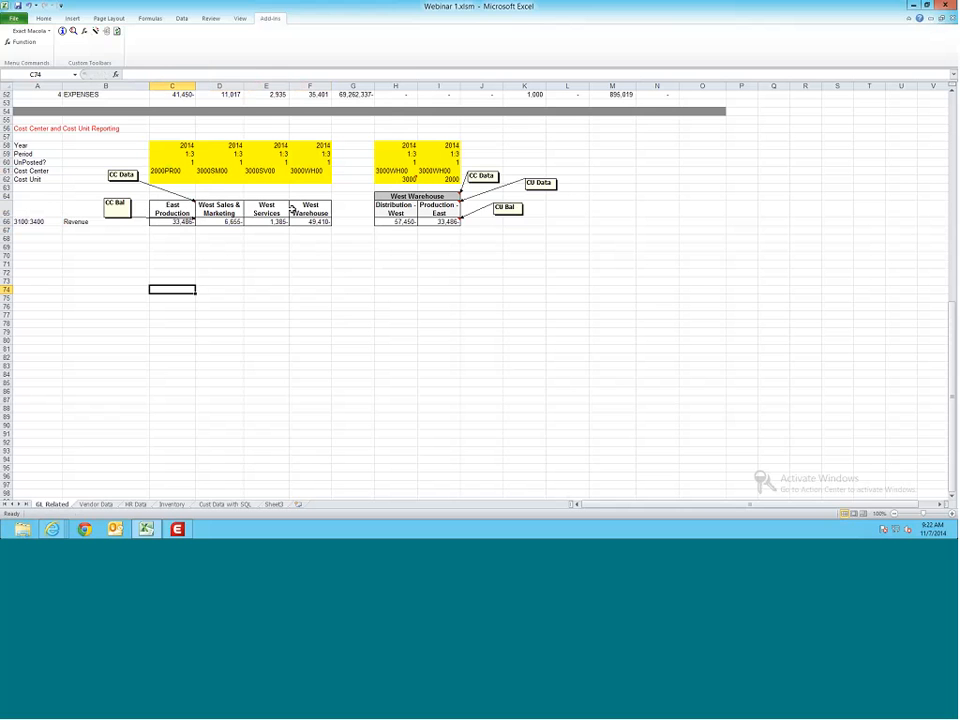
Step: Change the cost center in D61 to 3000Sv00
left_click(219, 171)
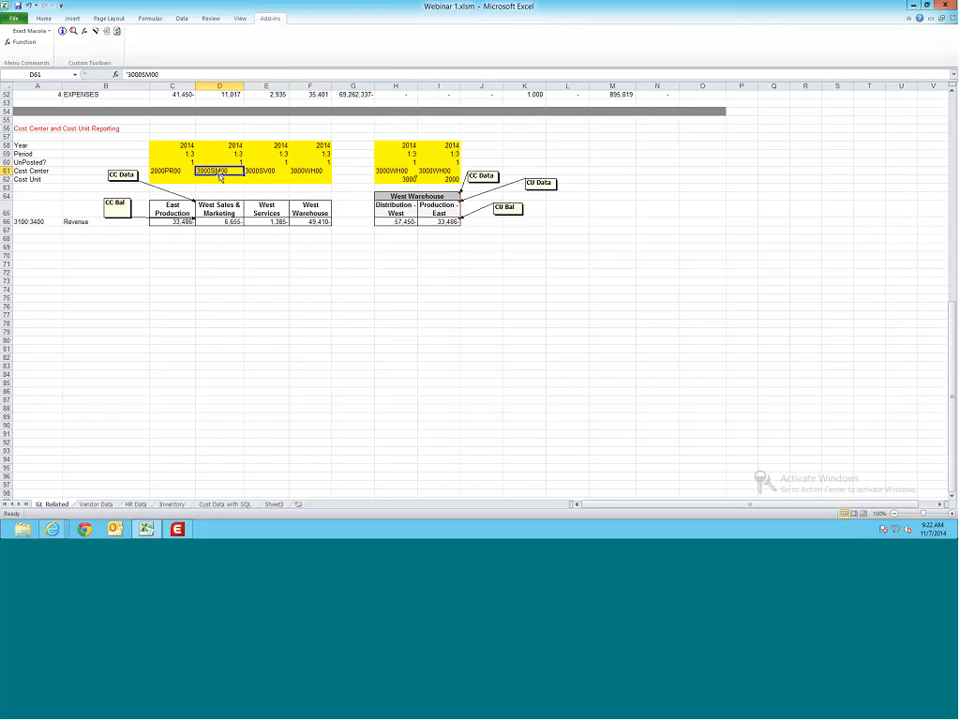
double_click(239, 174)
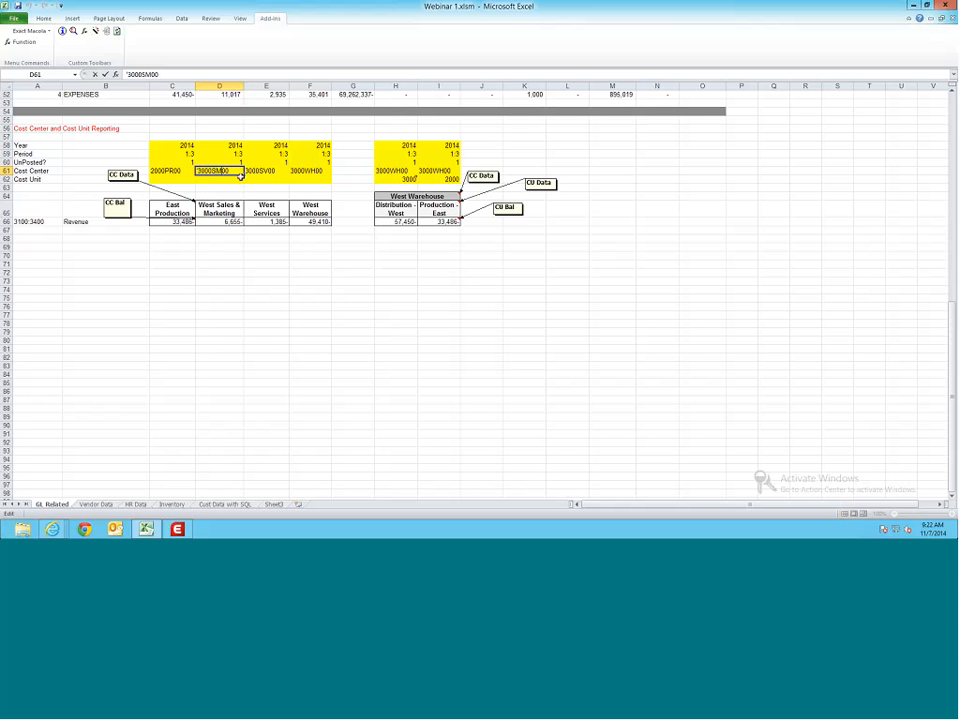
key("BackSpace")
key("Return")
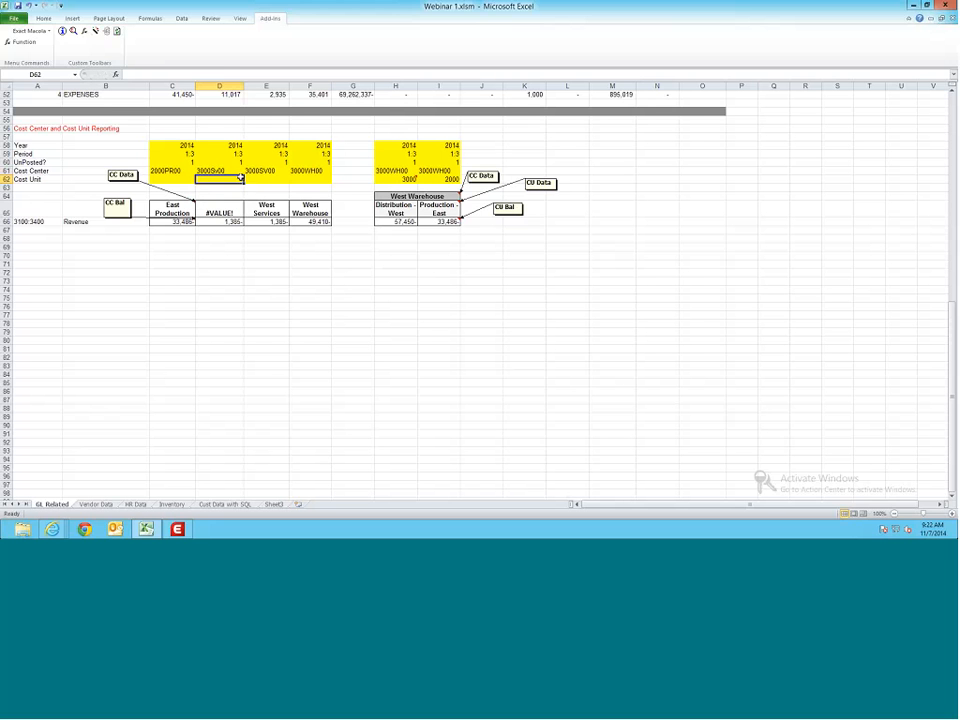
Step: Restore the cost center in D61 to 3000SM00
left_click(218, 172)
double_click(218, 172)
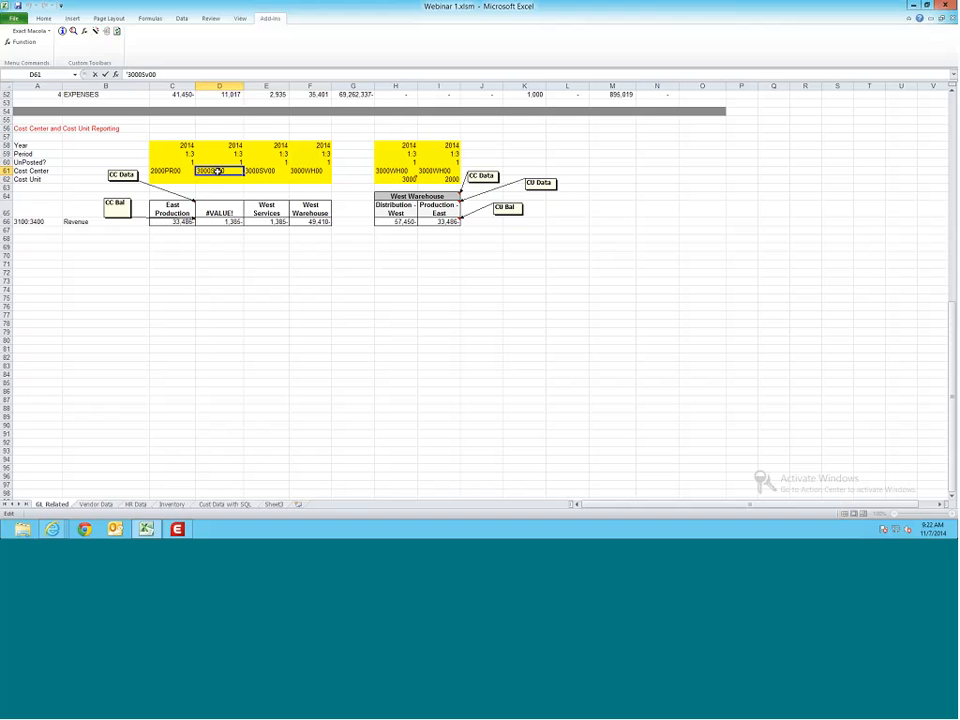
type("V")
key("BackSpace")
type("M")
key("Return")
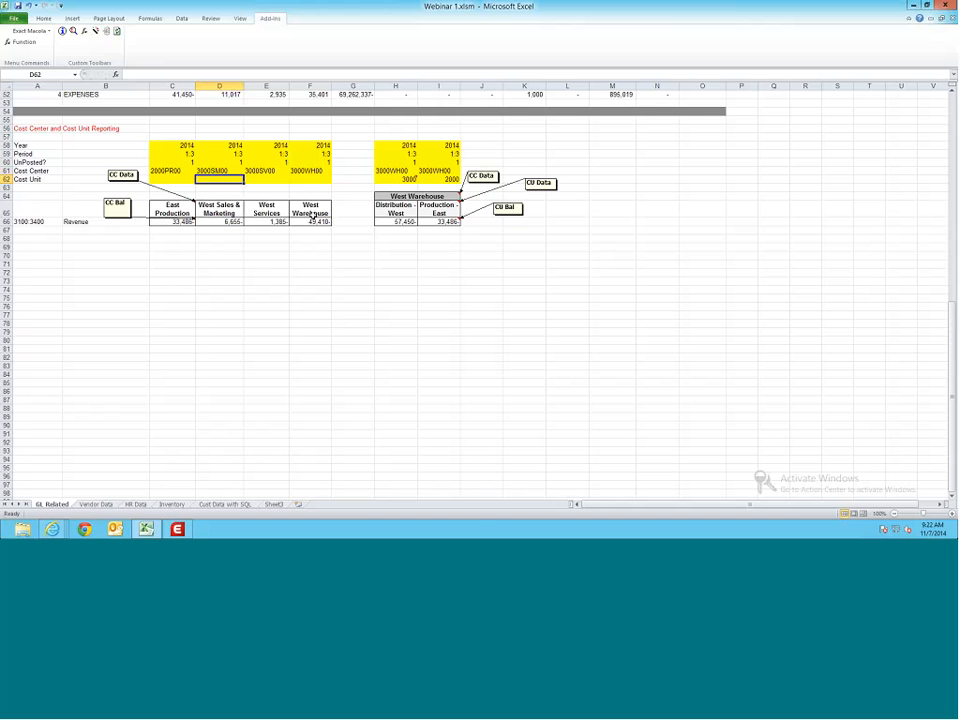
Step: Check the cost unit in H62 and inspect the CU_BAL formula in H66 that references it
mouse_move(389, 182)
left_click(398, 179)
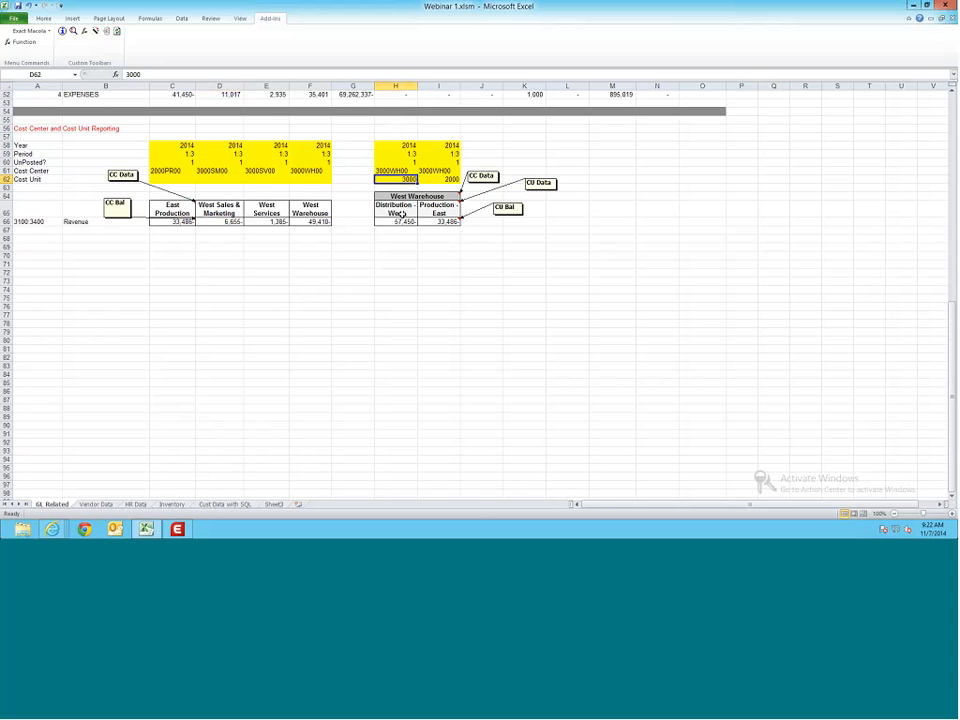
left_click(398, 220)
double_click(398, 220)
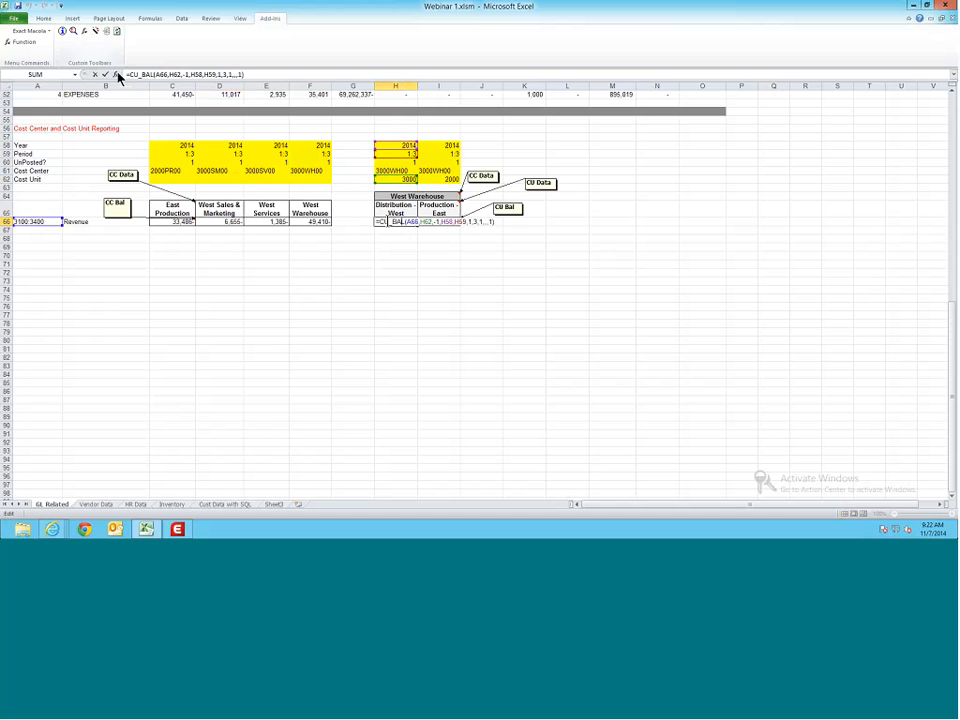
left_click(353, 340)
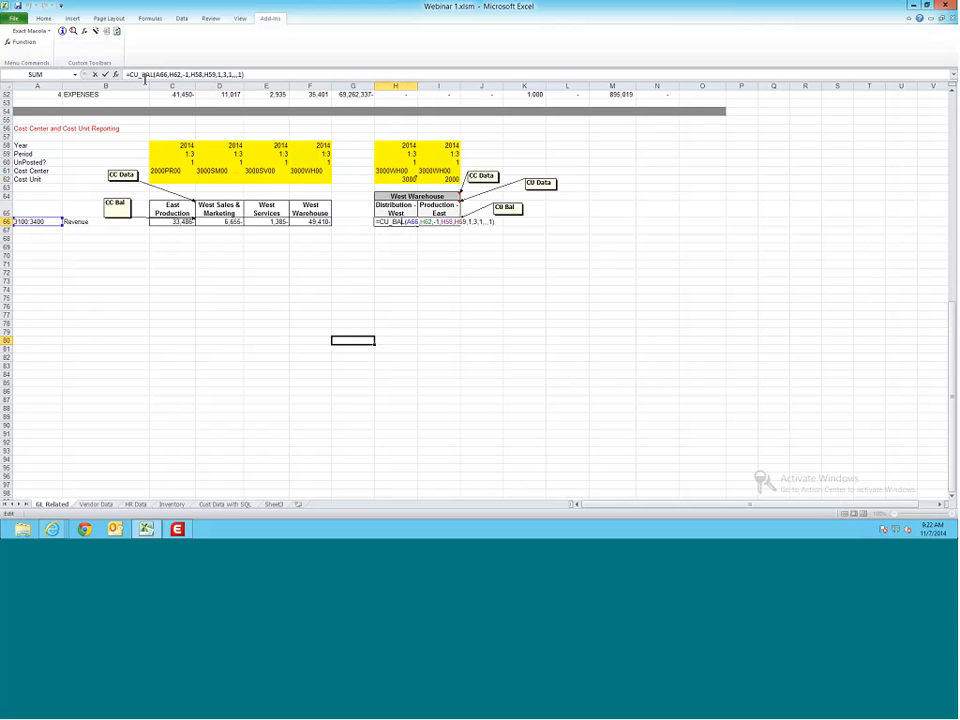
Step: Examine the CU_DATA formula in H65 and recheck the cells referenced by the CU_BAL formula in H66
left_click(393, 209)
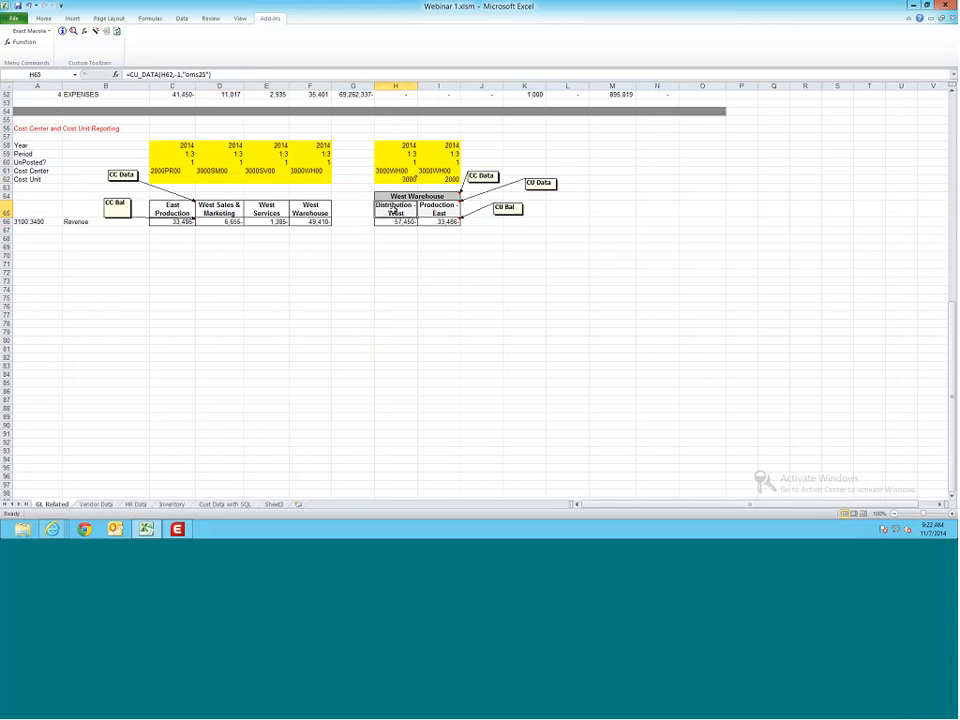
left_click(390, 272)
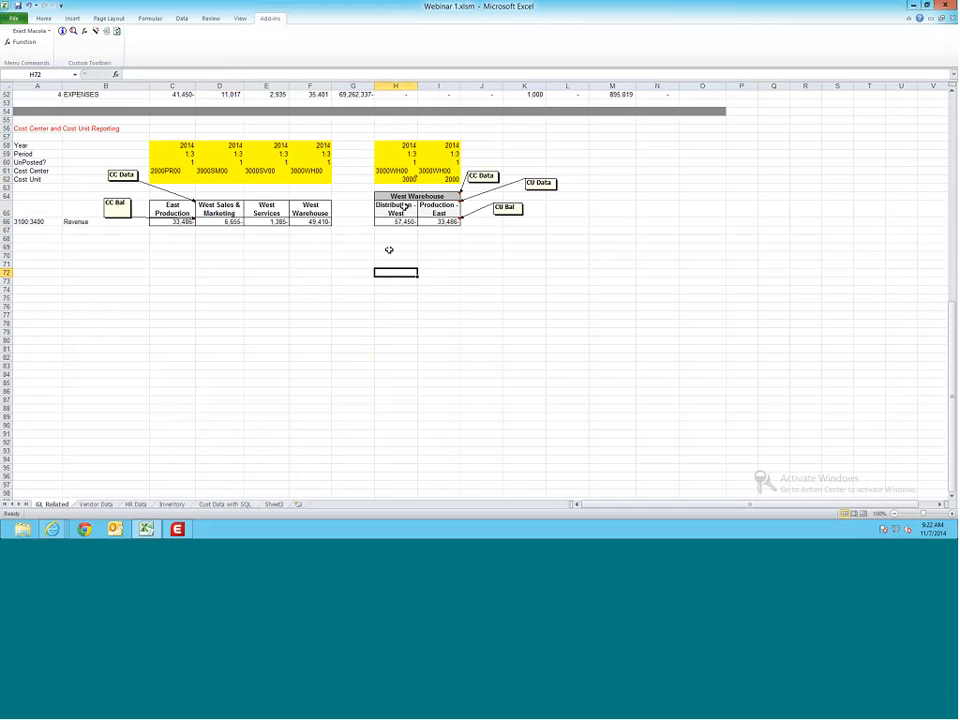
double_click(394, 221)
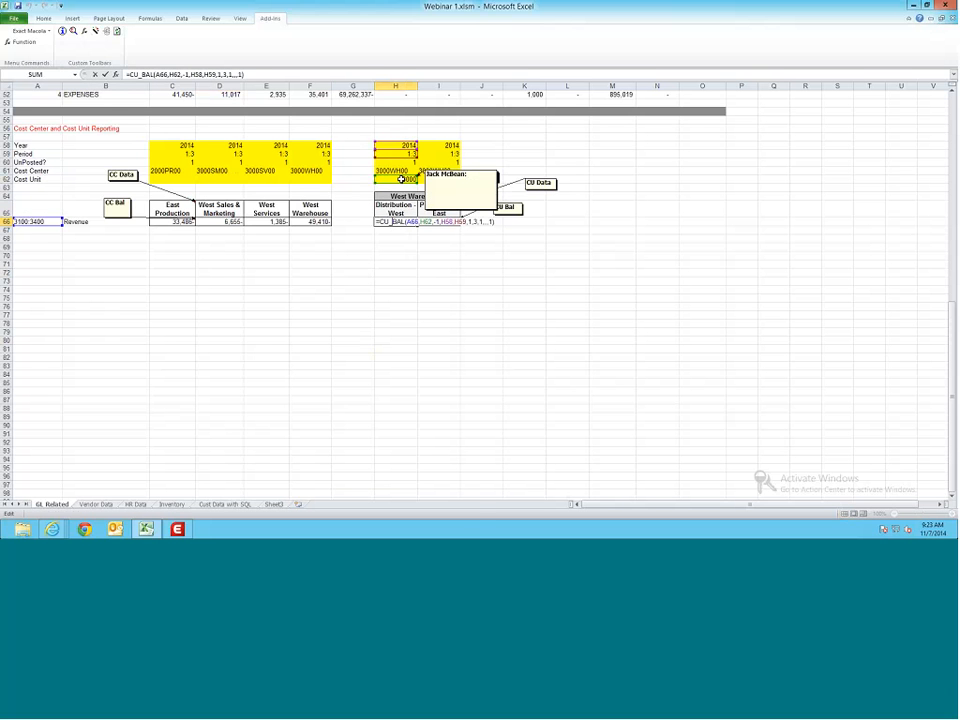
left_click(395, 241)
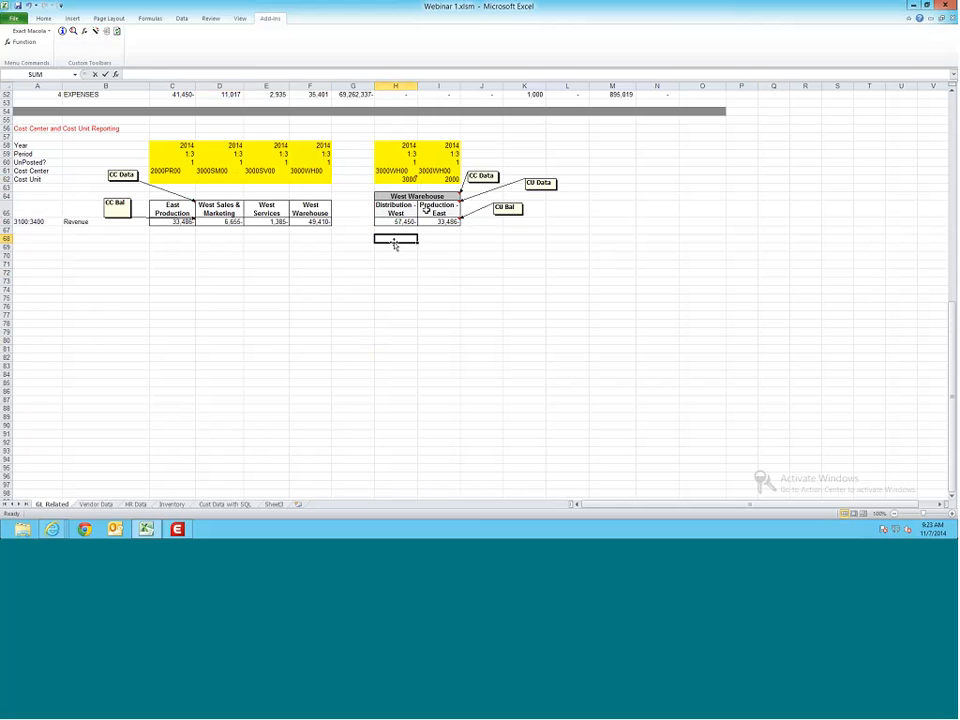
Step: Compare the cost units in H62 and I62 that drive the two West Warehouse columns
left_click(408, 180)
left_click(439, 239)
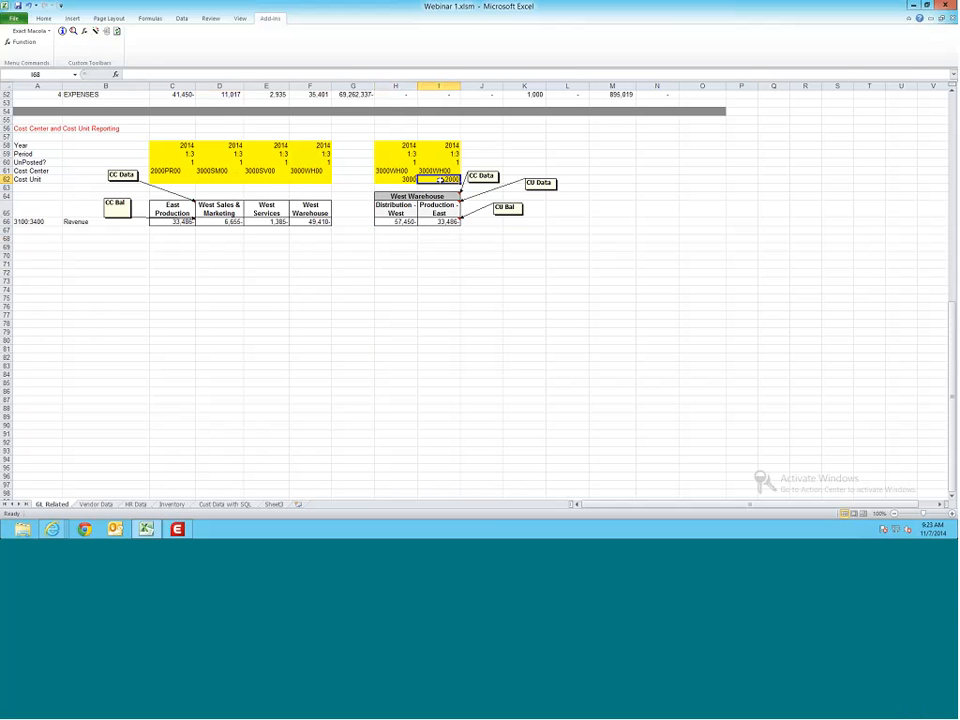
left_click(440, 181)
Step: Compare the sum of the cost unit revenues in H66:I66 with that of the cost center revenues in C66:F66
left_click_drag(400, 221, 432, 221)
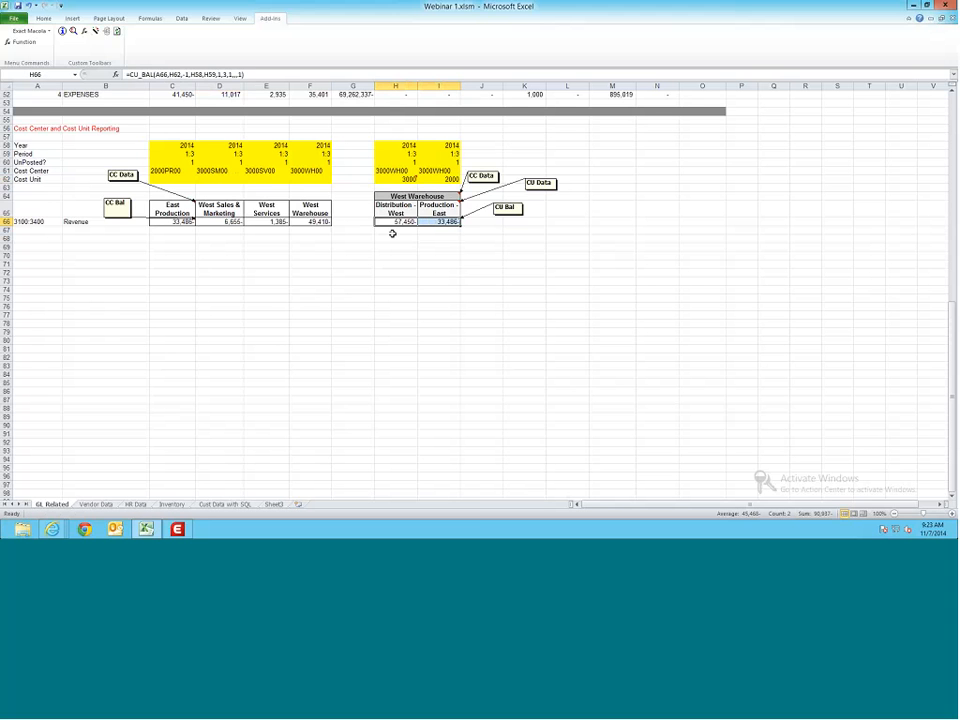
left_click_drag(310, 221, 186, 221)
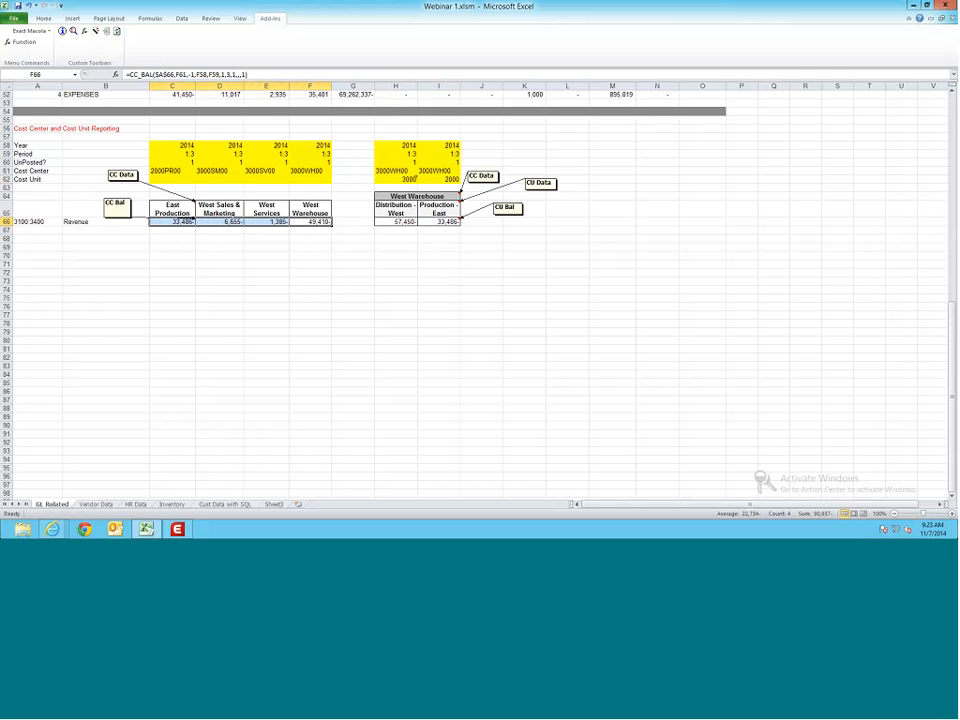
left_click(352, 239)
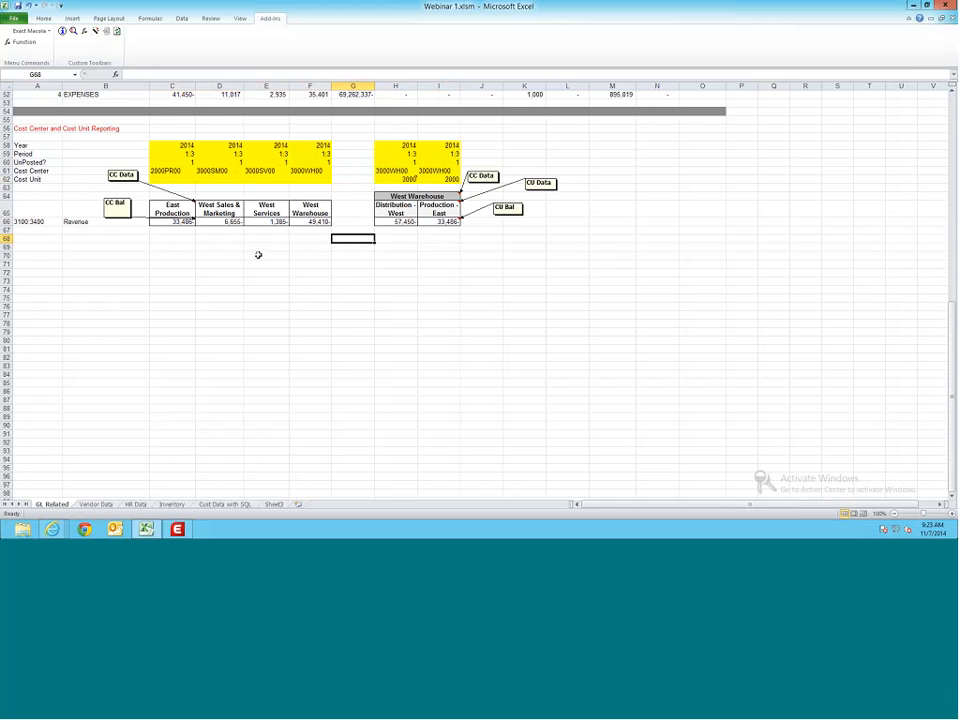
Step: Look back over the GL Related reports, open the Vendor Data sheet and select the vendor numbers in B5:B8
scroll(258, 255, "up", 3)
scroll(258, 255, "up", 5)
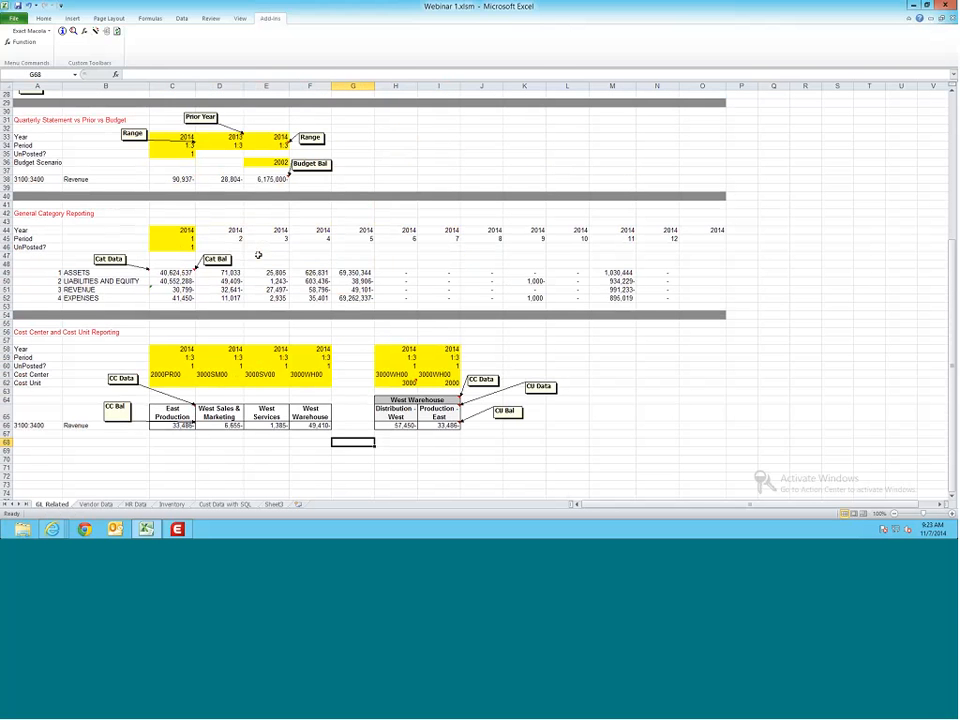
scroll(258, 255, "up", 1)
scroll(258, 255, "up", 8)
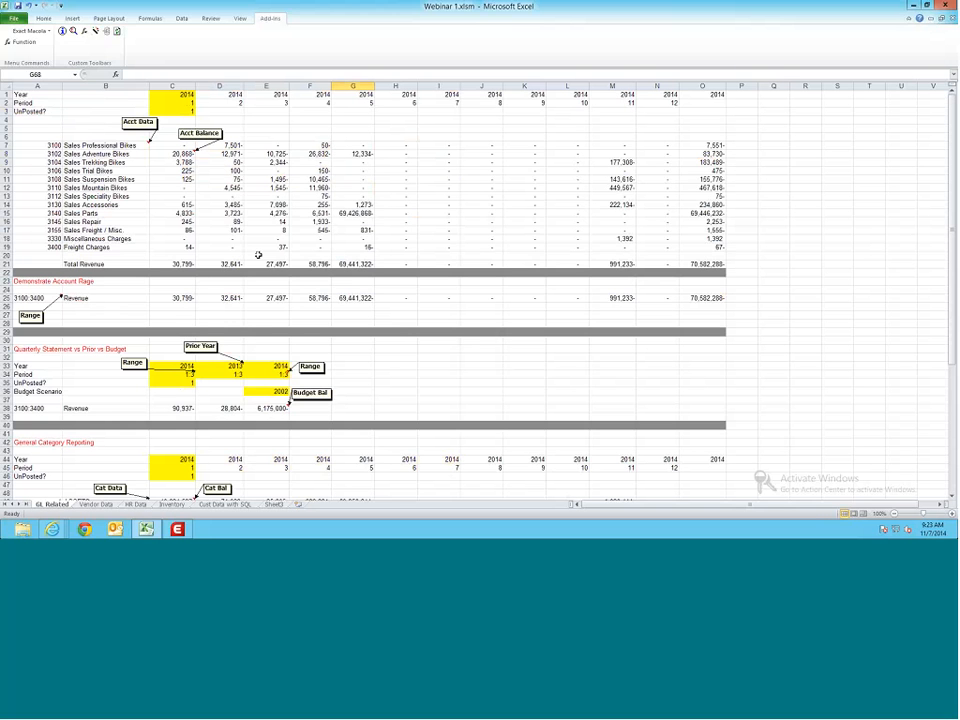
left_click(96, 504)
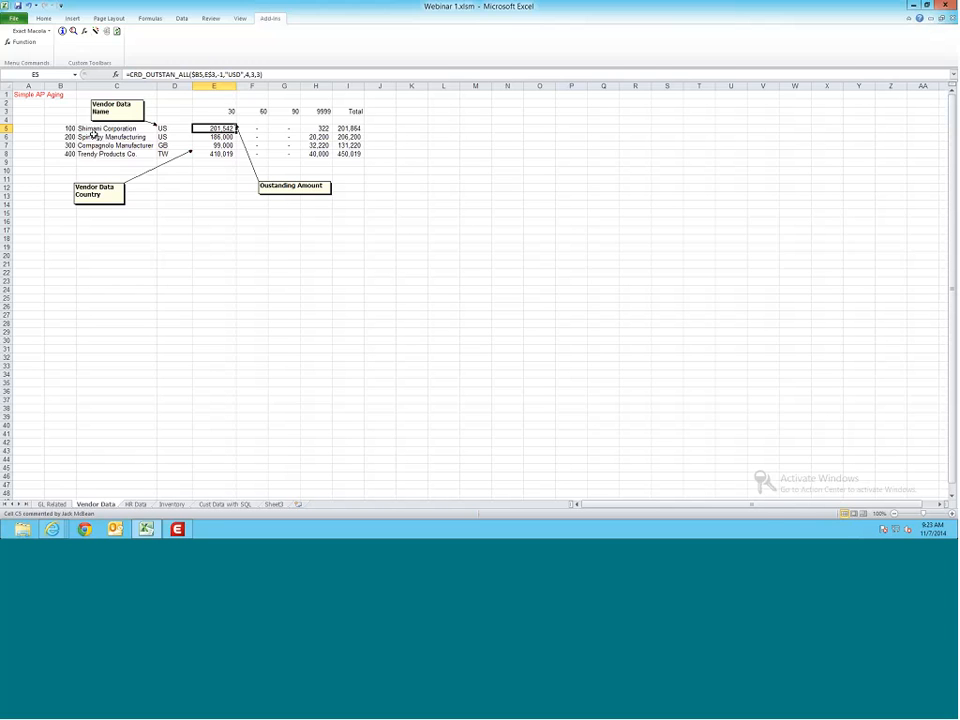
left_click_drag(71, 128, 68, 154)
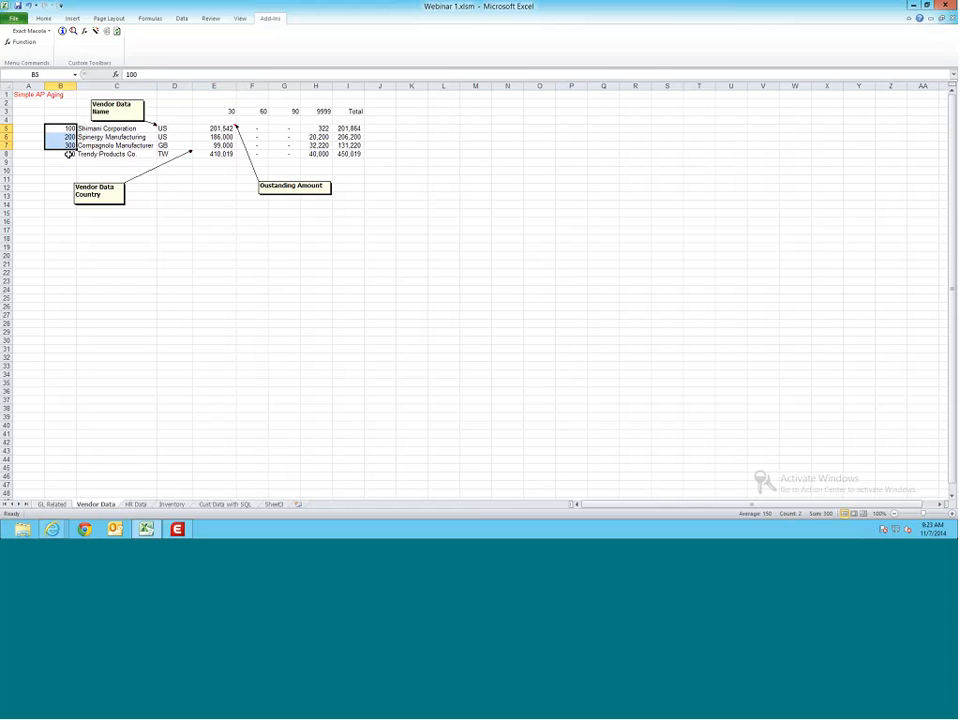
Step: Examine the CRD_DATA vendor name formula in C5 and the vendor numbers in B5:B8 that feed the name column
left_click(108, 128)
double_click(108, 128)
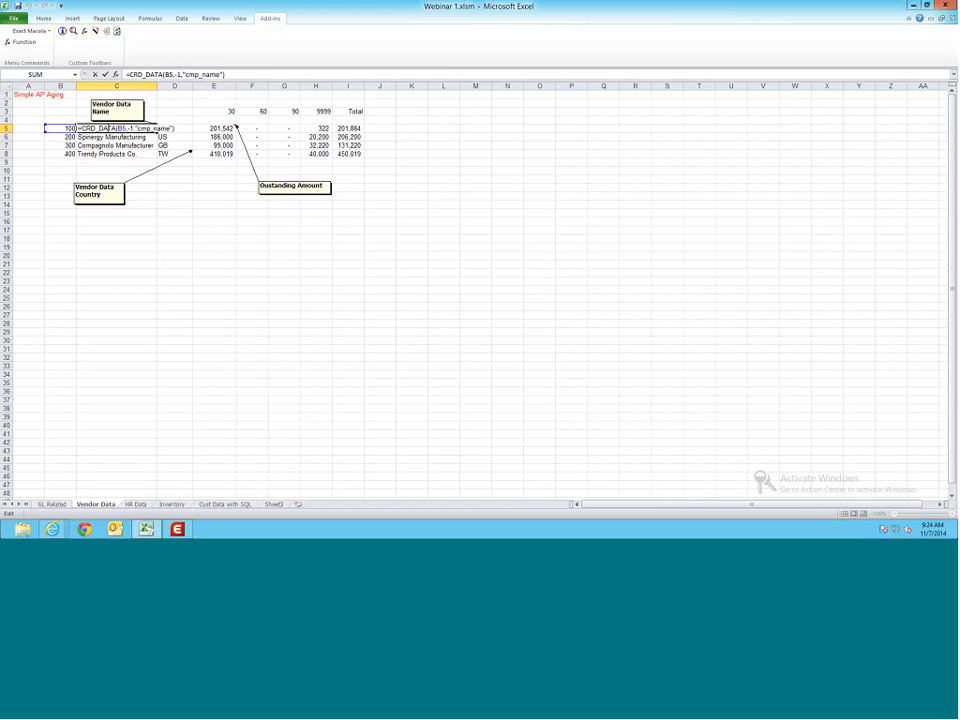
key("Return")
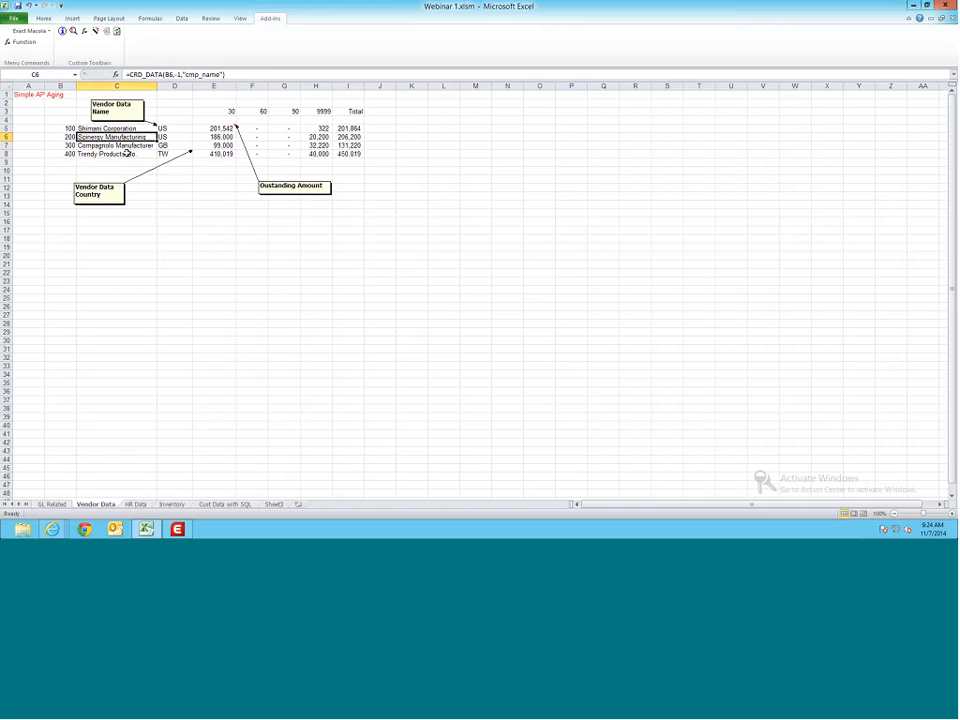
left_click_drag(68, 128, 68, 154)
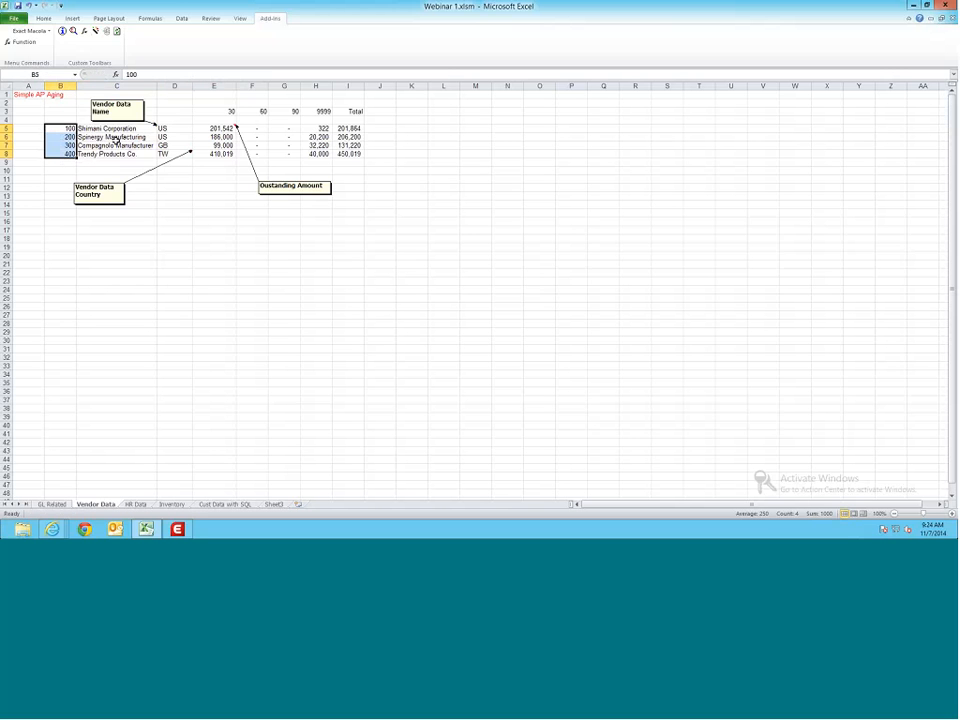
Step: Examine the CRD_DATA country formulas in D5:D8, which use the cmp_fctry field
left_click(170, 128)
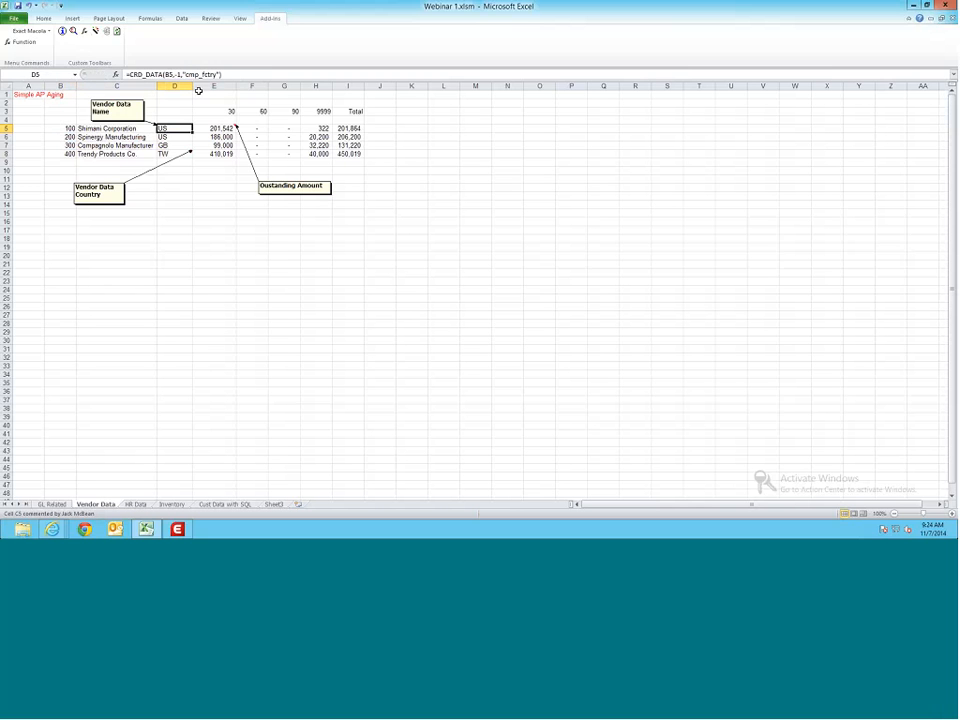
left_click_drag(175, 128, 176, 154)
left_click(175, 153)
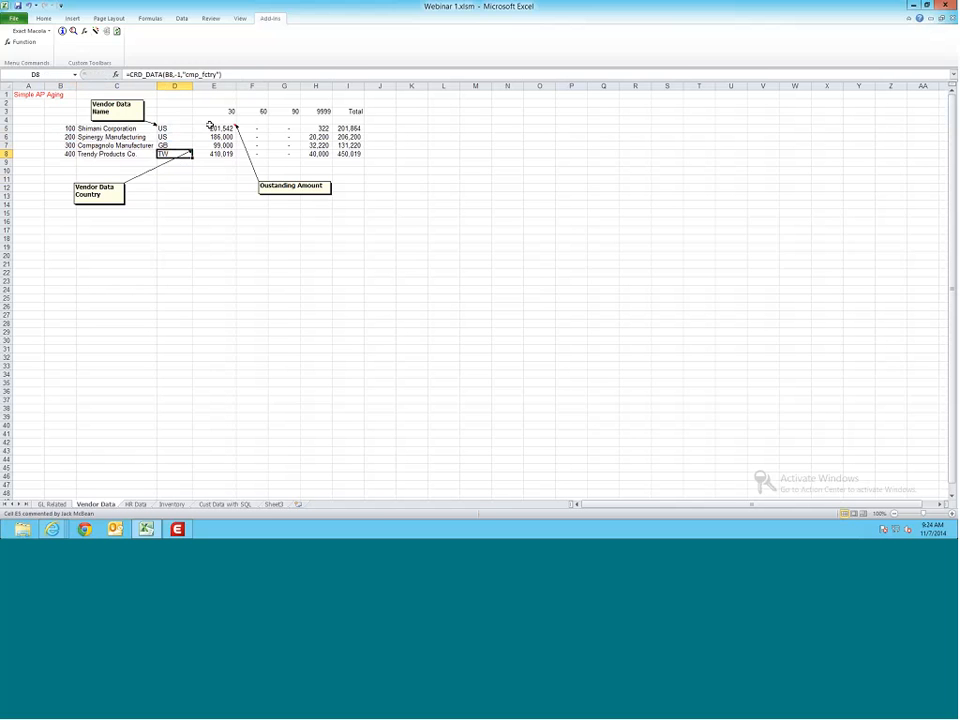
Step: Examine the CRD_OUTSTAN_ALL outstanding amount formula in E5 and the cells it references
left_click(210, 125)
double_click(199, 128)
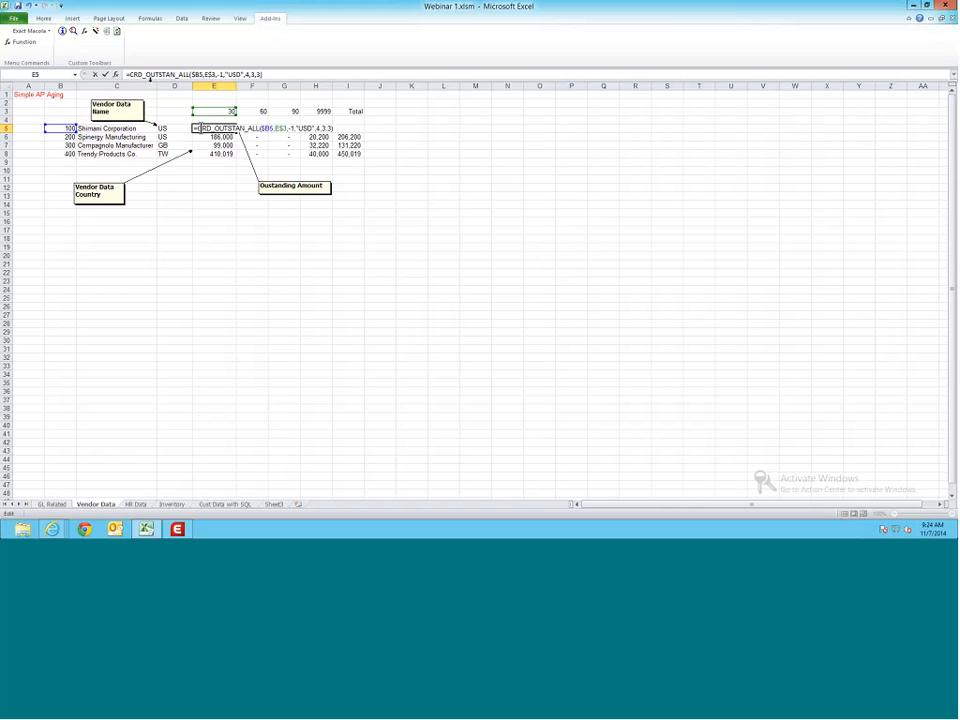
left_click(260, 74)
key("Return")
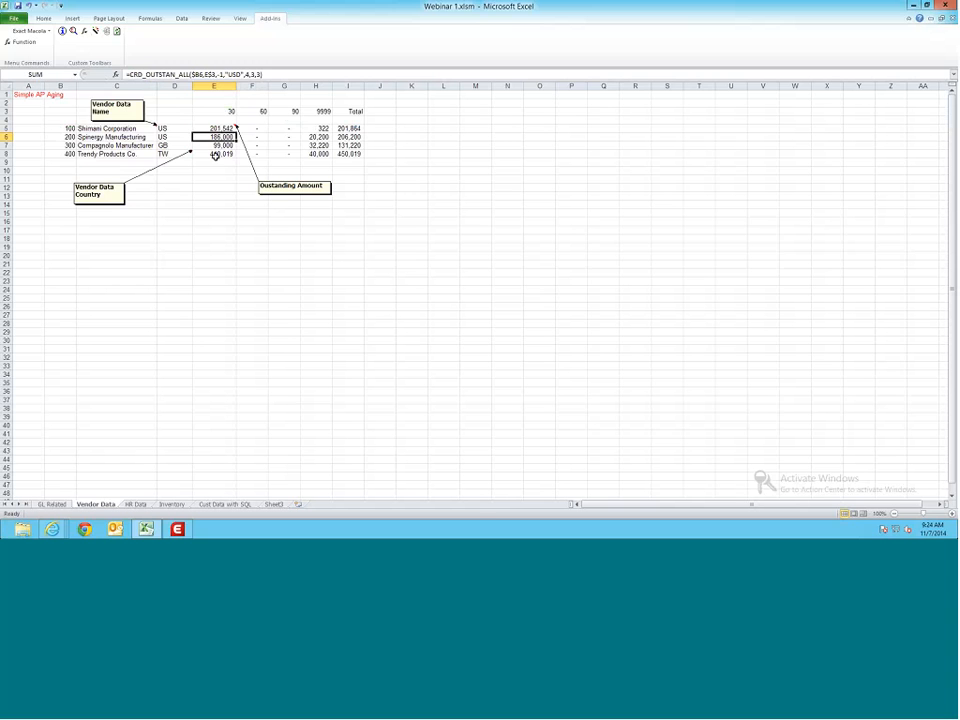
Step: Compare the aging bucket formulas across E5:H5 and check the row total formula in I5
left_click(215, 129)
left_click(258, 130)
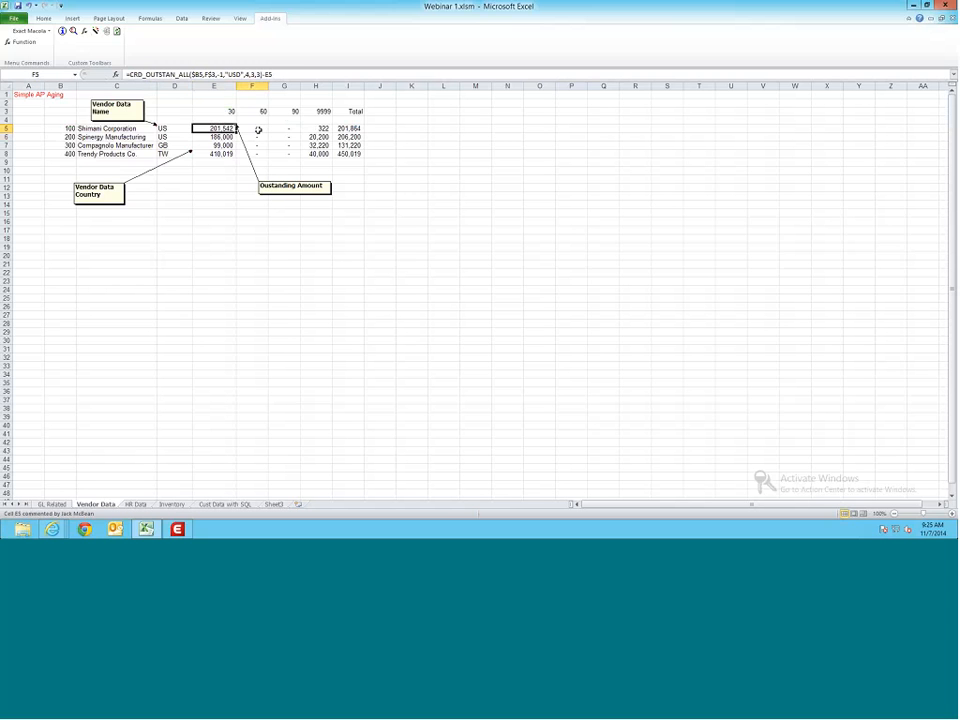
left_click(290, 130)
left_click(315, 129)
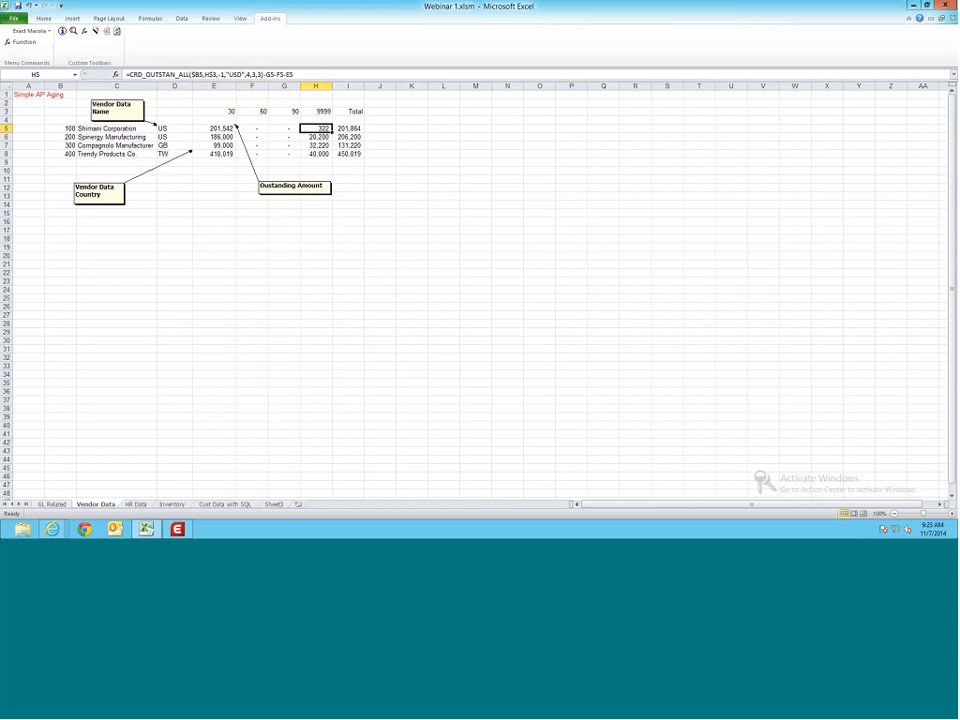
left_click(350, 129)
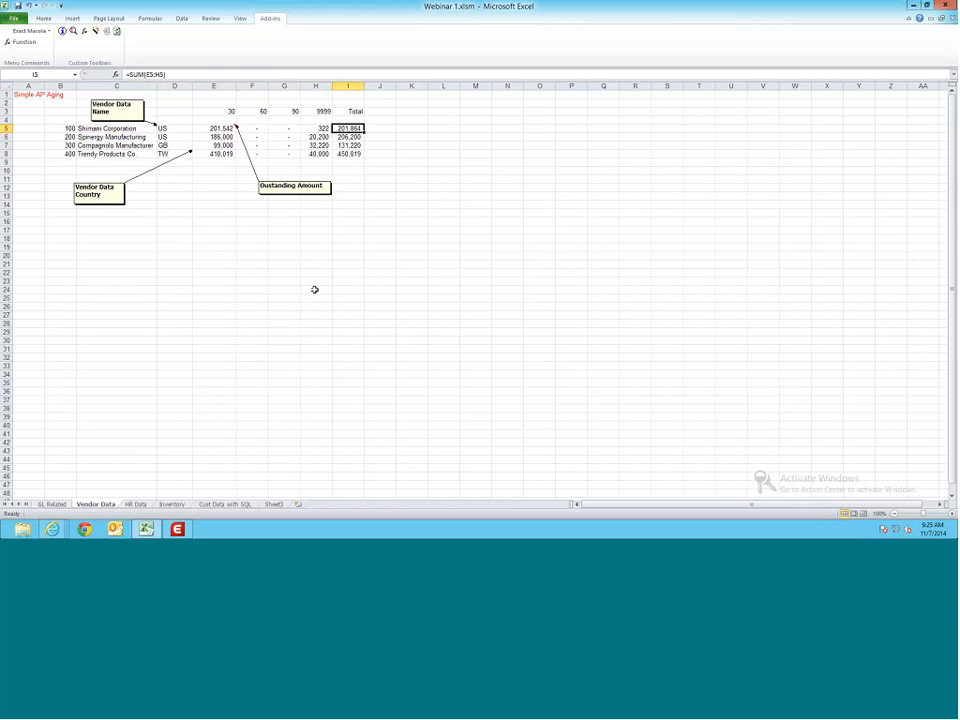
Step: Open the HR Data sheet and examine the HR_DATA formulas for the employee's name in C4 and date of birth in D4
left_click(136, 505)
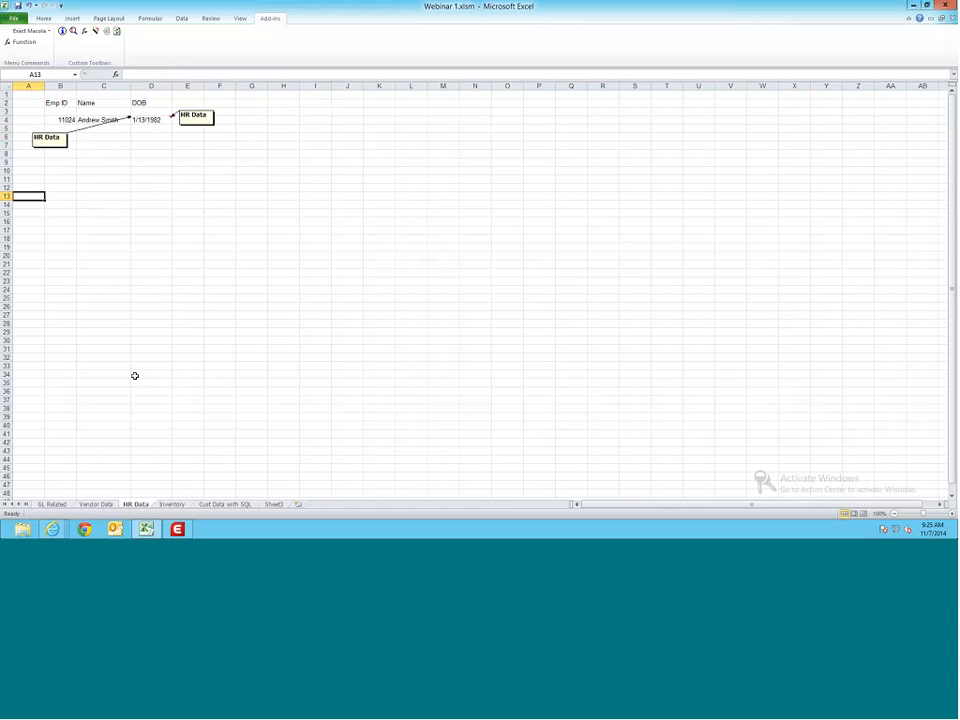
left_click(67, 120)
left_click(90, 120)
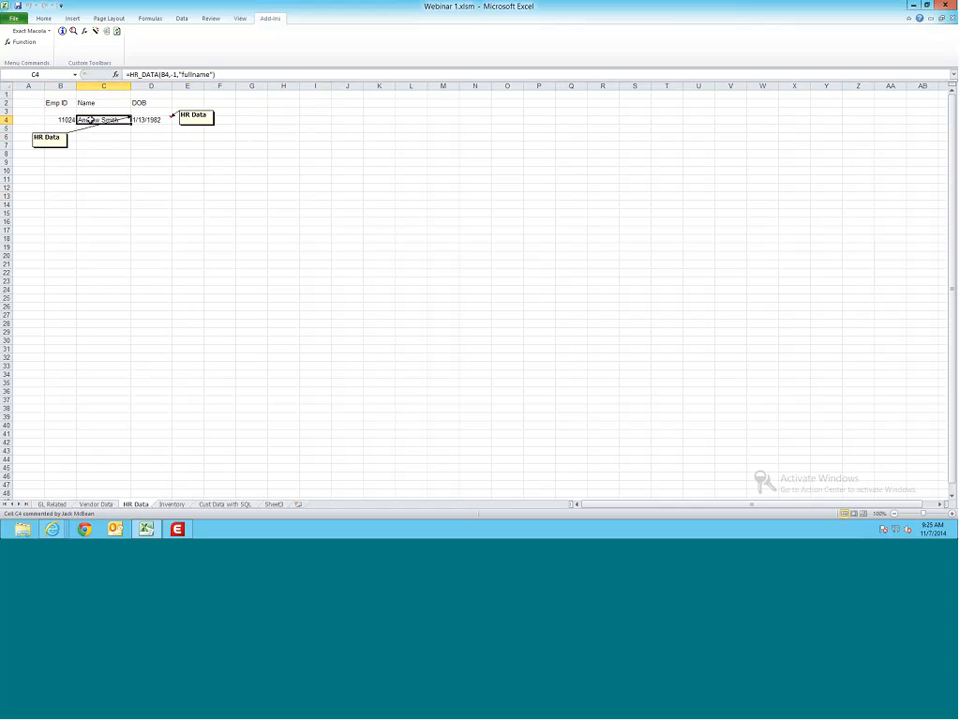
double_click(90, 120)
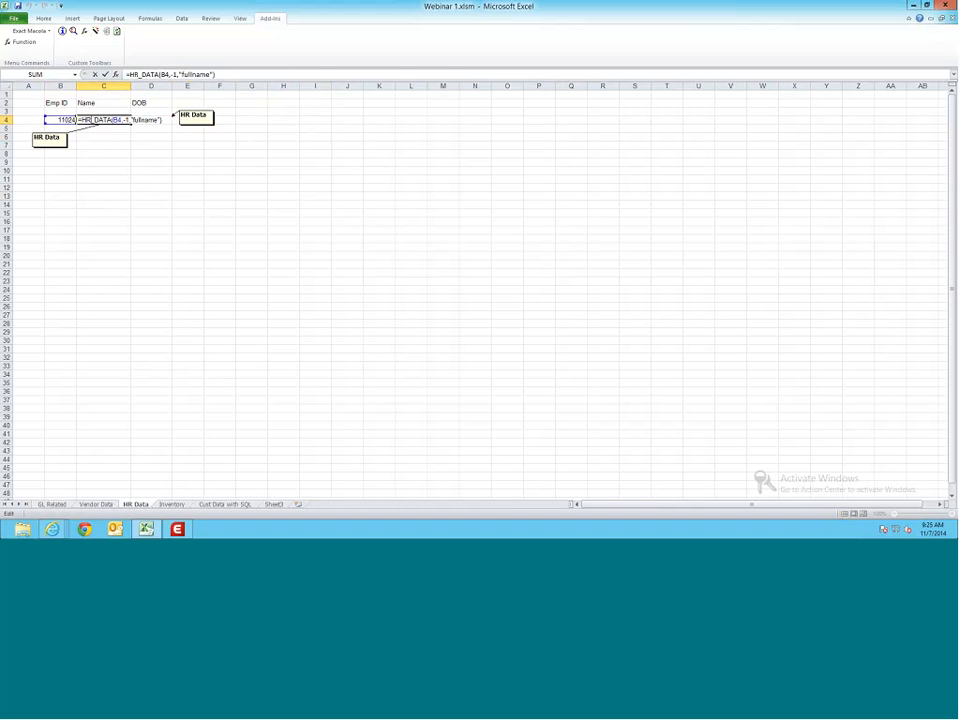
key("Return")
left_click(101, 119)
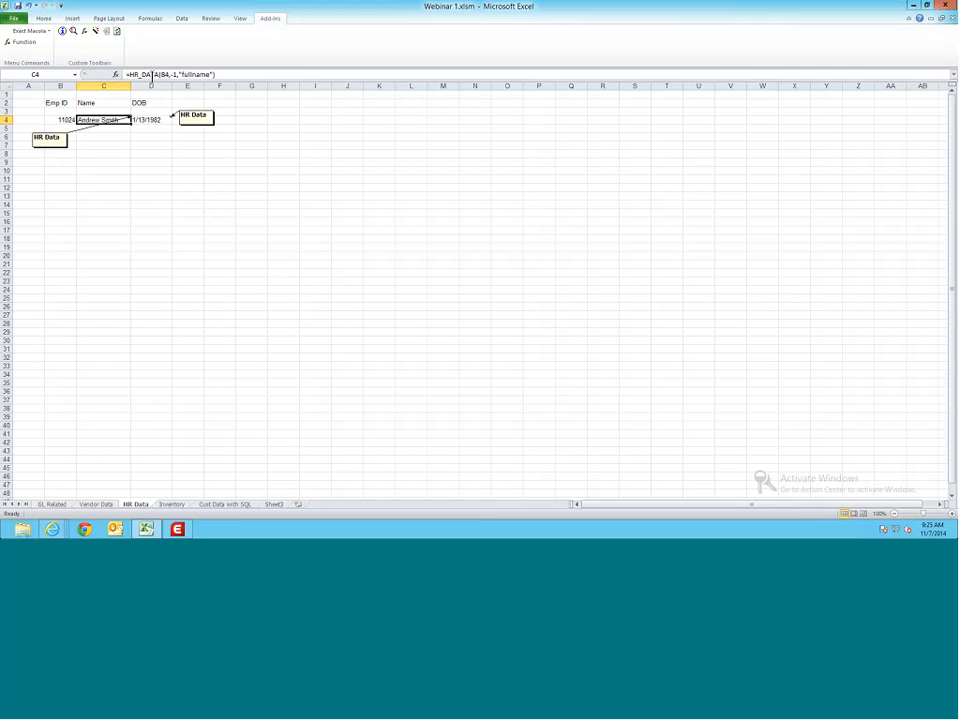
left_click(144, 119)
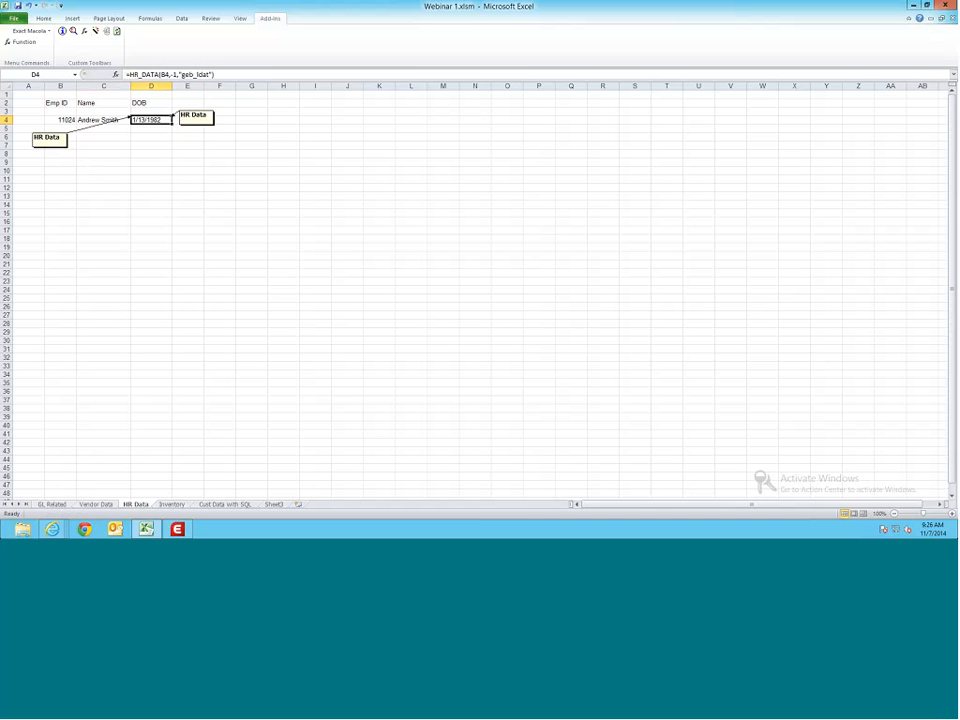
Step: Open the Inventory sheet and examine the item numbers in B4:B5 and the ITEM_DATA description formula in C4
left_click(179, 507)
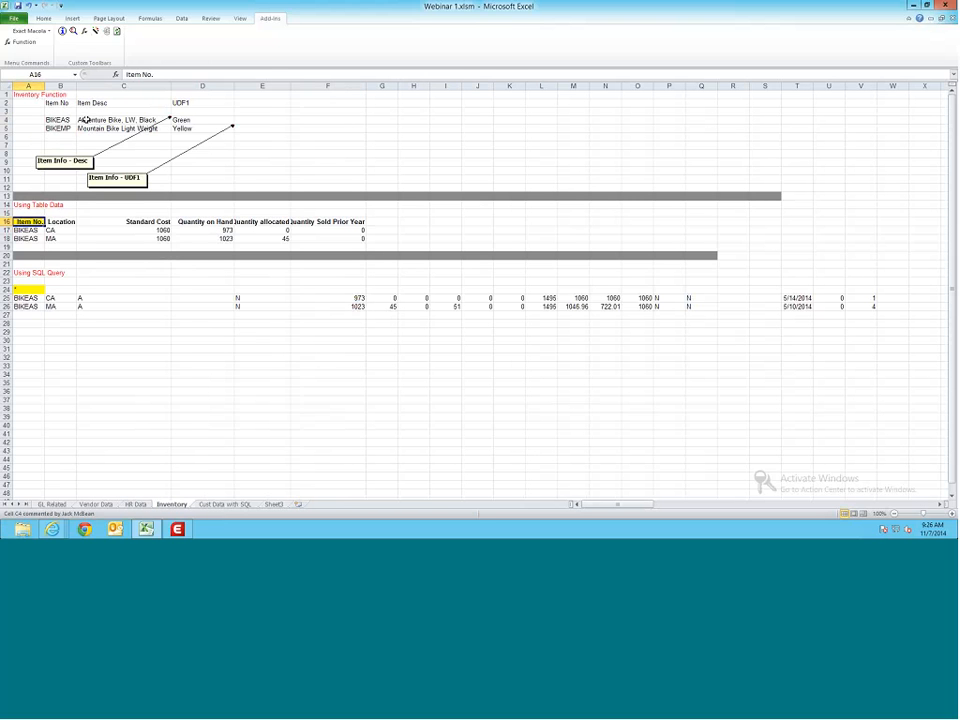
left_click(62, 120)
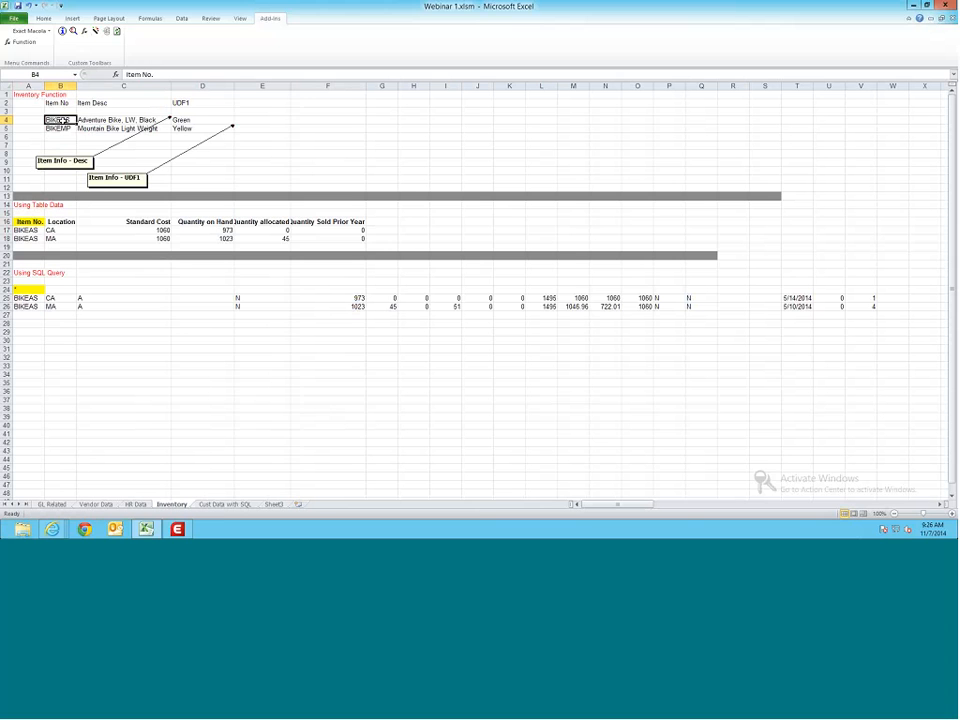
left_click_drag(62, 120, 62, 129)
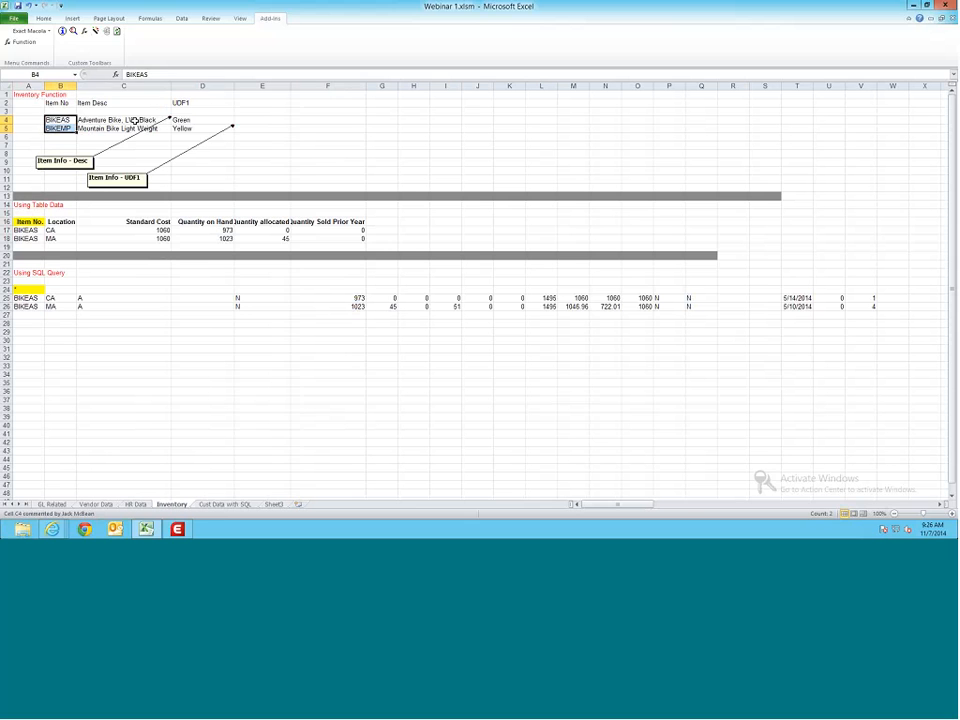
double_click(135, 120)
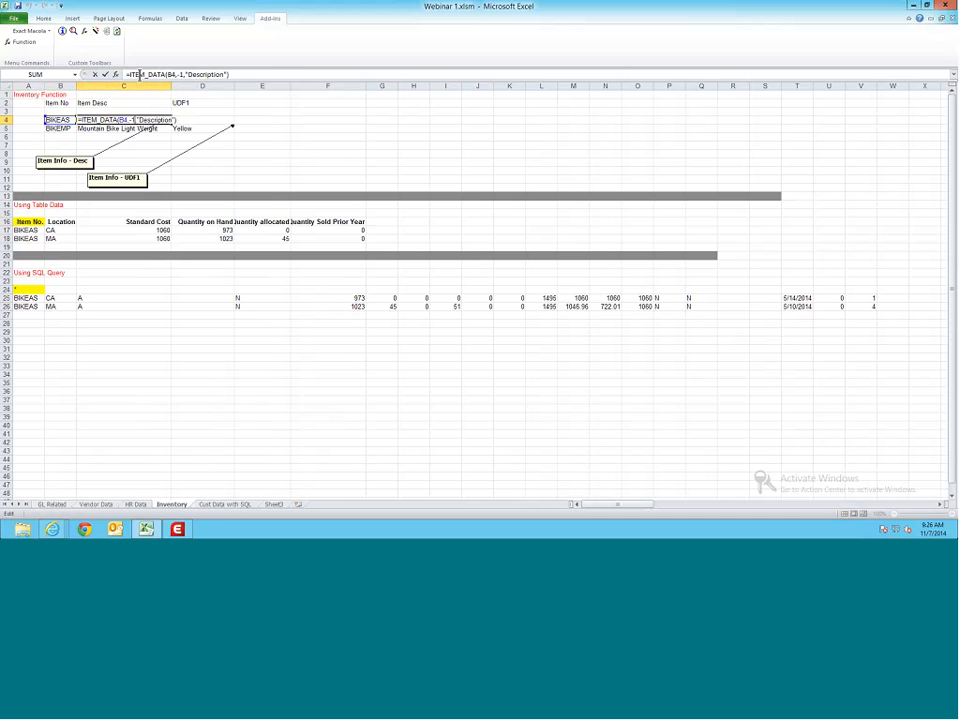
key("Return")
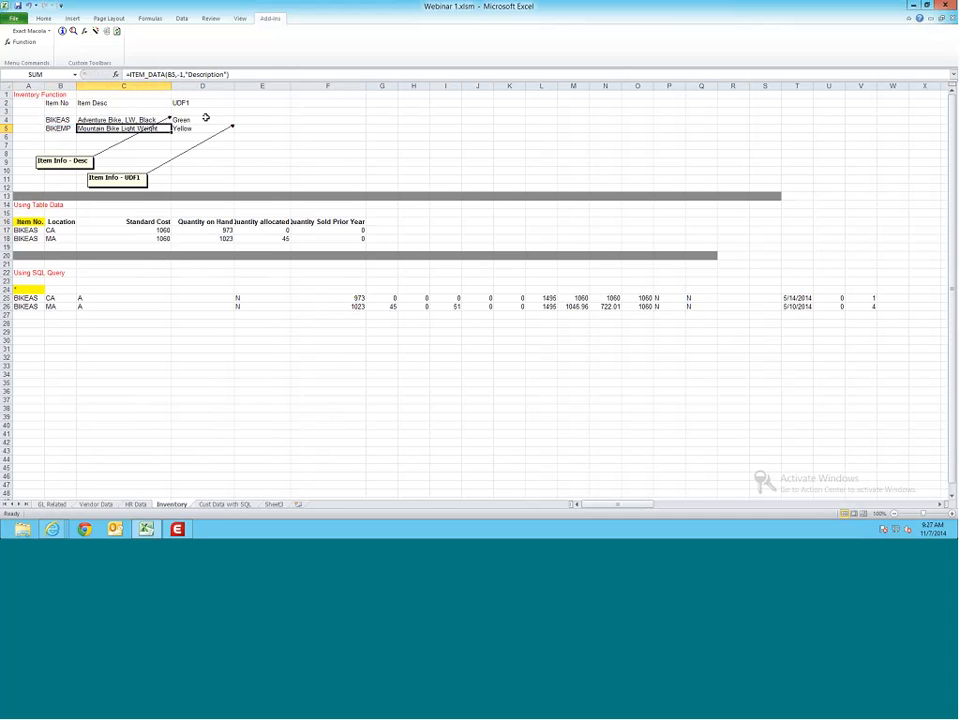
Step: Examine the ITEM_DATA formula in D5 that uses the UserField_01 field
key("Right")
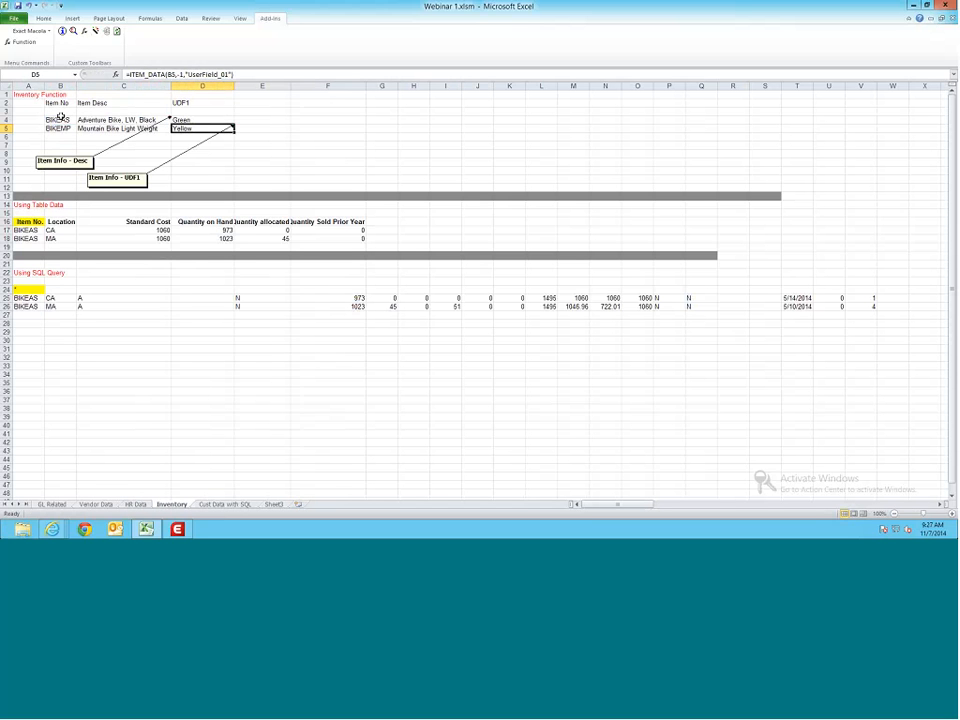
left_click(266, 128)
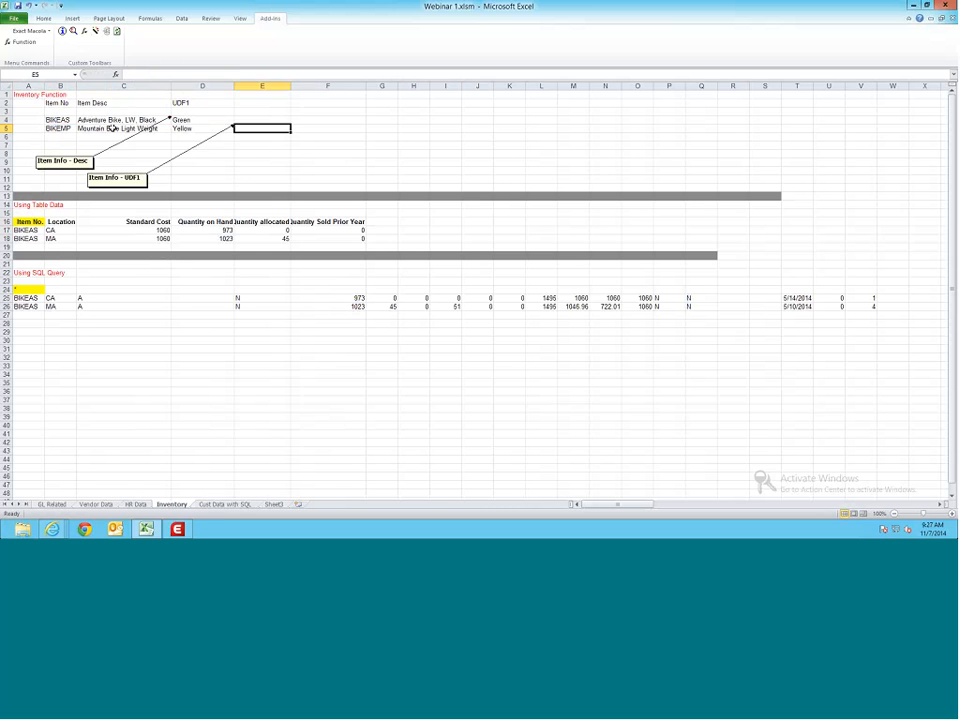
left_click(226, 146)
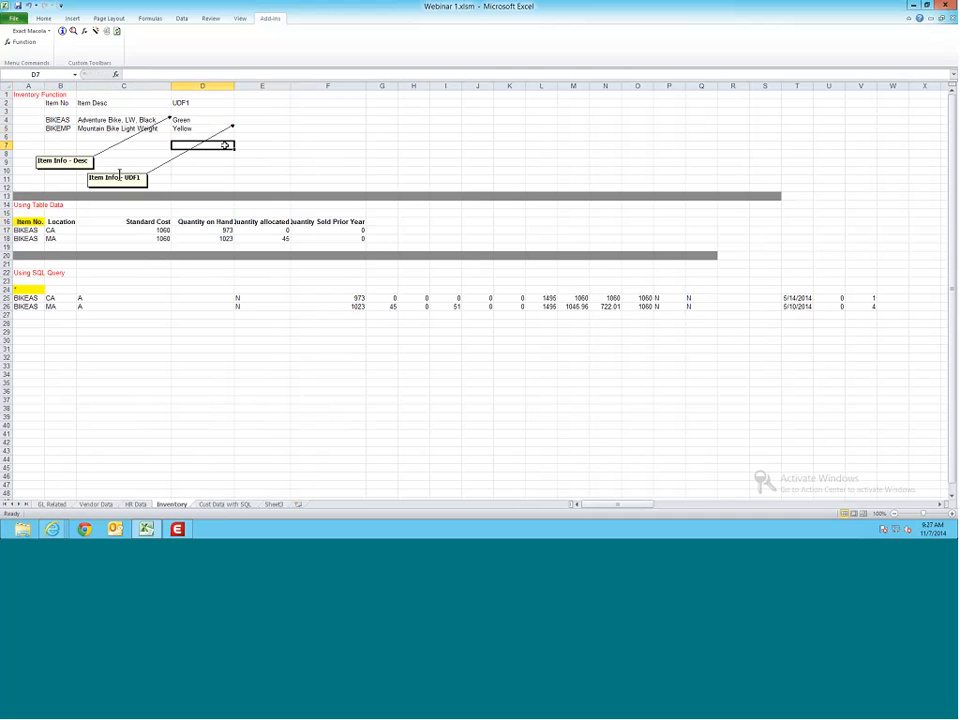
Step: Open the table data report definition behind A16 and widen its Column and Sort columns to read them in full
left_click(30, 222)
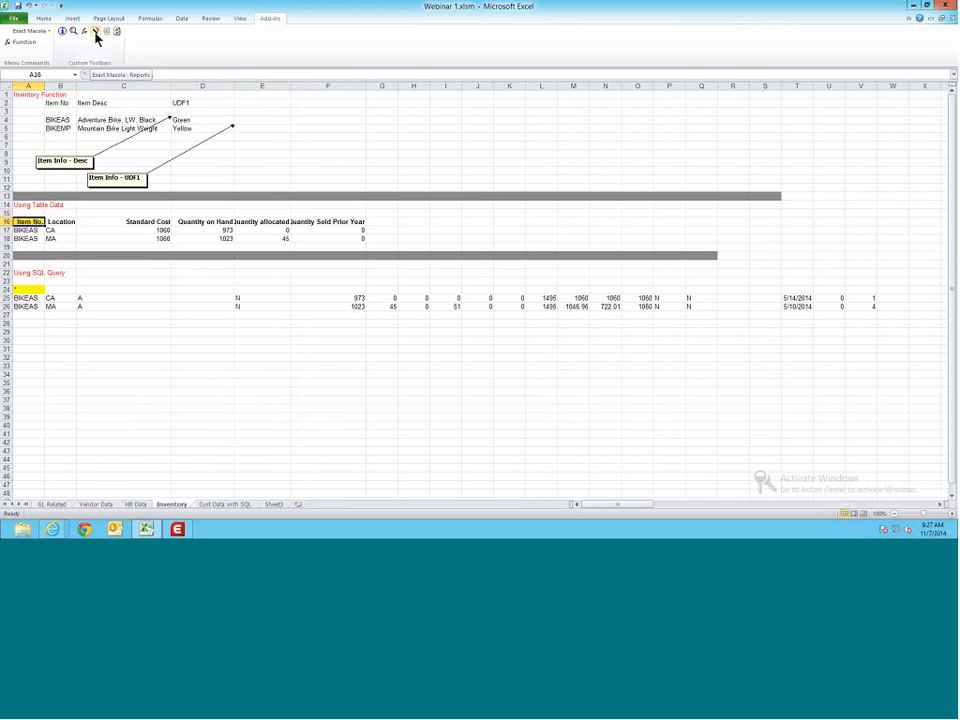
left_click(96, 33)
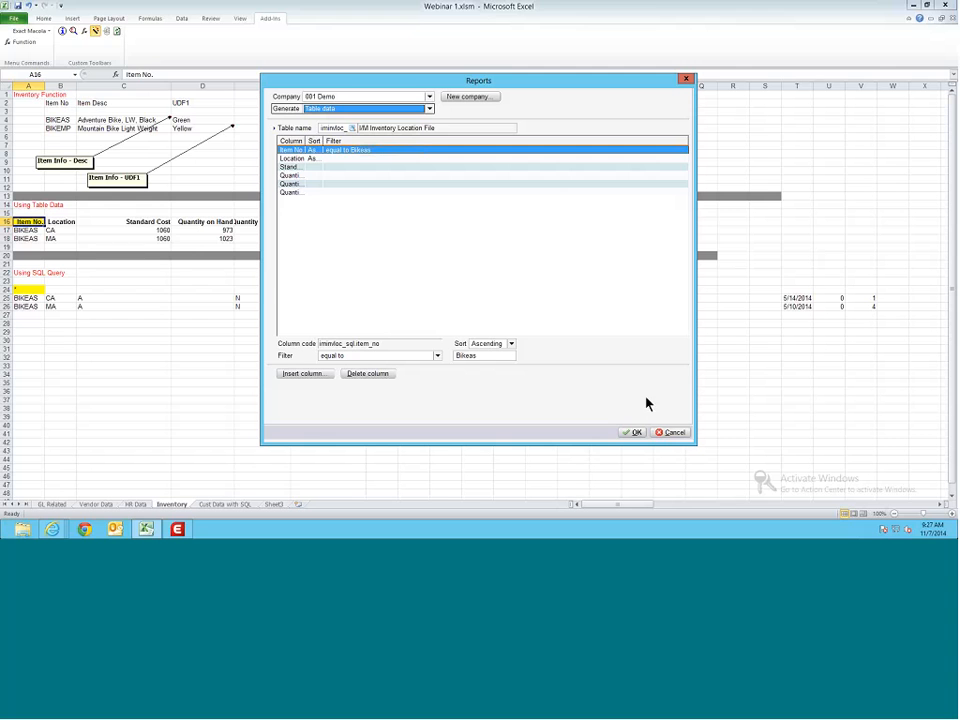
left_click_drag(306, 141, 367, 150)
double_click(336, 142)
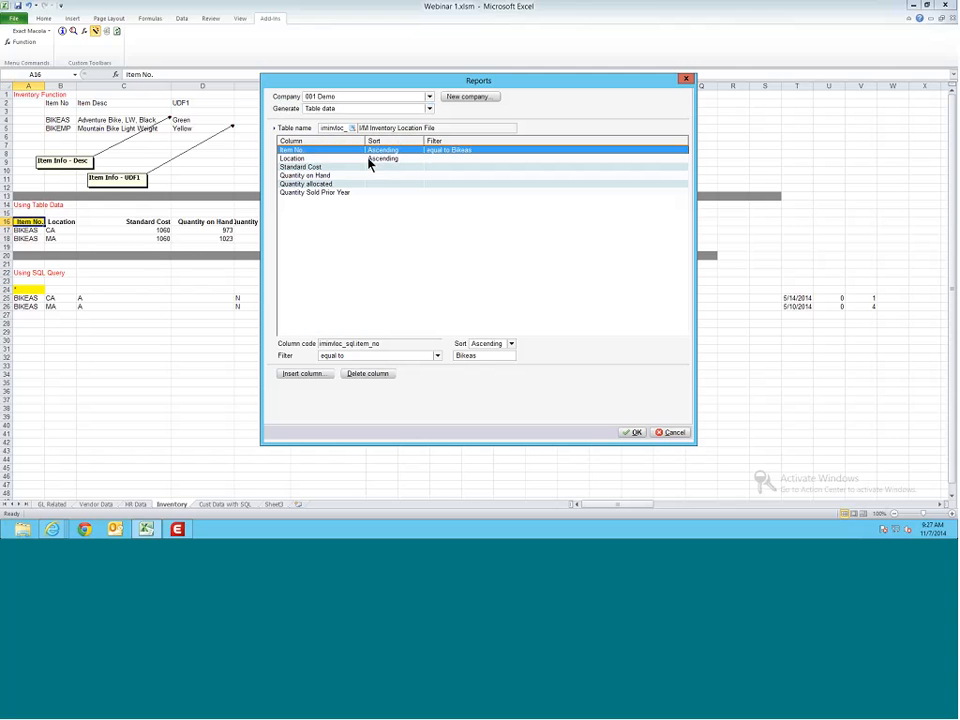
Step: Review the report's location, cost and quantity columns and the Item No. filter, then close the definition without changes
left_click(296, 157)
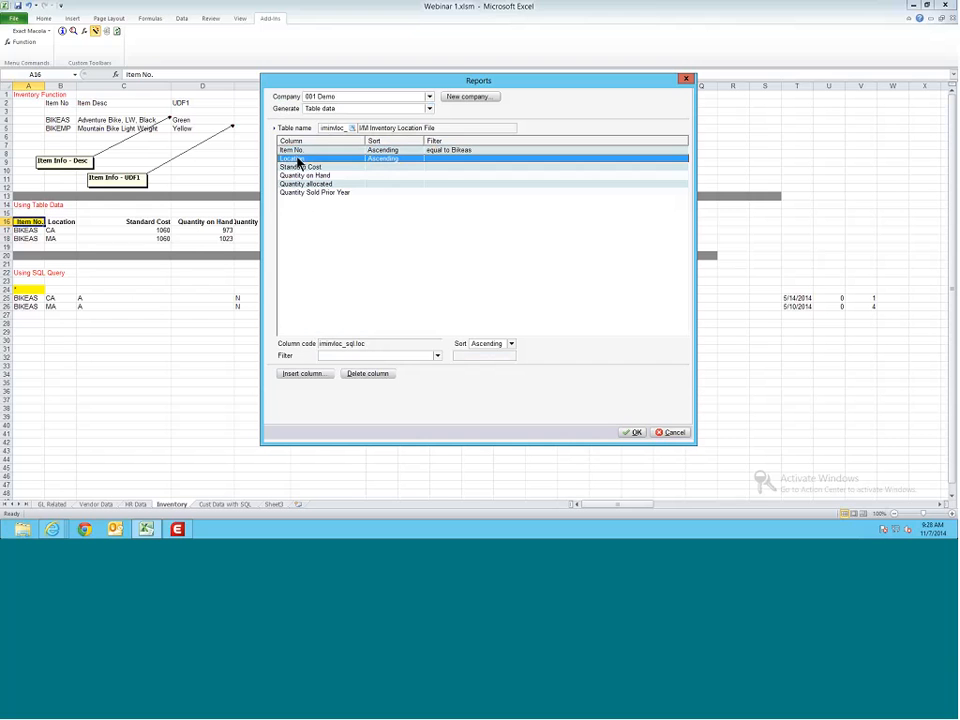
left_click(309, 167)
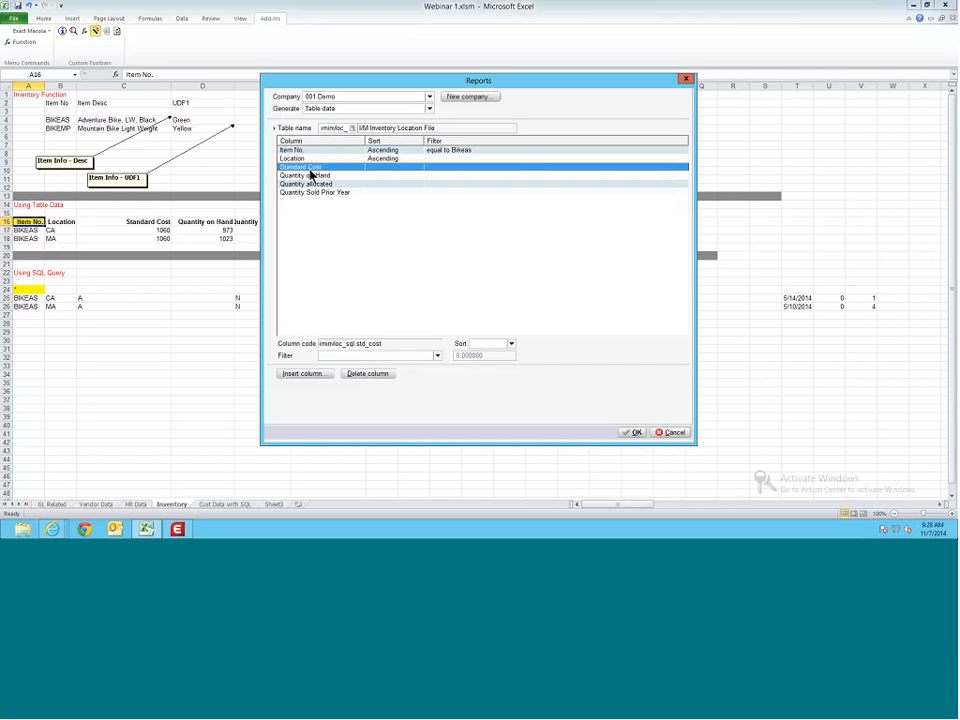
left_click(312, 177)
left_click(321, 193)
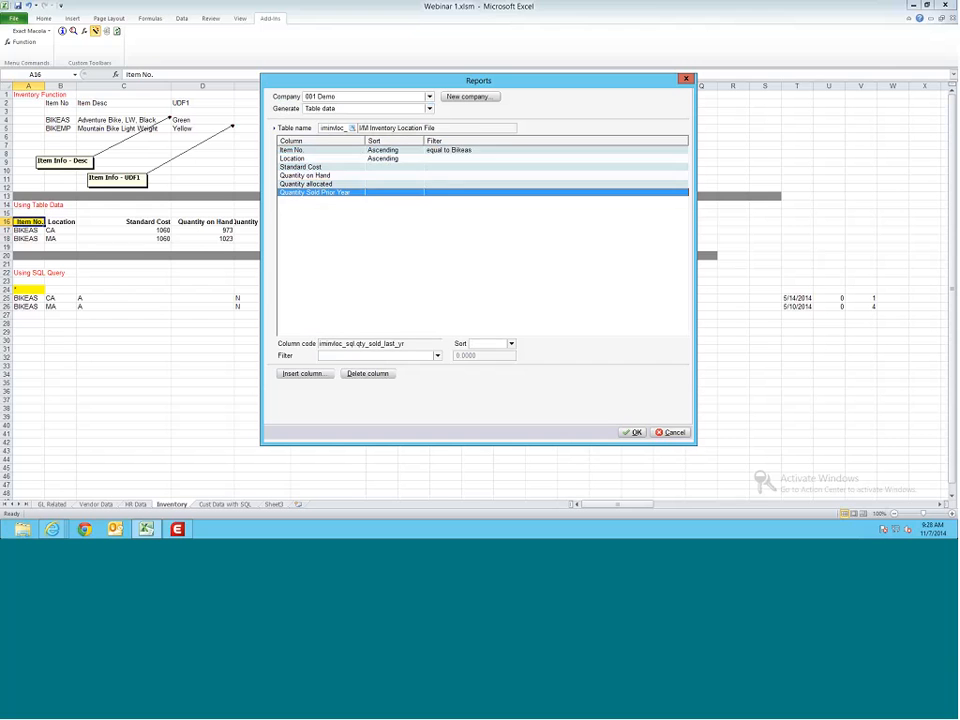
left_click(300, 151)
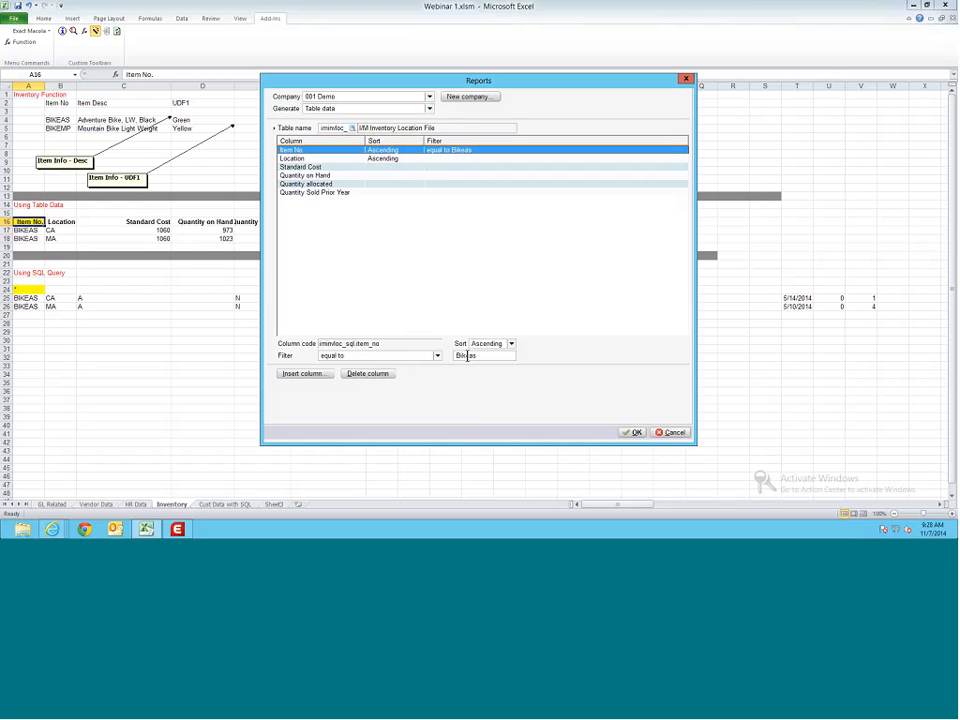
left_click(668, 433)
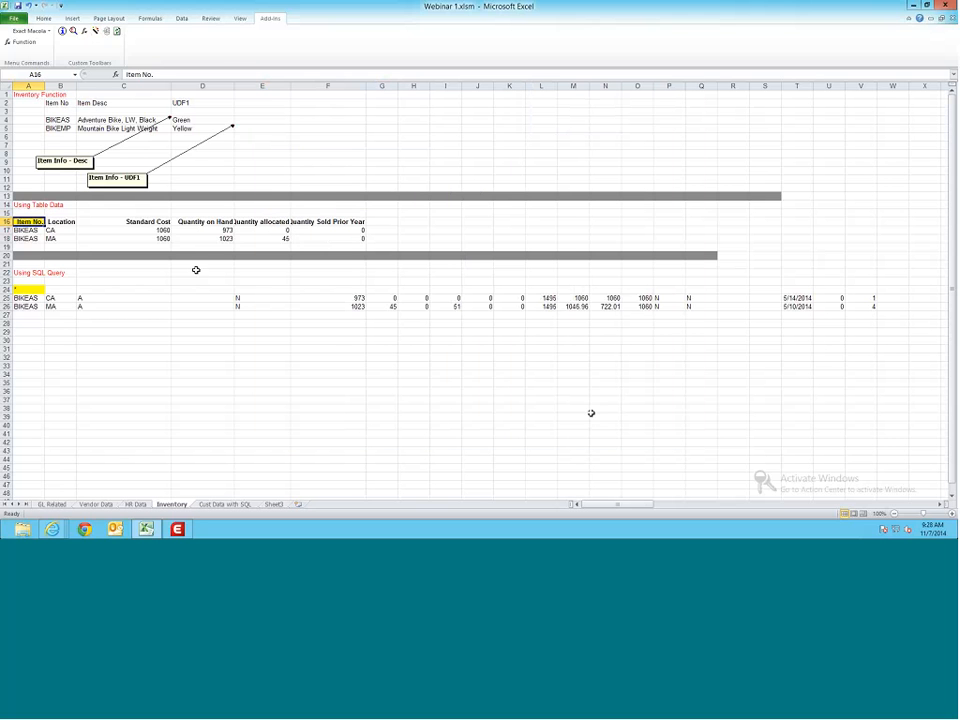
Step: Check the generated values across row 17 of the table data report and reselect the Item No. header in A16
left_click(30, 230)
left_click(52, 230)
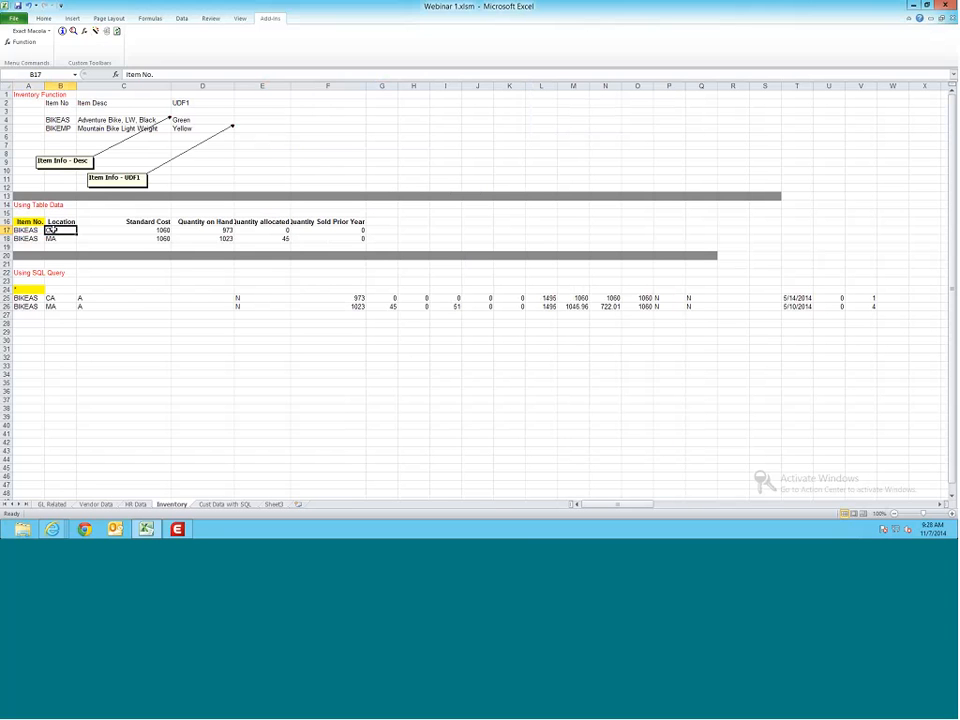
left_click(162, 230)
left_click(262, 230)
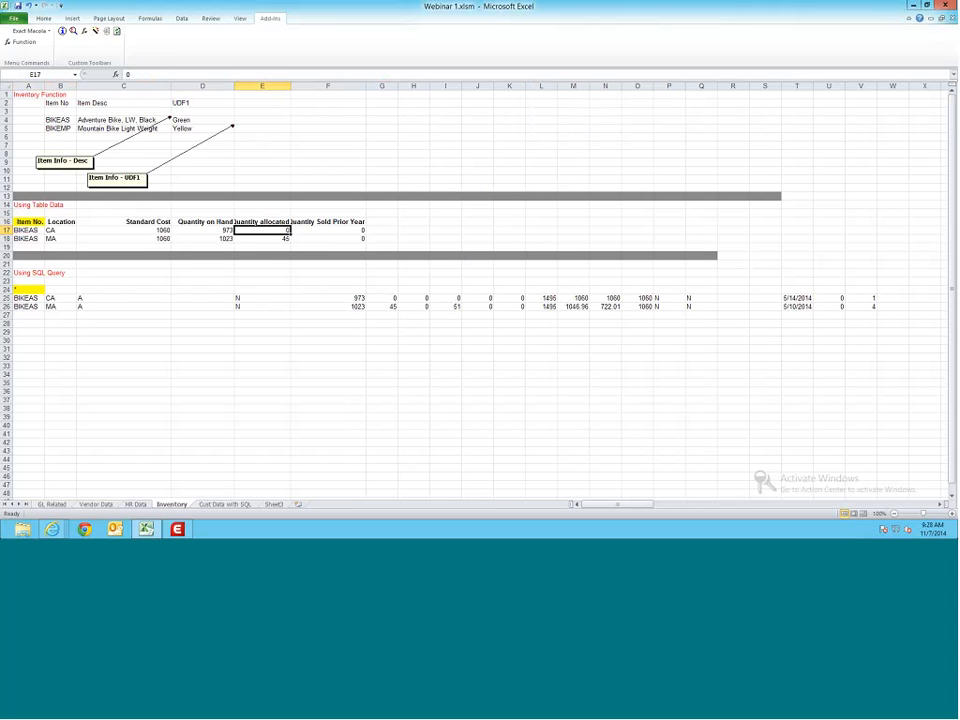
left_click(340, 231)
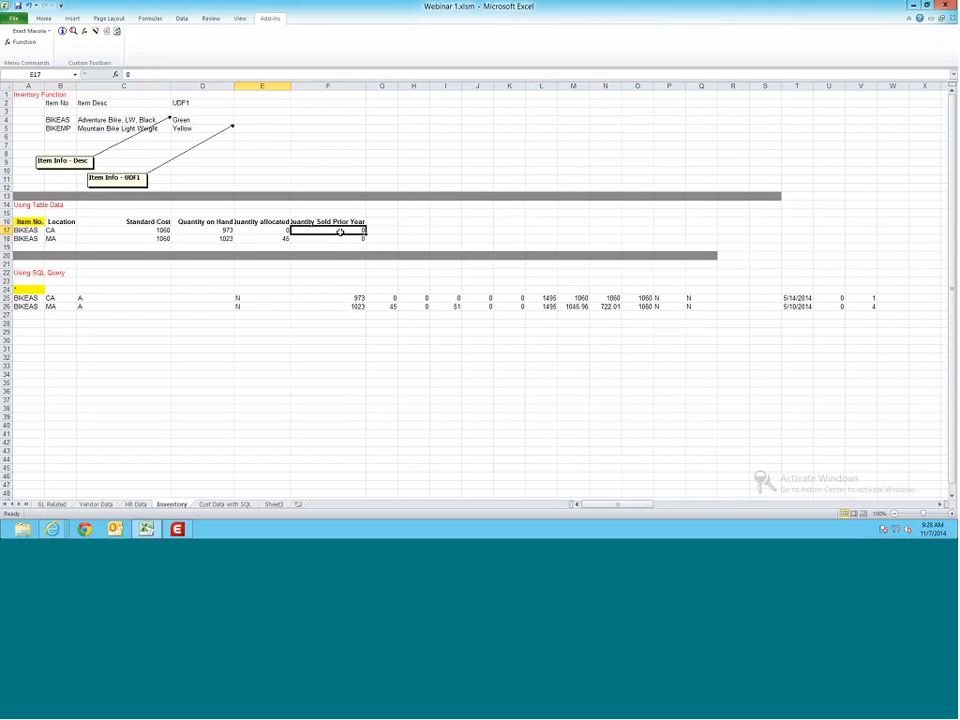
left_click(28, 230)
left_click(28, 221)
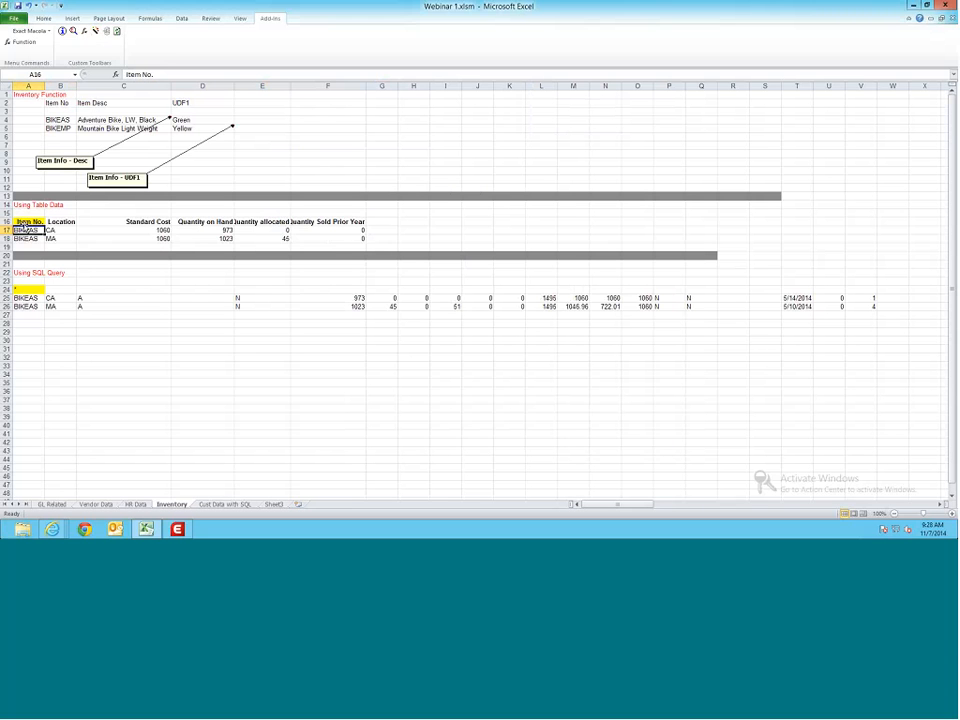
Step: Open the SQL query report definition behind A24, highlight its Select statement to read it, and close it without changes
left_click(96, 32)
left_click(27, 290)
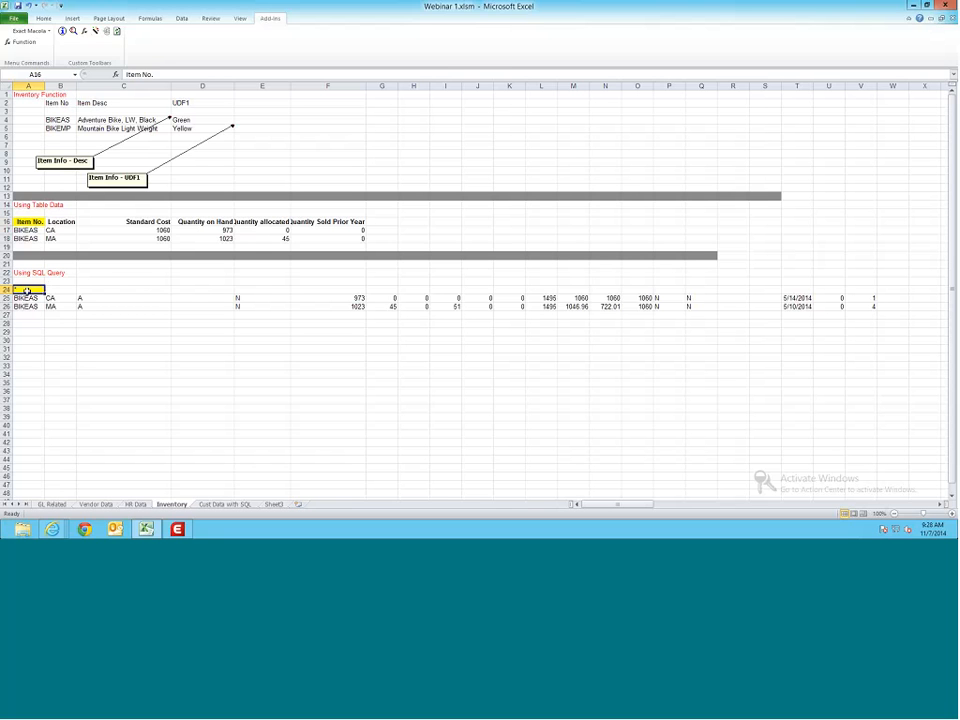
left_click(96, 33)
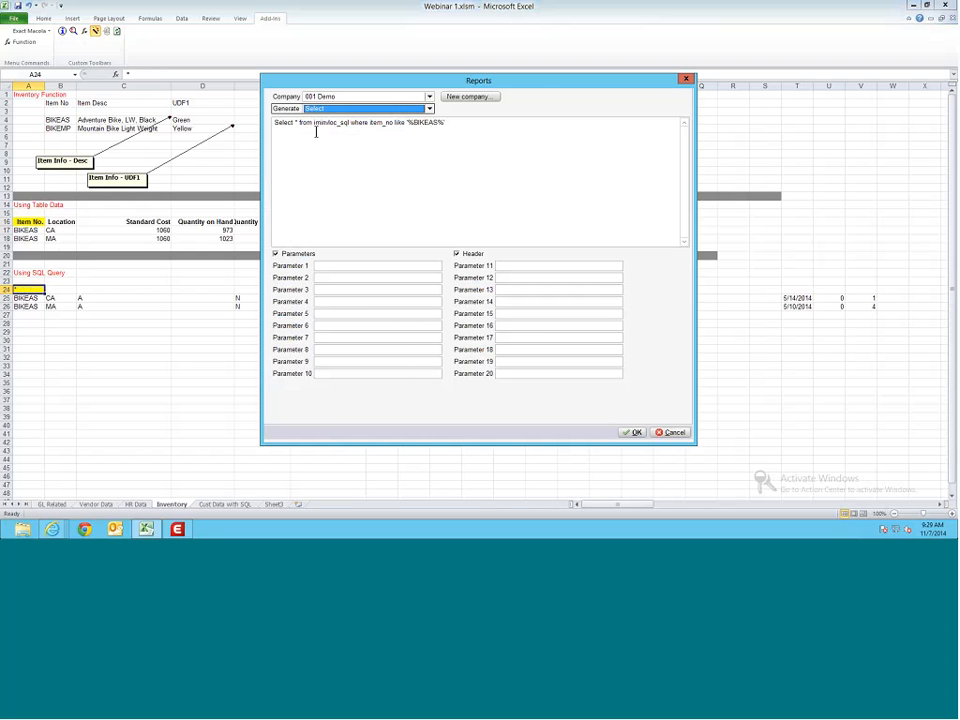
left_click(449, 124)
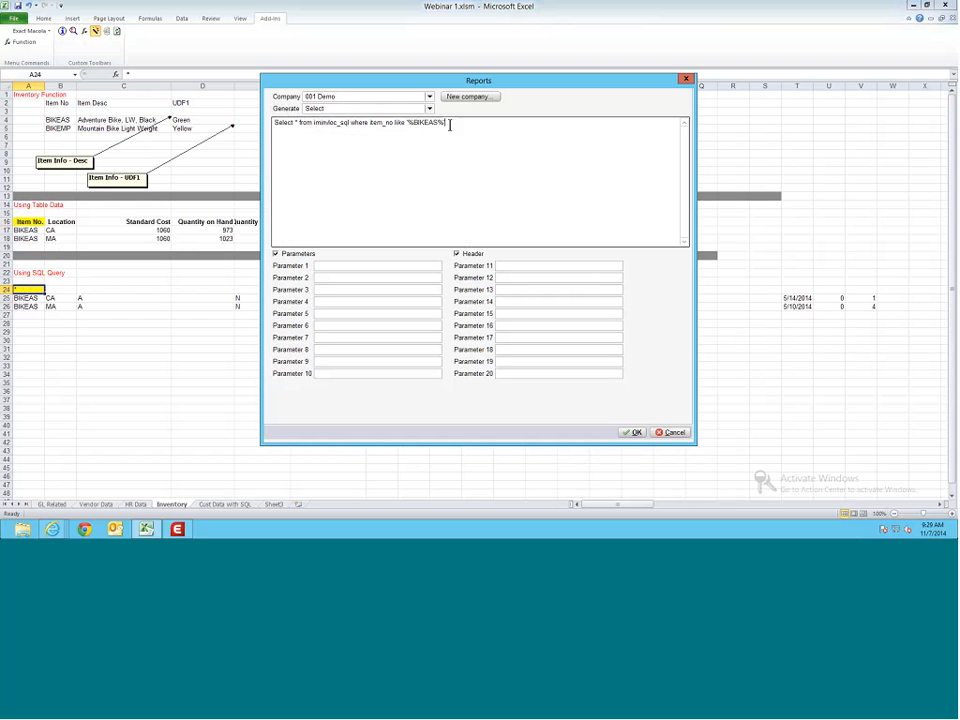
left_click_drag(449, 124, 268, 113)
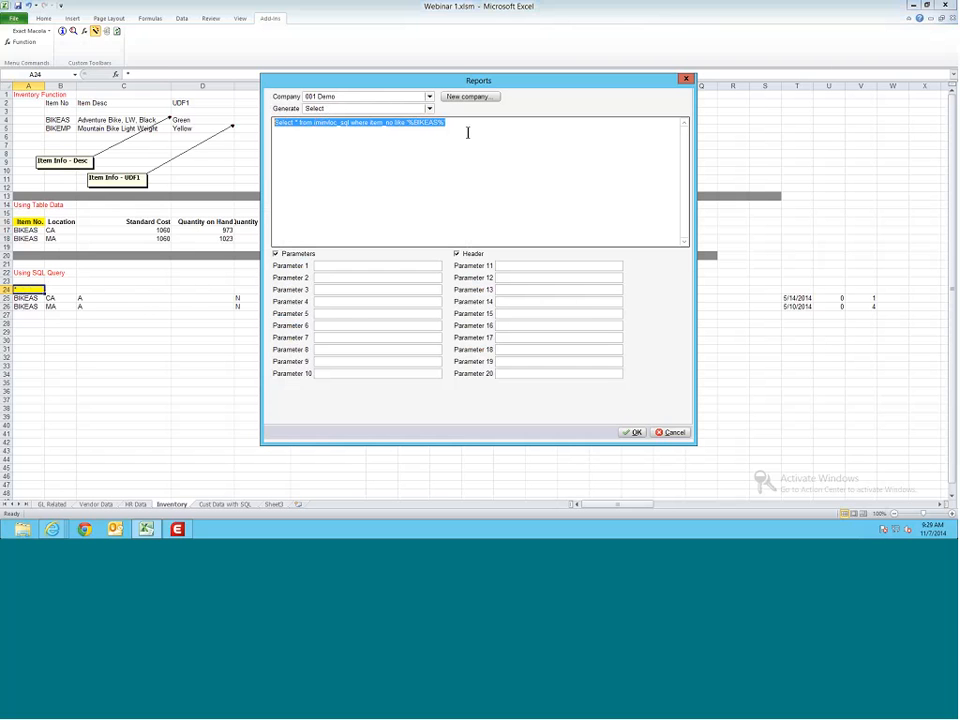
key("Escape")
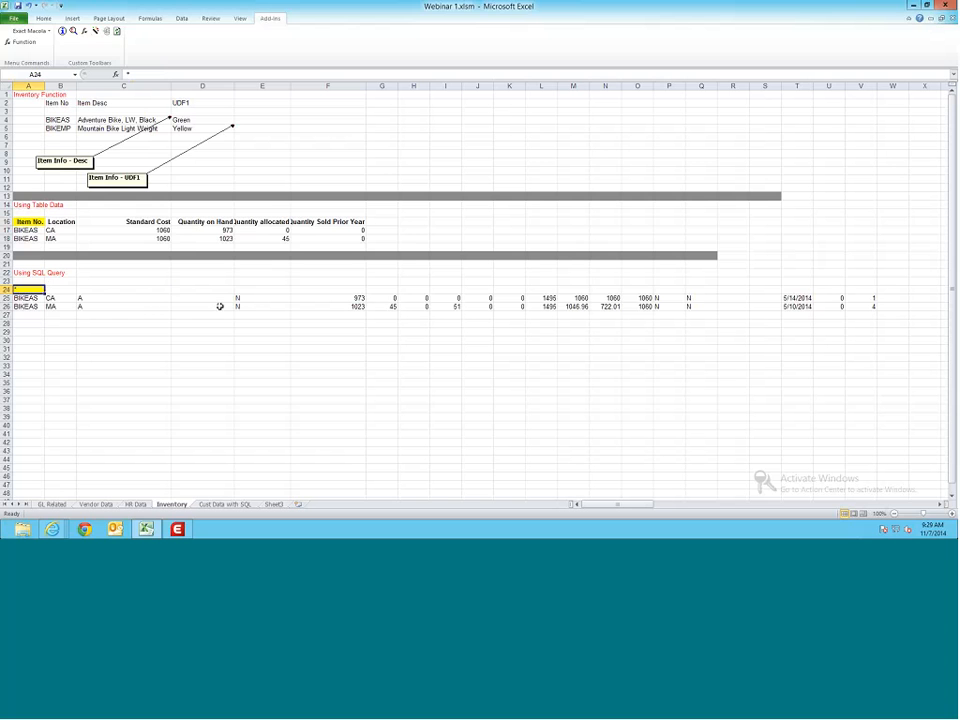
Step: Compare the BIKEAS quantity on hand in D17 with the SQL query result in F25, and reselect A24
left_click(225, 231)
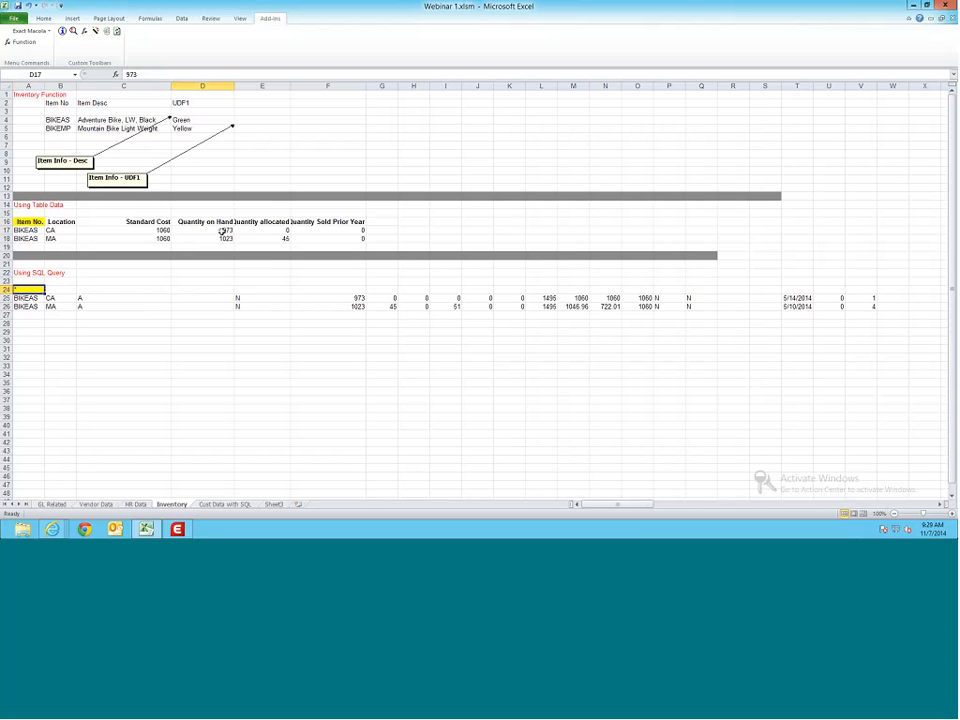
left_click(337, 298)
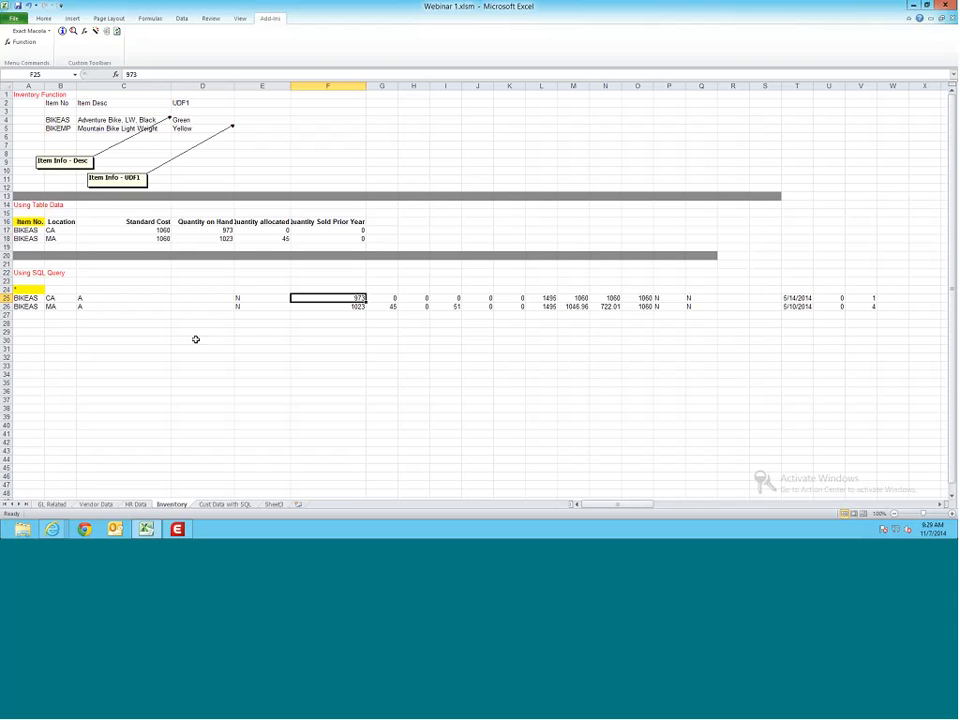
left_click(28, 290)
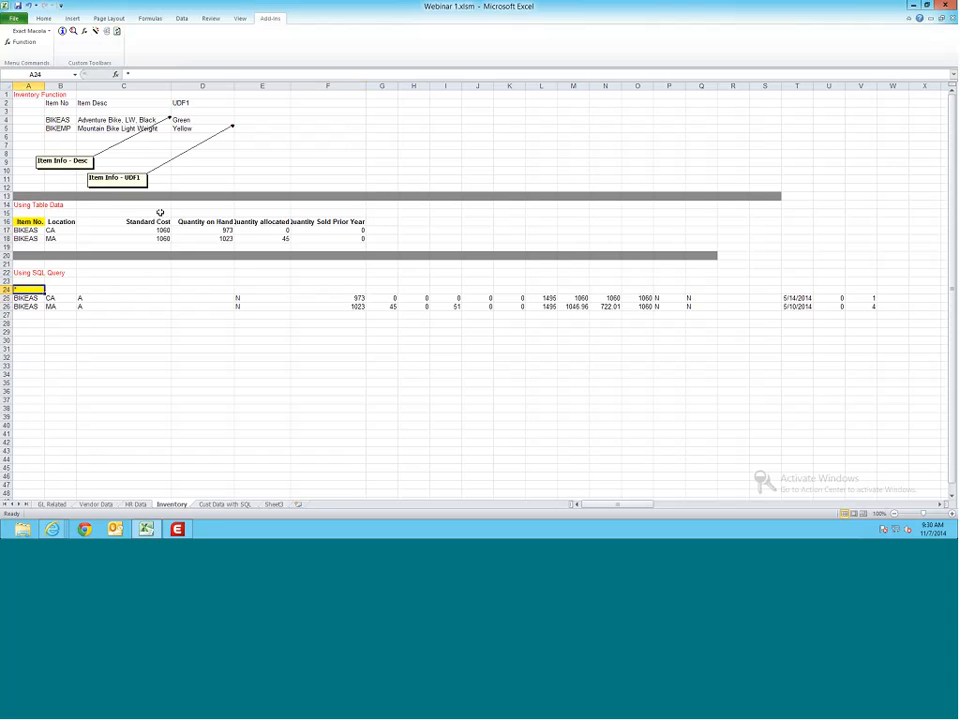
Step: Show the Cust Data with SQL sheet, and switch to Exact Macola to open the general ledger Cards
left_click(220, 504)
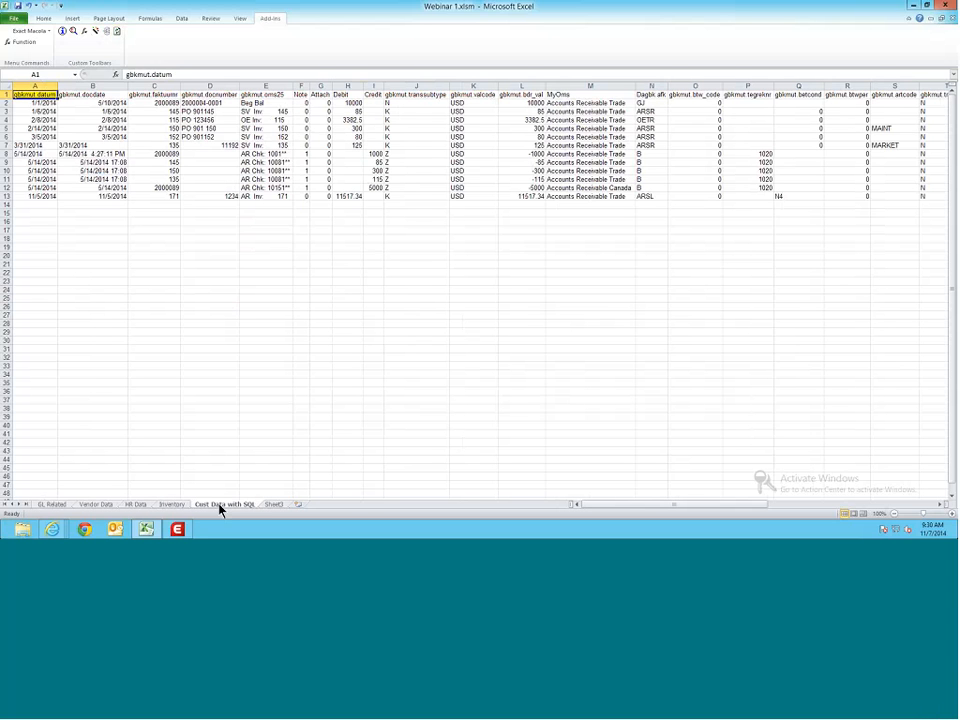
mouse_move(178, 531)
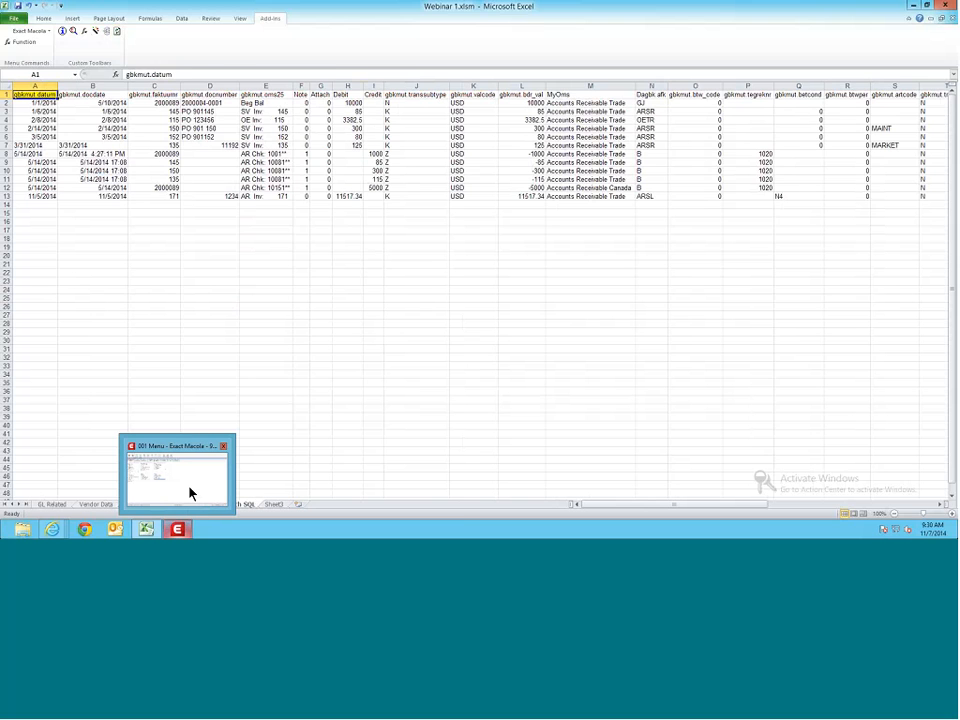
mouse_move(191, 493)
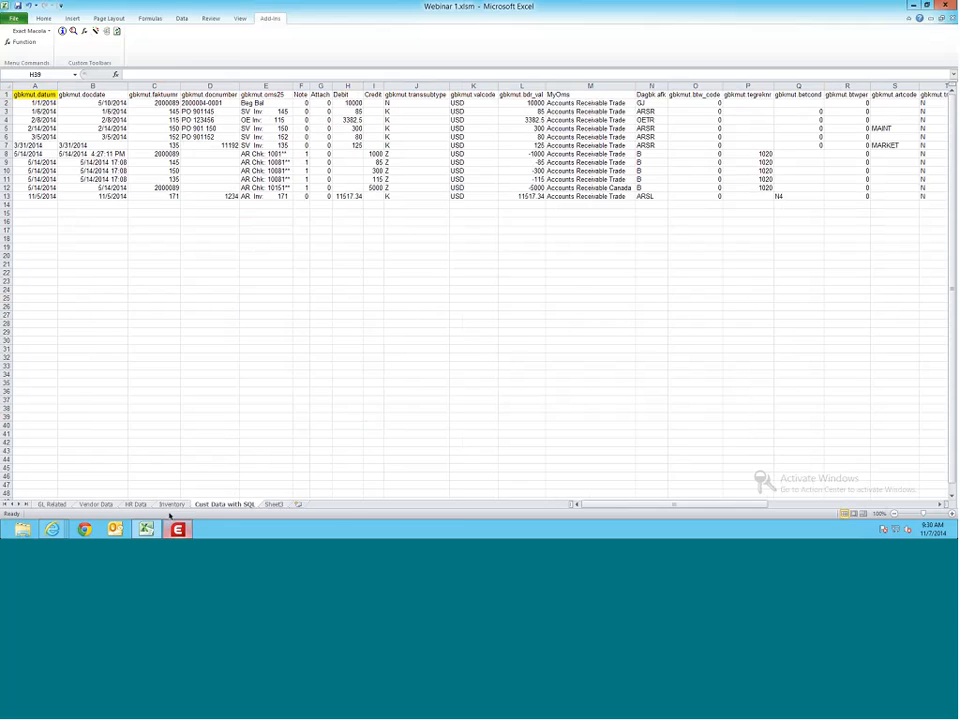
left_click(174, 527)
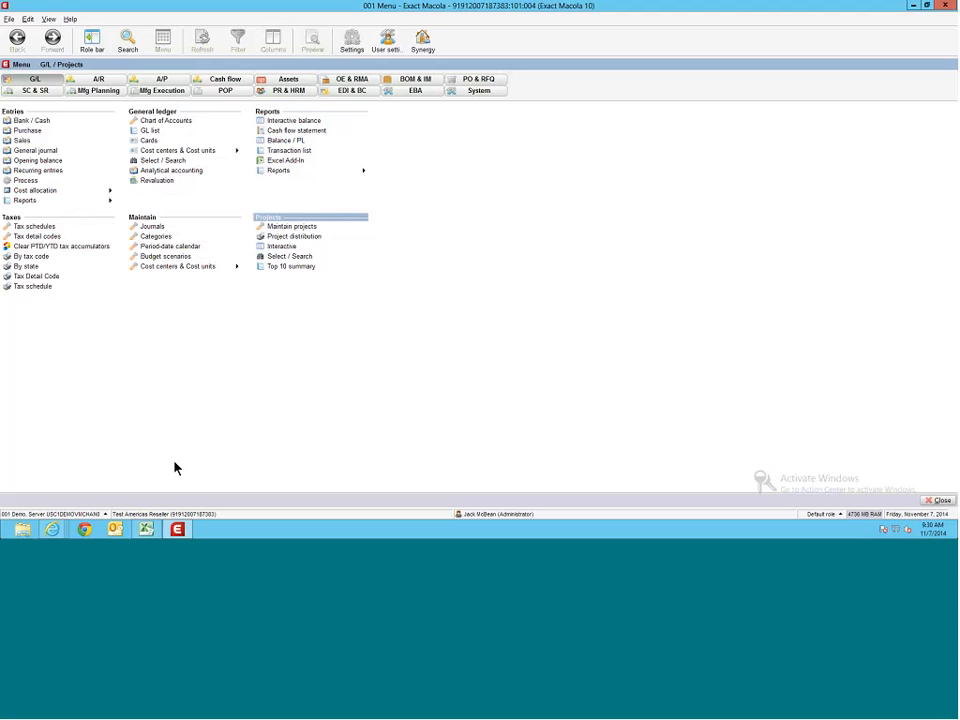
left_click(153, 144)
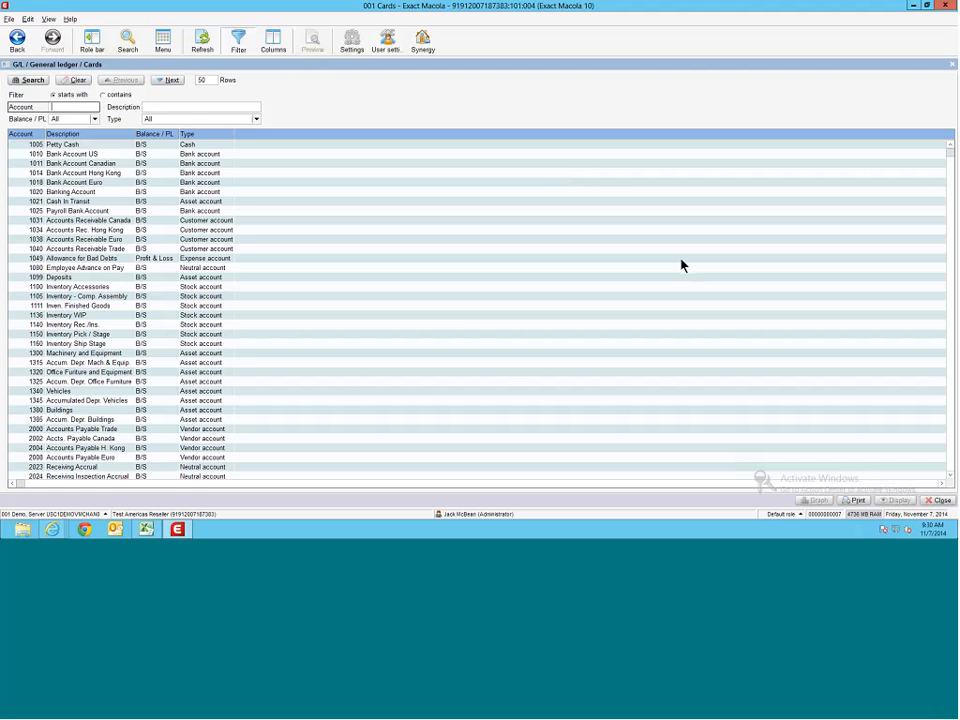
Step: Filter the ledger cards by the description "sales" and open the card of account 3102 Sales Adventure Bikes
left_click(190, 107)
type("s")
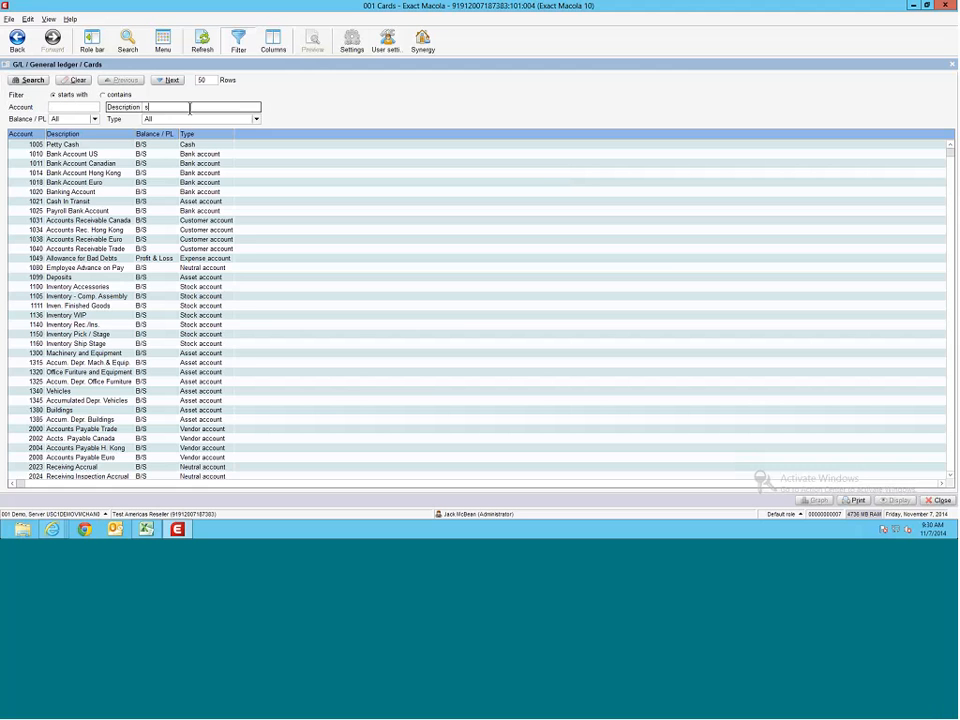
type("ales")
key("Return")
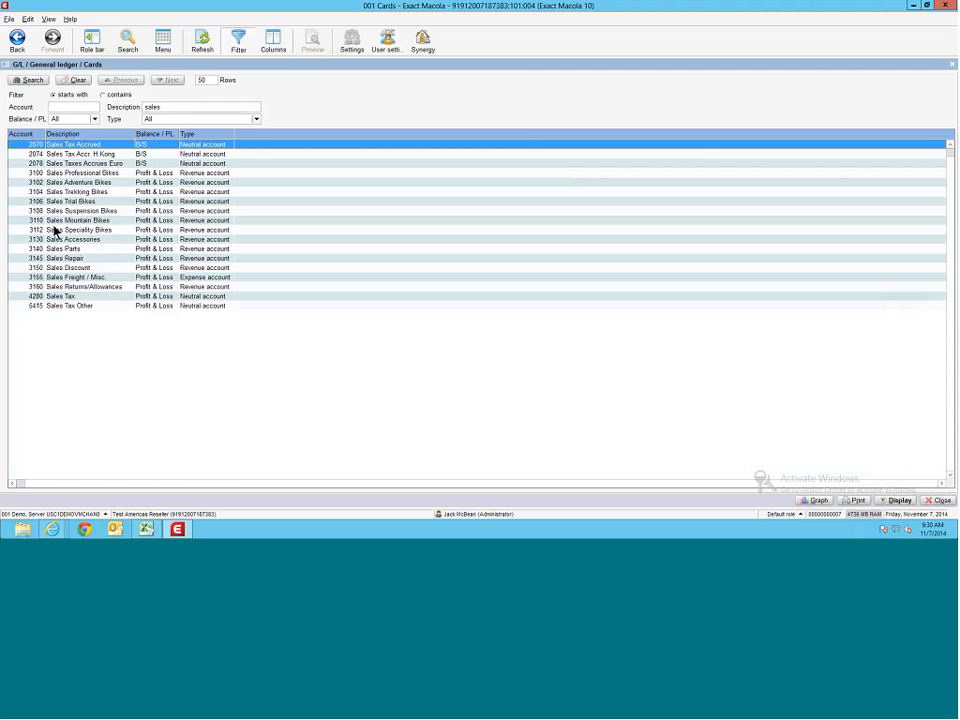
left_click(51, 183)
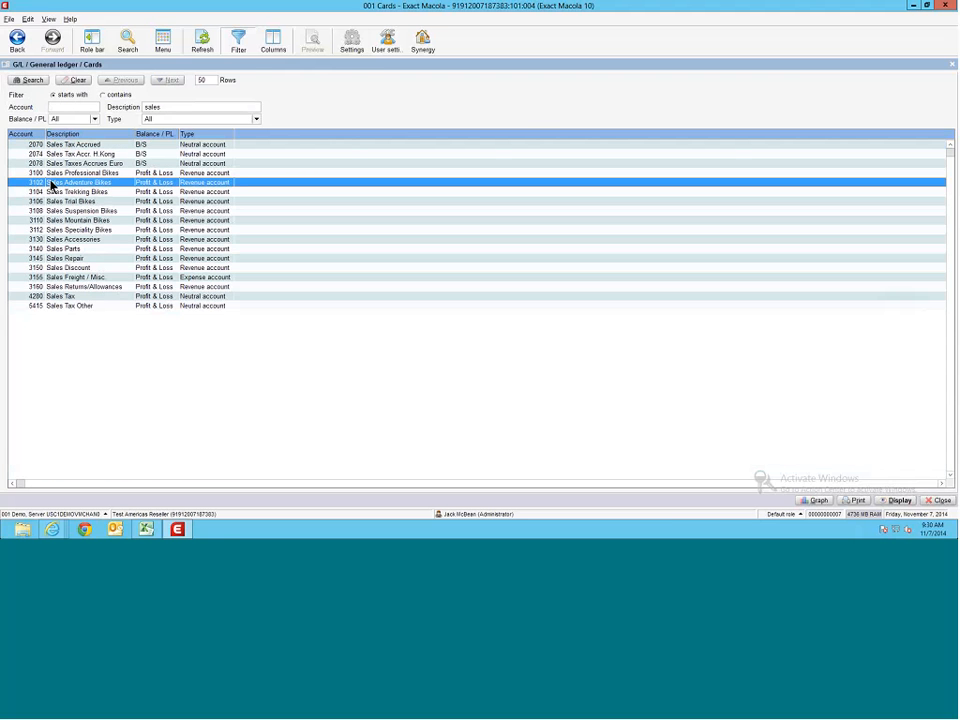
double_click(51, 183)
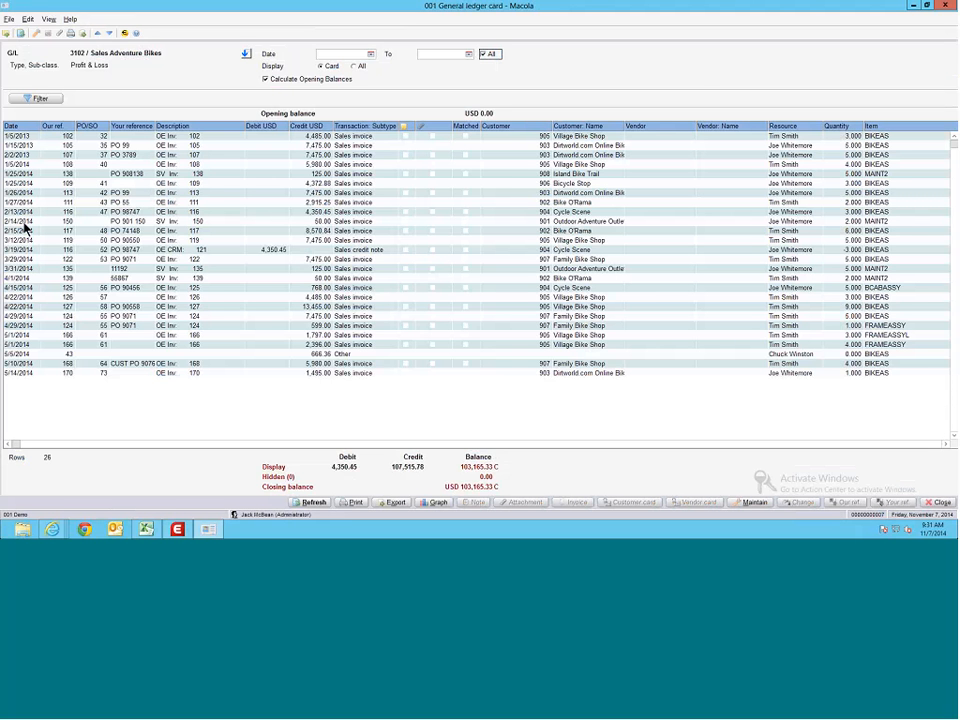
Step: Display the browser query behind the Sales Adventure Bikes ledger card, copy its full SQL text and close it
left_click(254, 232)
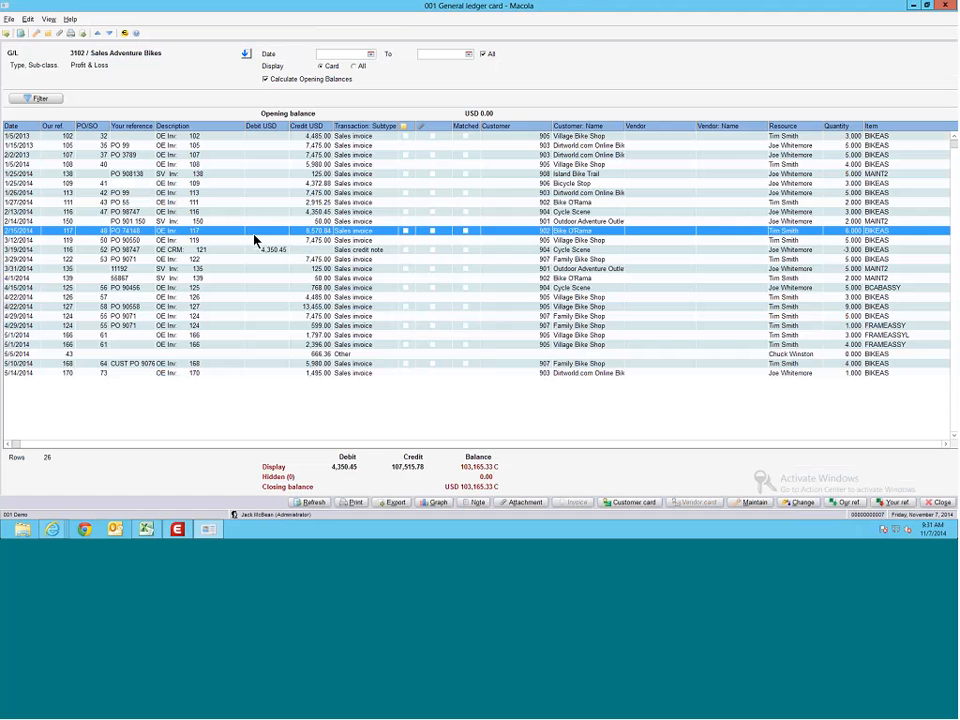
key("ctrl+q")
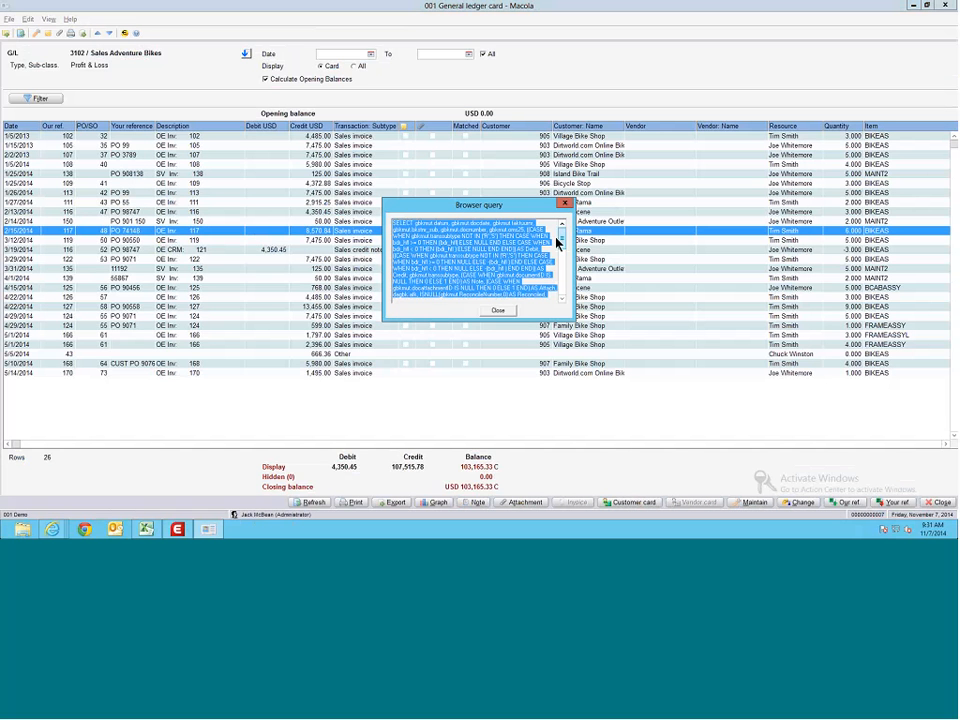
mouse_move(557, 243)
left_mouse_down()
mouse_move(566, 246)
mouse_move(566, 289)
mouse_move(565, 236)
left_mouse_up()
right_click(443, 250)
left_click(462, 281)
left_click(498, 312)
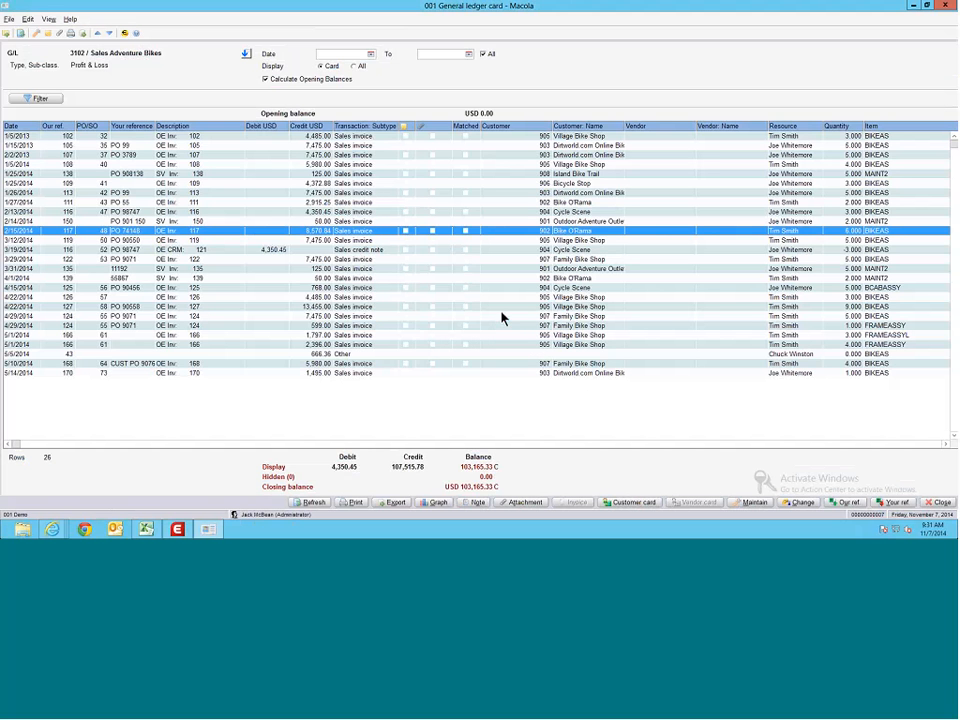
Step: Switch to Excel and start a new add-in report of type Select in A1 of Sheet3
left_click(147, 527)
left_click(274, 504)
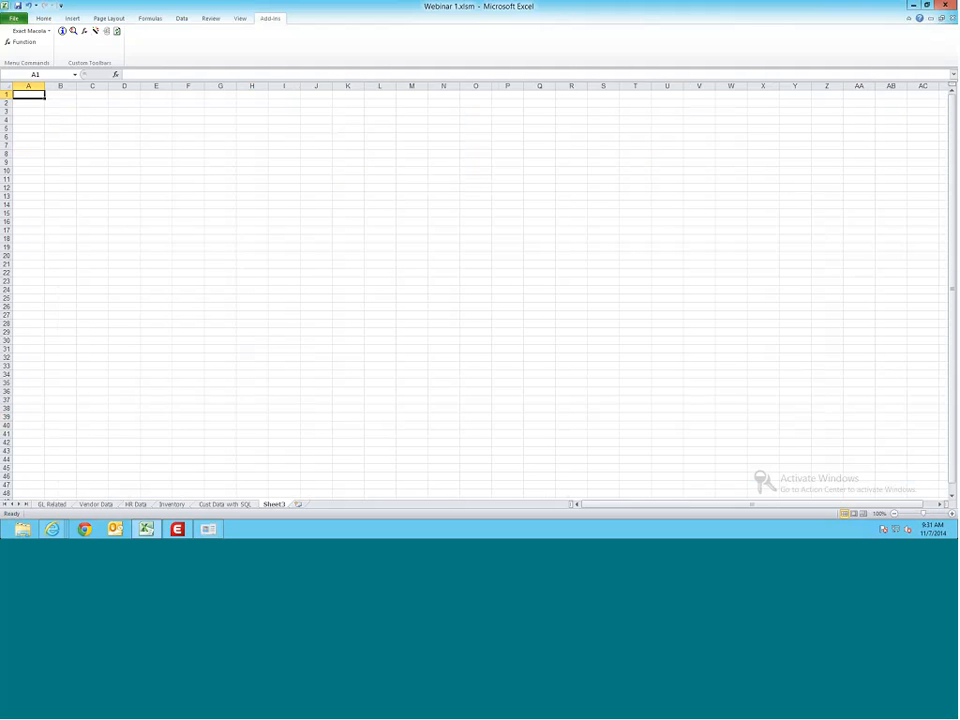
left_click(95, 31)
left_click(340, 109)
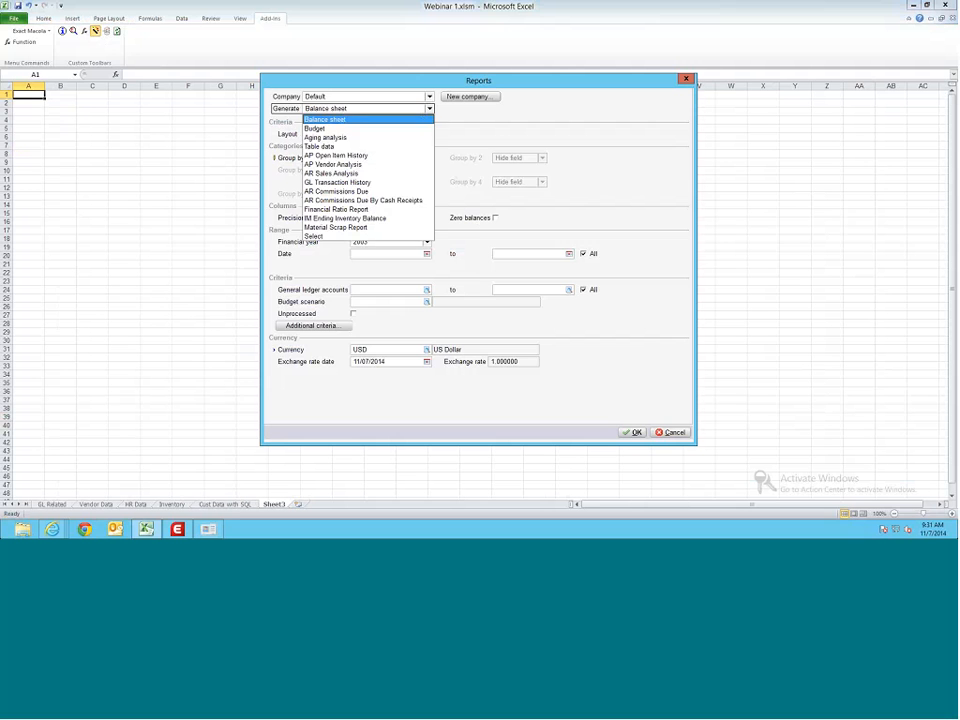
left_click(324, 237)
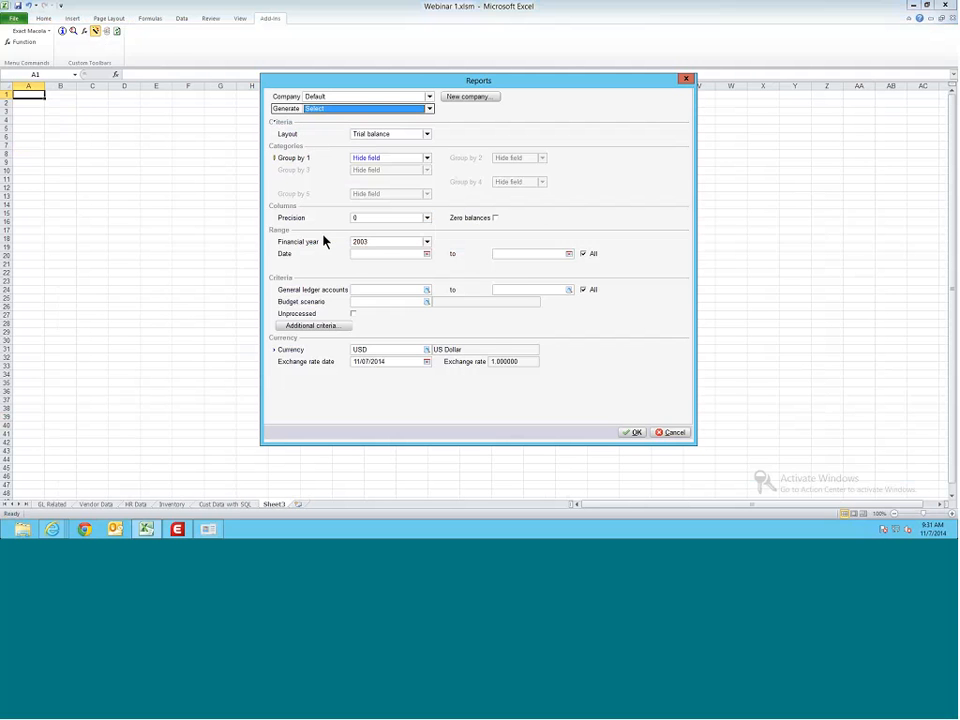
Step: Paste the copied SQL query into the Select report, generate it on Sheet3 and refresh the add-in data
right_click(307, 140)
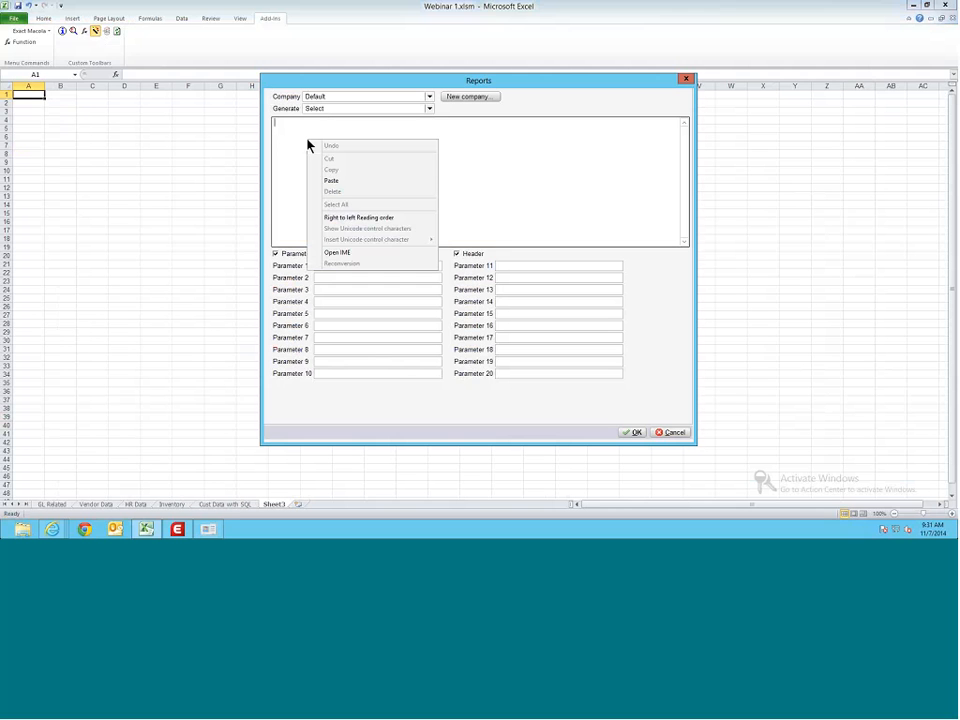
left_click(339, 184)
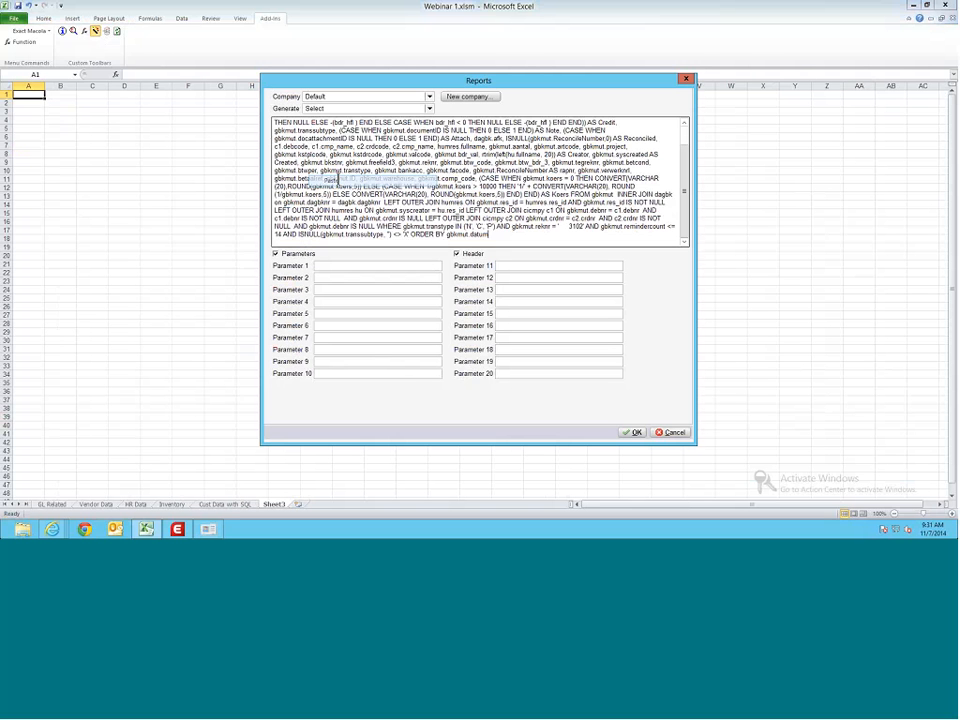
left_click(632, 432)
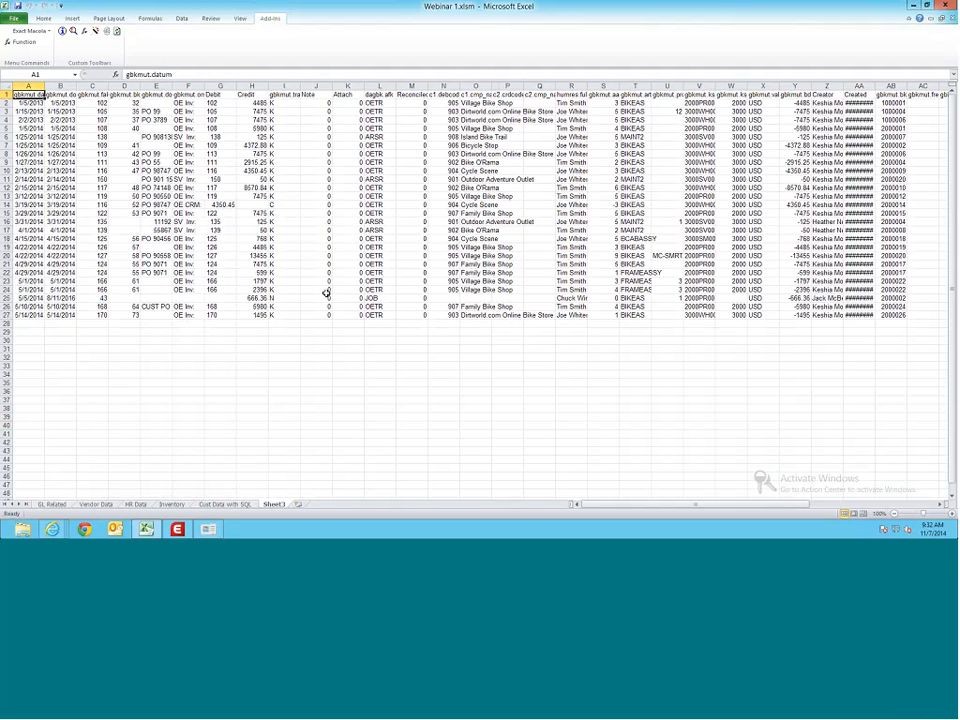
left_click(117, 33)
left_click(438, 247)
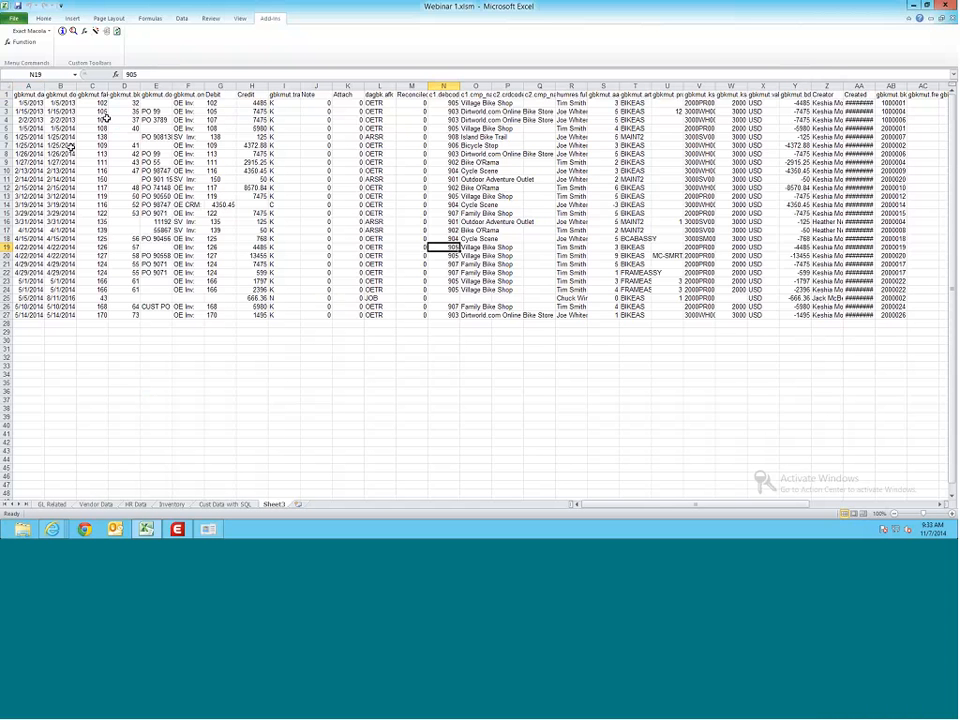
left_click(13, 20)
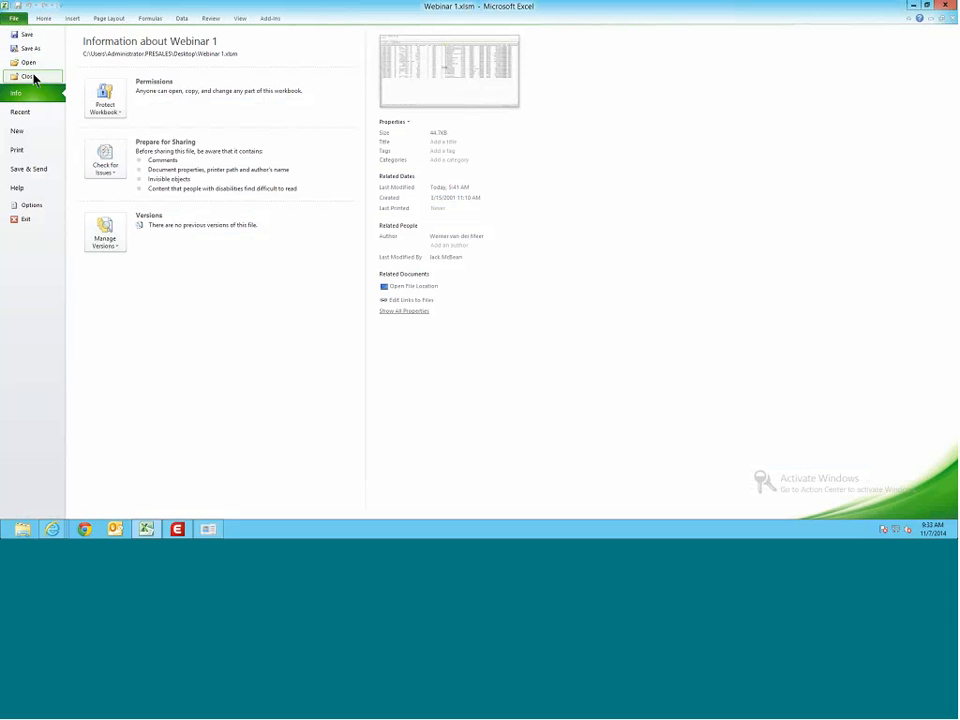
left_click(29, 63)
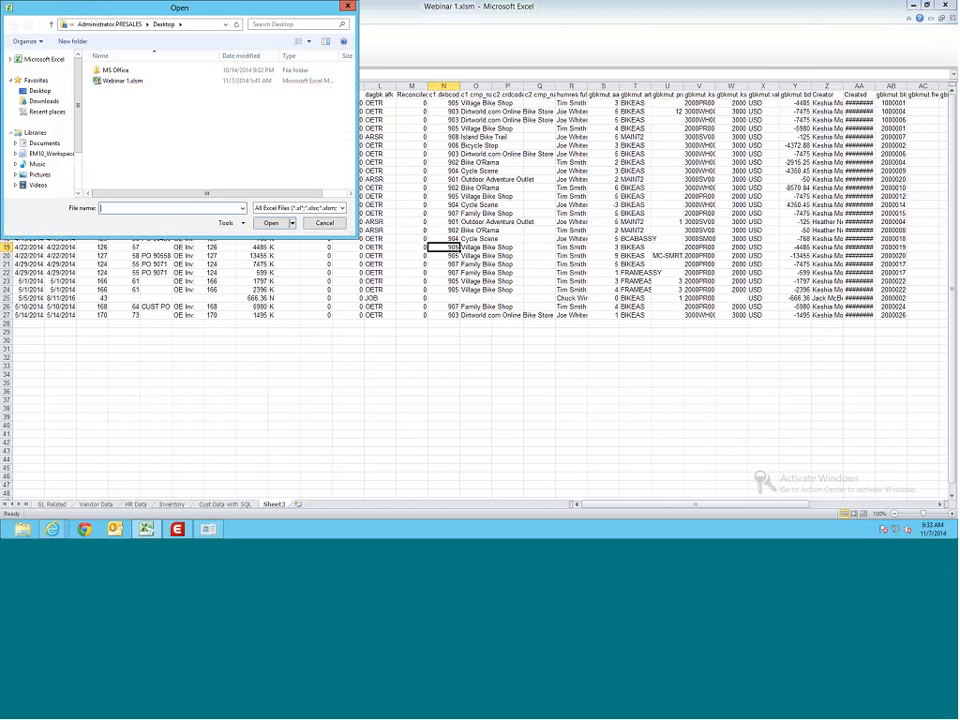
left_click(330, 224)
Step: Create a new blank workbook
left_click(15, 19)
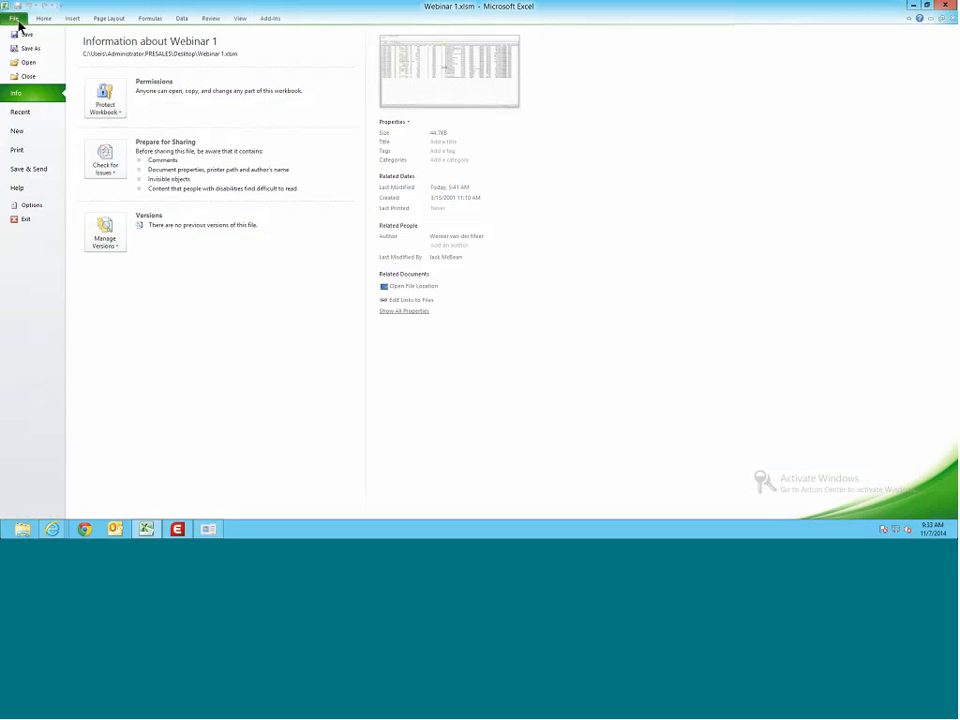
left_click(29, 131)
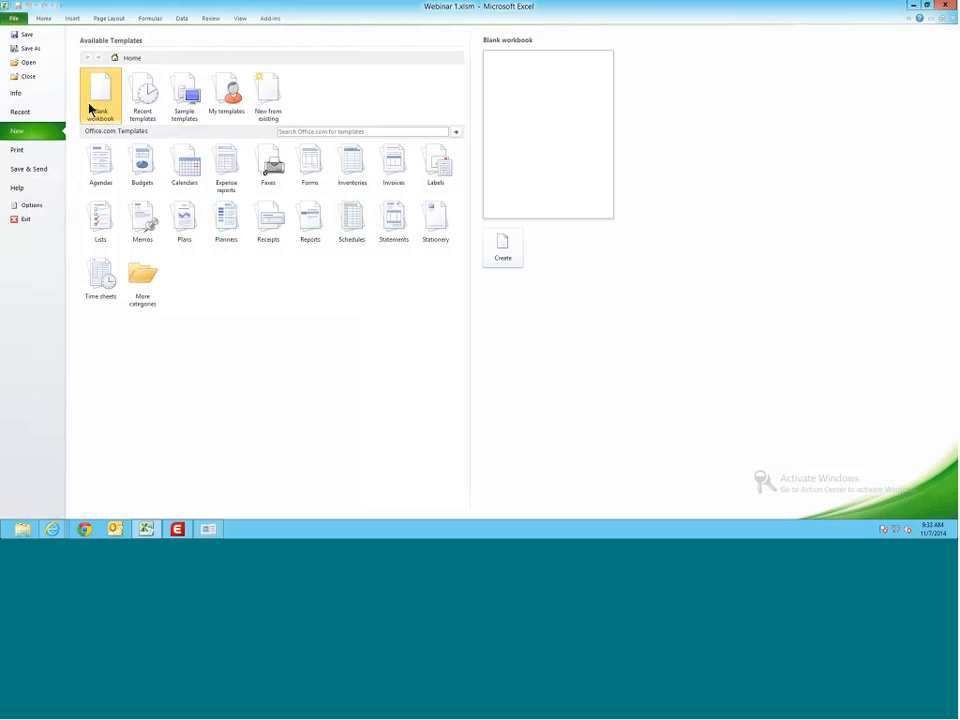
double_click(99, 98)
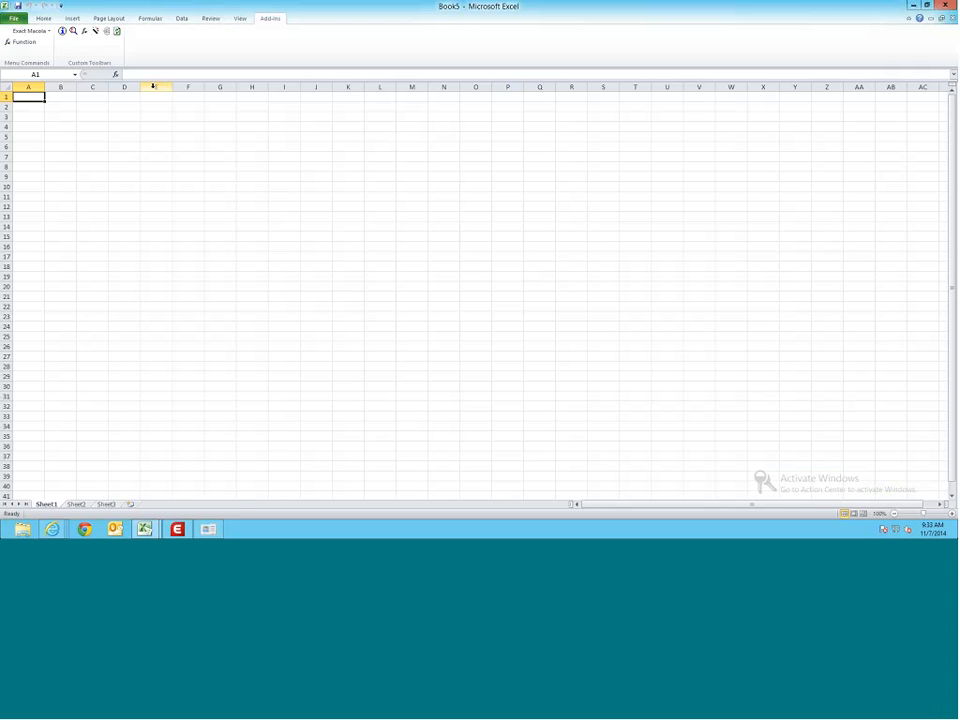
Step: Switch to Exact Macola, close the ledger card list and open the Chart of Accounts
left_click(177, 529)
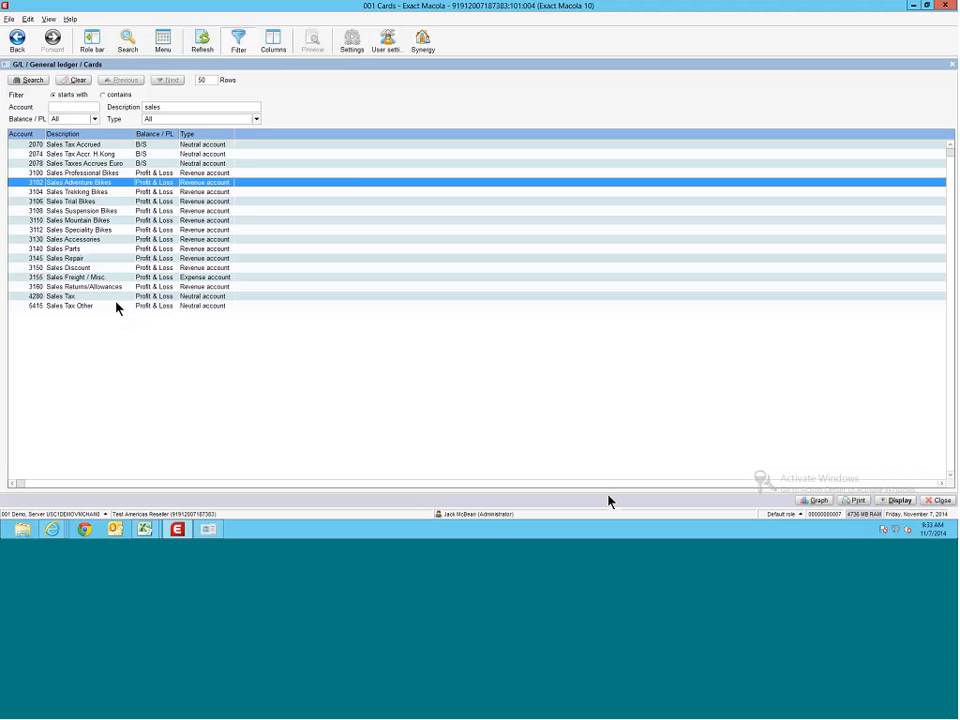
left_click(939, 501)
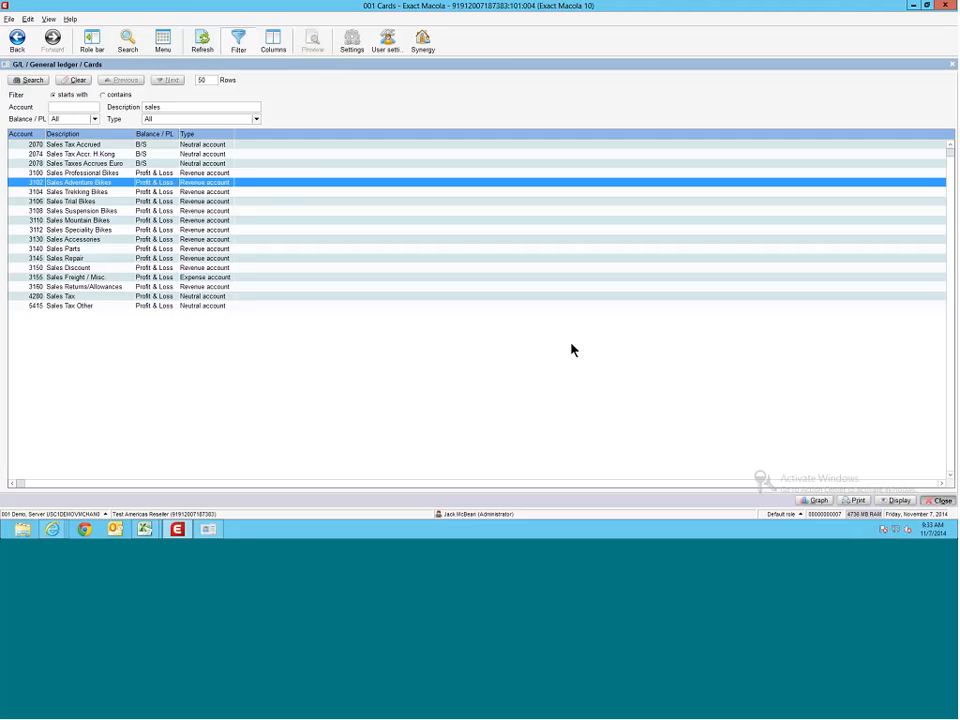
left_click(150, 121)
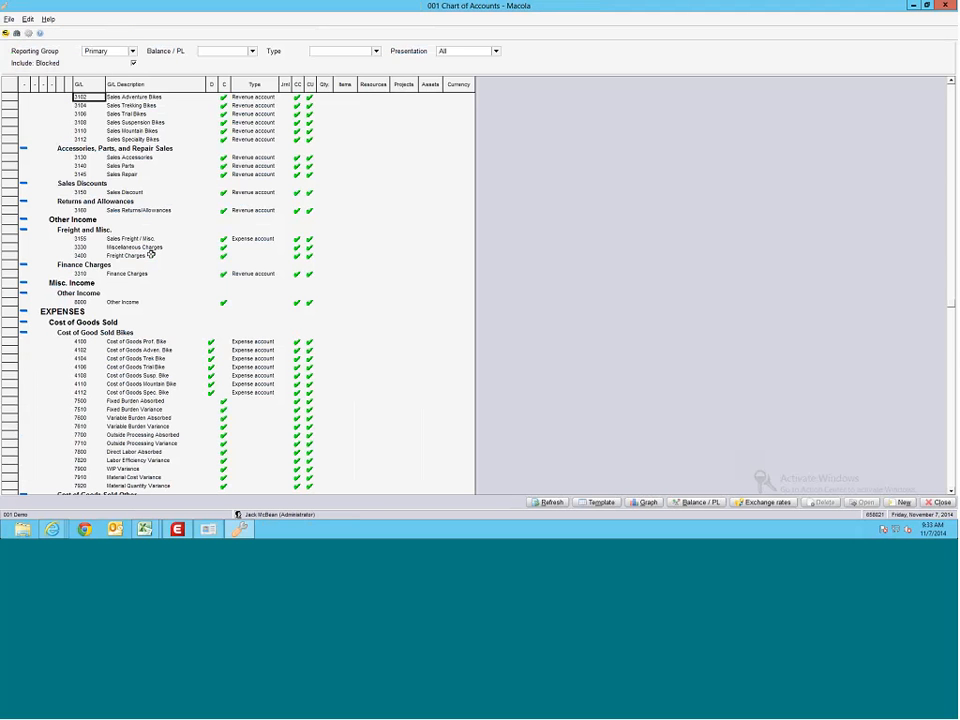
Step: Open account 3102 Sales Adventure Bikes from the Chart of Accounts and review its cost centers, cost units and 2014 budgets
left_click(82, 97)
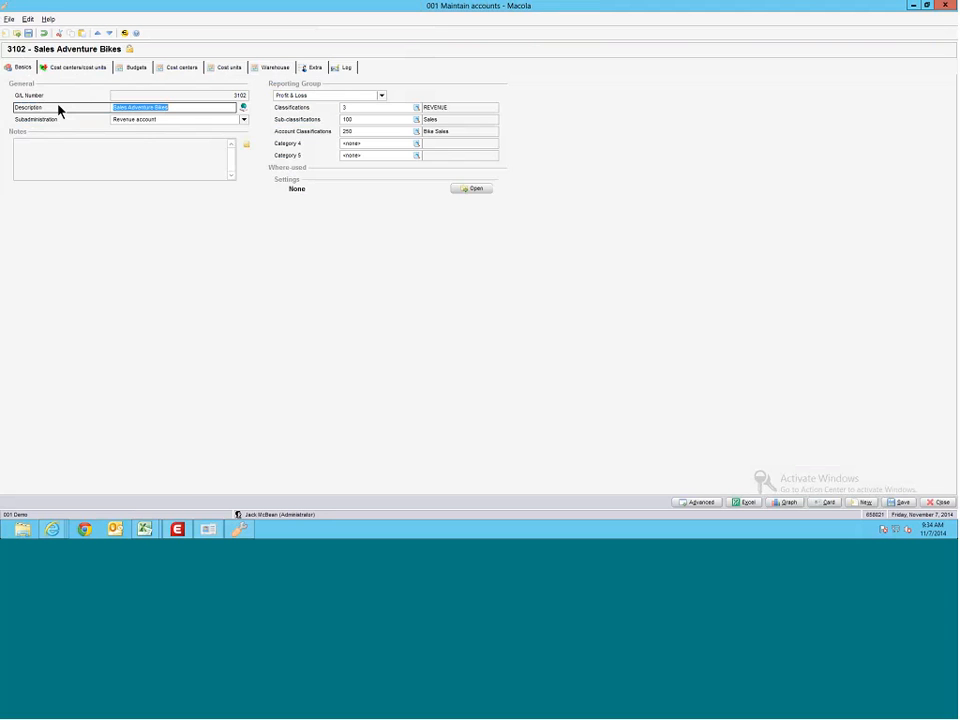
left_click(72, 67)
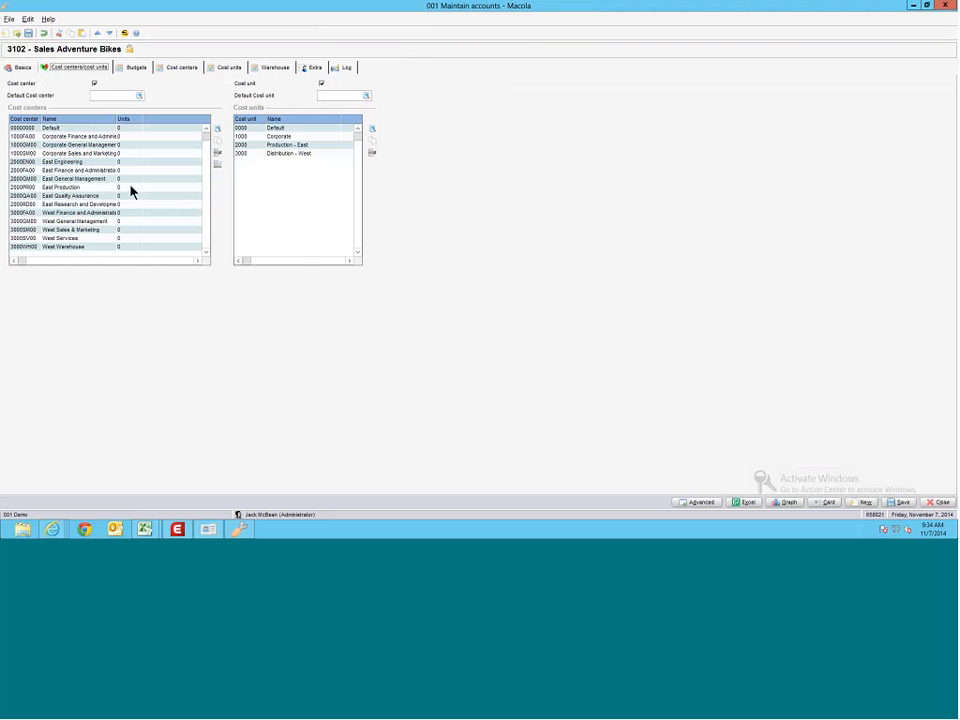
left_click(132, 69)
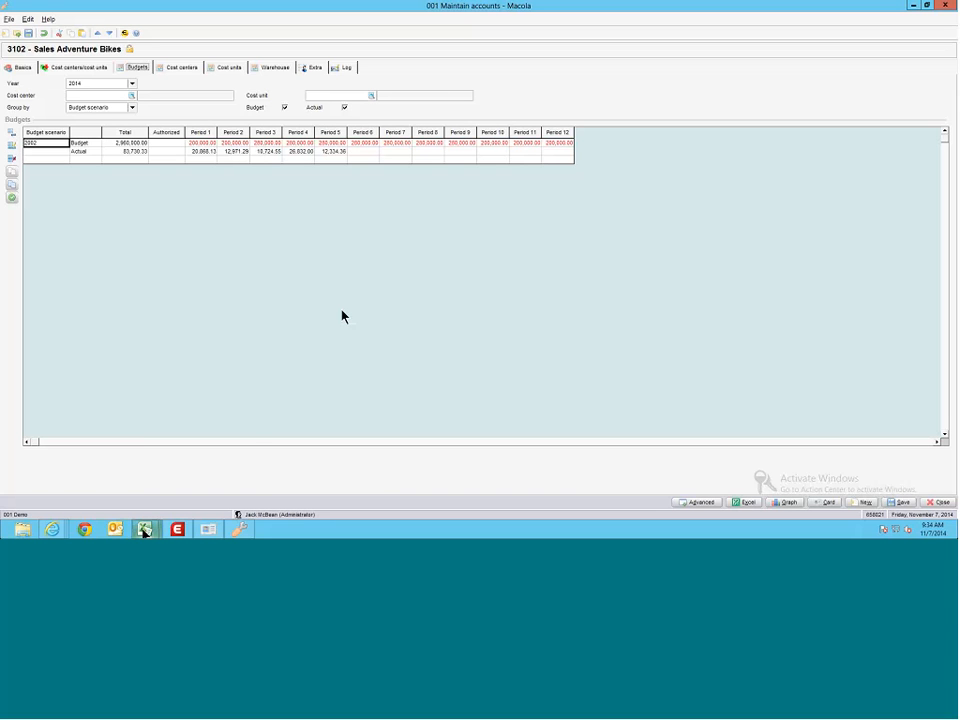
Step: Switch to Excel and start an add-in Budget report in A1 of Sheet1 with Actuals as its source
left_click(171, 502)
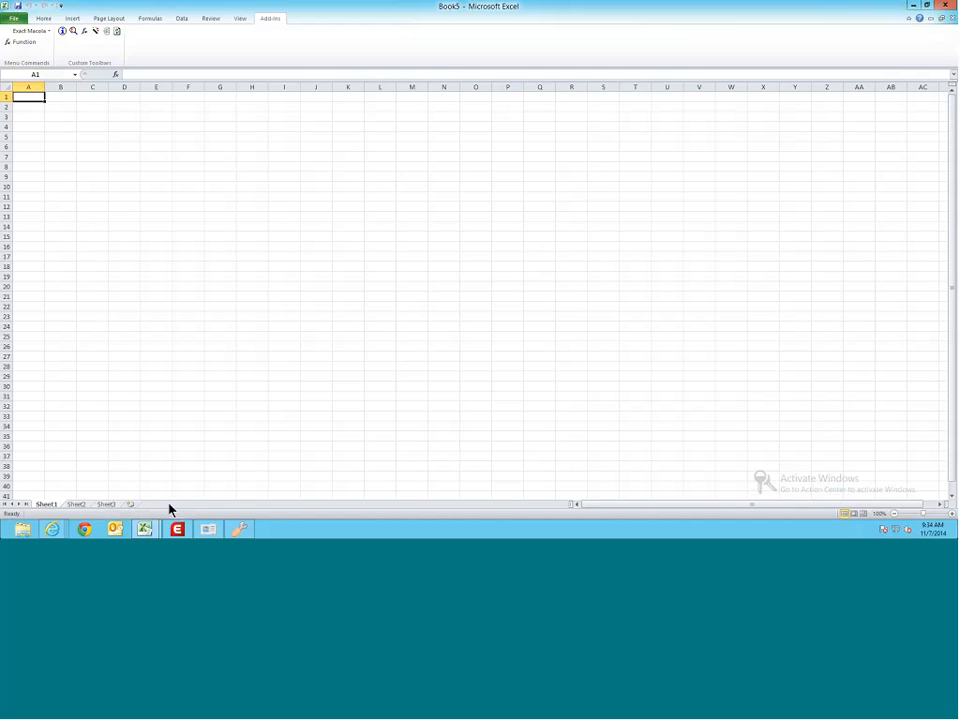
left_click(97, 35)
left_click(350, 108)
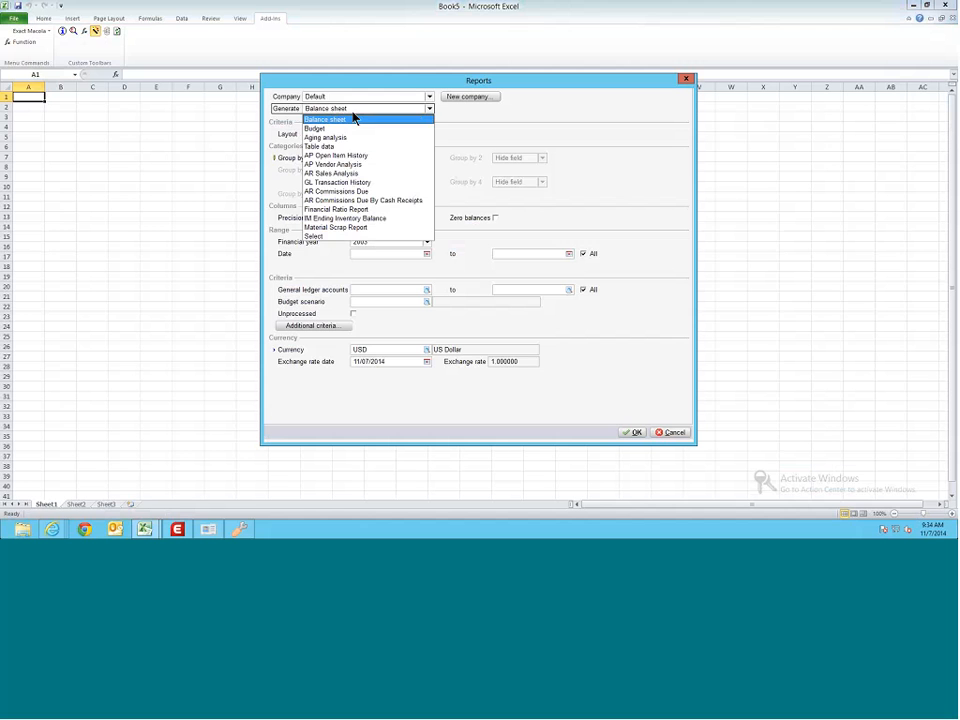
left_click(316, 129)
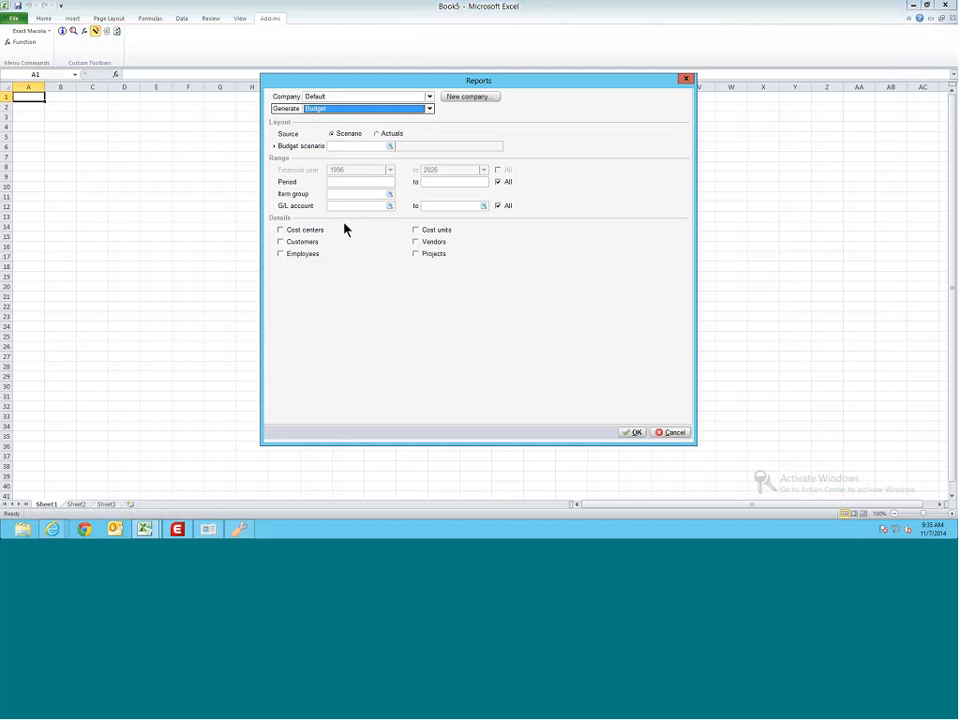
left_click(389, 133)
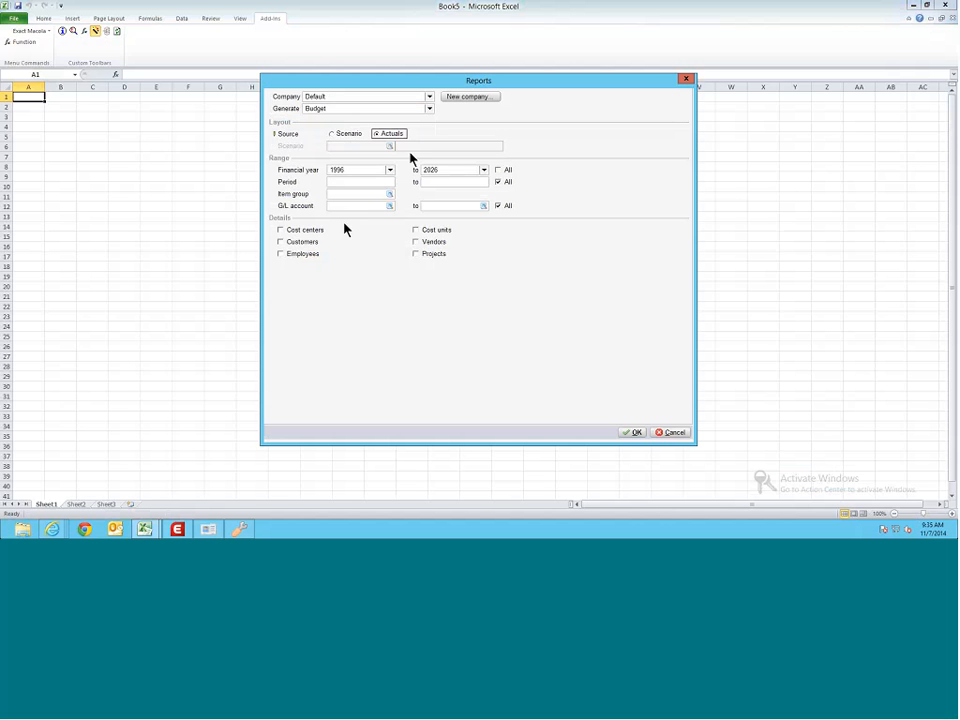
Step: Limit the report range to financial year 2014 through 2014 and periods 1 to 12
left_click(390, 172)
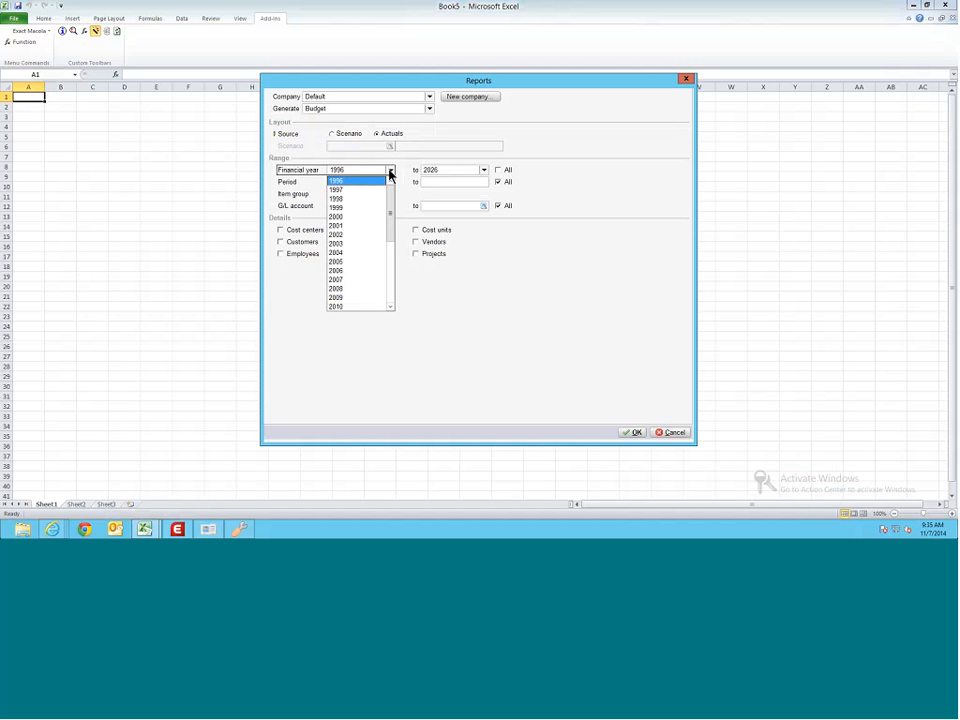
left_click(391, 281)
left_click(338, 216)
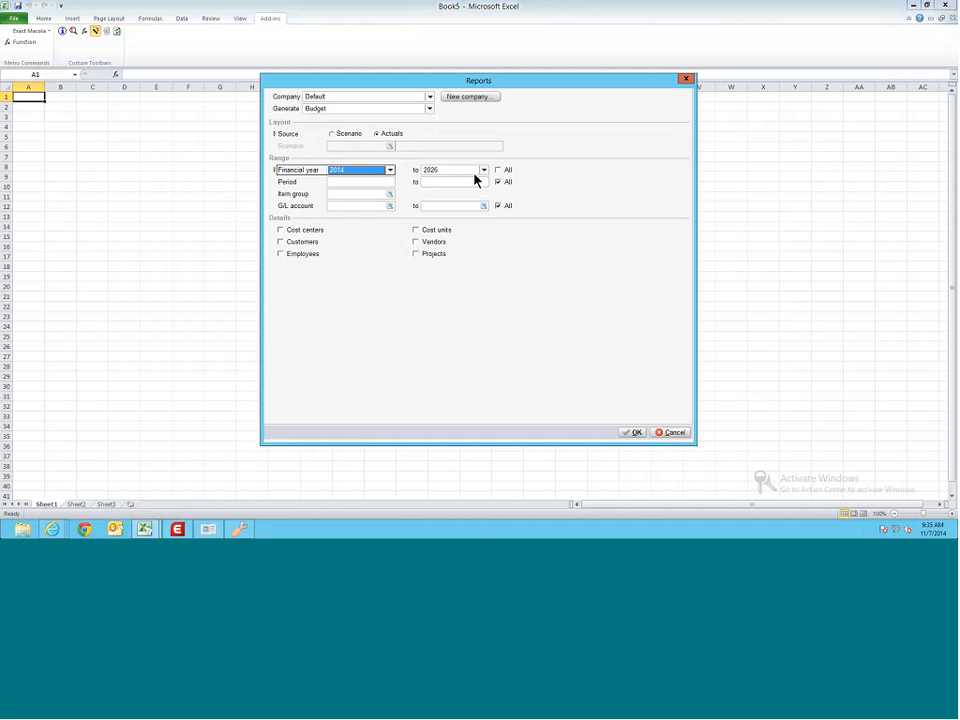
left_click(484, 171)
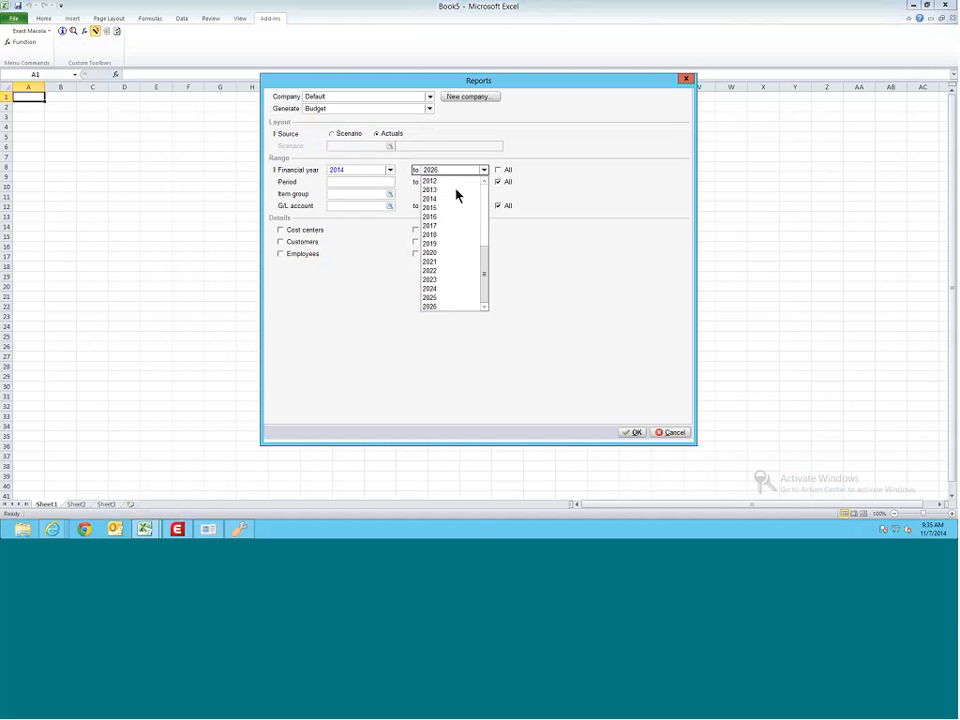
left_click(450, 198)
left_click(375, 181)
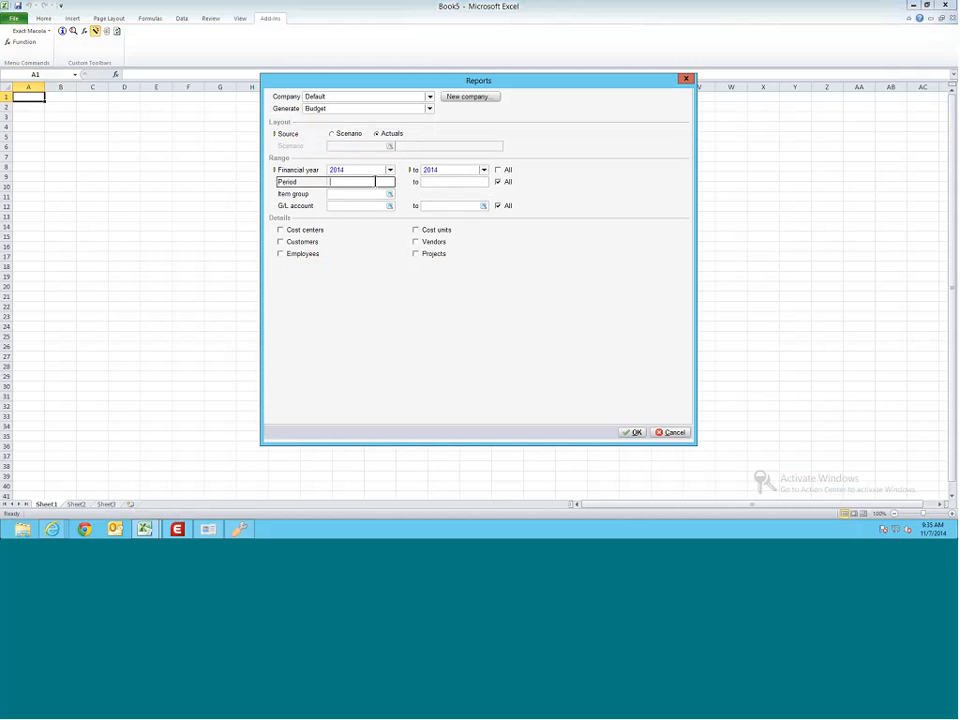
type("1")
left_click(440, 182)
type("2")
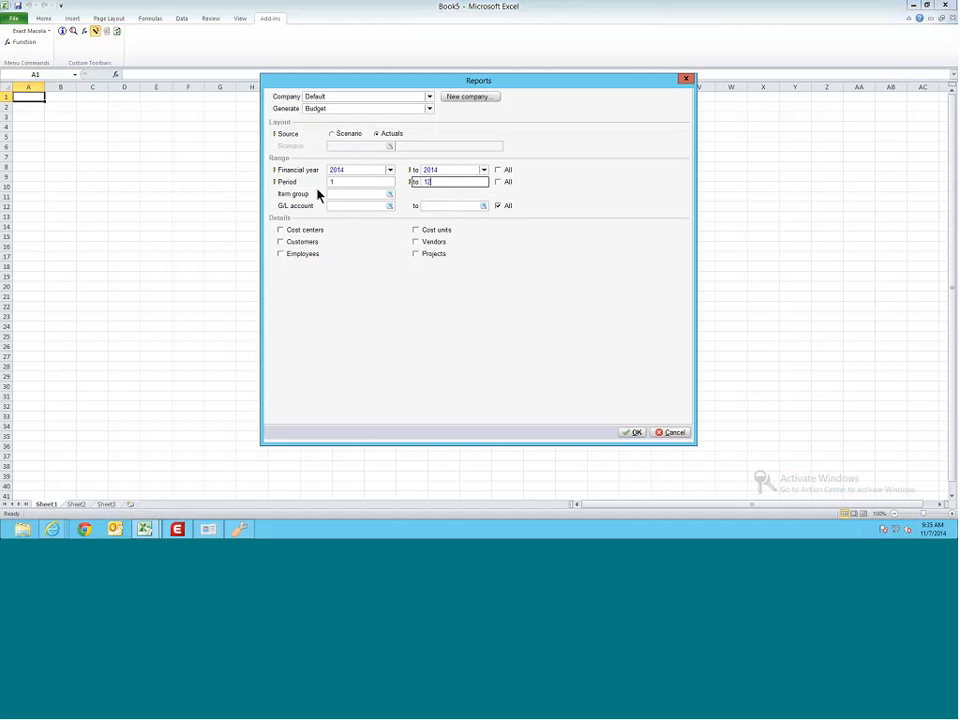
Step: Include cost centers, cost units and customers as details for all G/L accounts and generate the report
left_click(374, 206)
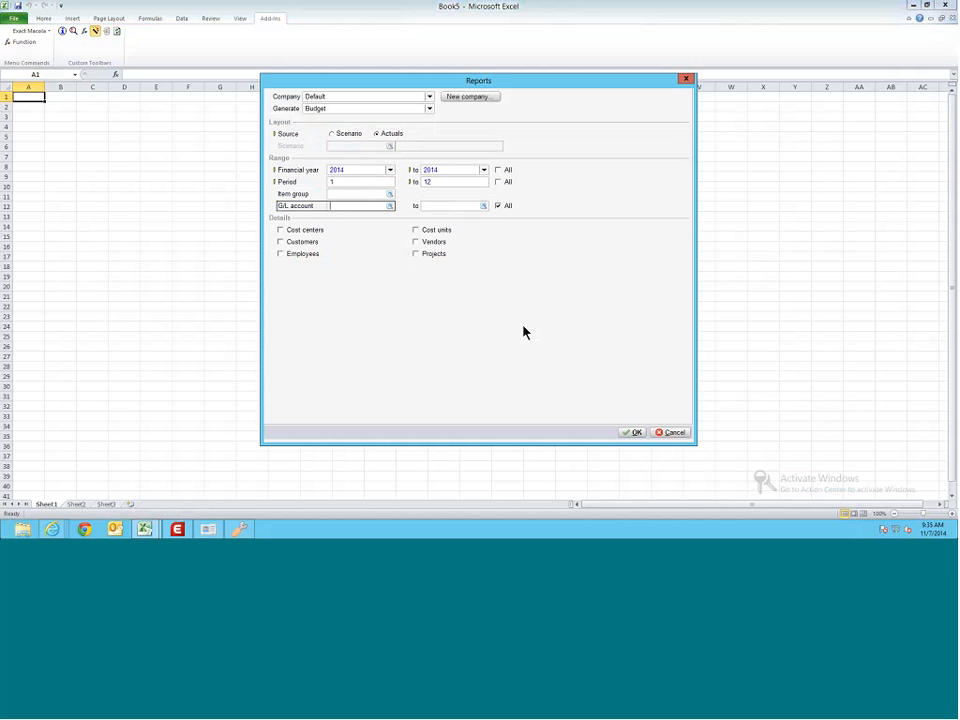
left_click(281, 230)
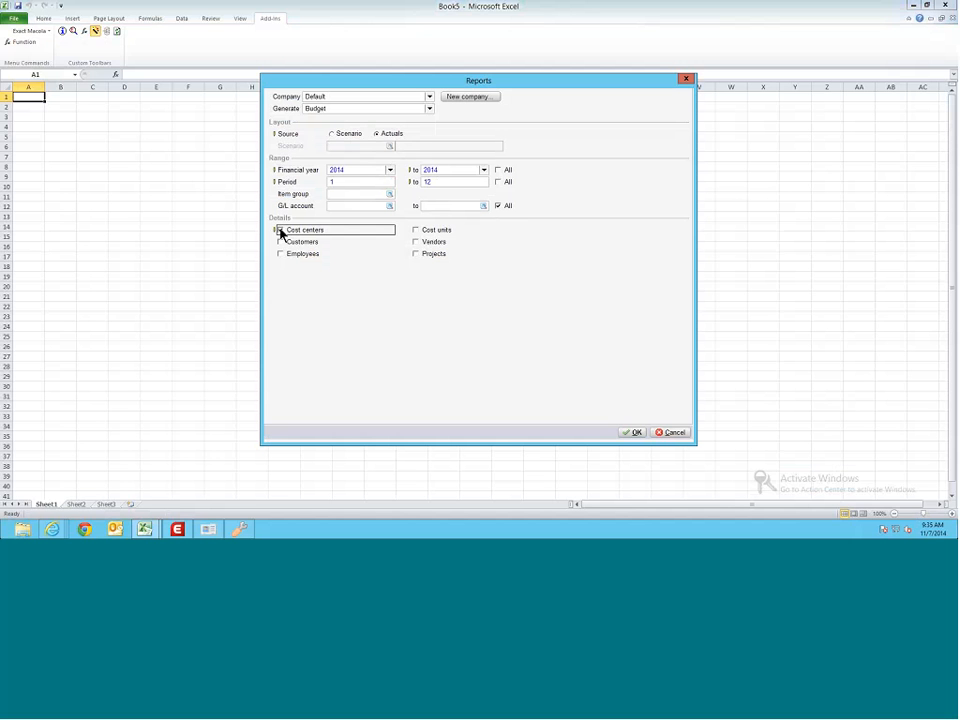
left_click(416, 230)
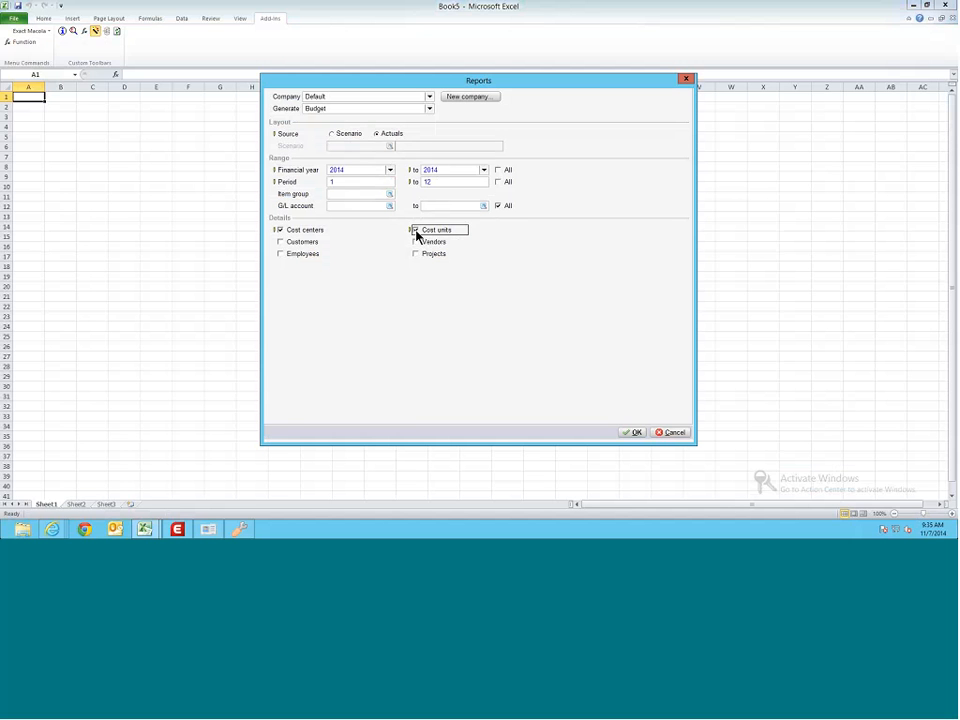
left_click(281, 242)
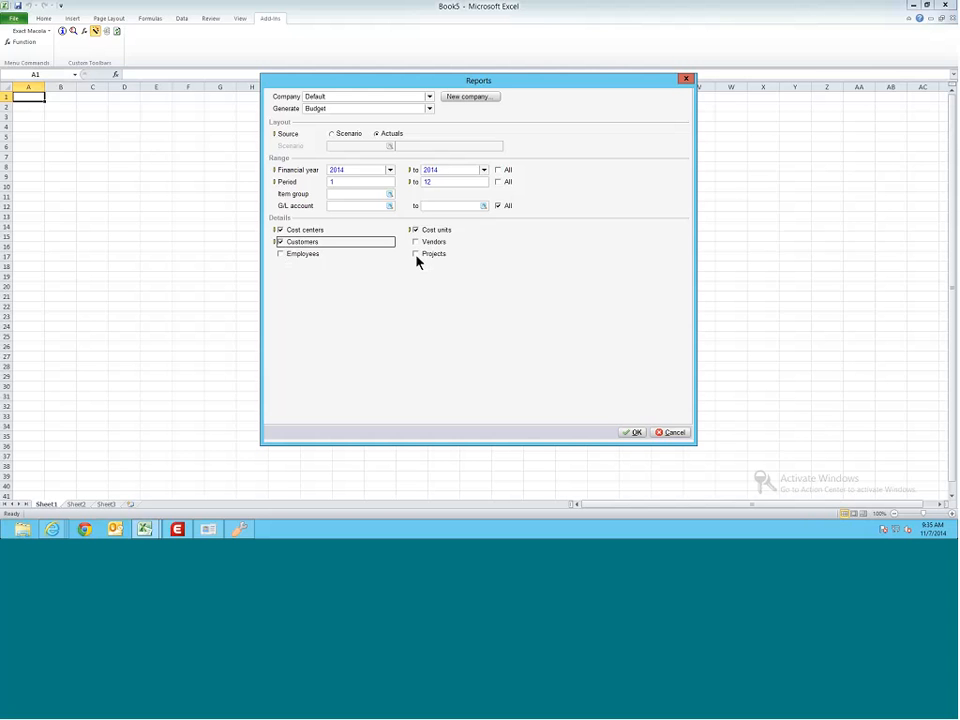
left_click(633, 432)
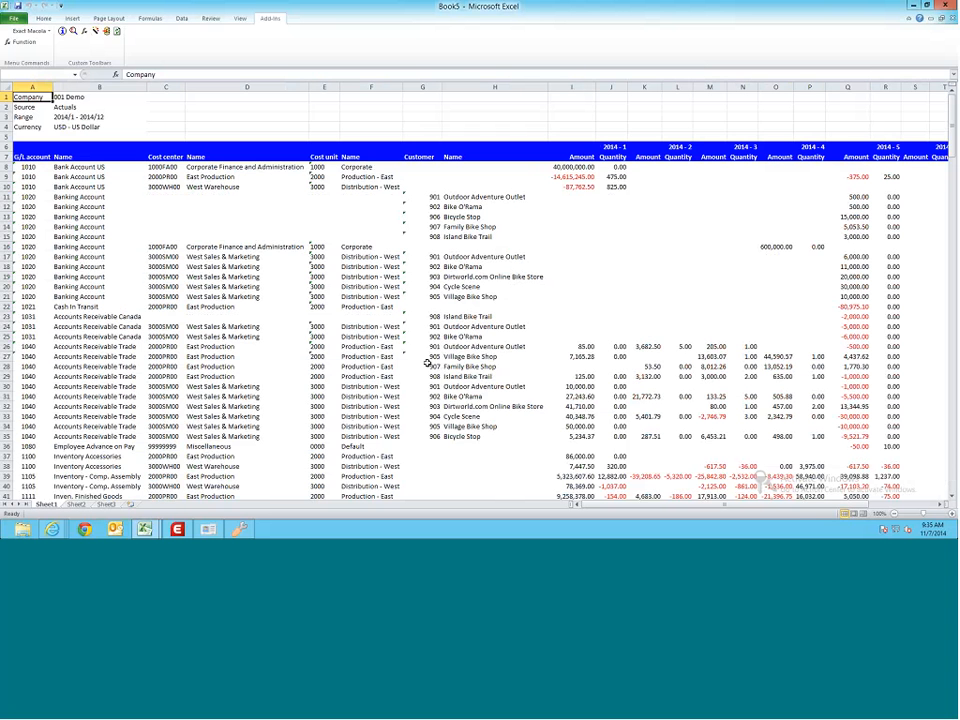
Step: Look over the G/L account and cost center columns of the generated report, down to the 3102 Sales Adventure Bikes rows
left_click(48, 167)
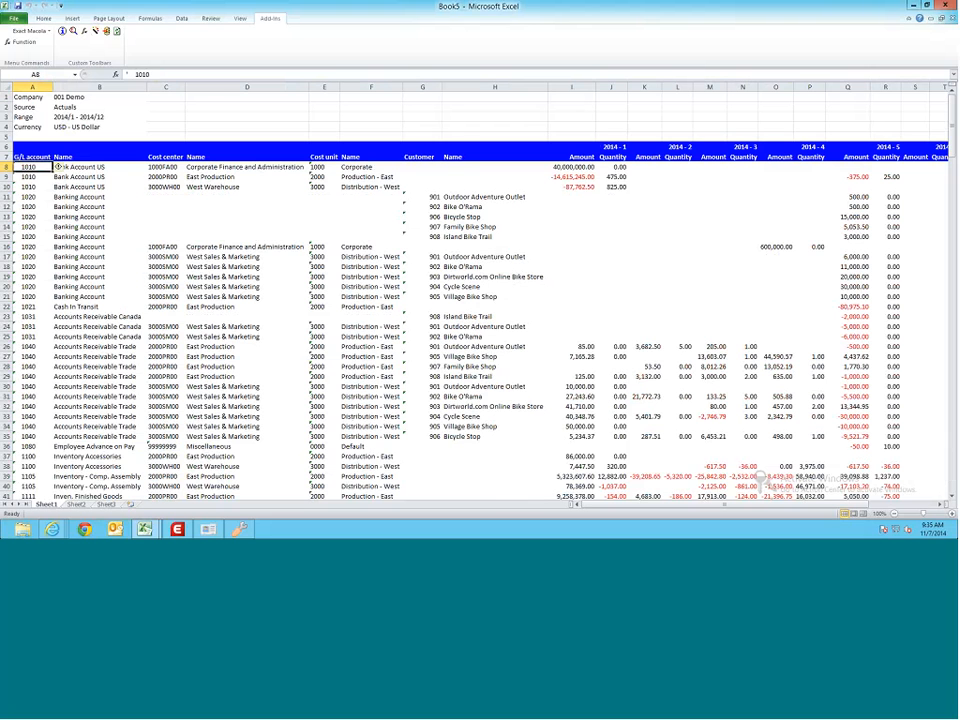
left_click(160, 167)
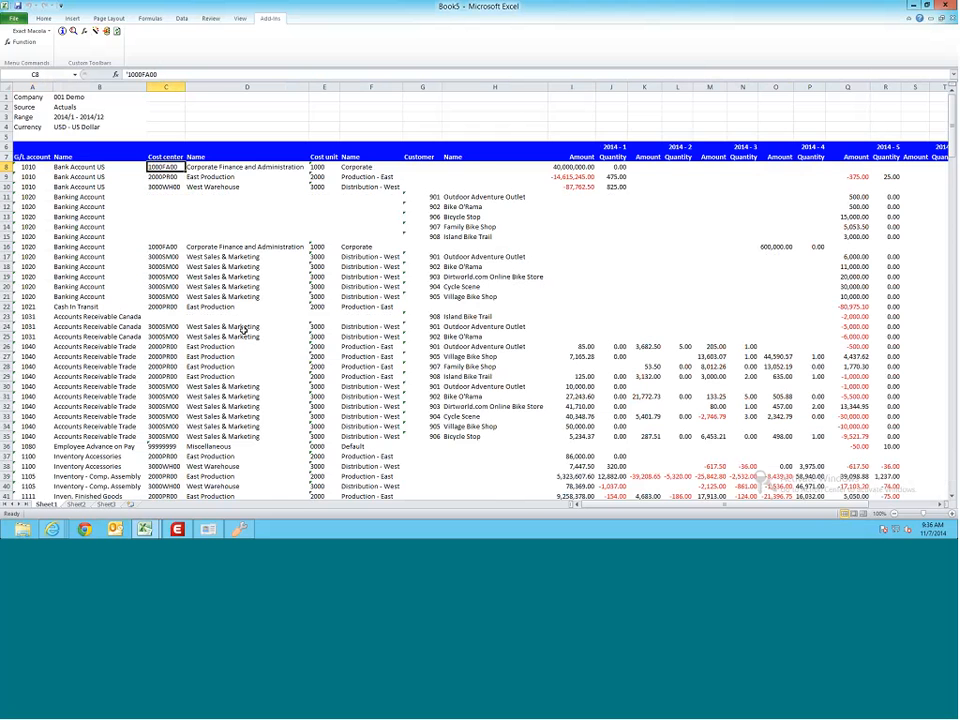
scroll(302, 337, "down", 3)
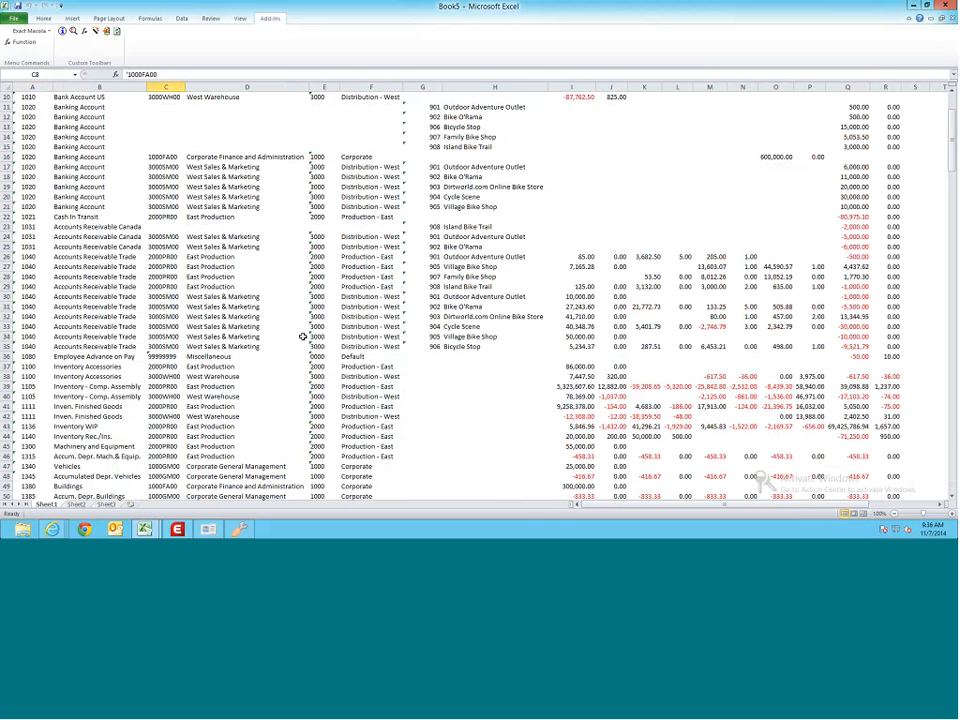
scroll(302, 337, "down", 4)
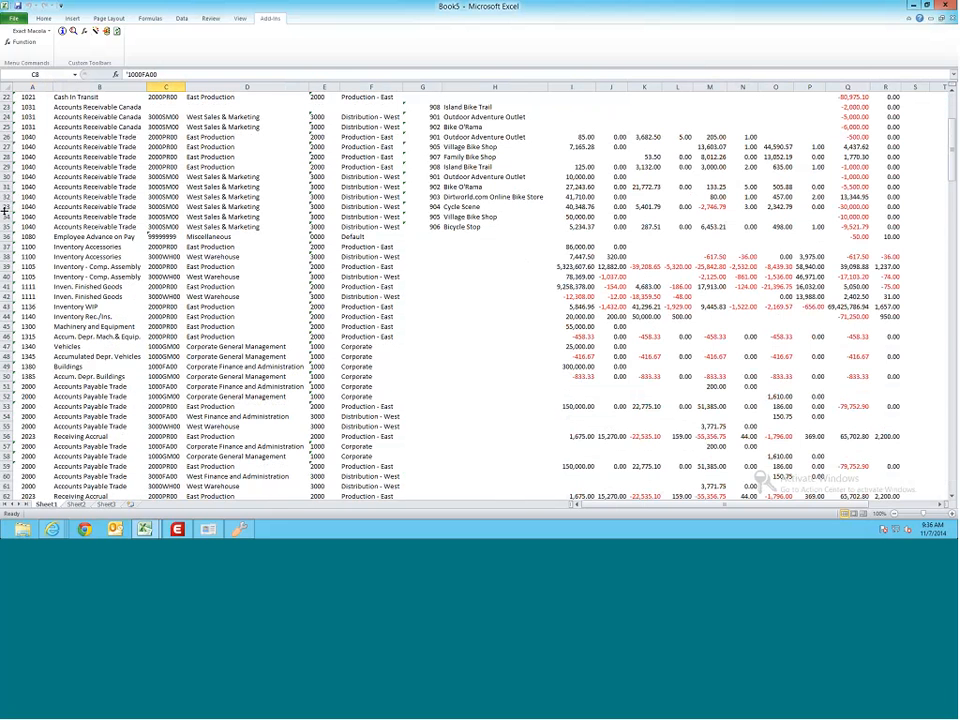
scroll(38, 201, "down", 20)
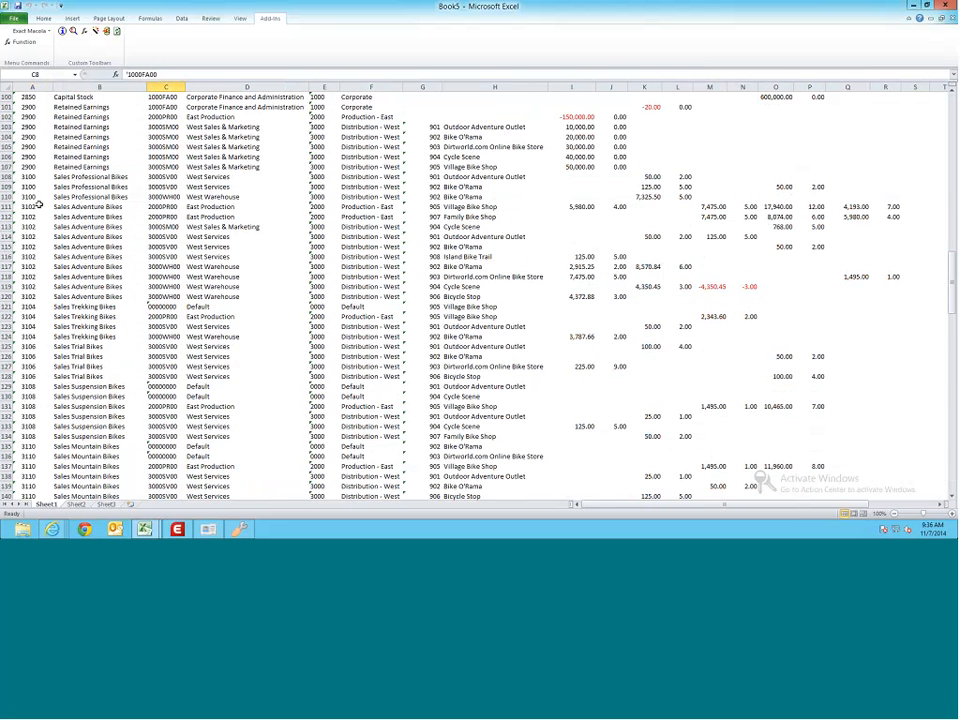
Step: Examine the customers, cost centers, cost units, amounts and quantities on the account 3102 Sales Adventure Bikes rows
left_click(455, 207)
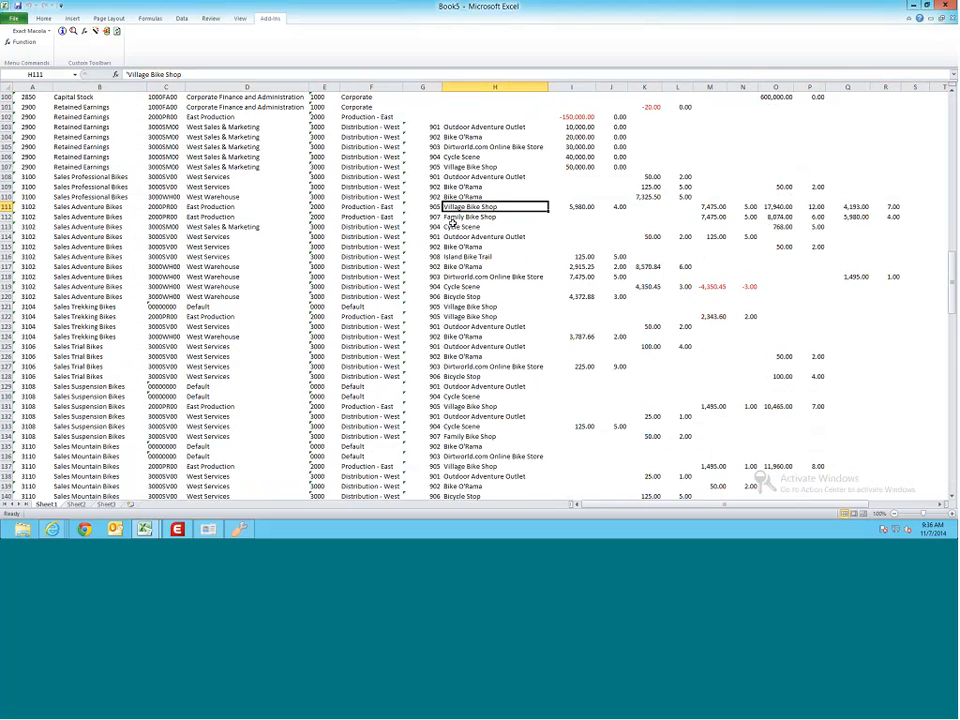
left_click(58, 217)
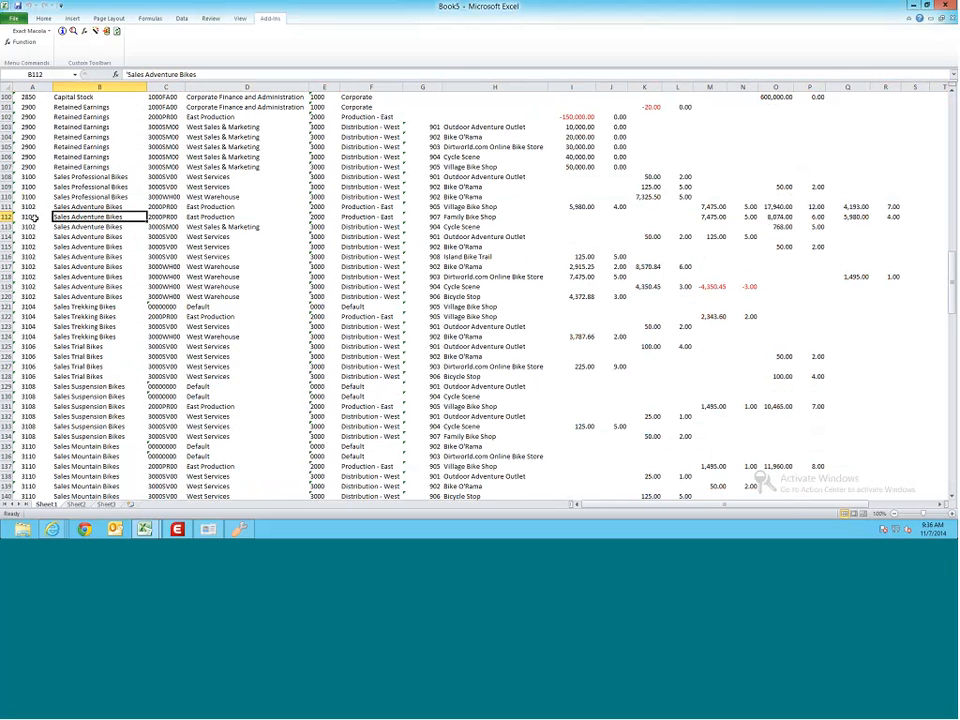
left_click(456, 217)
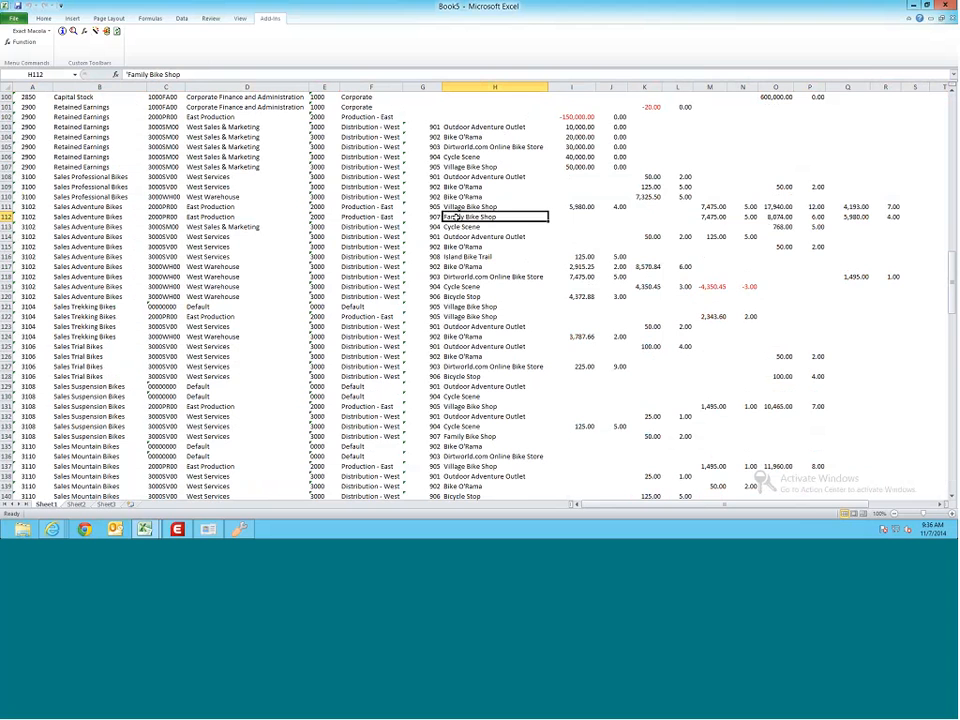
left_click(48, 227)
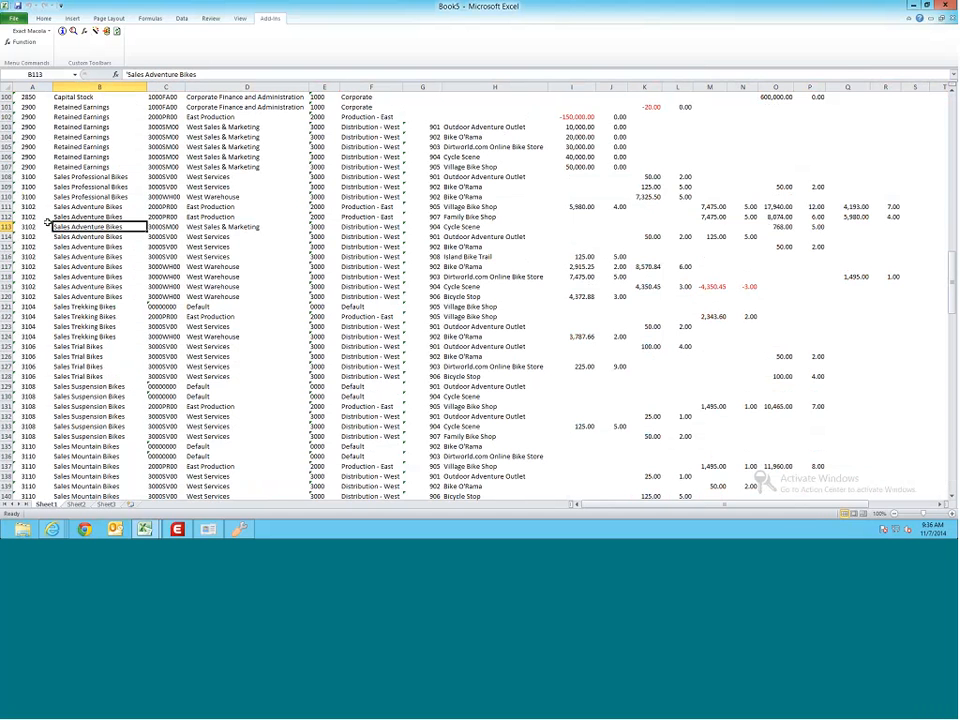
key("Right")
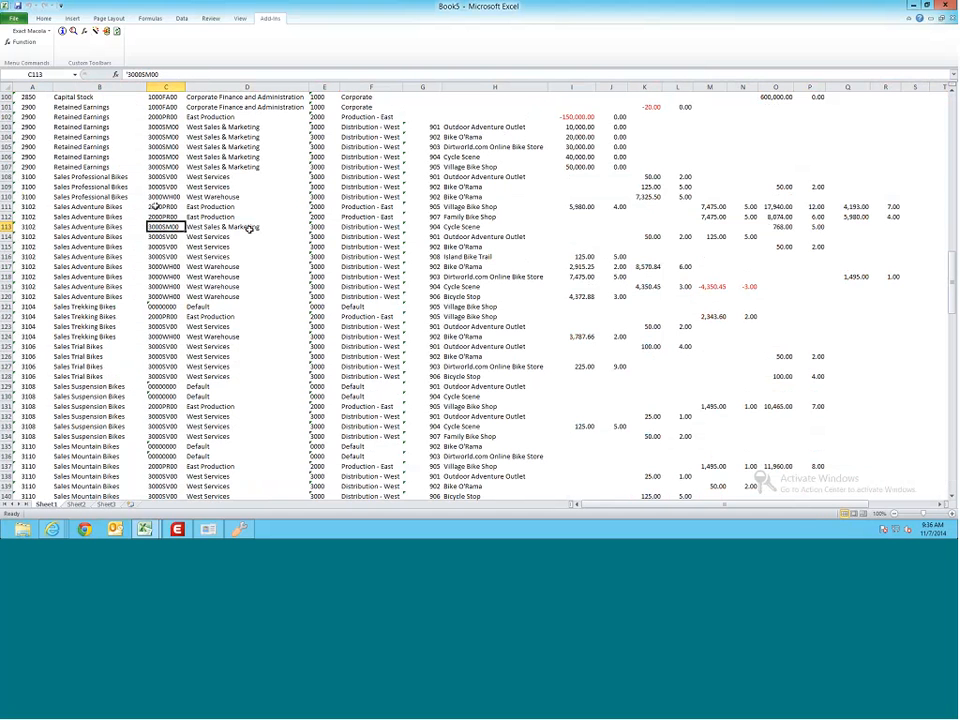
left_click(447, 226)
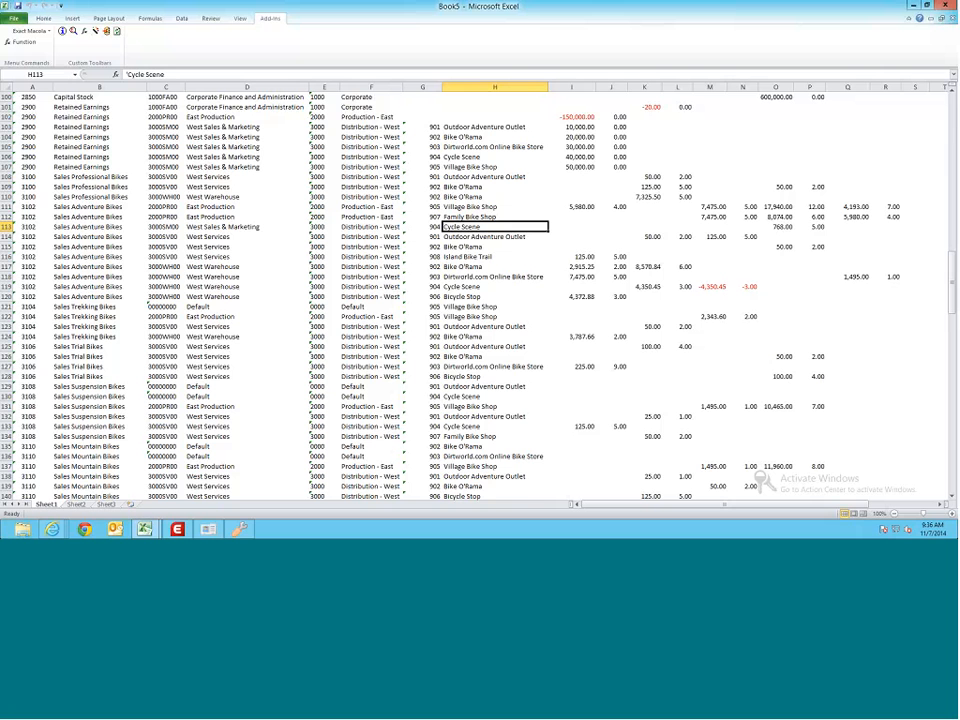
left_click(586, 208)
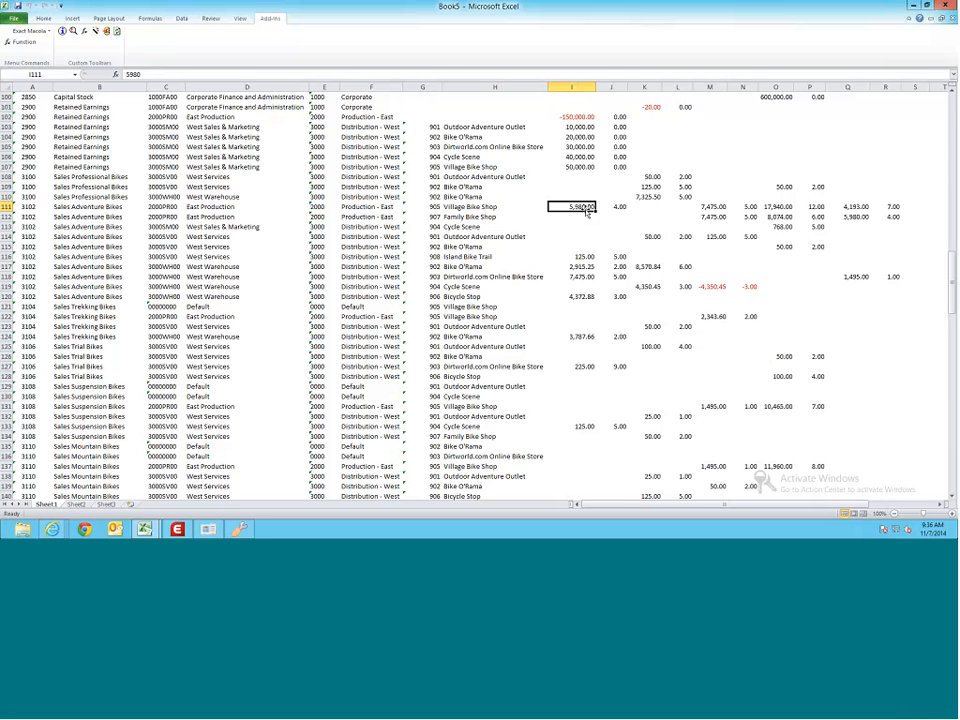
left_click(616, 207)
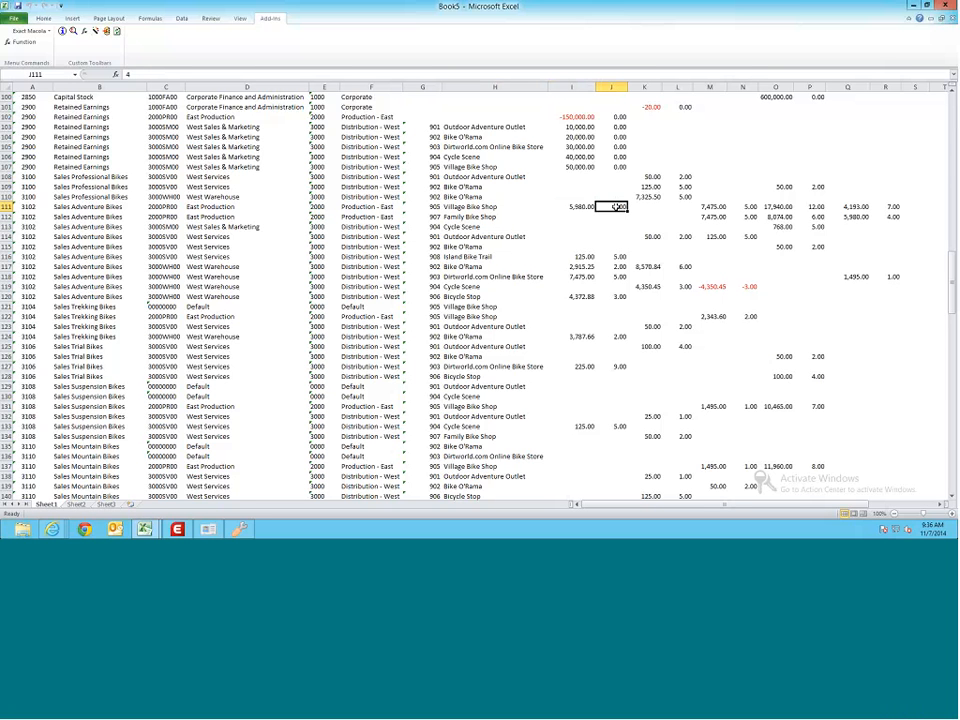
left_click(447, 208)
left_click(318, 207)
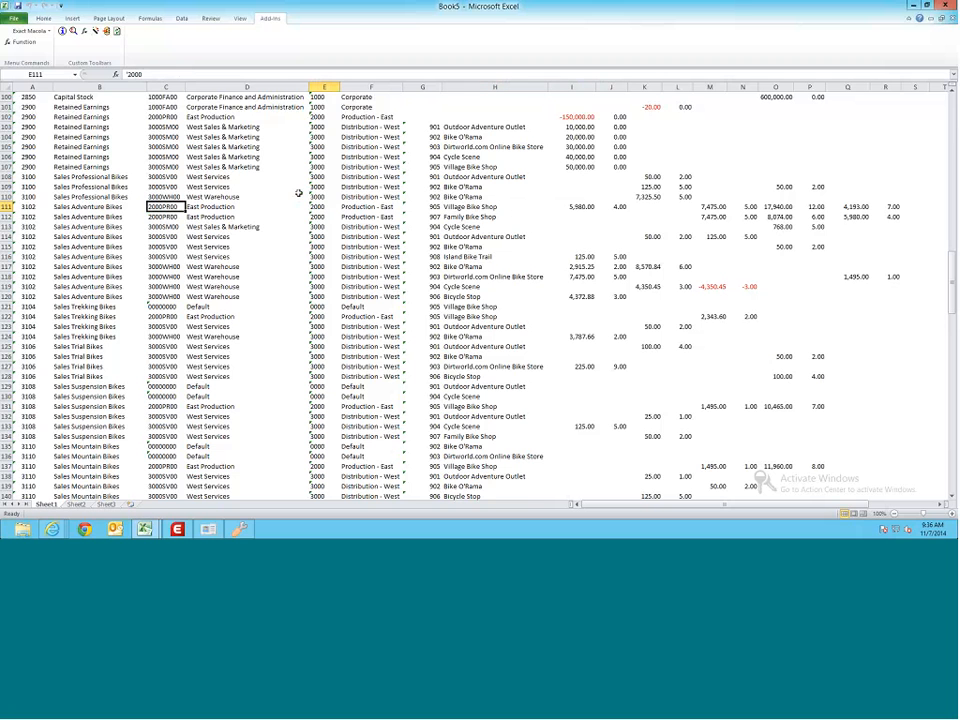
left_click(33, 207)
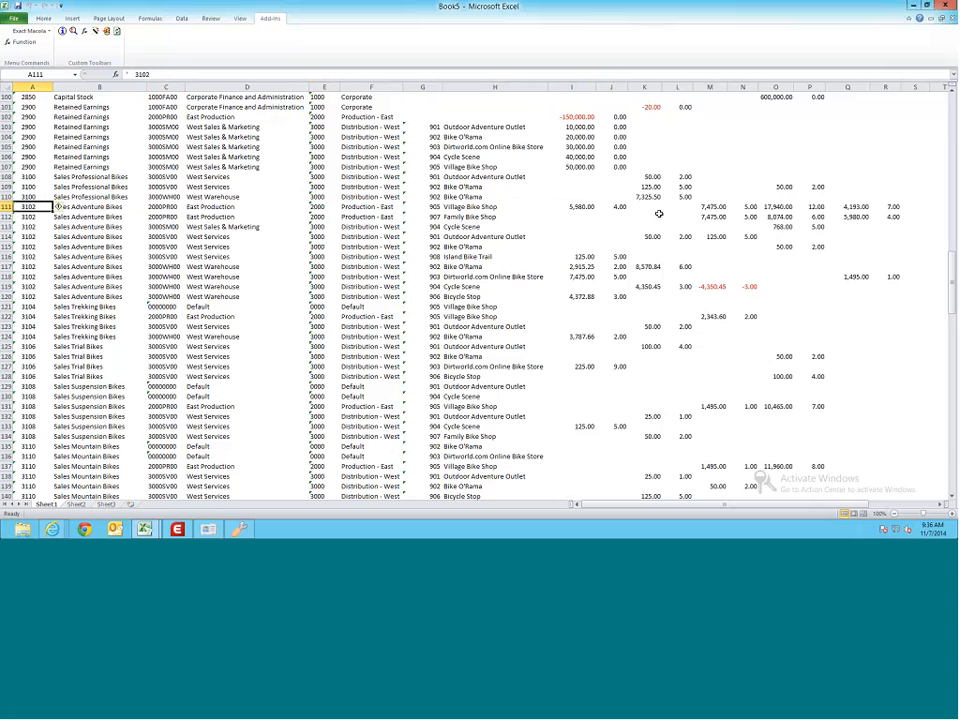
Step: Go back to the early part of the report and review the period amounts on the balance sheet account rows
scroll(659, 213, "up", 3)
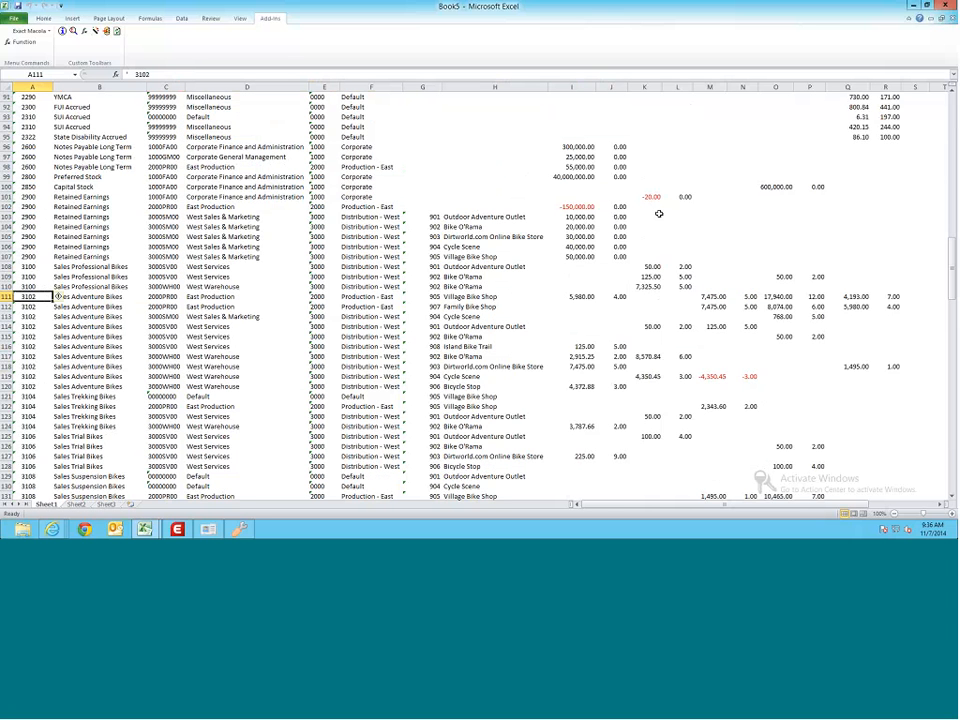
scroll(665, 216, "up", 20)
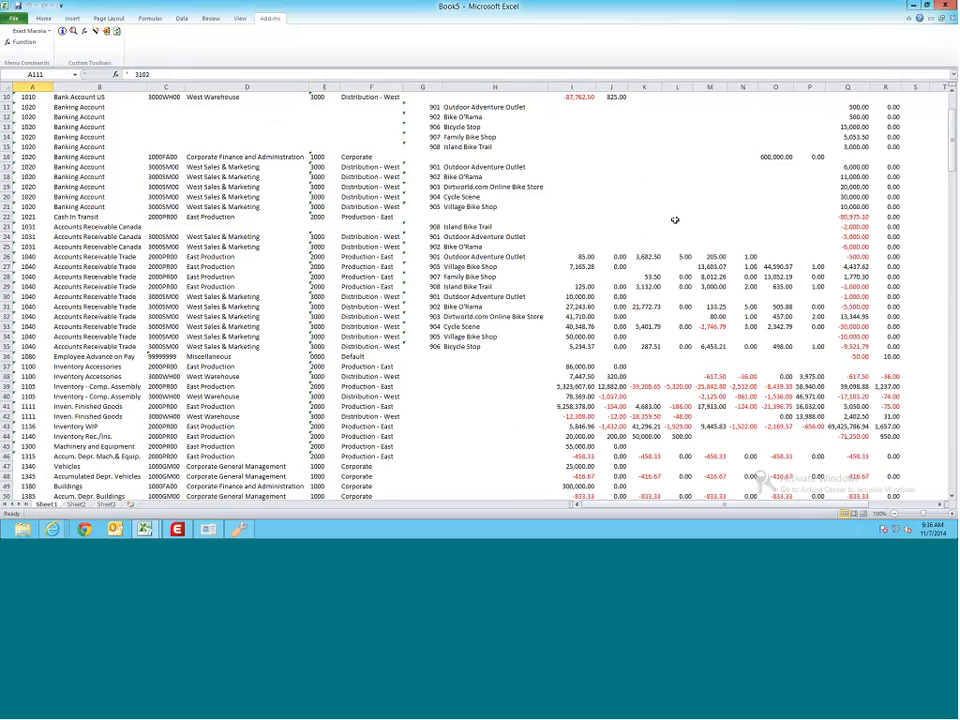
scroll(675, 220, "down", 2)
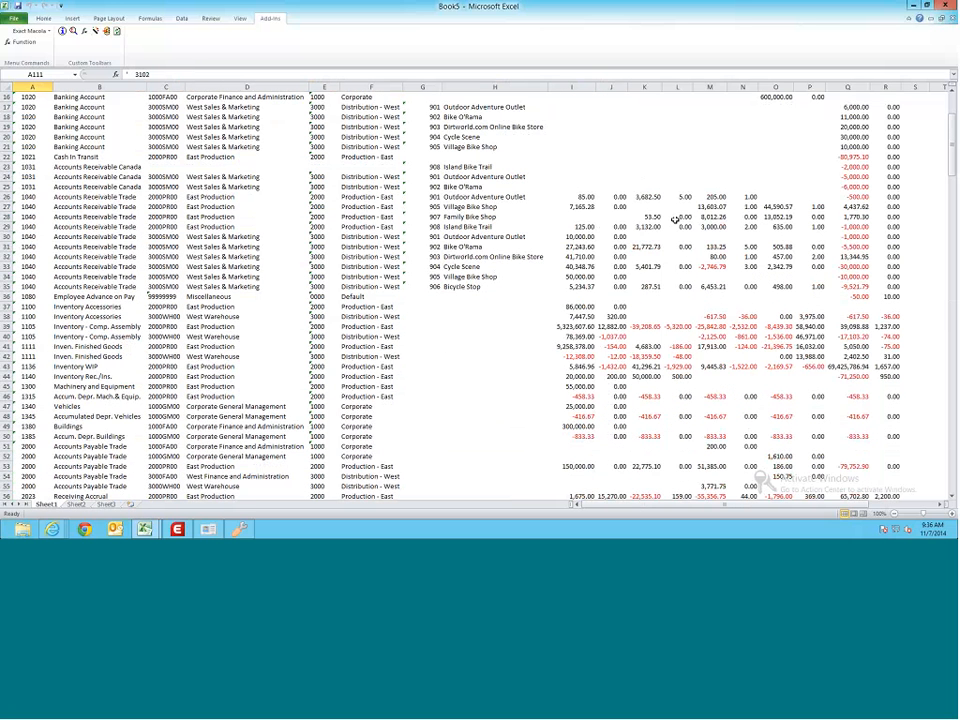
Step: Review the report rows from the receivable accounts down to the 3102 Sales Adventure Bikes rows
scroll(675, 219, "down", 4)
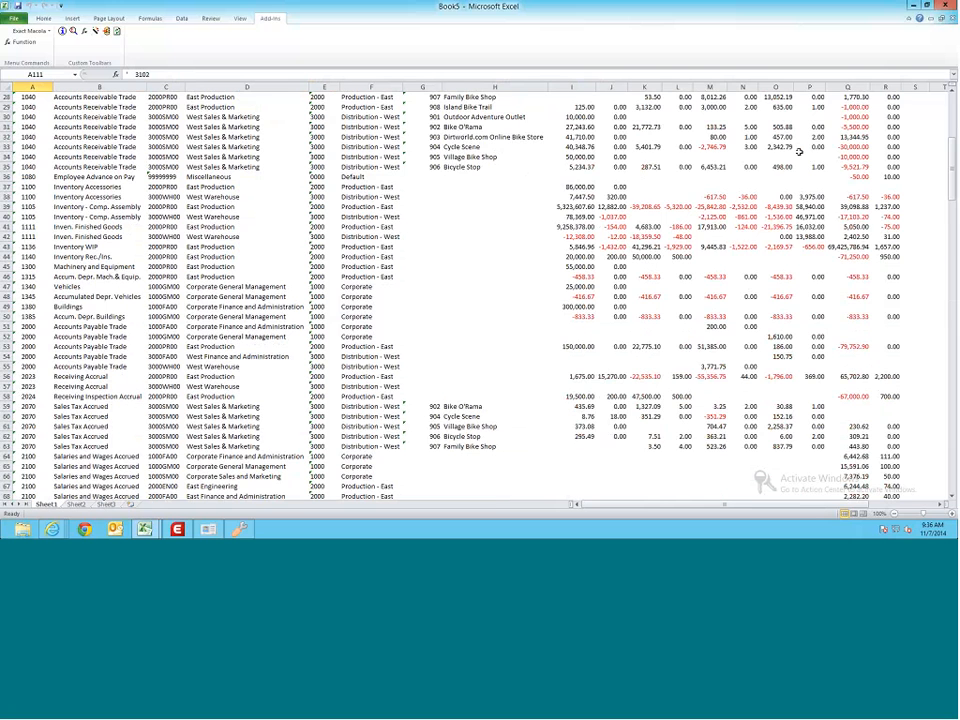
scroll(800, 150, "down", 18)
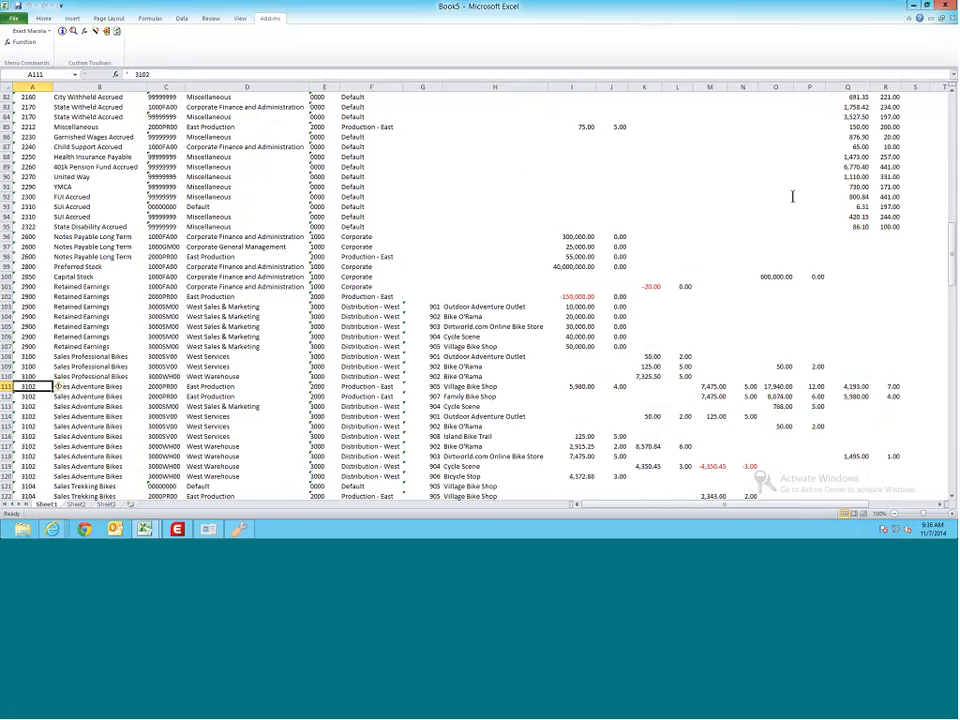
right_click(46, 505)
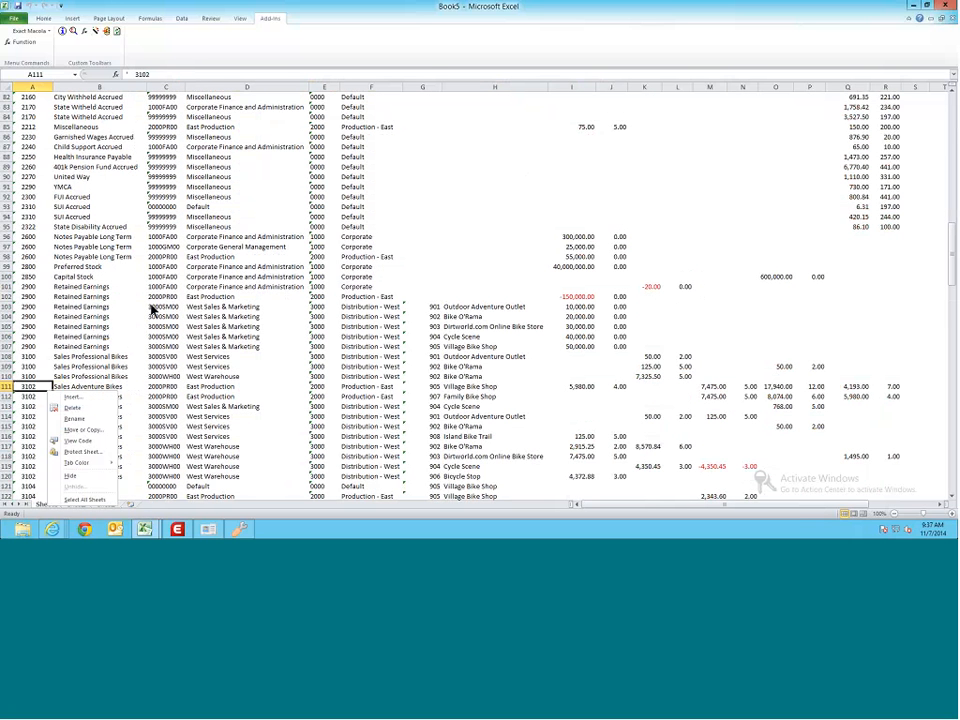
left_click(152, 310)
Step: Check Sheet2 and Sheet3, and close the Book5 workbook without saving it
left_click(78, 504)
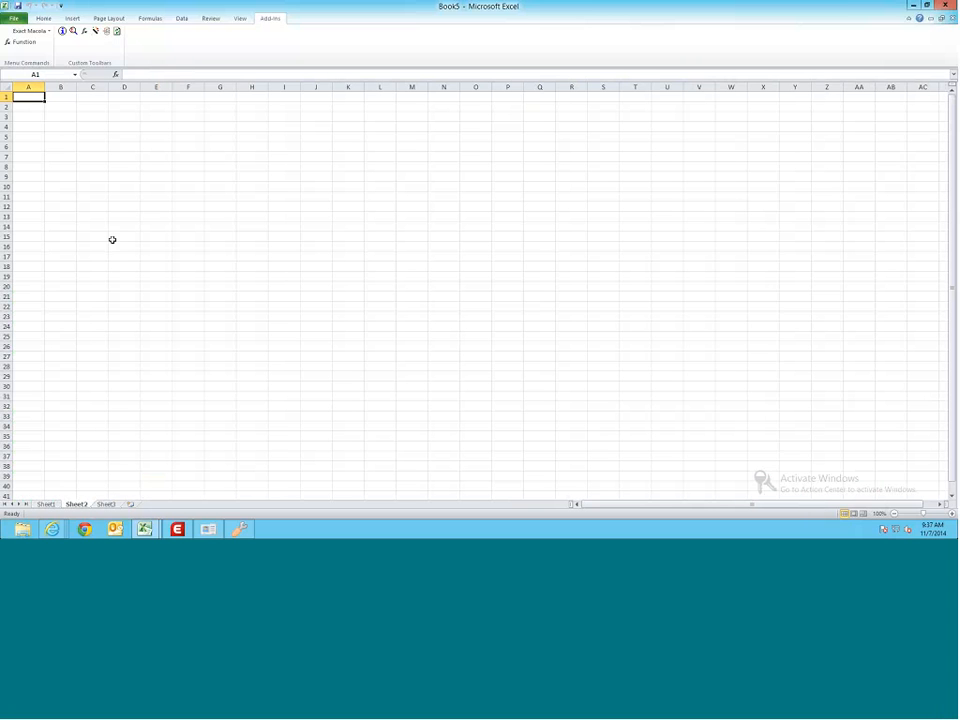
left_click(117, 505)
left_click(948, 18)
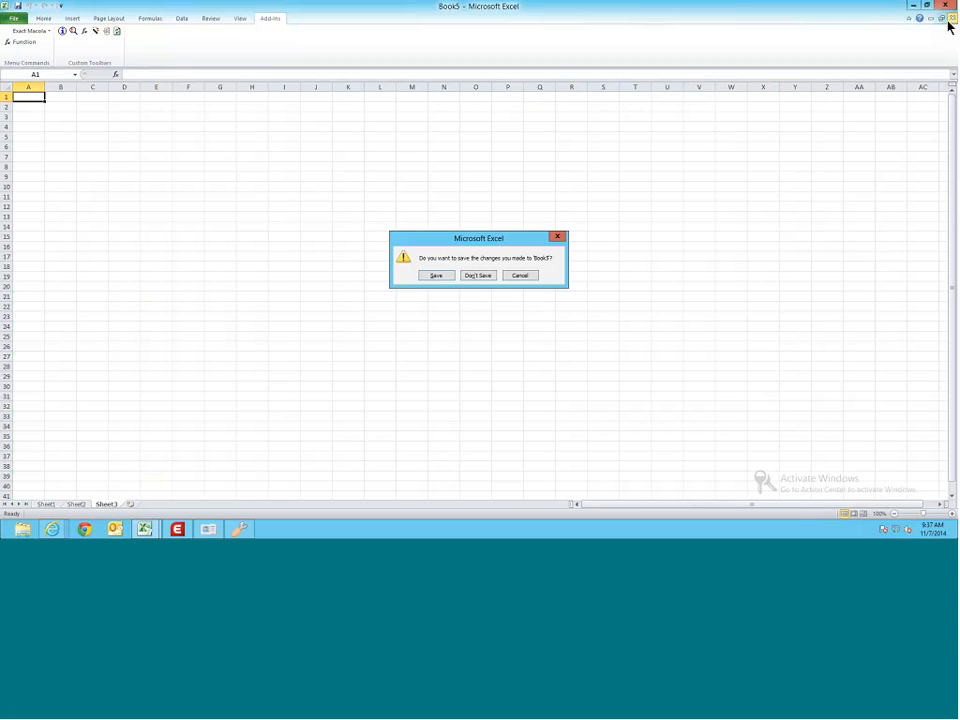
left_click(478, 276)
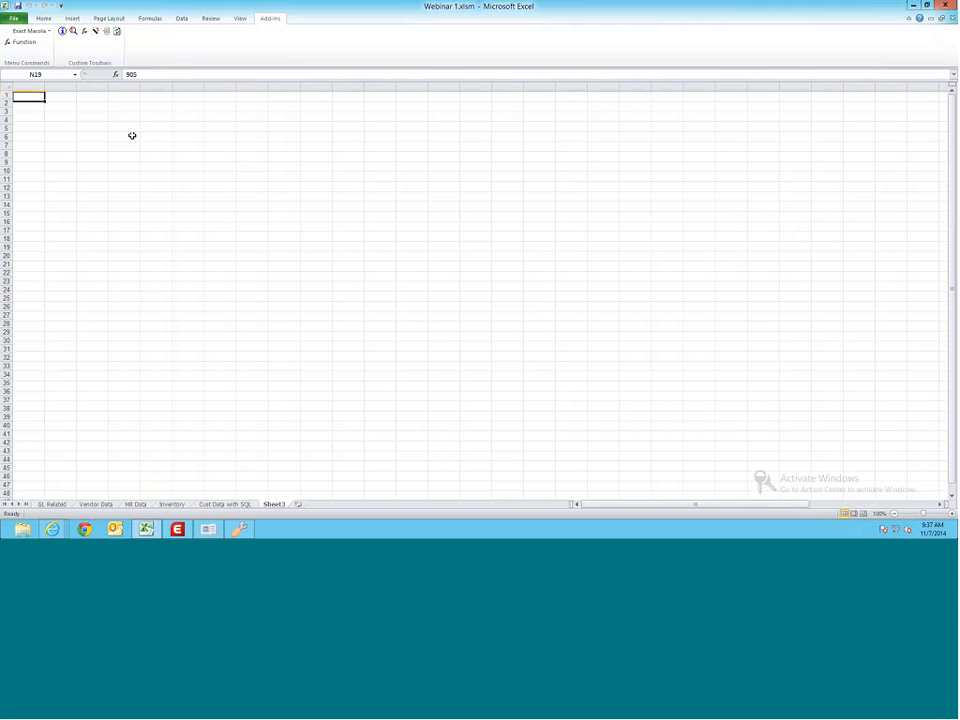
Step: Create a new blank workbook and open the add-in's report generator
left_click(13, 18)
left_click(20, 133)
double_click(92, 90)
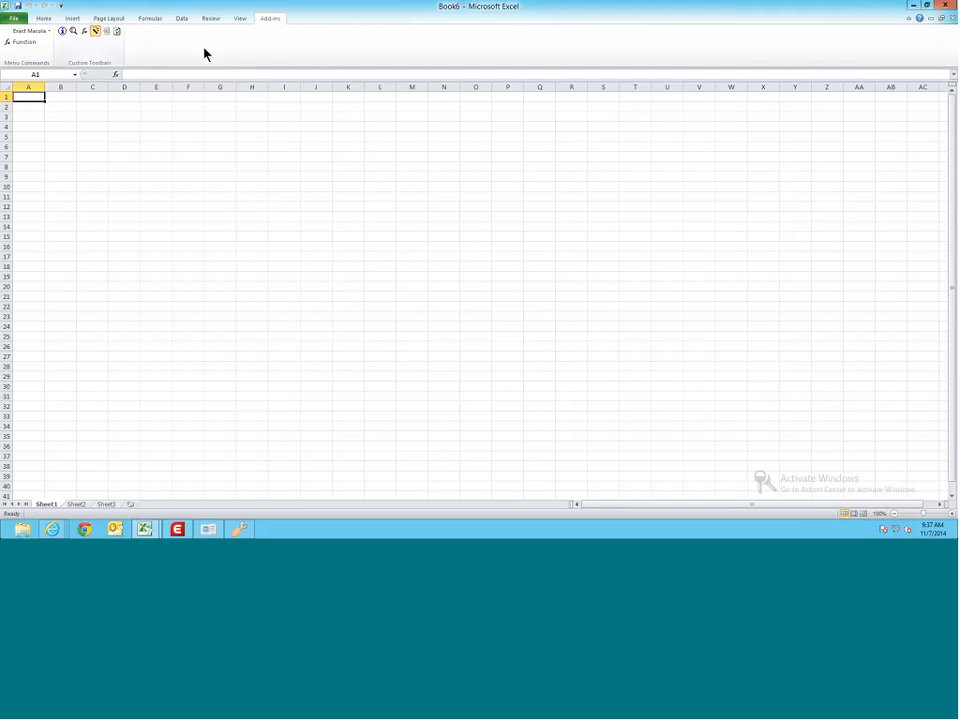
Step: Set the report type to Budget, with Scenario as the source and 2002 as the budget scenario
left_click(429, 108)
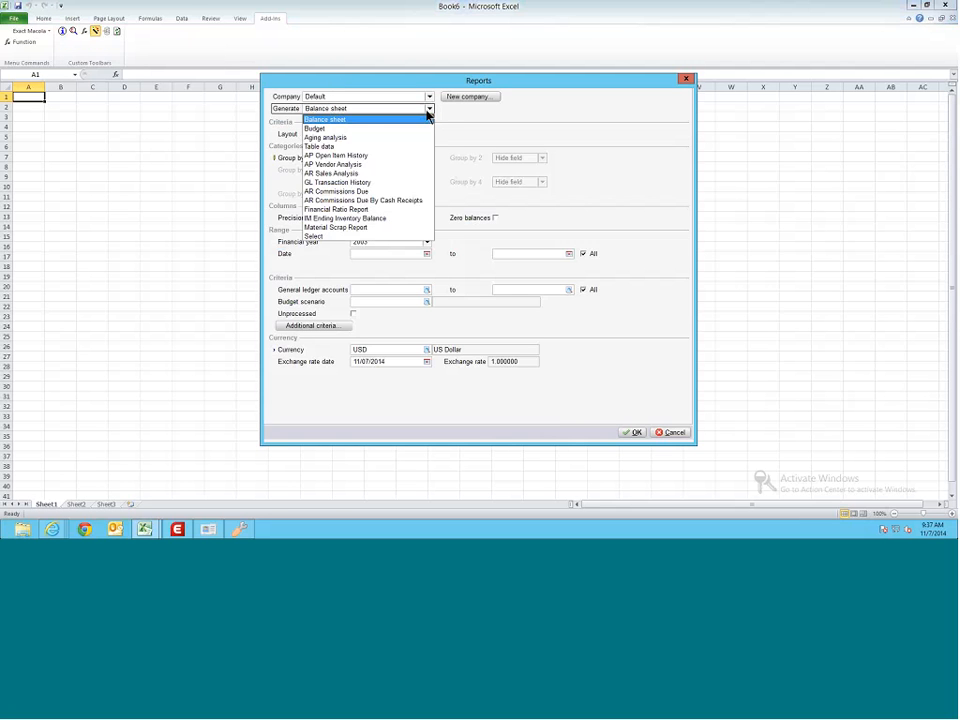
left_click(328, 129)
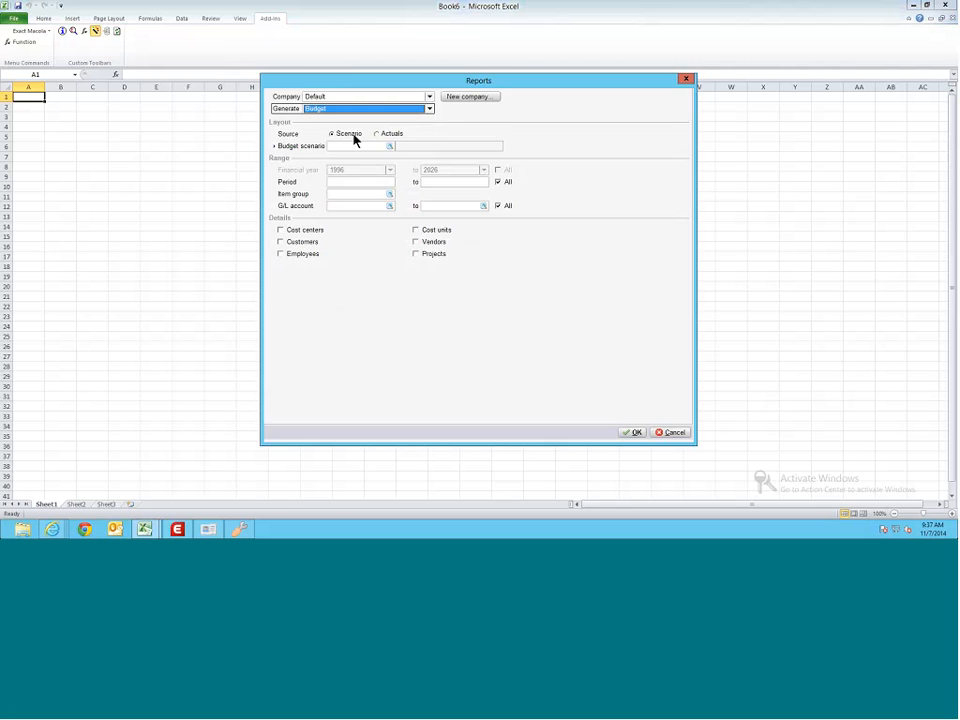
left_click(390, 146)
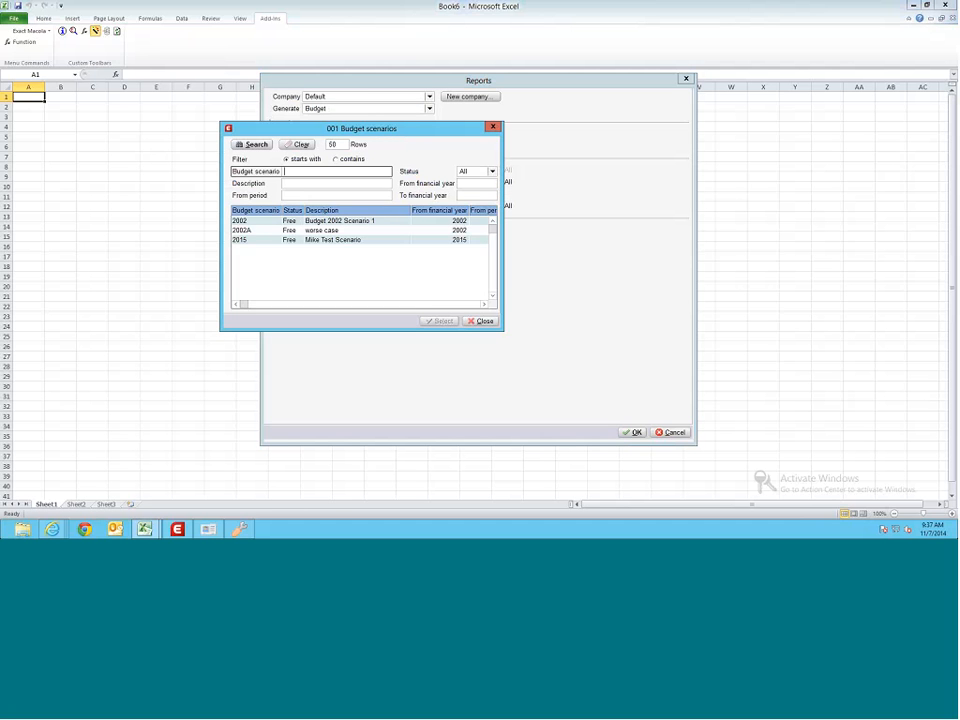
left_click(259, 236)
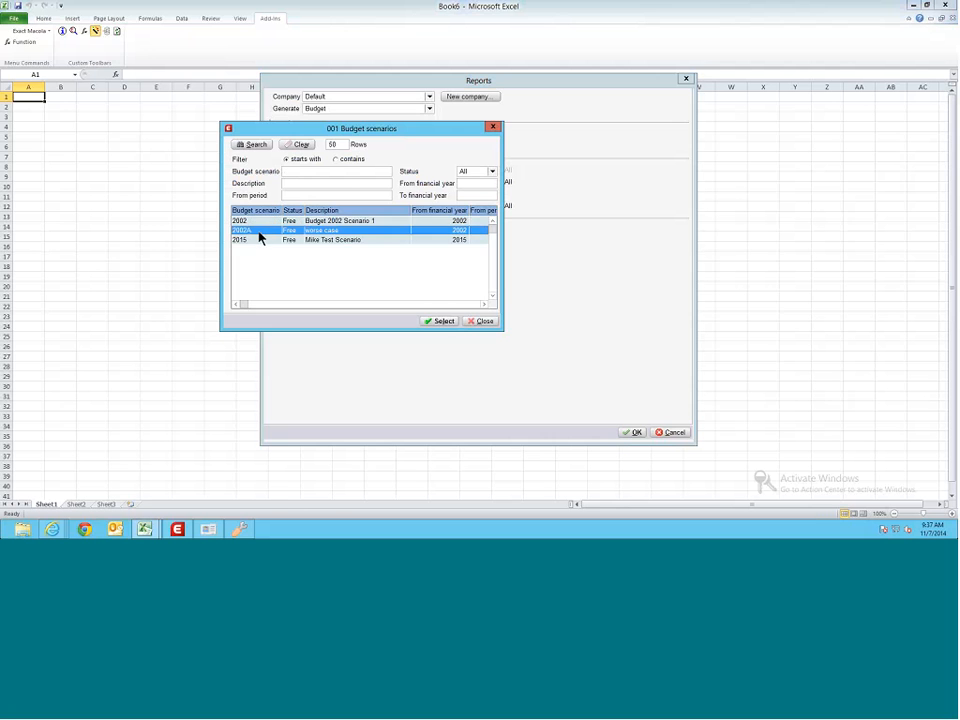
left_click(430, 323)
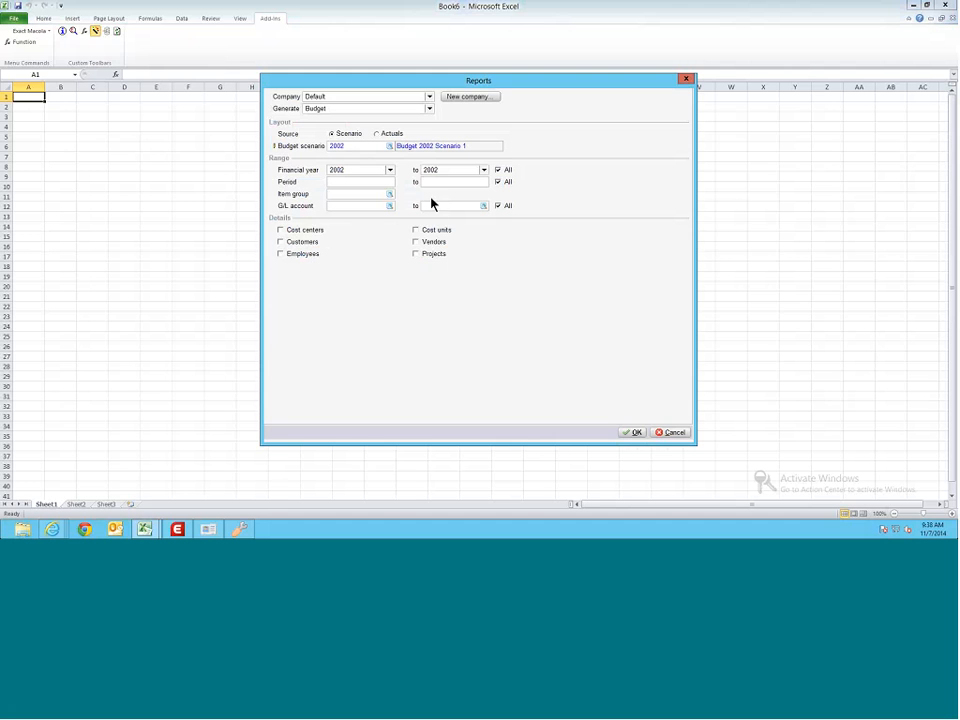
Step: Include cost centers, cost units and customers as details, generate the budget report and look at its period columns
left_click(282, 230)
left_click(281, 242)
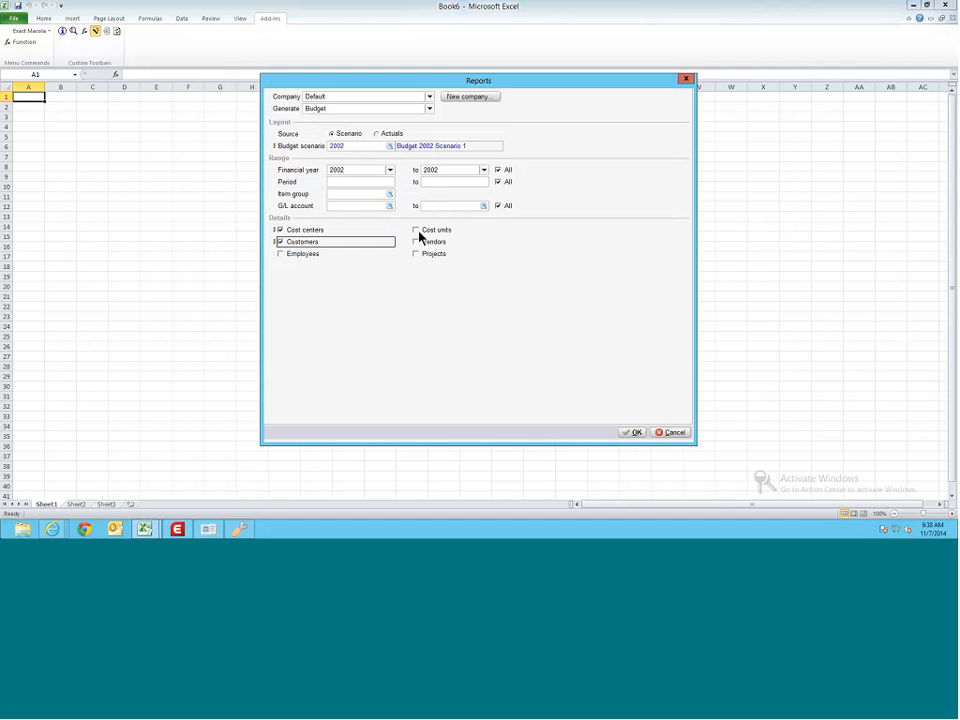
left_click(632, 432)
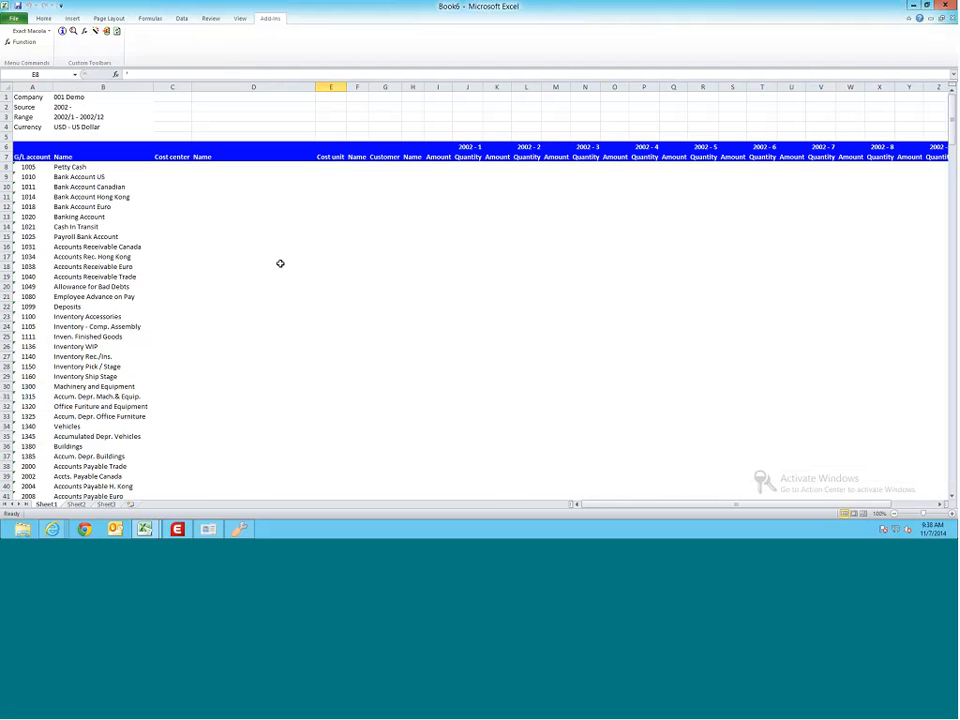
left_click(467, 167)
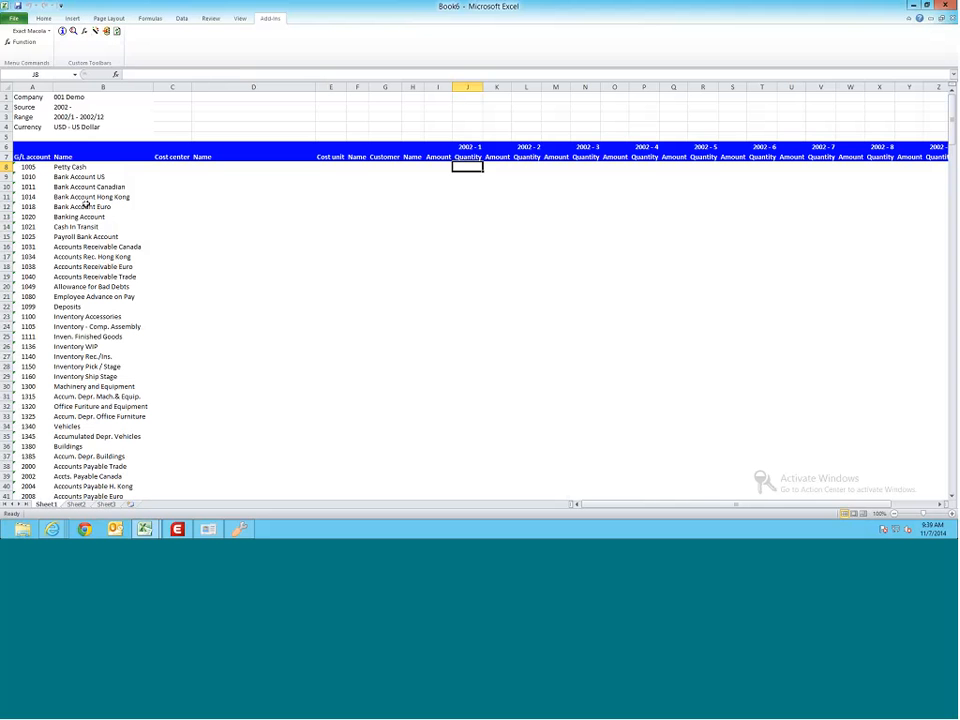
Step: Switch to the Webinar 1.xlsm workbook and view the Cost Center and Cost Unit Reporting section of the GL Related sheet
mouse_move(145, 527)
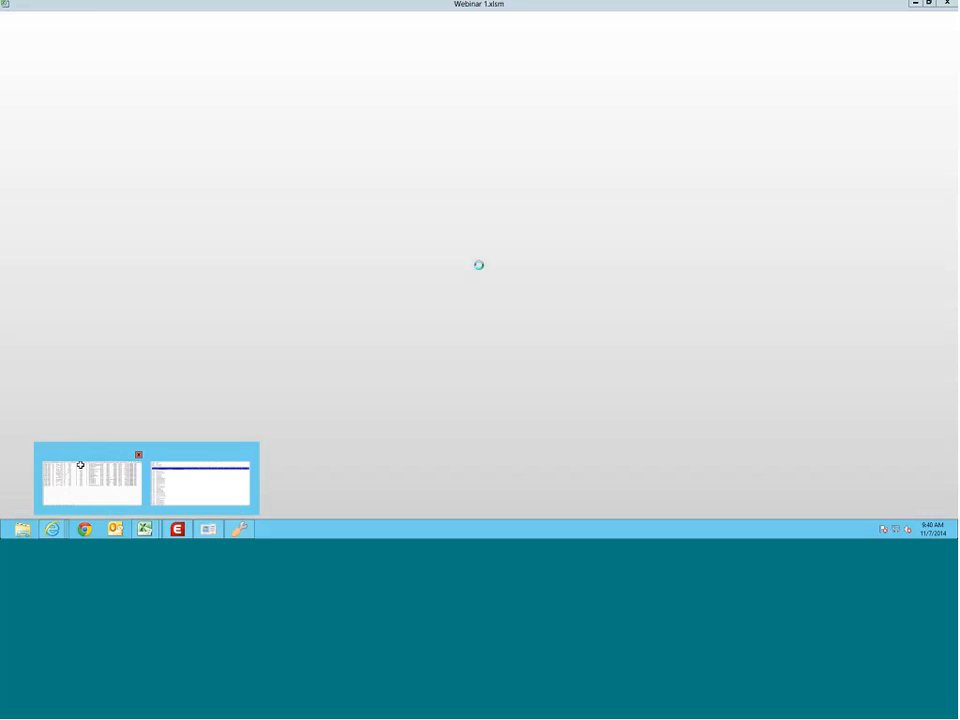
left_click(80, 465)
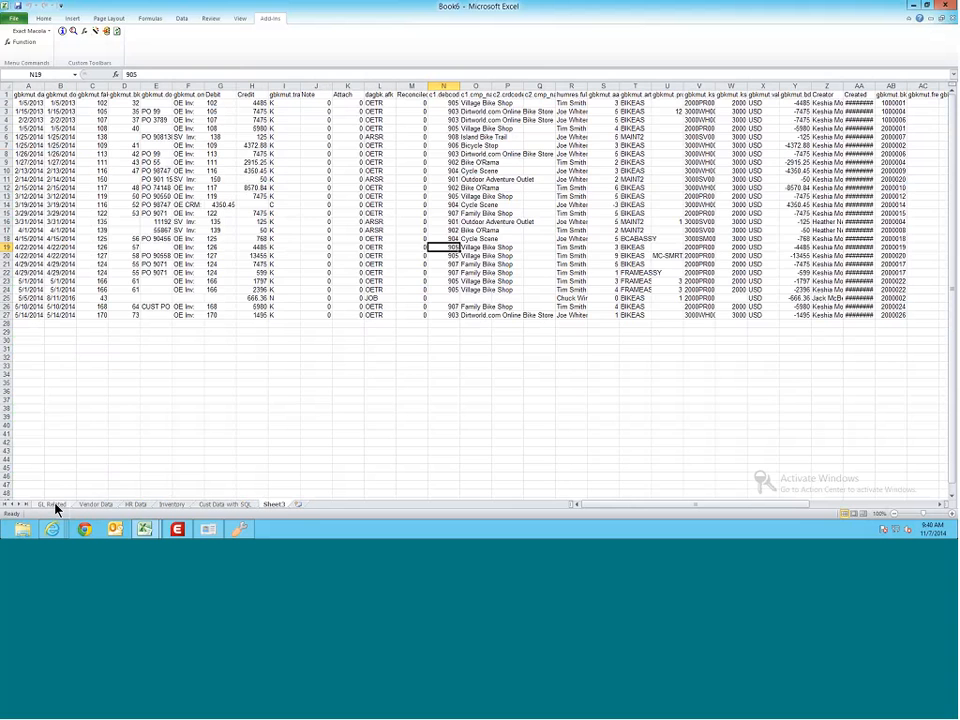
left_click(52, 504)
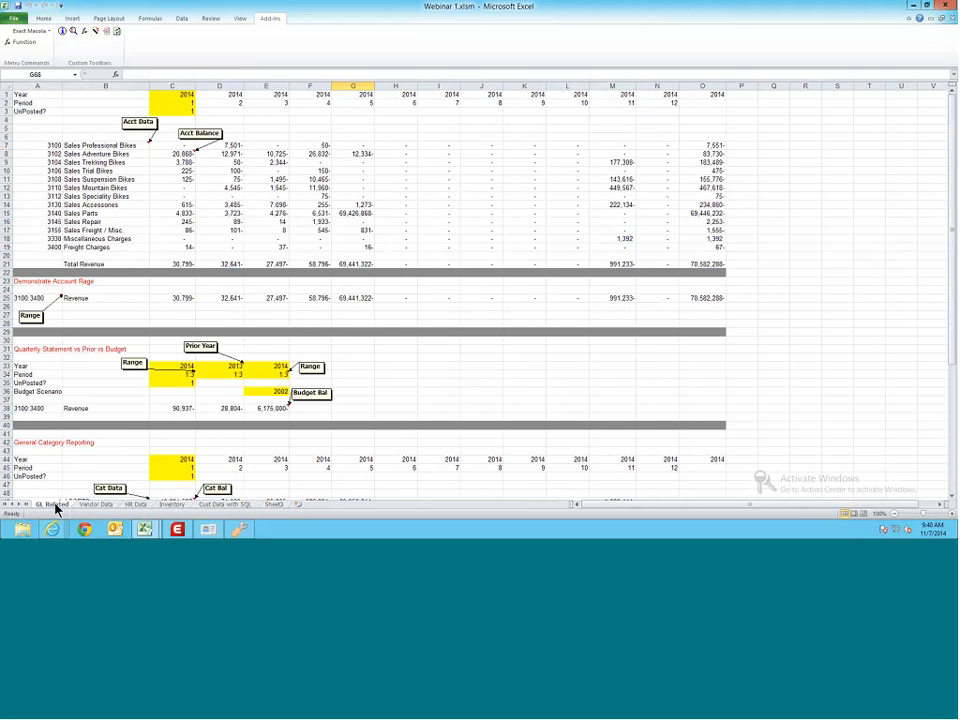
scroll(123, 433, "down", 2)
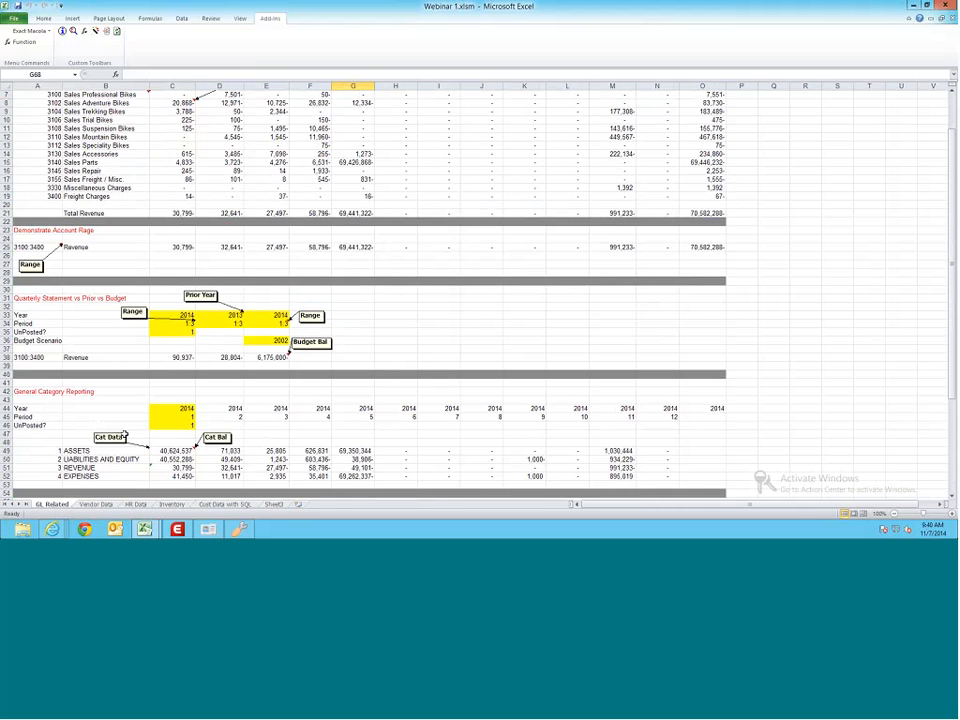
scroll(123, 433, "down", 1)
scroll(123, 433, "down", 5)
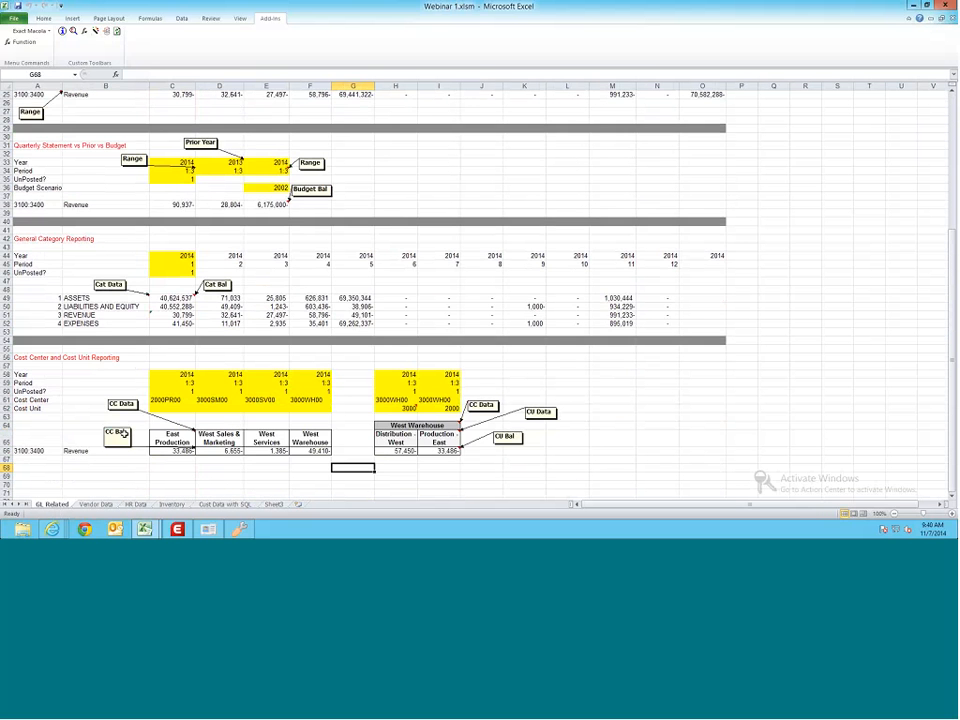
scroll(123, 433, "down", 3)
Step: Inspect the 3100:3400 account range in A66 and the East Production balance formula in C66
left_click(35, 373)
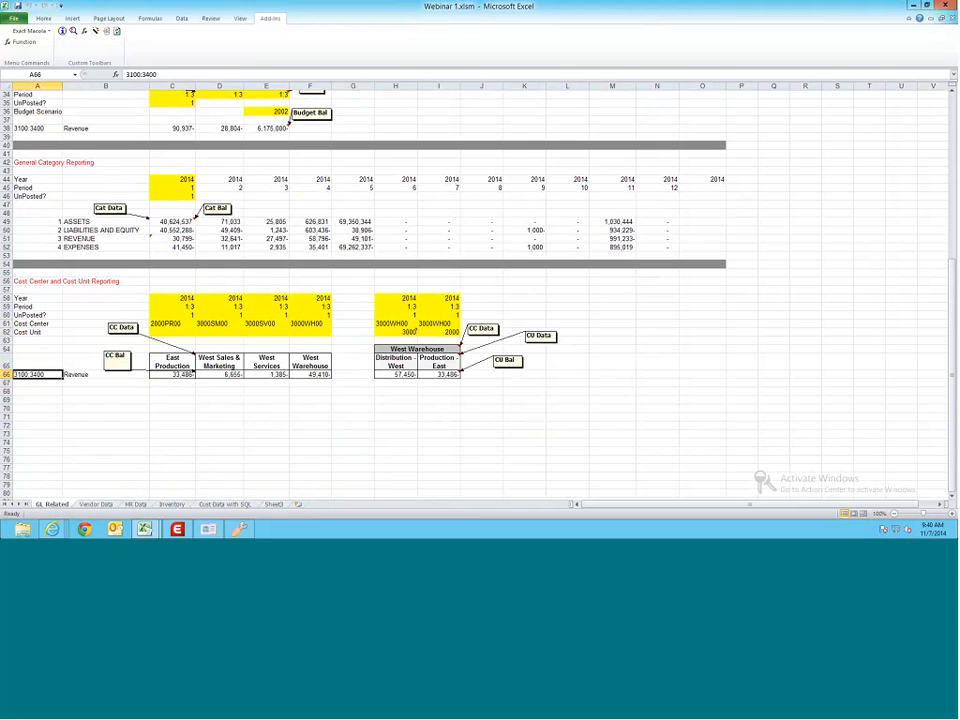
key("Right")
key("Right")
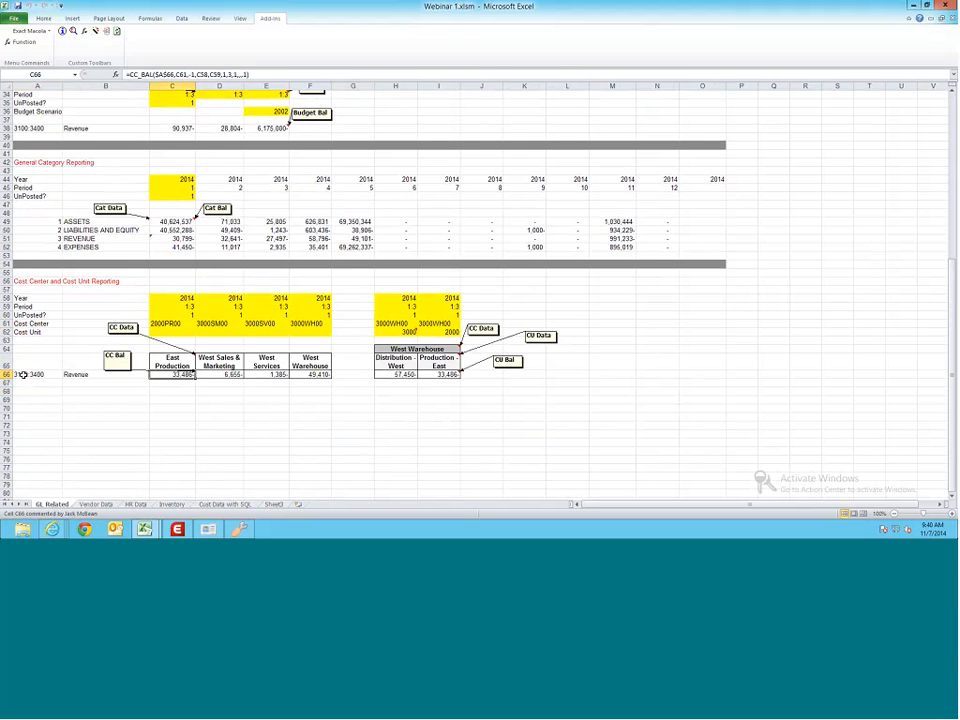
Step: Try the add-in's search on the 3100:3400 account range in A66, and open that cell for editing
left_click(22, 374)
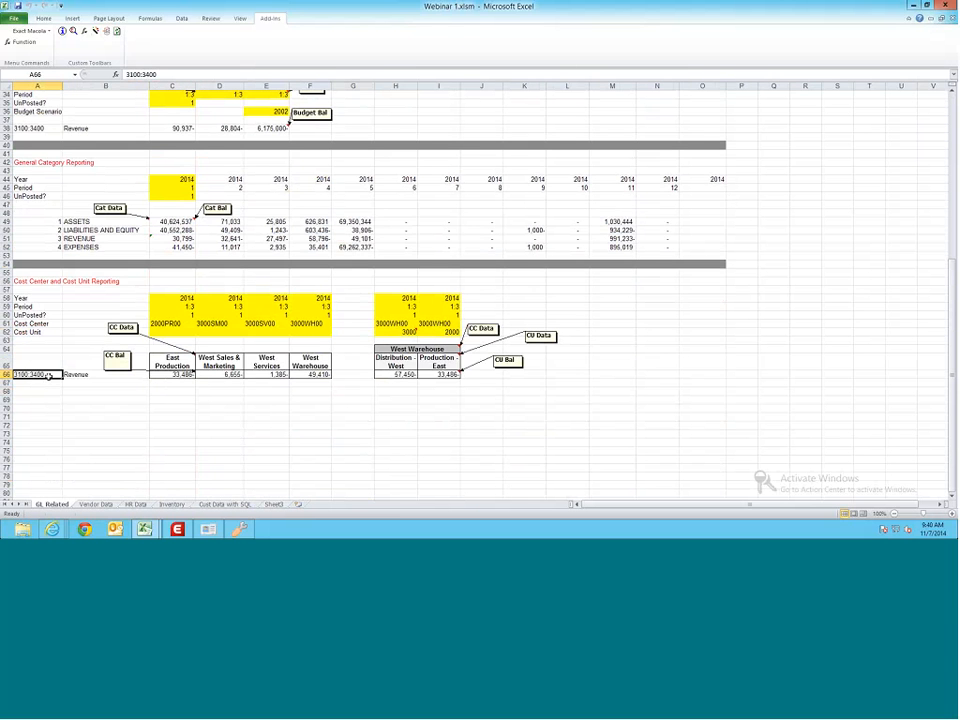
left_click(73, 31)
left_click(654, 289)
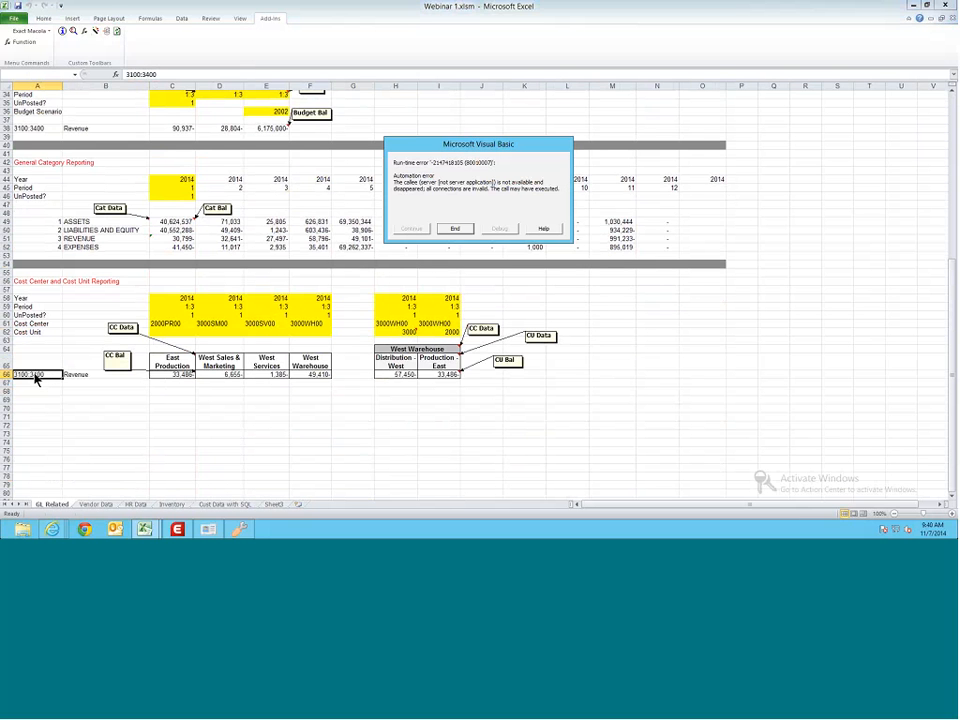
left_click(452, 228)
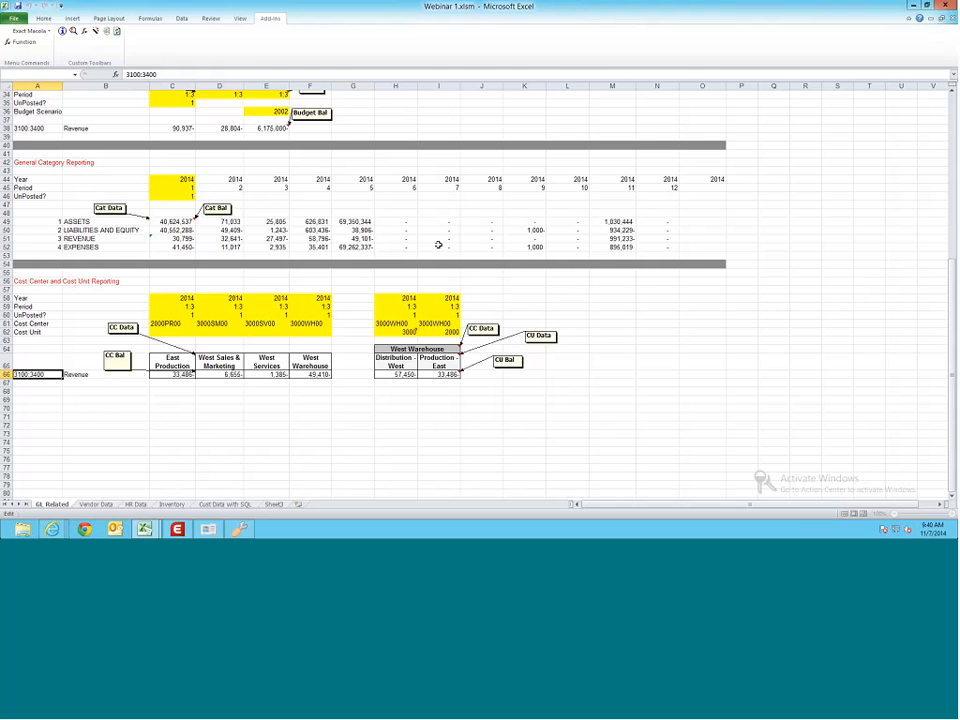
double_click(44, 376)
Step: Check the cost center in C61 and the Distribution - West cost unit in H62
left_click(171, 325)
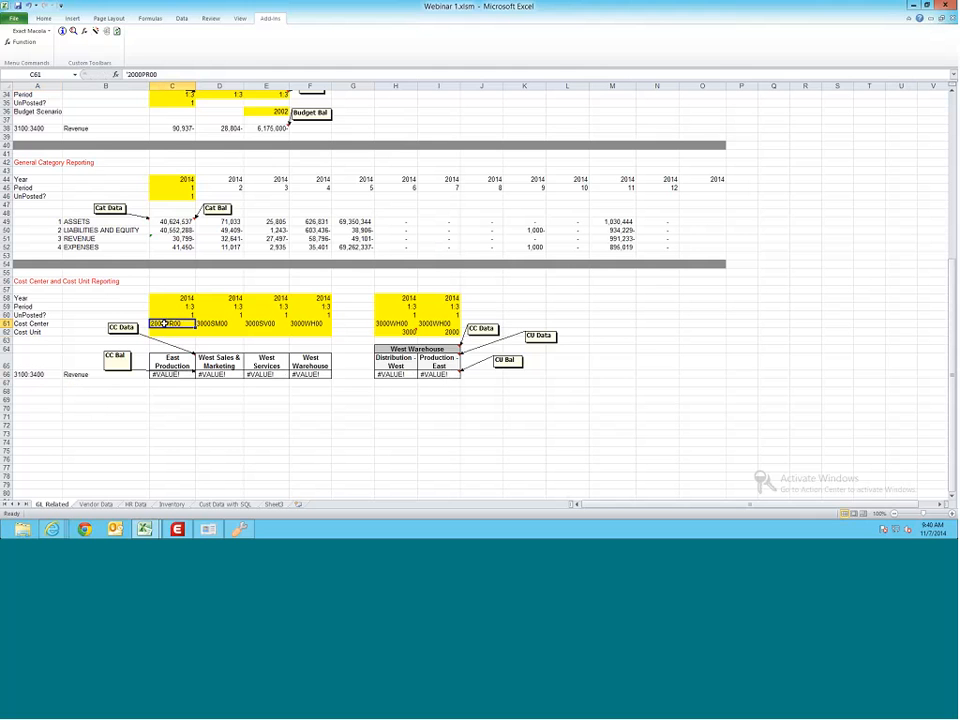
left_click(407, 330)
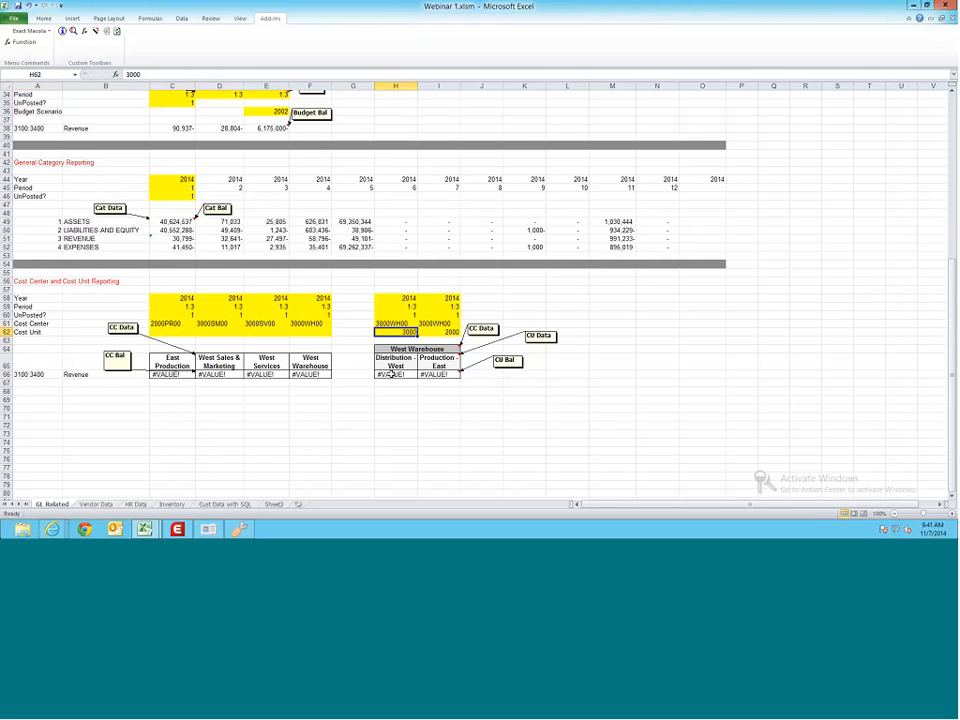
left_click(87, 400)
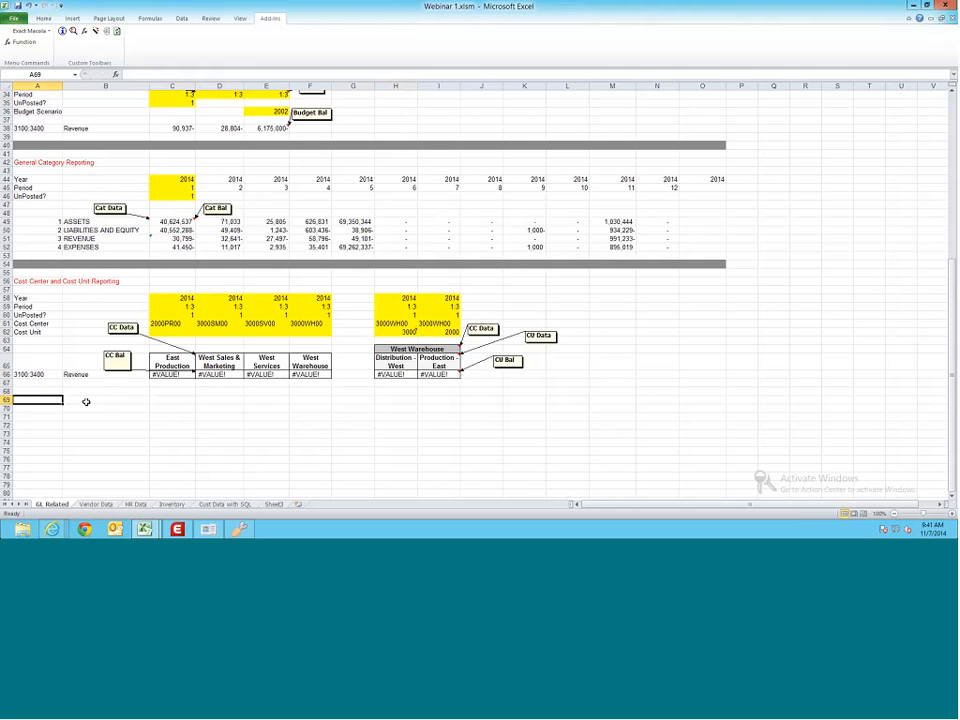
left_click(172, 400)
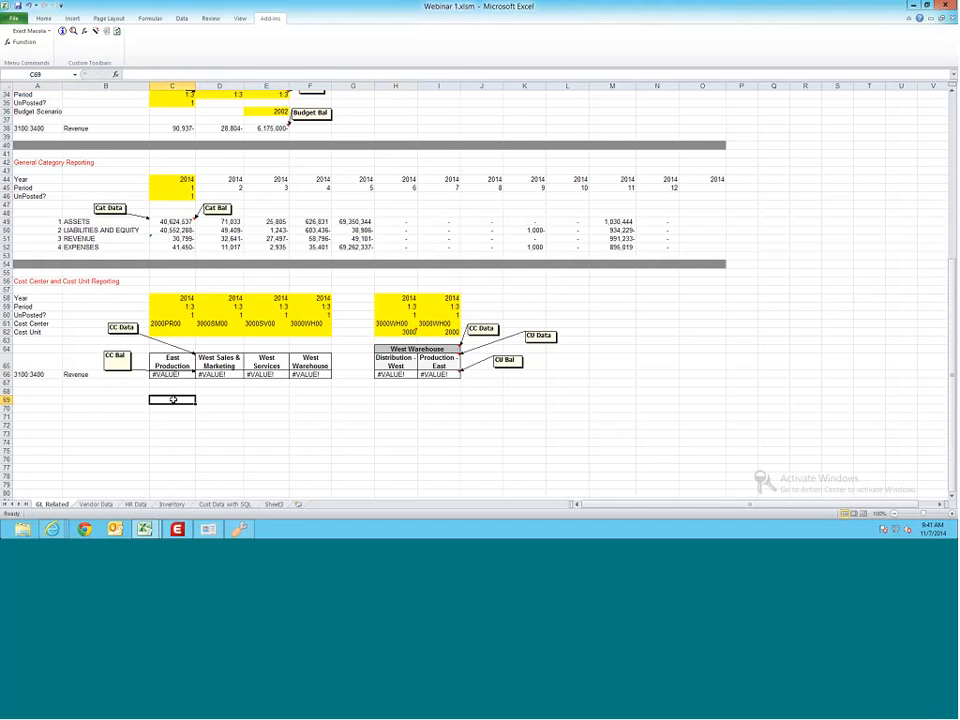
left_click(220, 400)
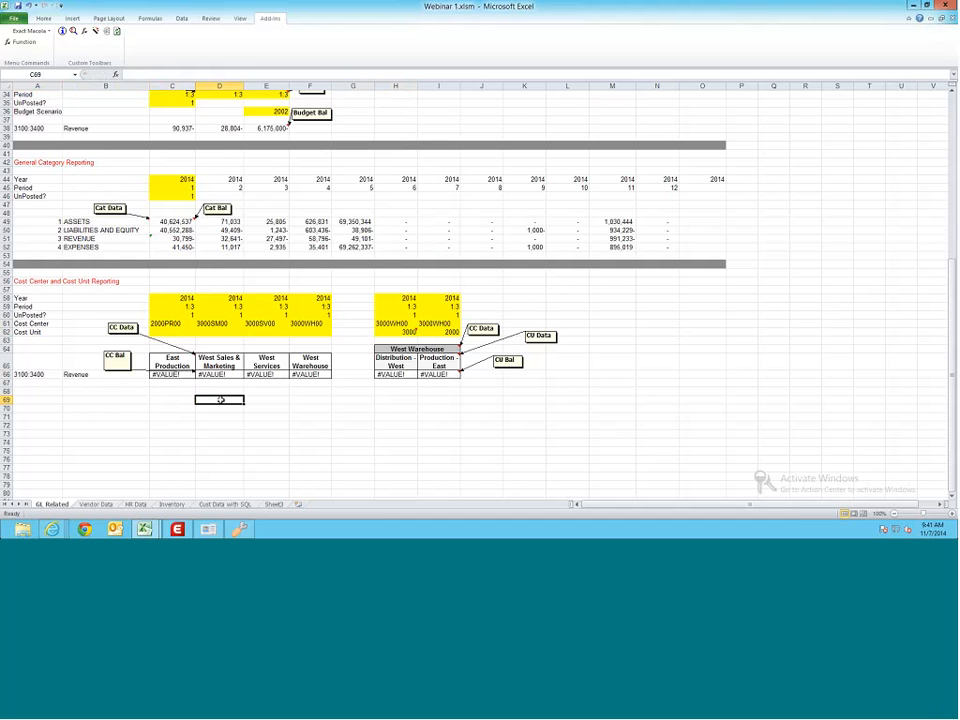
left_click(60, 399)
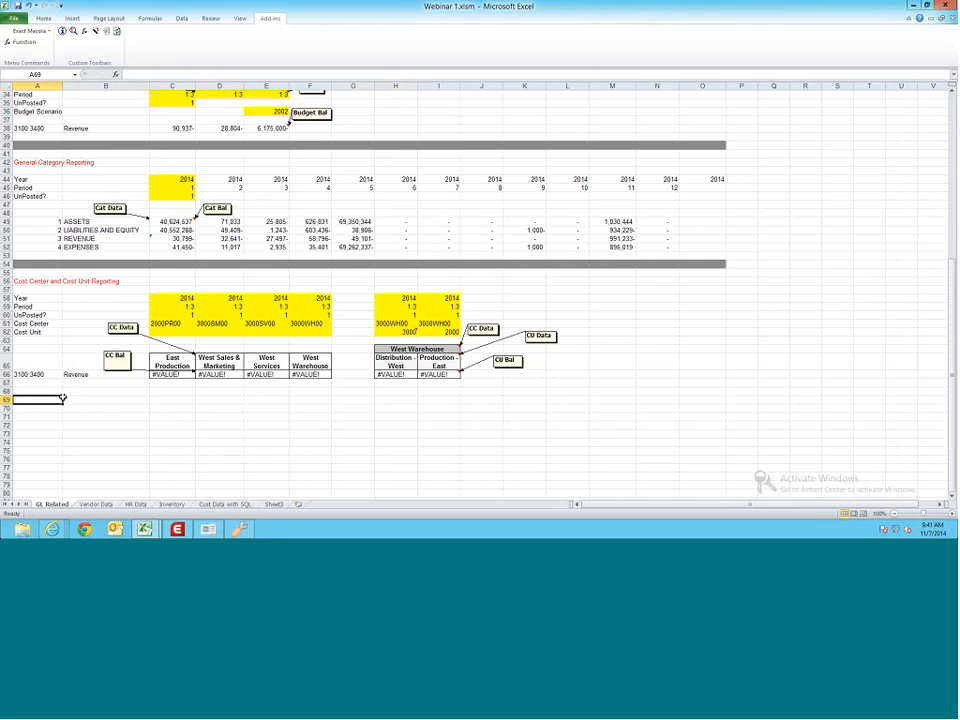
left_click_drag(79, 399, 89, 428)
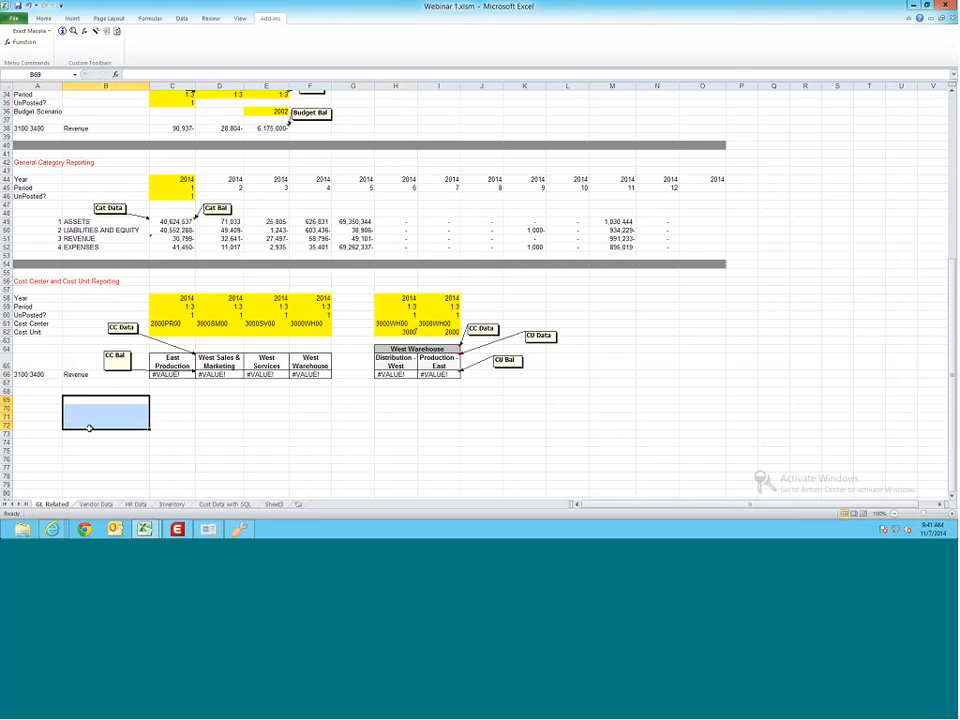
left_click(37, 401)
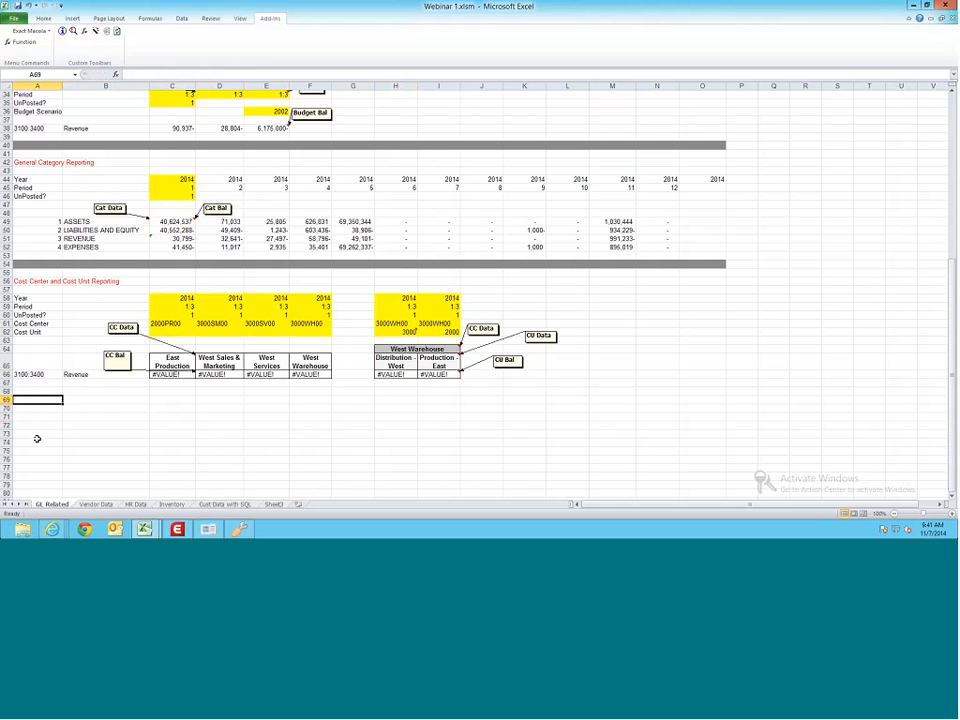
left_click_drag(106, 400, 107, 423)
left_click_drag(172, 400, 171, 432)
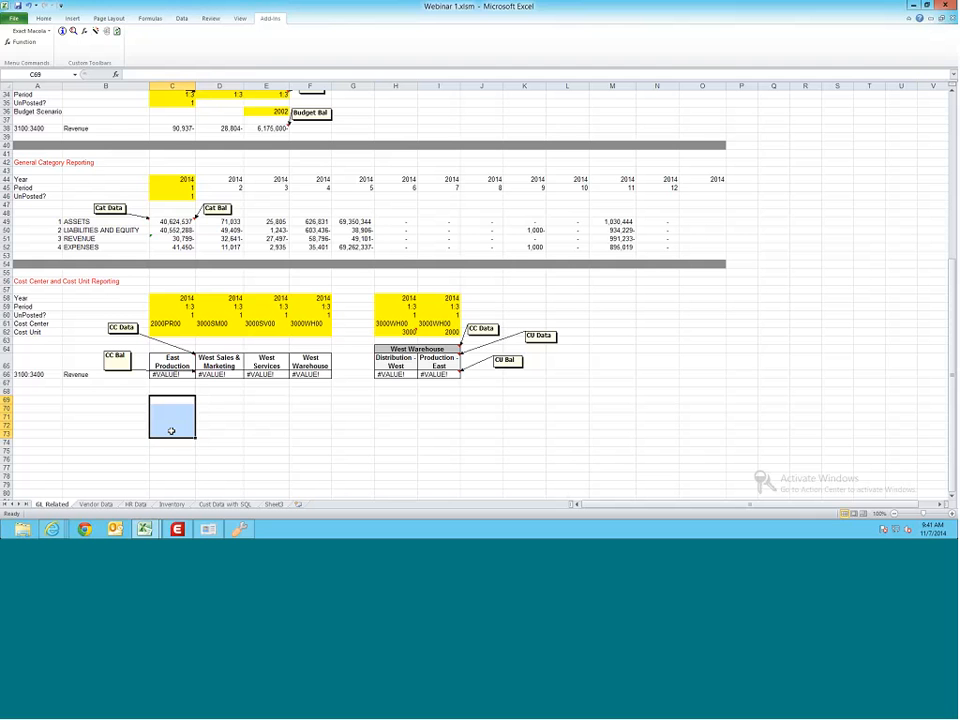
left_click(25, 400)
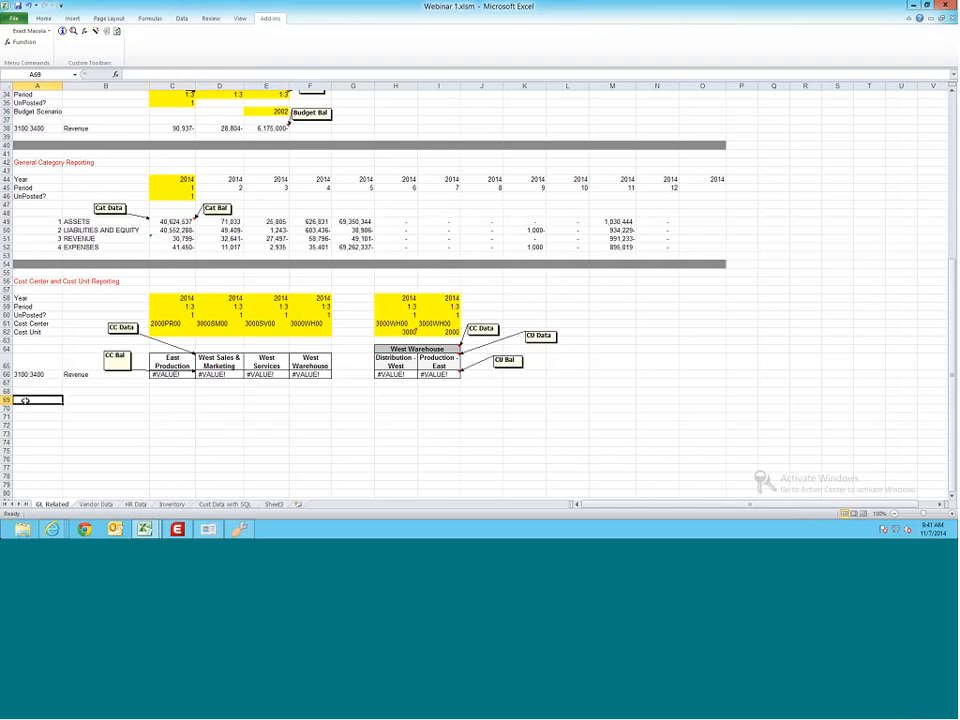
left_click_drag(25, 400, 41, 433)
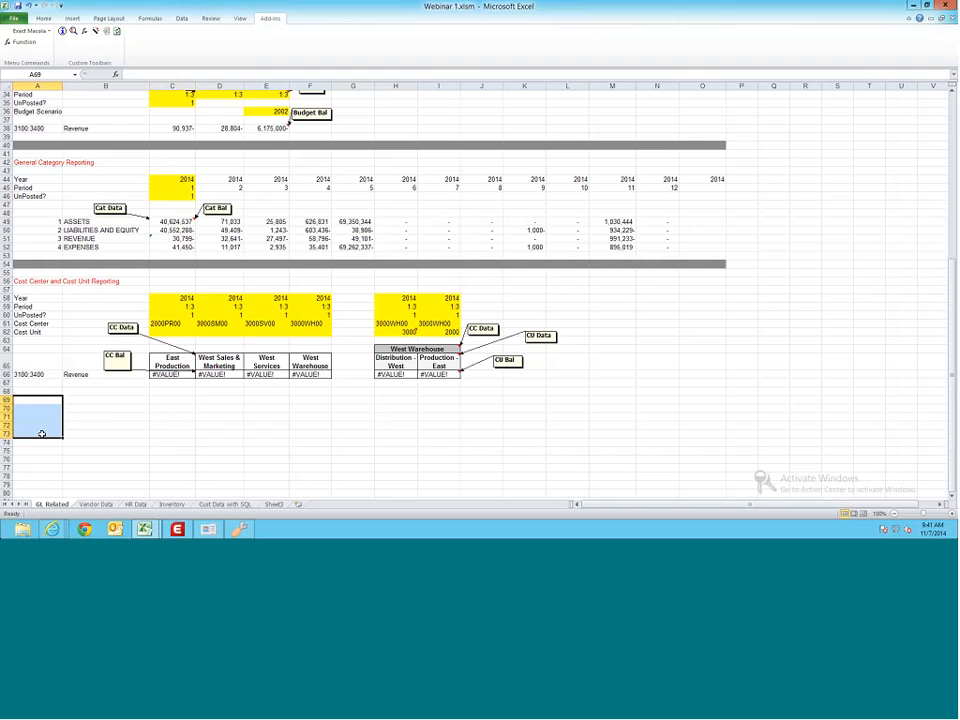
left_click_drag(93, 400, 94, 437)
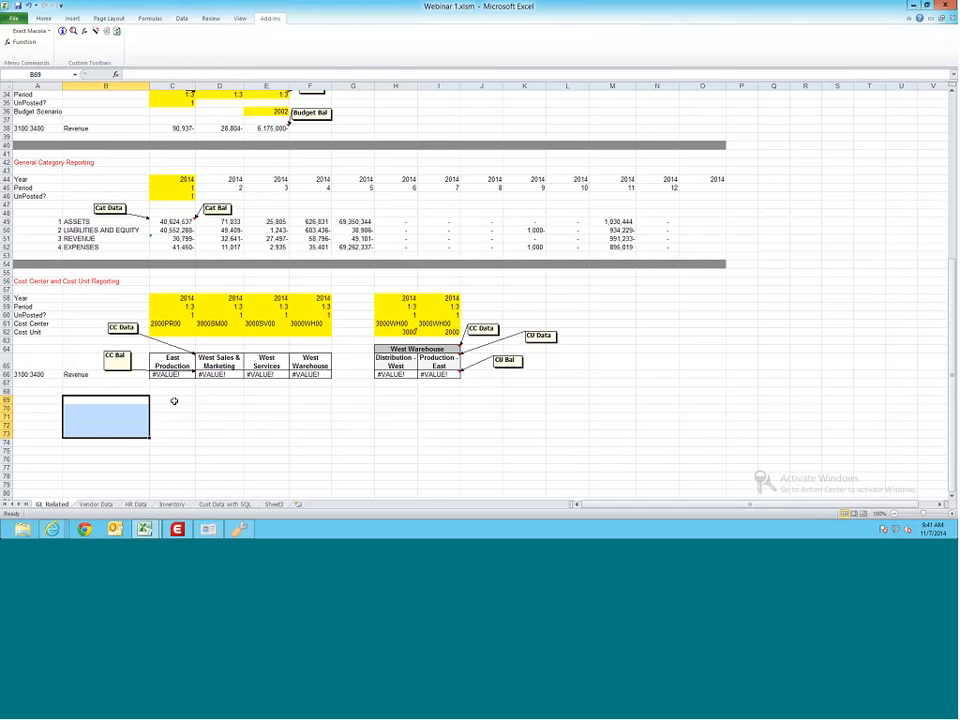
left_click_drag(174, 400, 172, 437)
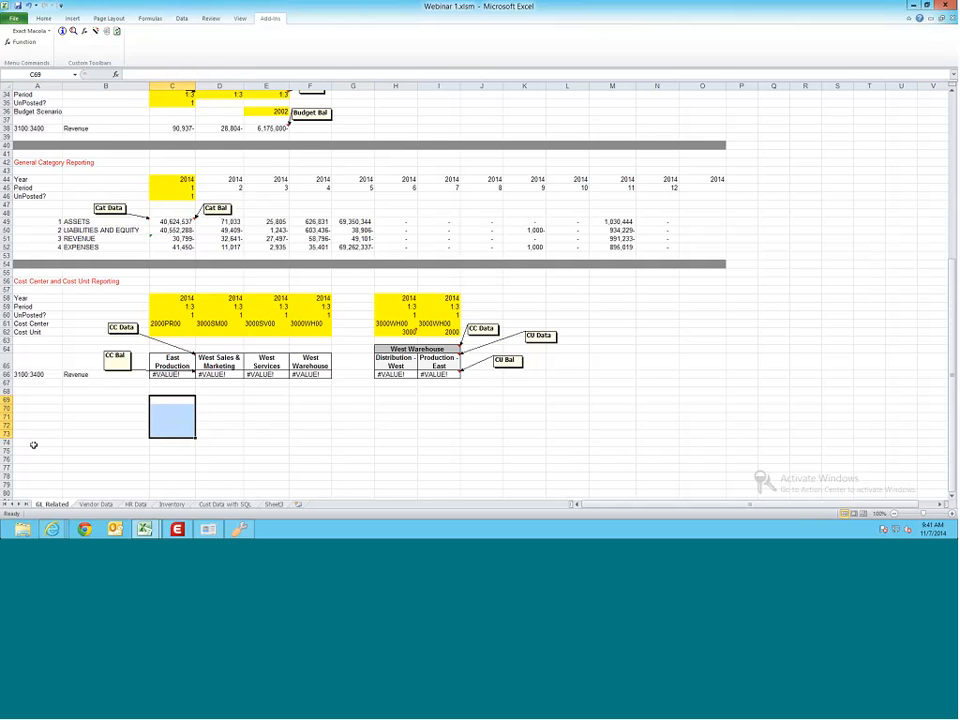
left_click_drag(33, 445, 45, 476)
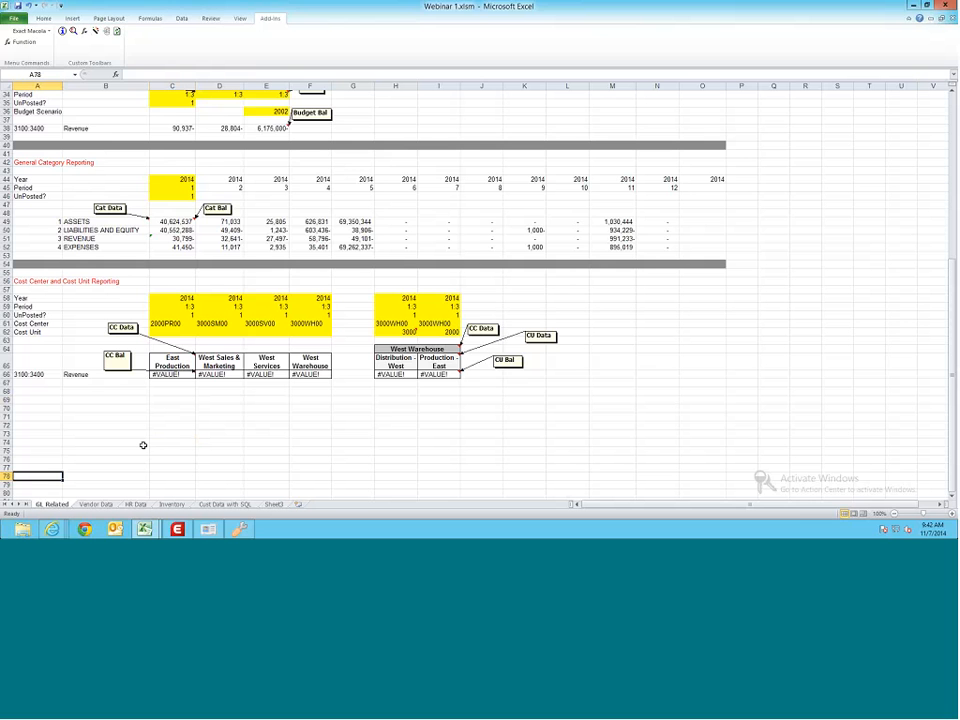
scroll(143, 445, "down", 1)
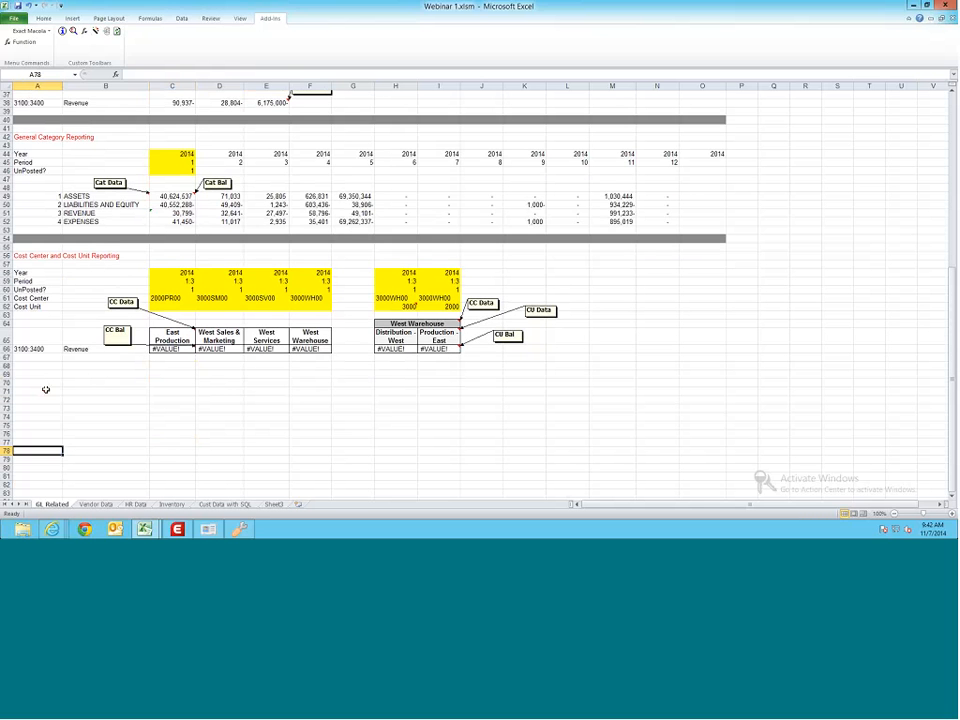
scroll(40, 370, "down", 1)
left_click(30, 340)
left_click_drag(30, 340, 35, 374)
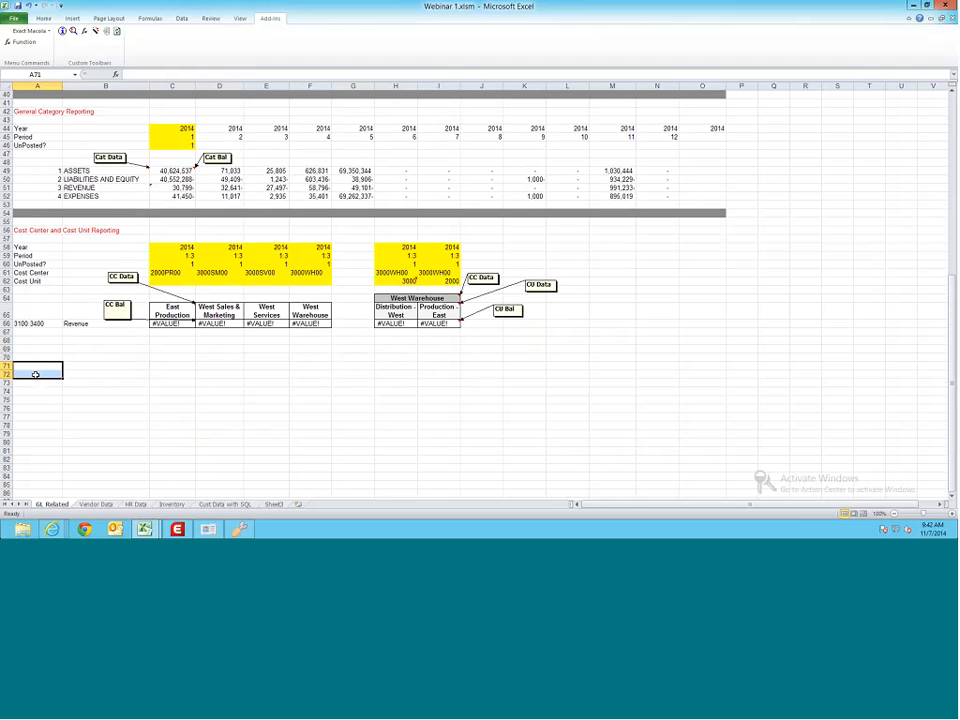
left_click_drag(35, 374, 38, 362)
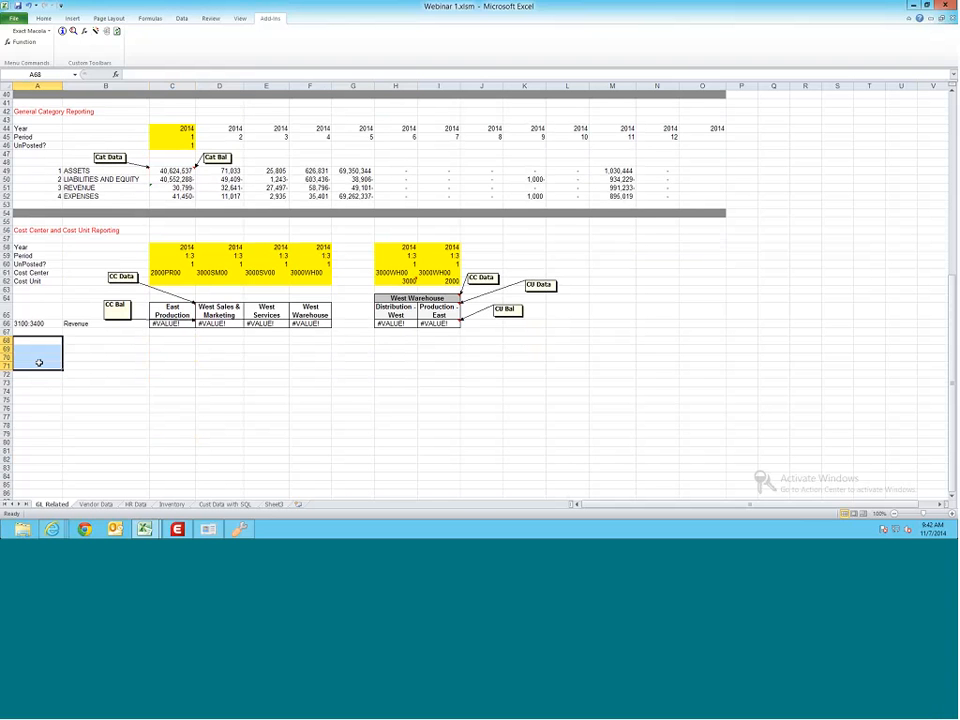
left_click(30, 342)
left_click_drag(31, 349, 49, 388)
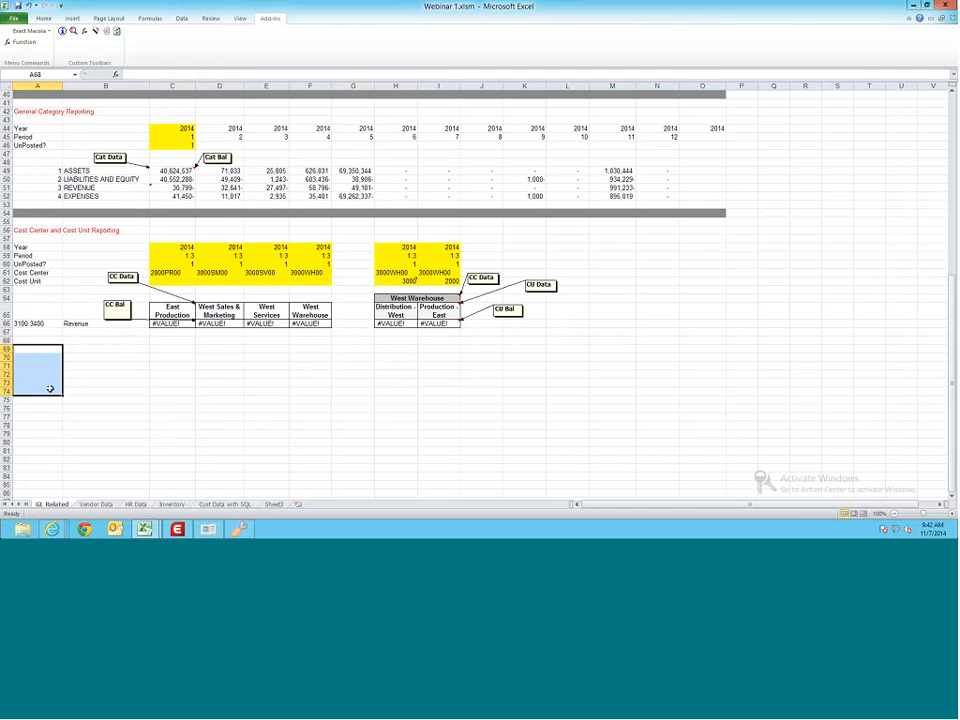
left_click_drag(98, 349, 98, 384)
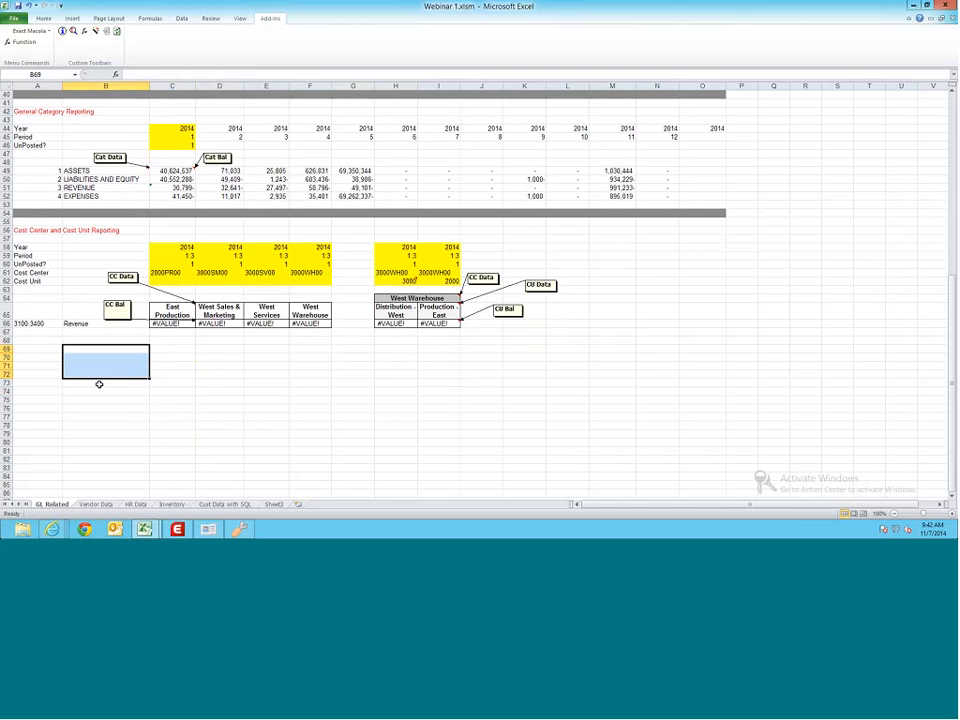
left_click_drag(36, 349, 36, 368)
left_click(29, 351)
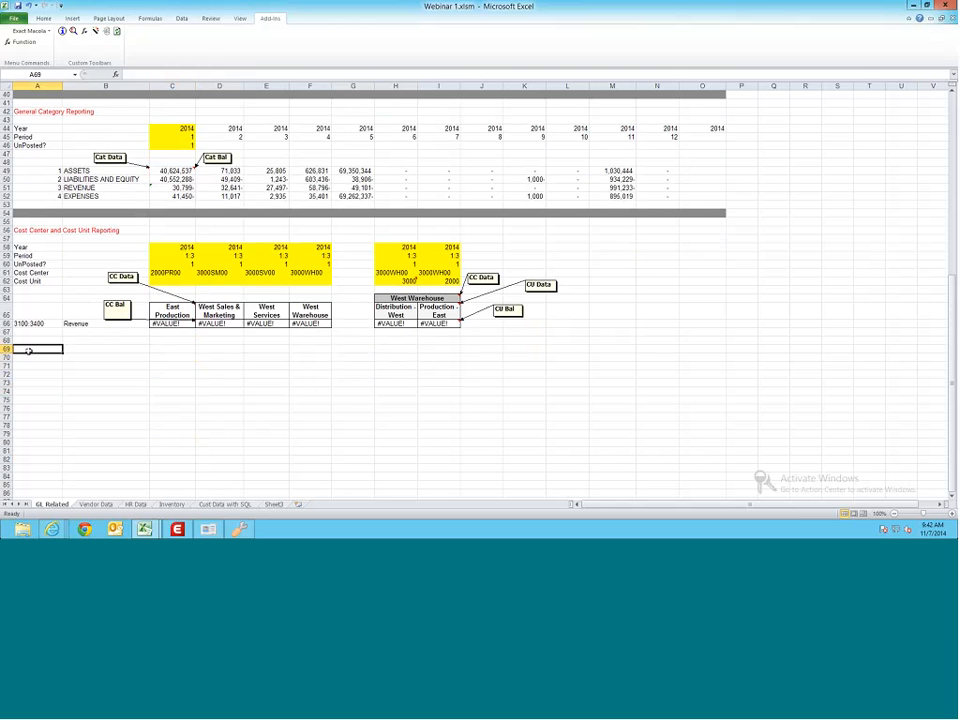
key("Right")
key("Right")
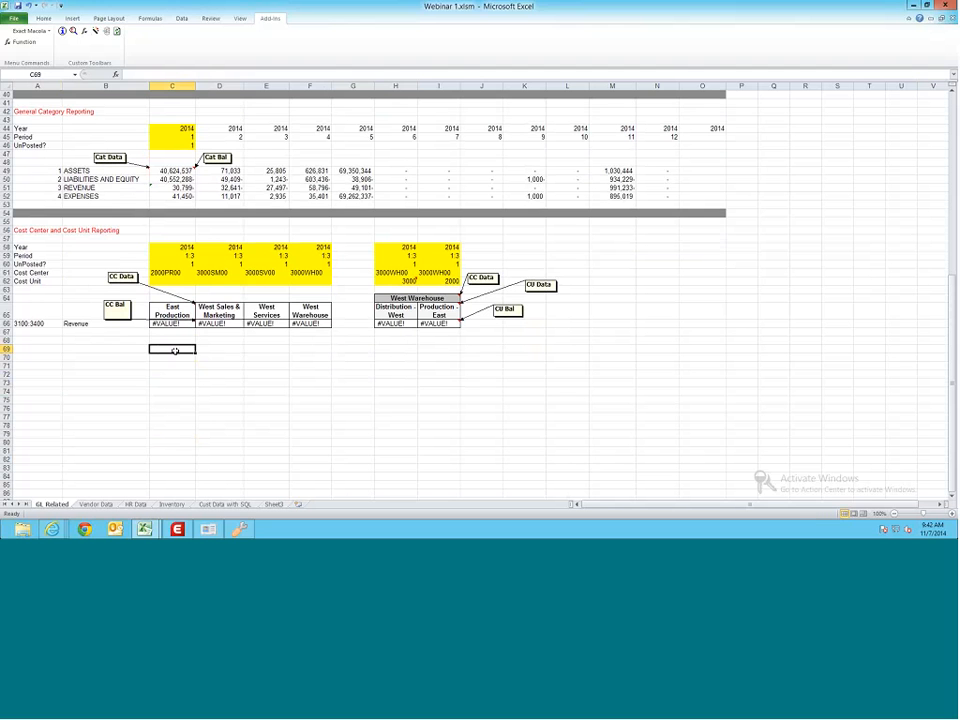
left_click(57, 359)
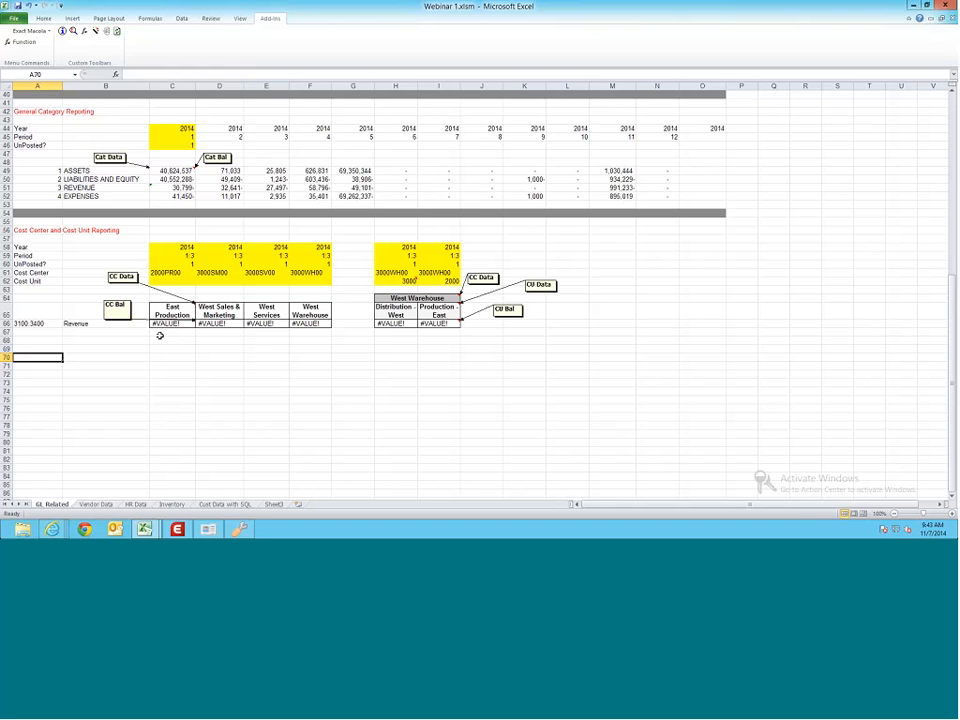
Step: Inspect the ACC_BAL formula for Sales Adventure Bikes in C8, focusing on its second argument, -1
scroll(159, 336, "up", 3)
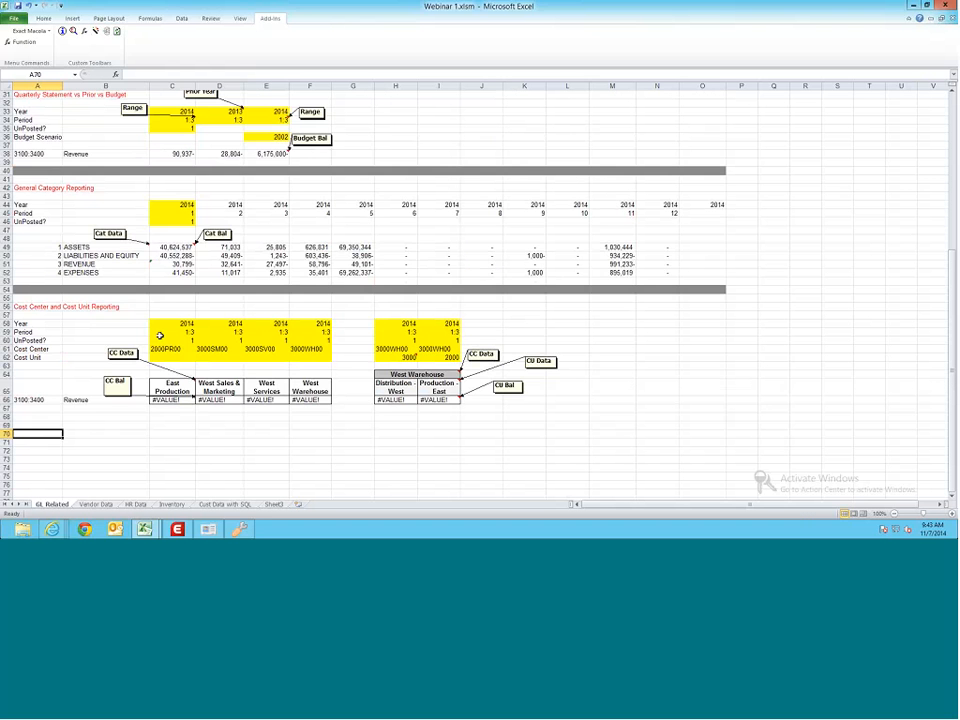
scroll(159, 336, "up", 2)
scroll(159, 336, "up", 8)
double_click(178, 154)
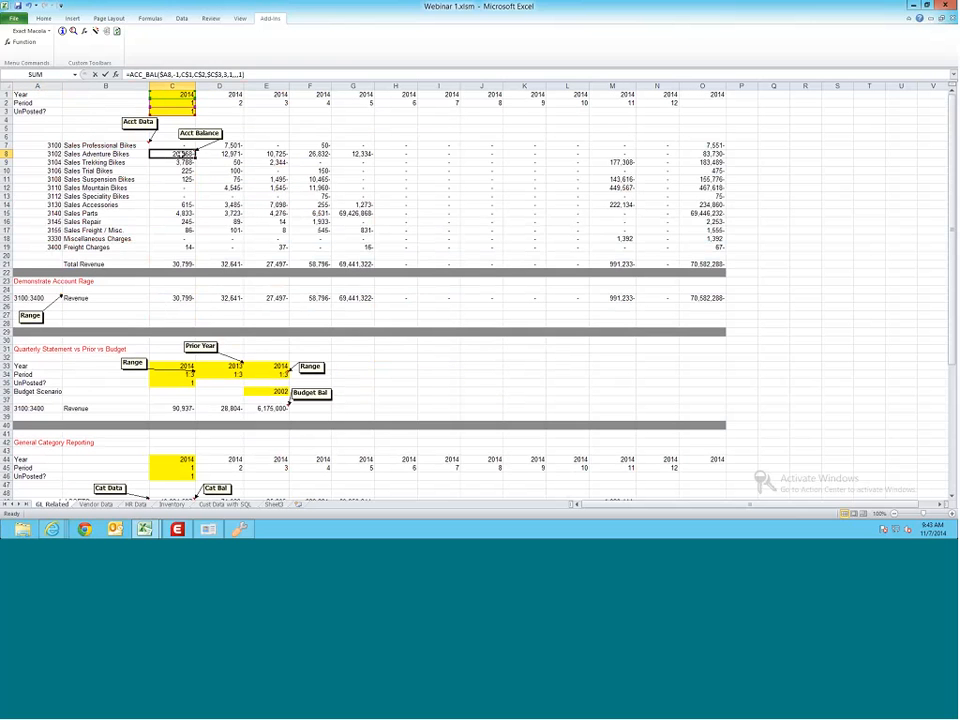
double_click(177, 74)
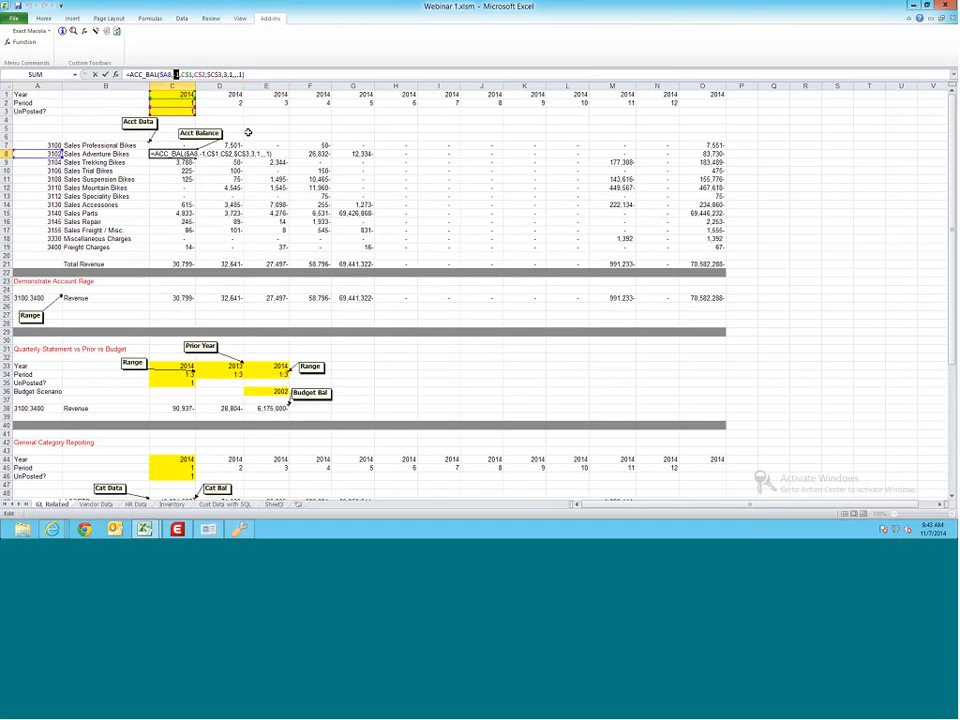
left_click(182, 120)
key("Escape")
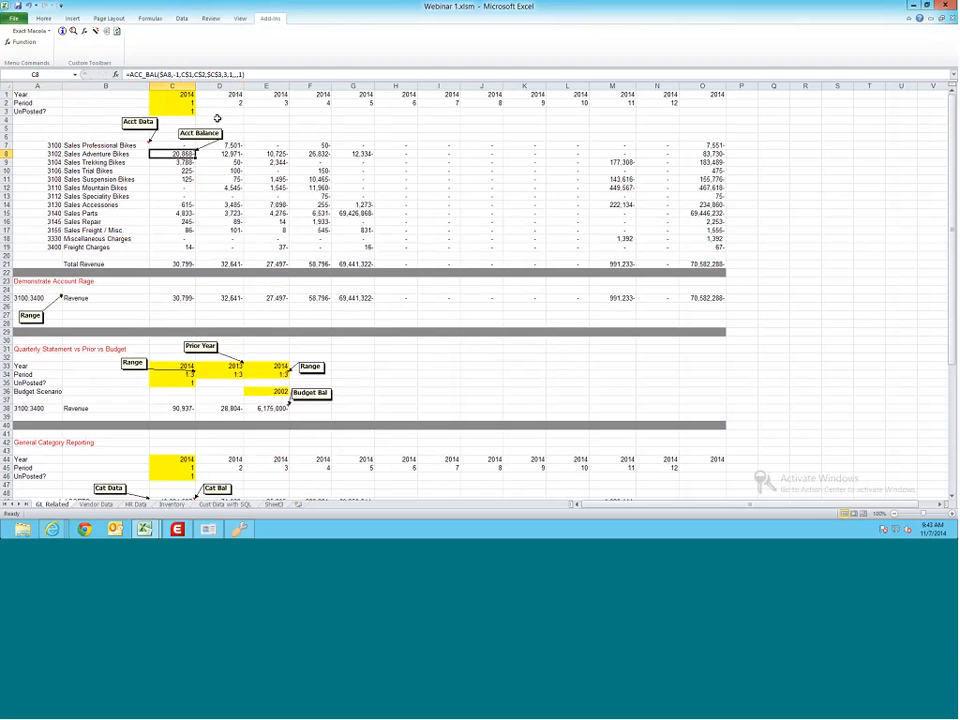
type("=")
type("100")
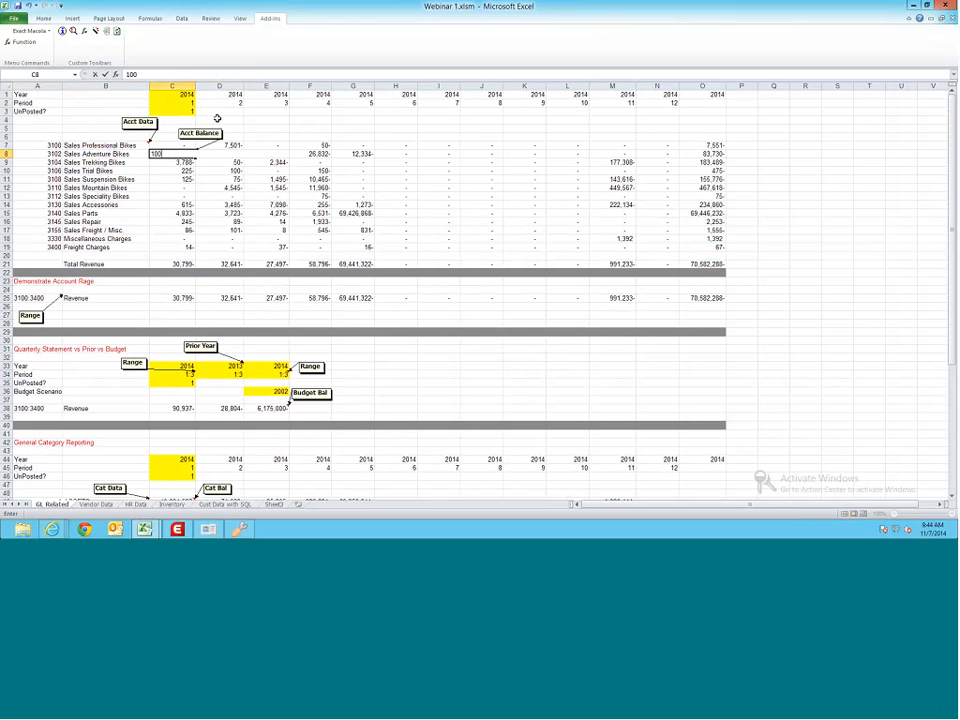
key("Escape")
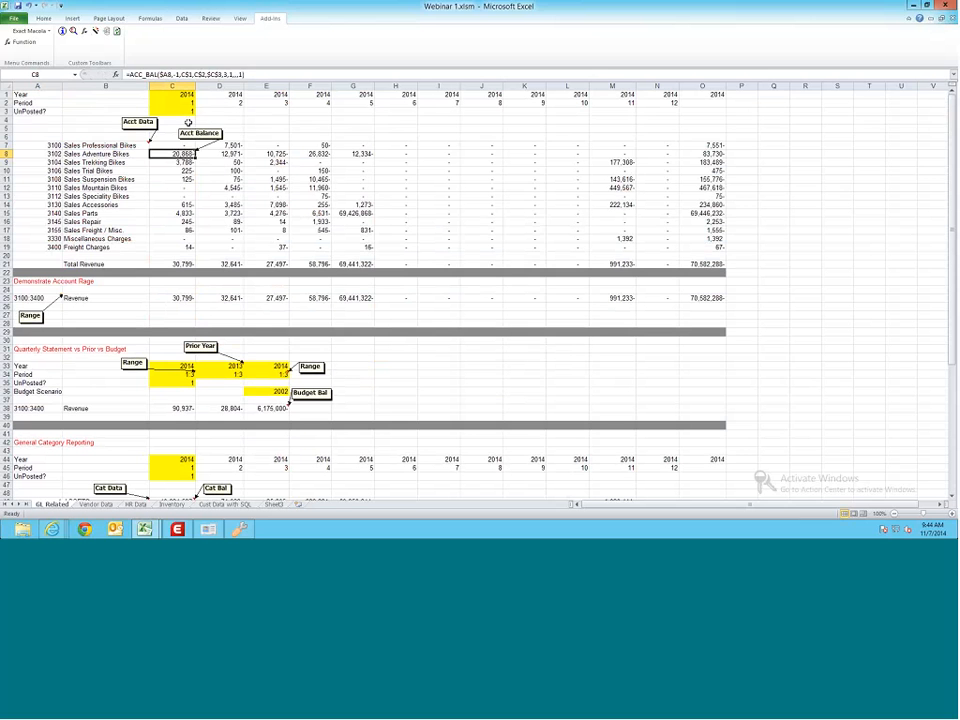
Step: Insert three blank rows at row 4, directly below the UnPosted? row
left_click(6, 121)
left_click_drag(6, 121, 7, 136)
right_click(7, 136)
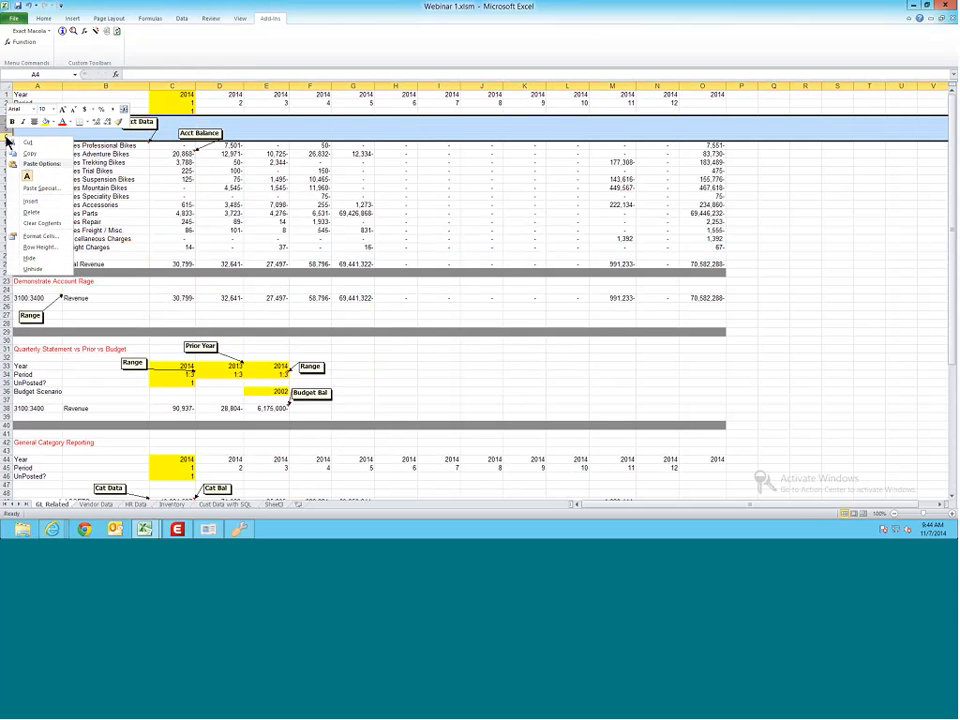
key("Escape")
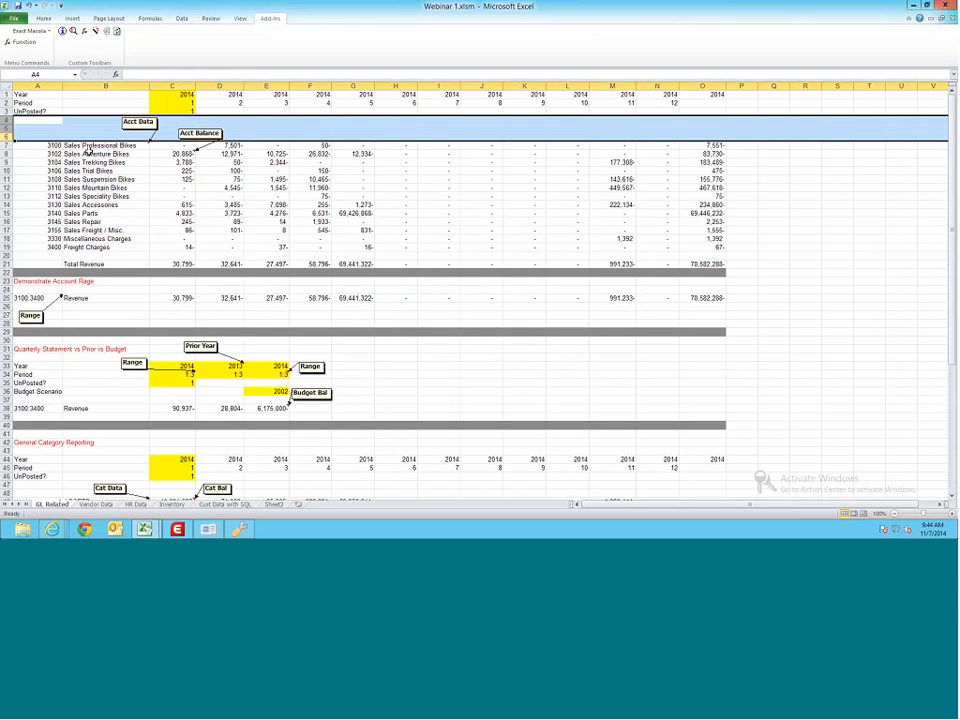
Step: Add a Company row in row 4, with the label in A4 and 100, 200 and 300 in C4, D4 and E4
left_click(53, 121)
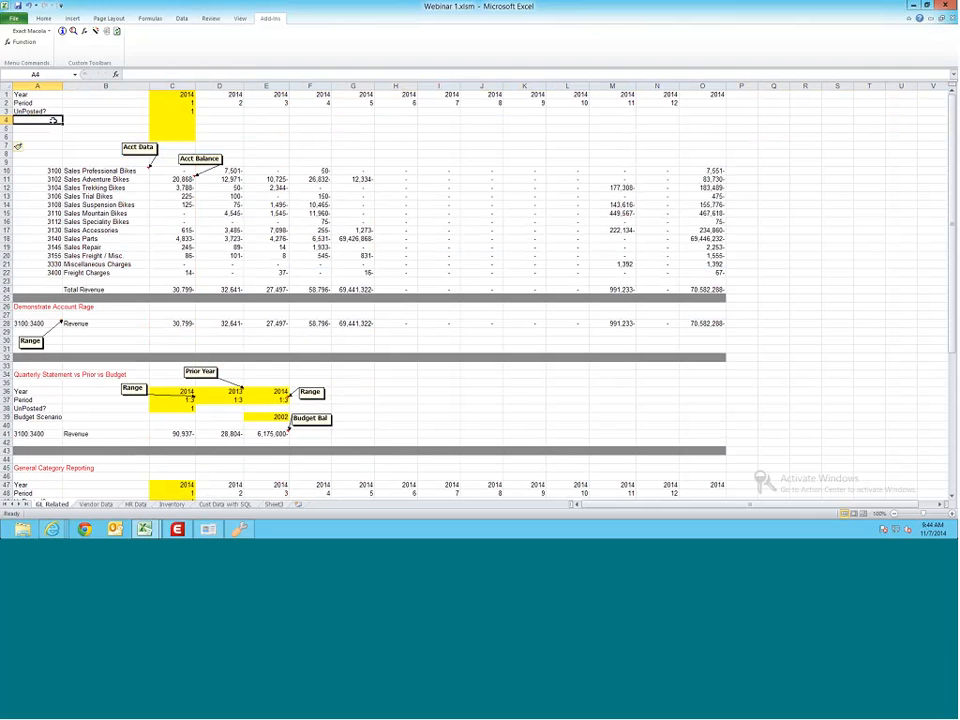
type("Company")
key("Tab")
key("Tab")
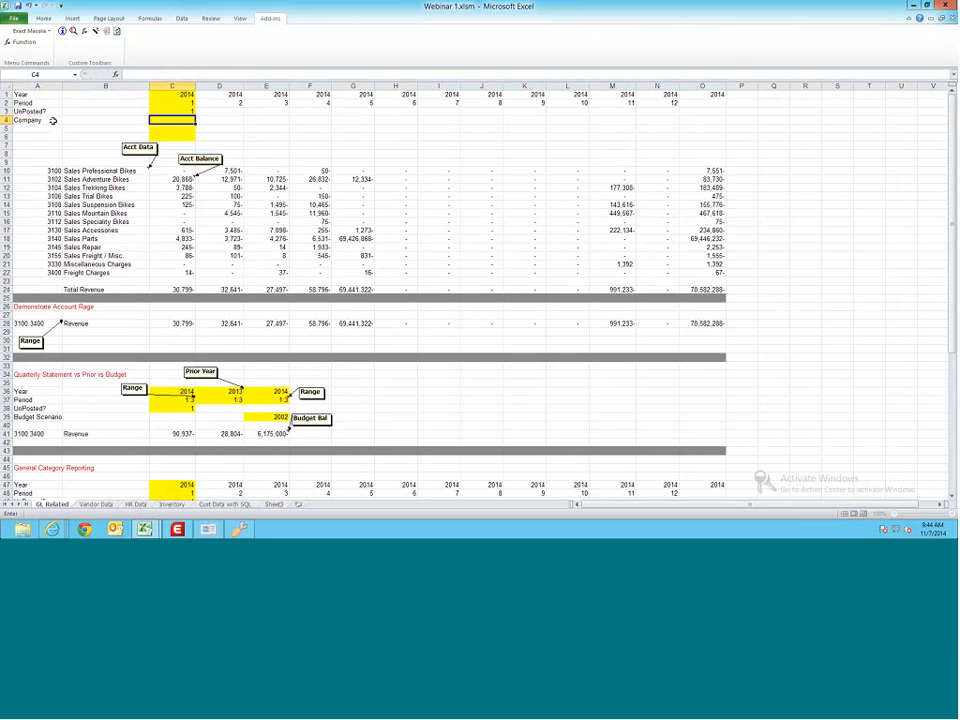
type("10")
key("Tab")
type("2")
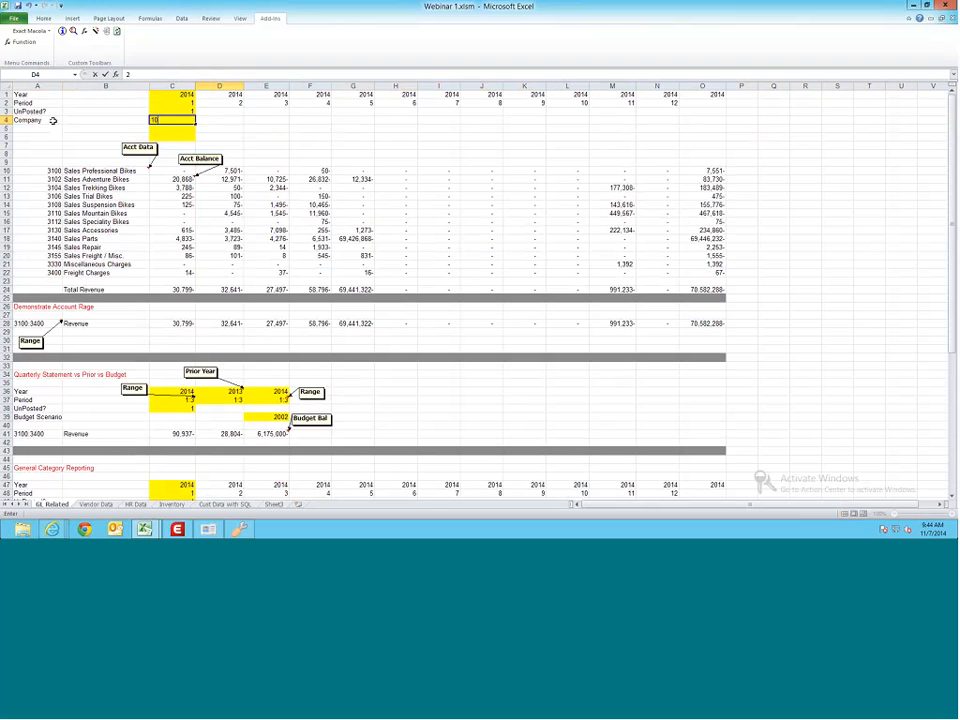
type("00")
key("Tab")
type("3")
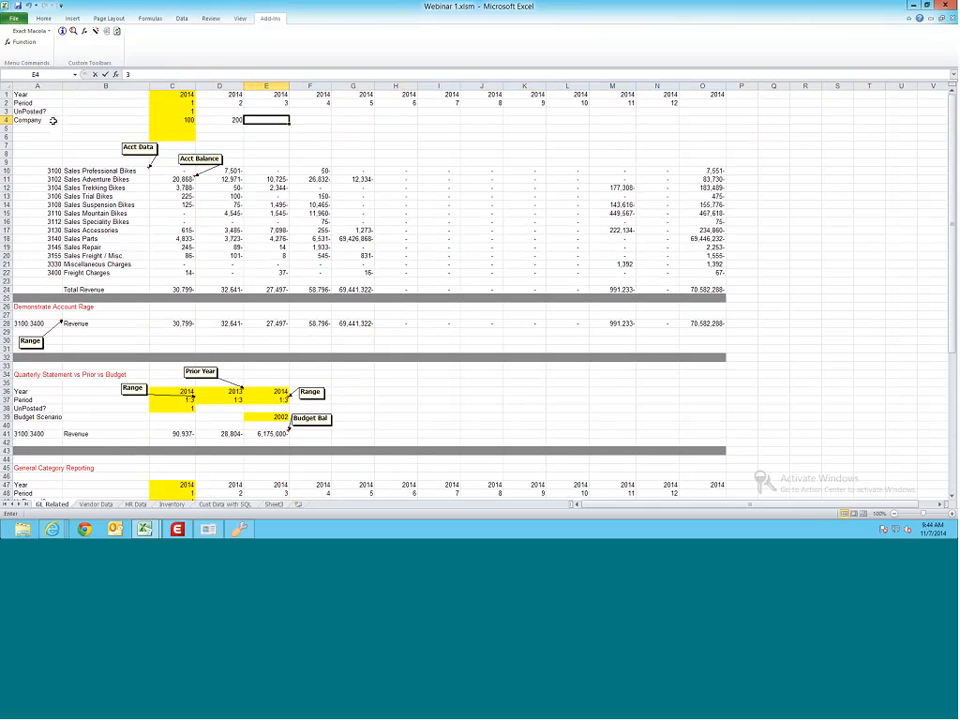
type("00")
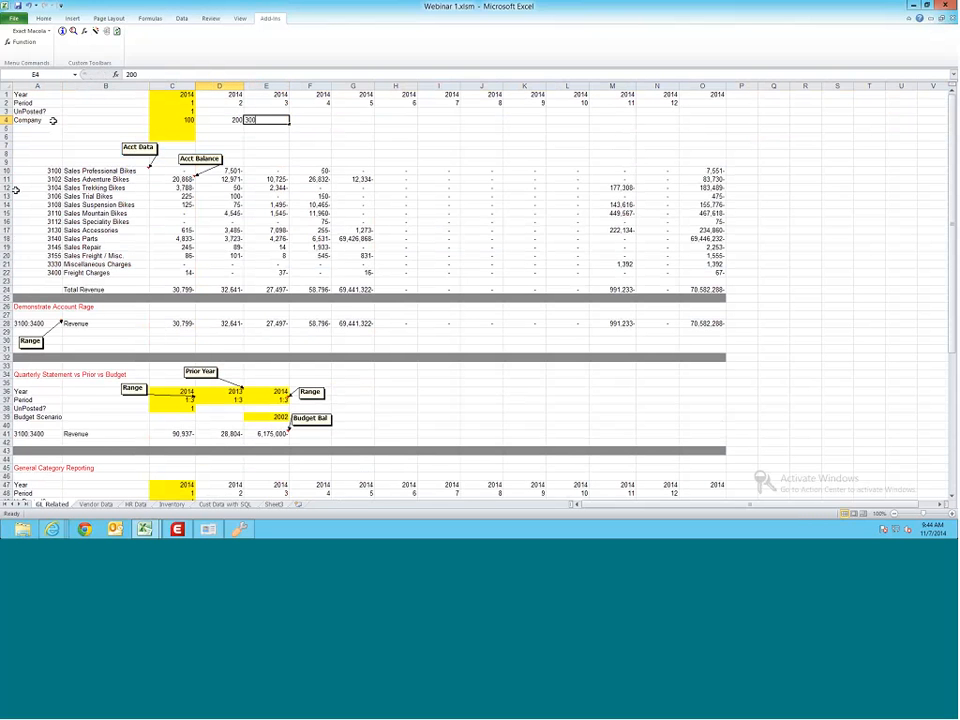
Step: Replace the -1 argument in the Sales Professional Bikes ACC_BAL formula in C10 with a reference to company cell C4
double_click(172, 170)
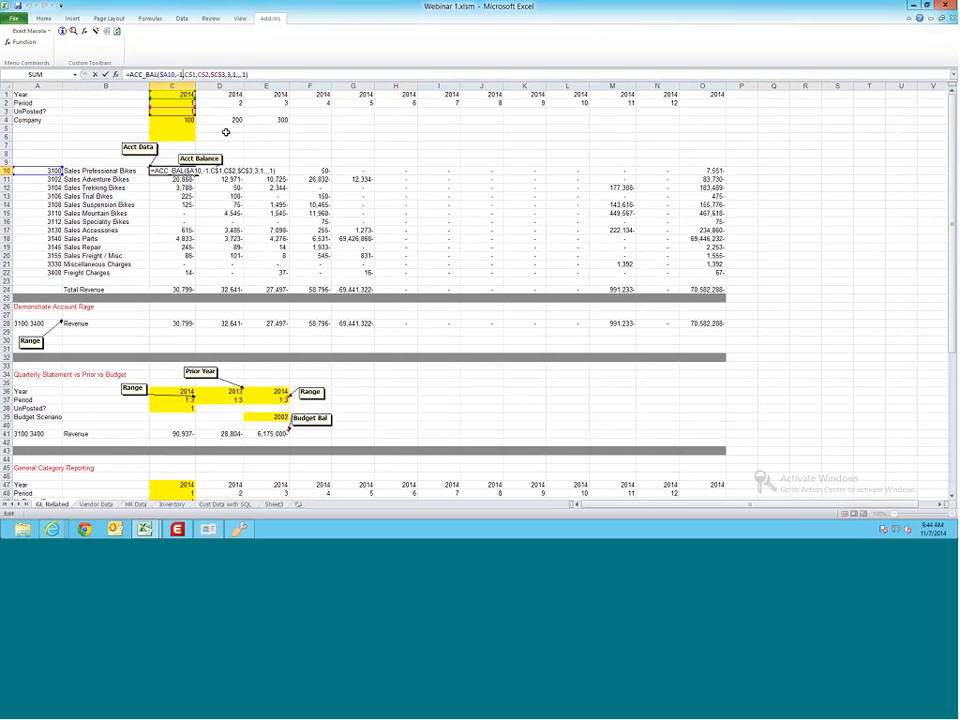
key("BackSpace")
key("BackSpace")
key("BackSpace")
type(",")
left_click(187, 120)
key("Return")
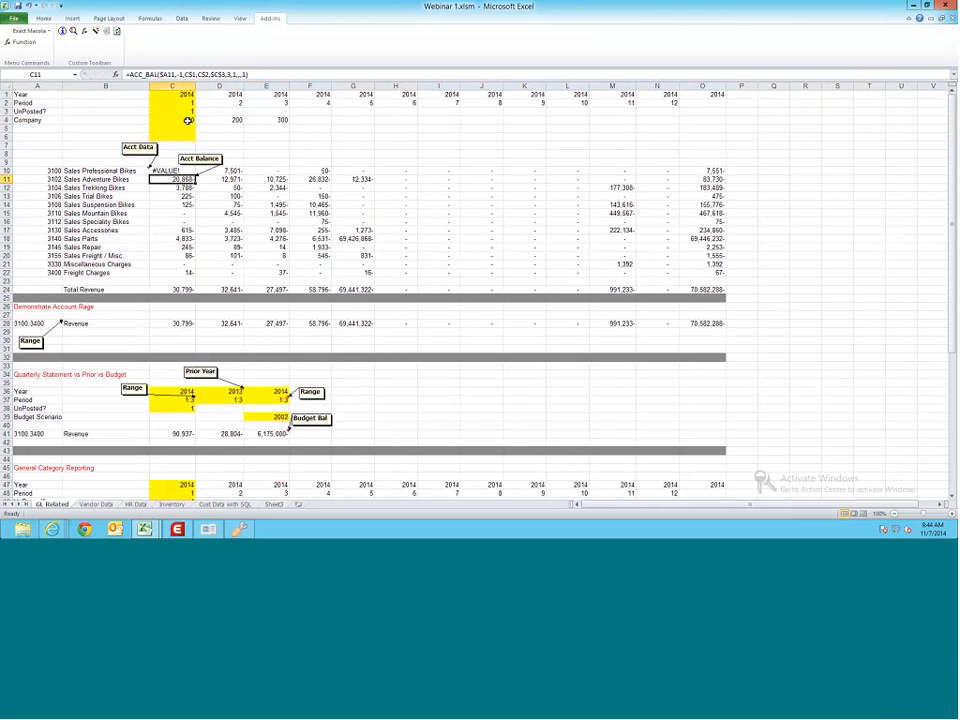
Step: Replace the -1 argument in the ACC_BAL formula in D10 with a reference to company cell D4
left_click(186, 171)
double_click(226, 171)
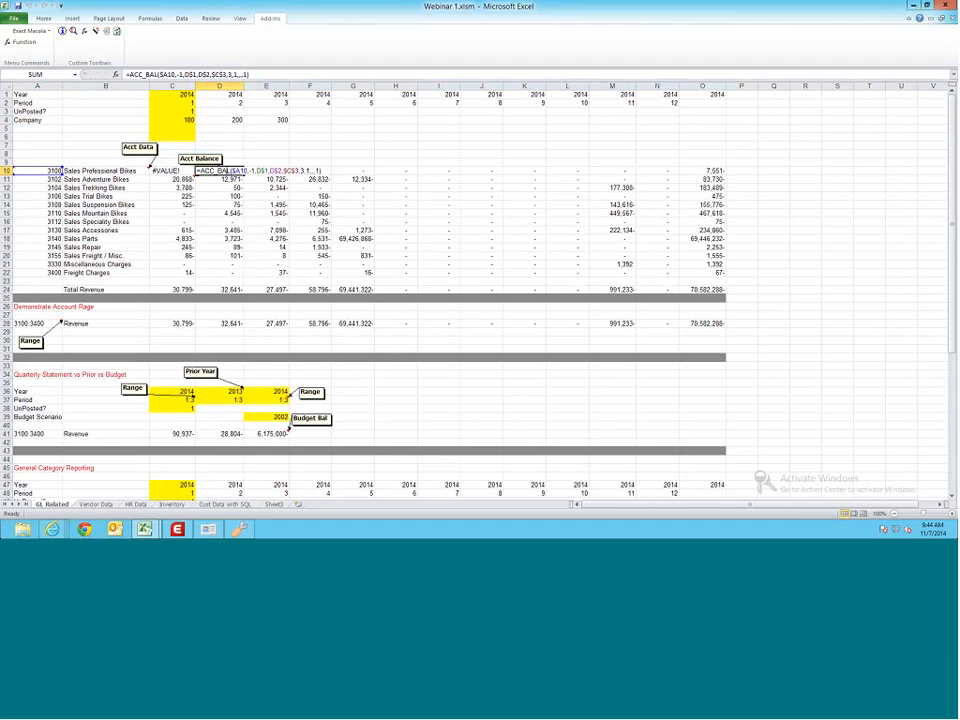
left_click(182, 75)
key("BackSpace")
key("BackSpace")
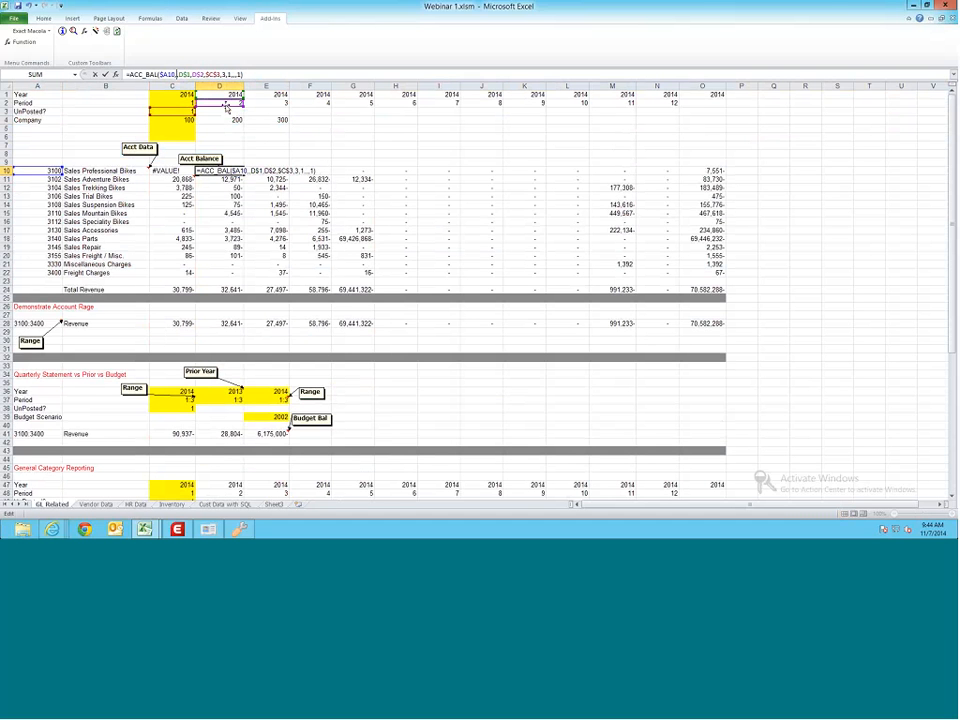
left_click(237, 120)
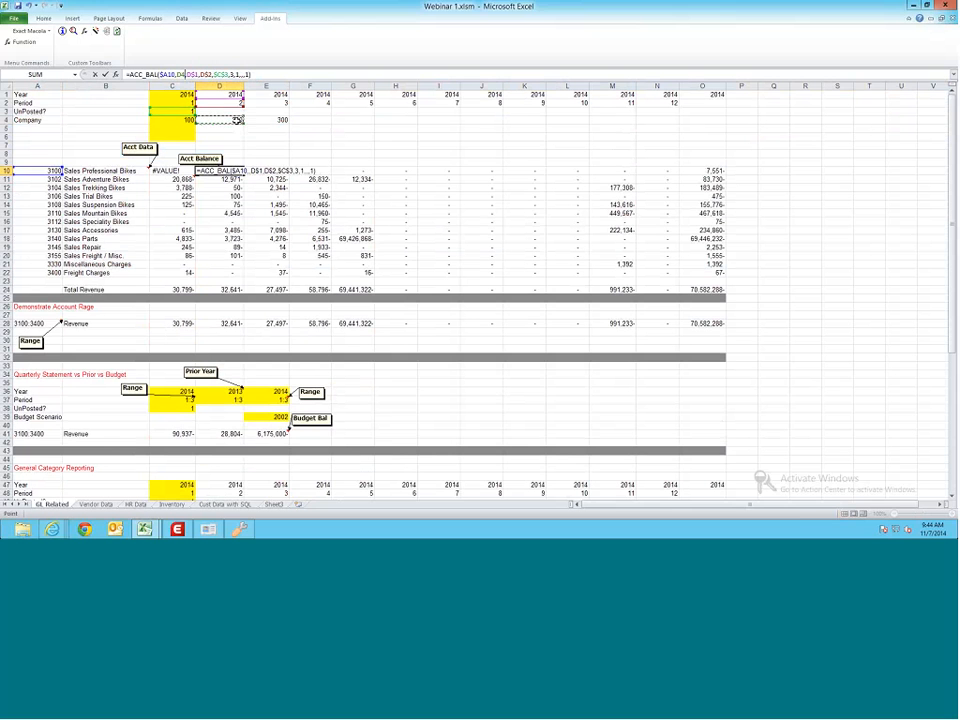
key("Return")
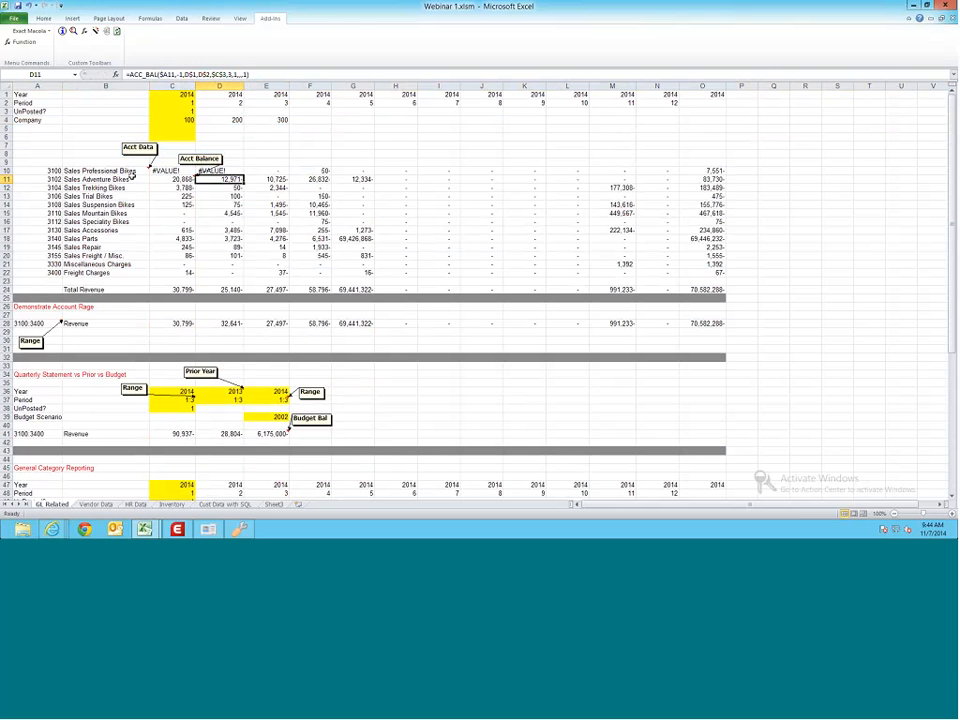
Step: Insert a blank column B between the account numbers and their descriptions, and enter 3150 in B10
right_click(108, 86)
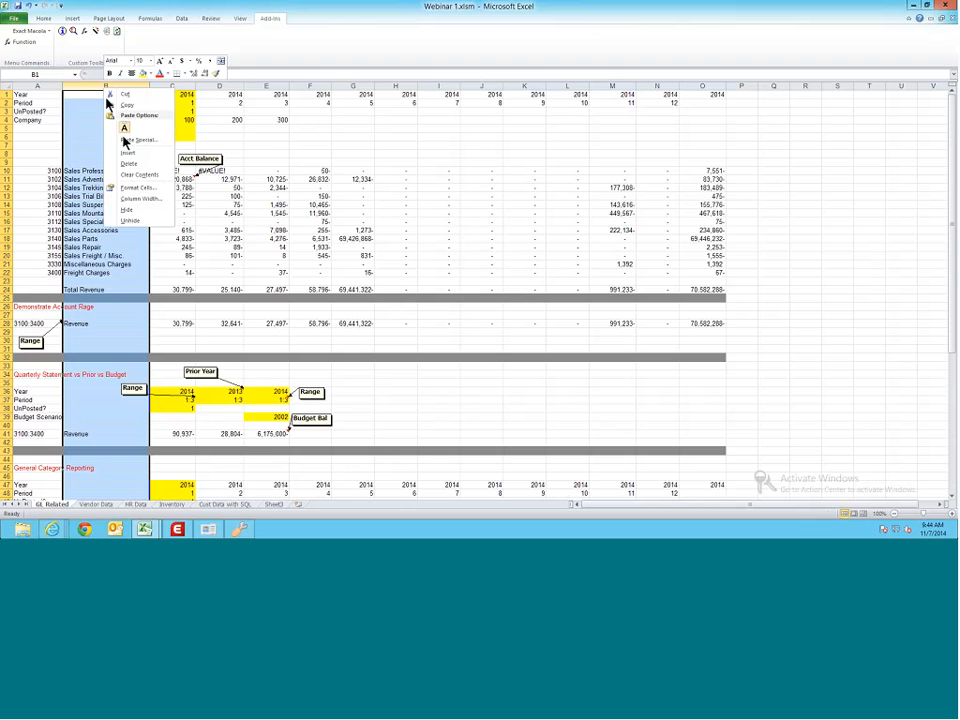
key("Escape")
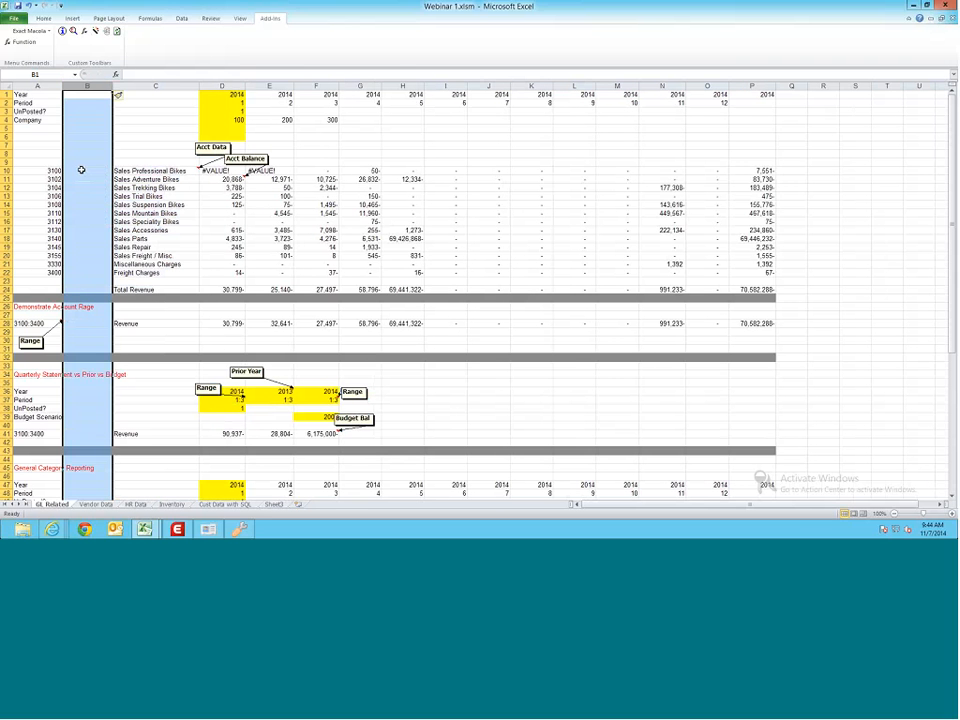
left_click(81, 170)
type("3")
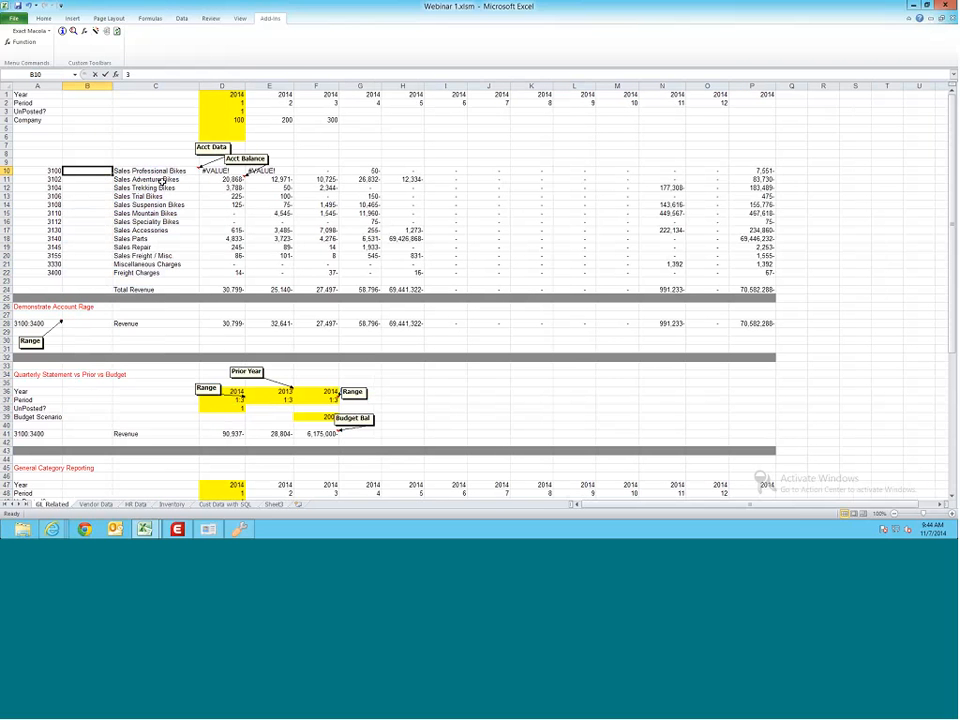
type("150")
key("Return")
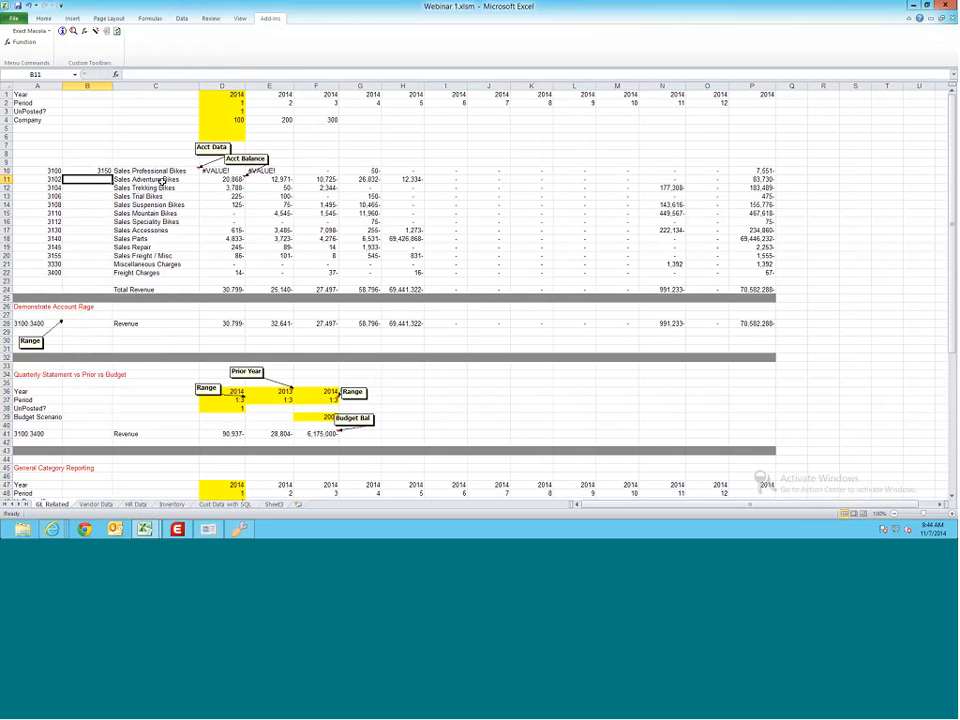
Step: Review the account number in A10 and the arguments of the ACC_BAL formula in E10, leaving both unedited
left_click(162, 182)
left_click(58, 171)
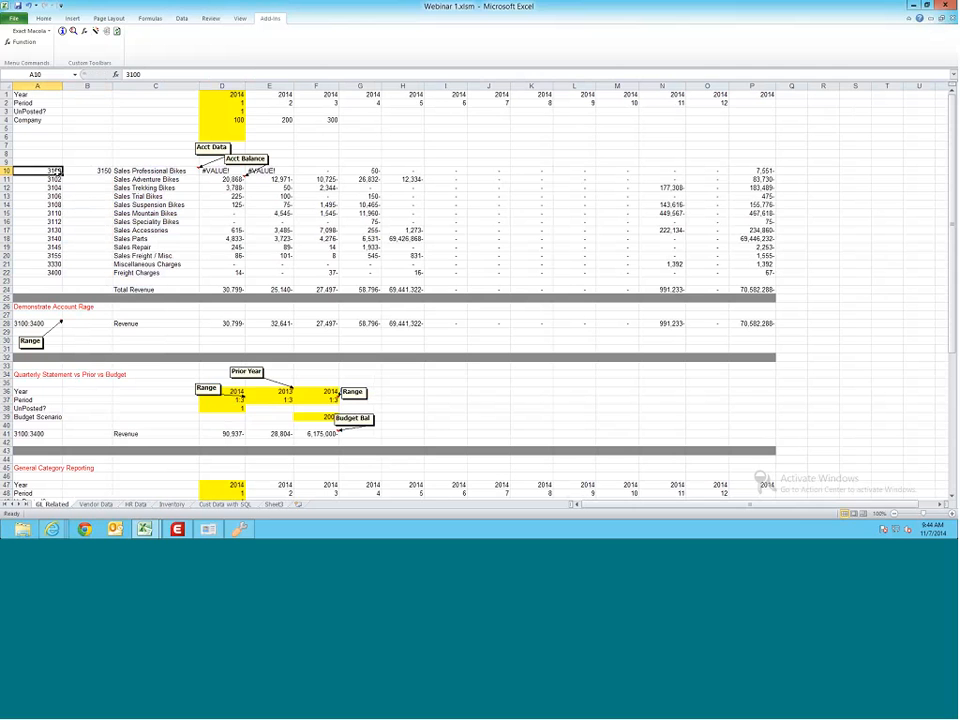
double_click(272, 171)
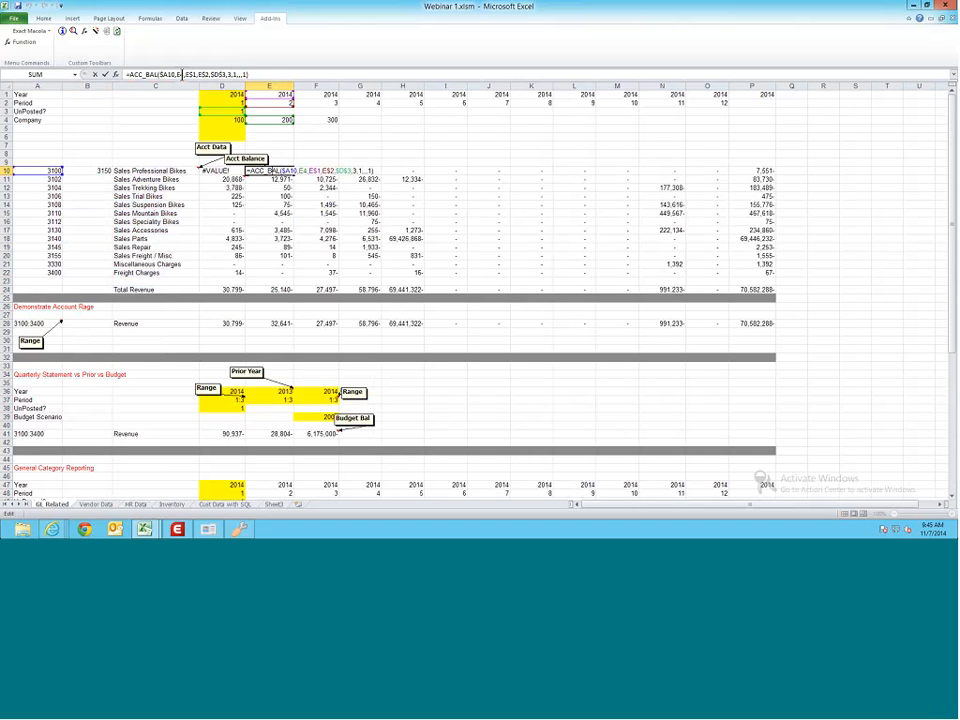
key("Escape")
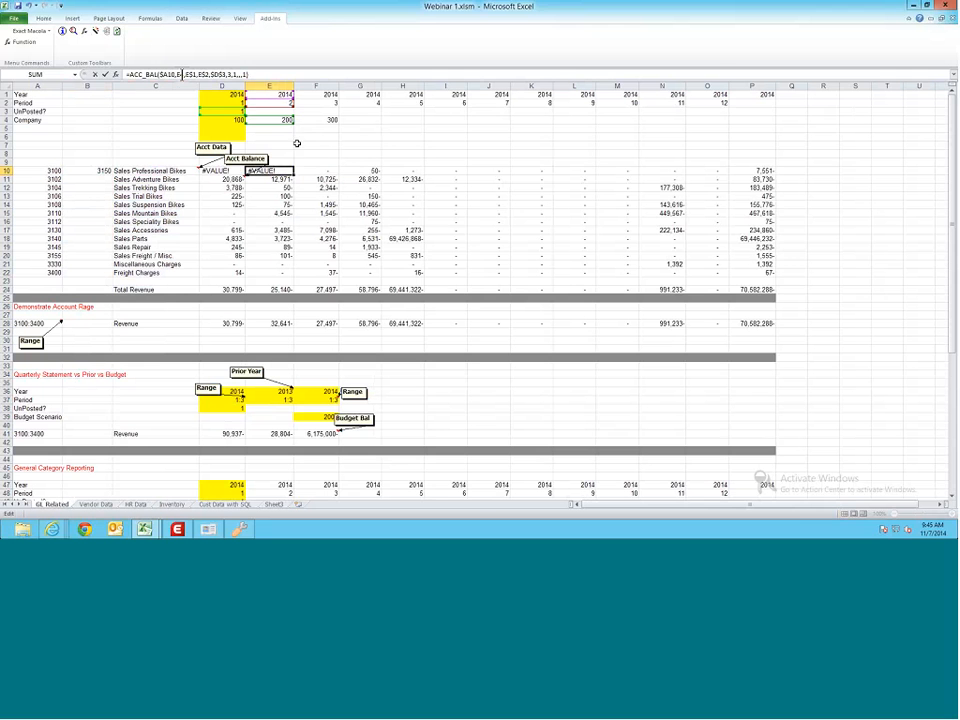
Step: Change the first company entry in D4 to the range 100:300
double_click(224, 119)
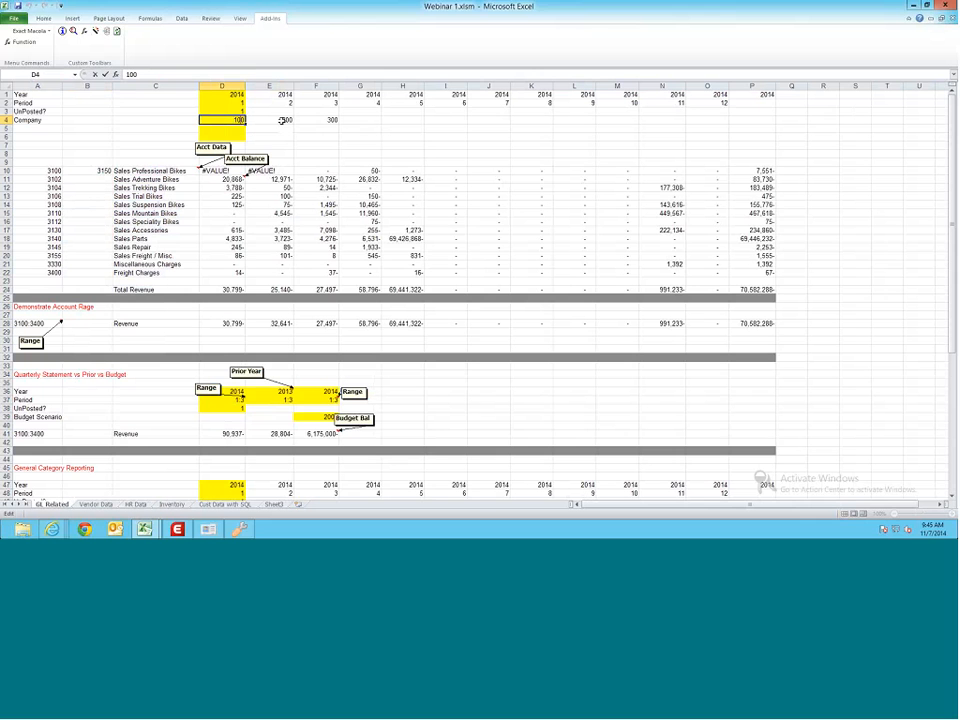
type(":300")
key("Return")
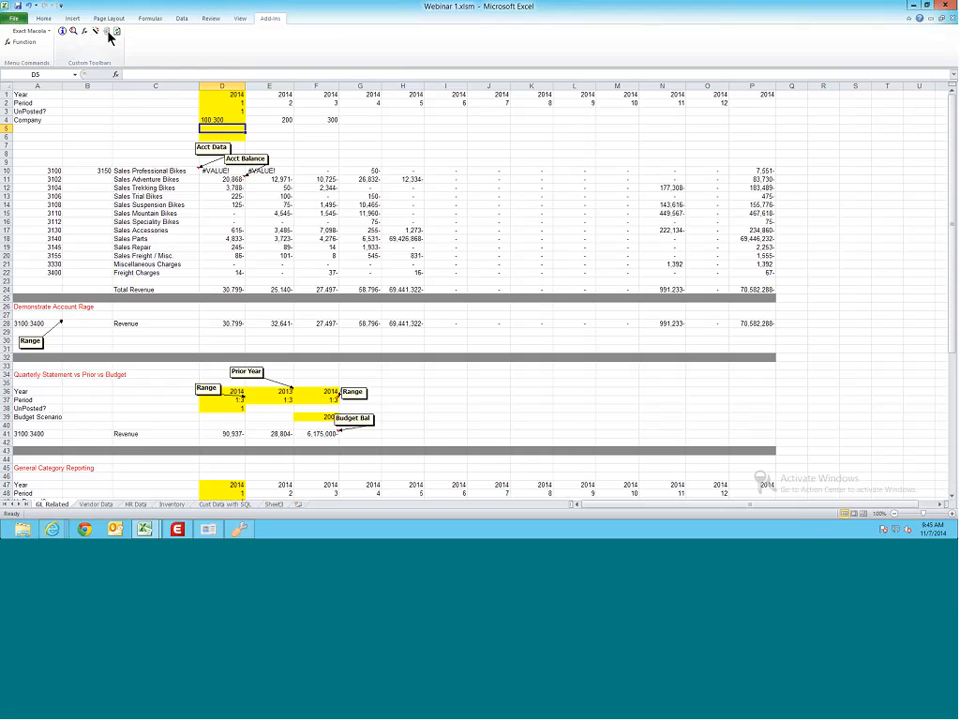
Step: Create a blank workbook to view the add-in tools there, close it, and cancel closing Webinar 1.xlsm
left_click(16, 19)
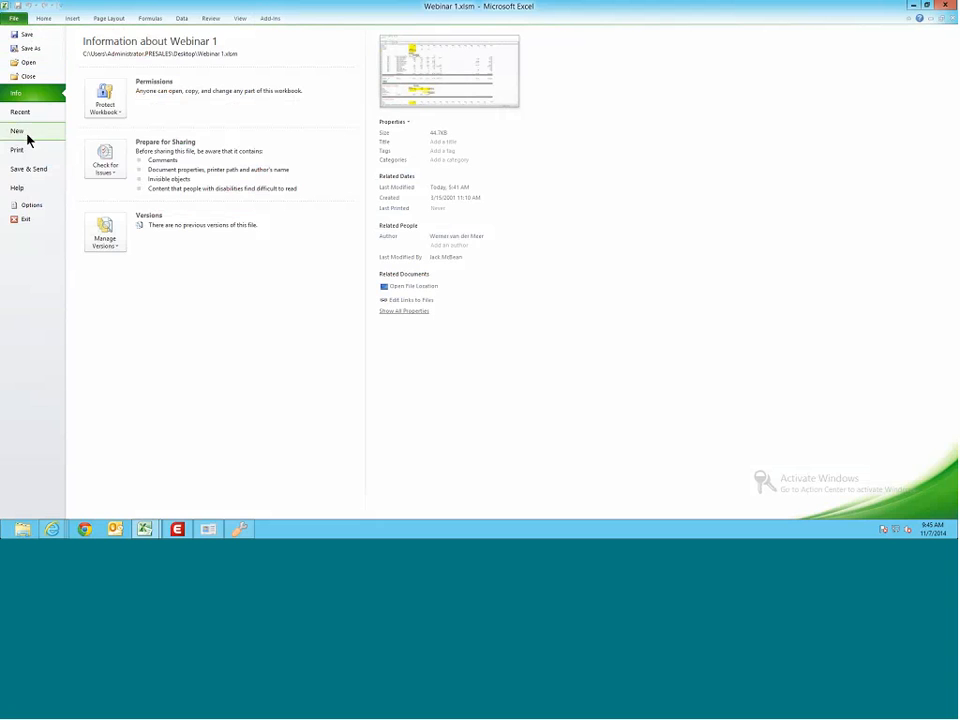
left_click(27, 135)
double_click(94, 96)
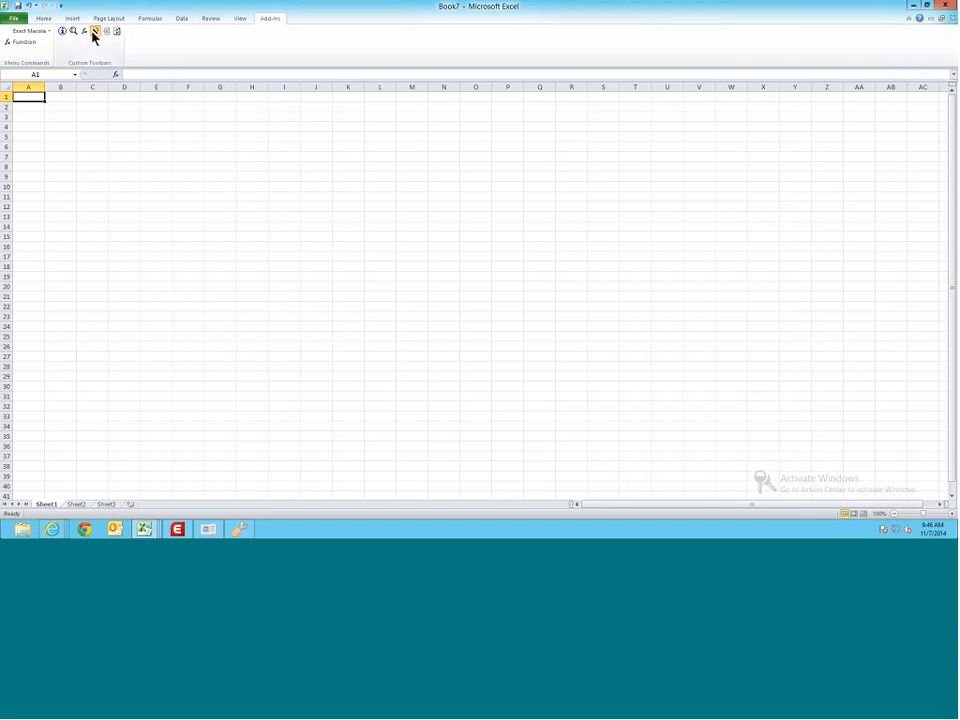
left_click(944, 6)
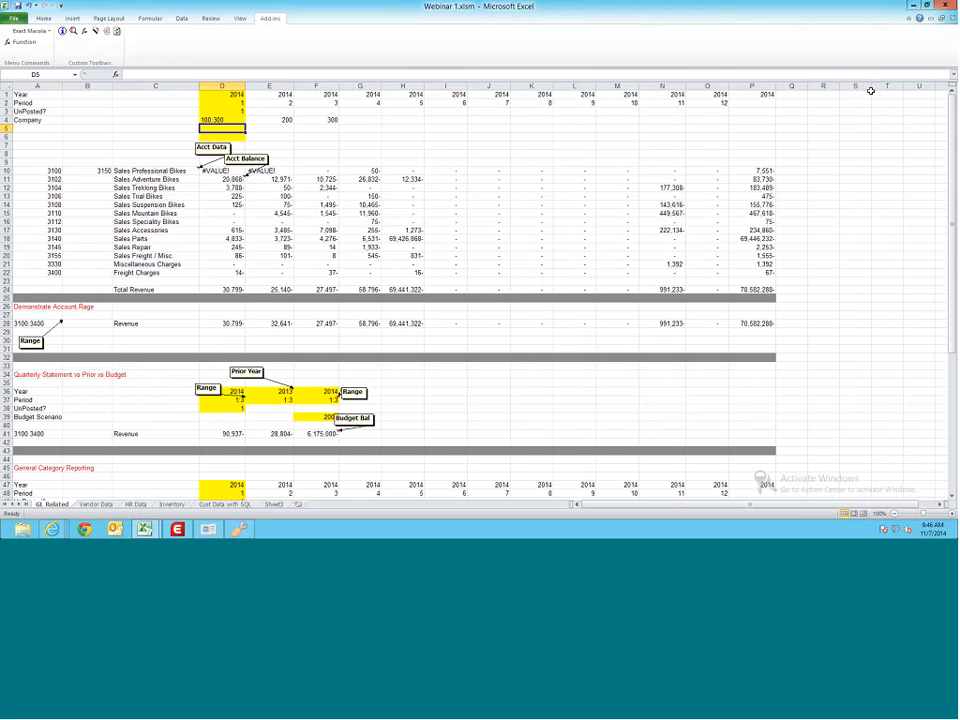
left_click(944, 18)
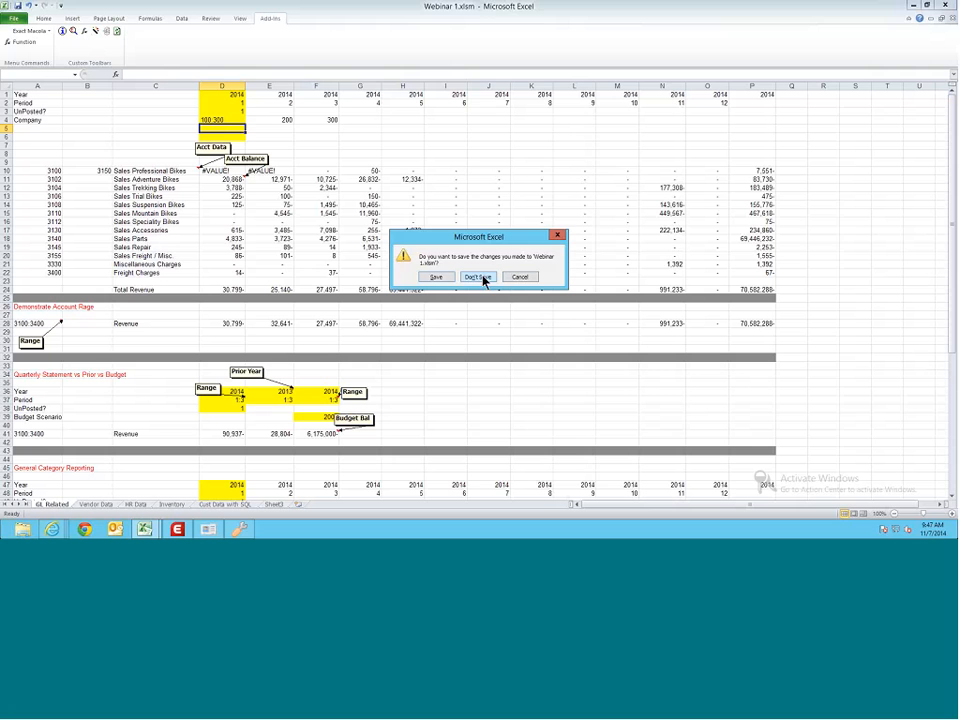
left_click(520, 277)
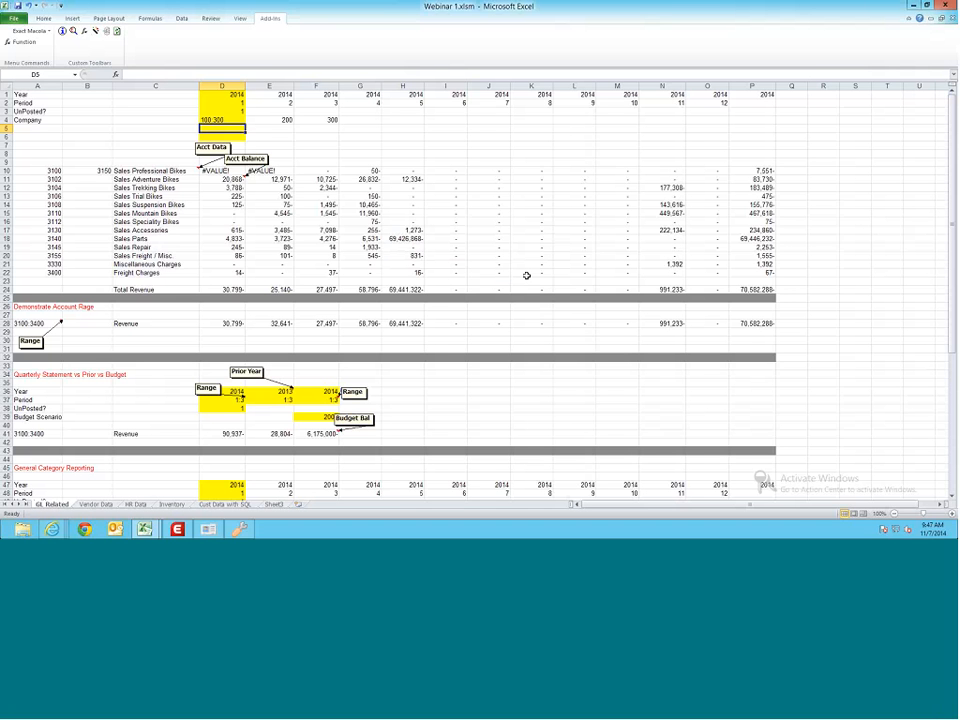
Step: Switch to Exact Macola, review scenarios 2002 and 2002A in the G/L budget scenarios list, and close the list
left_click(177, 529)
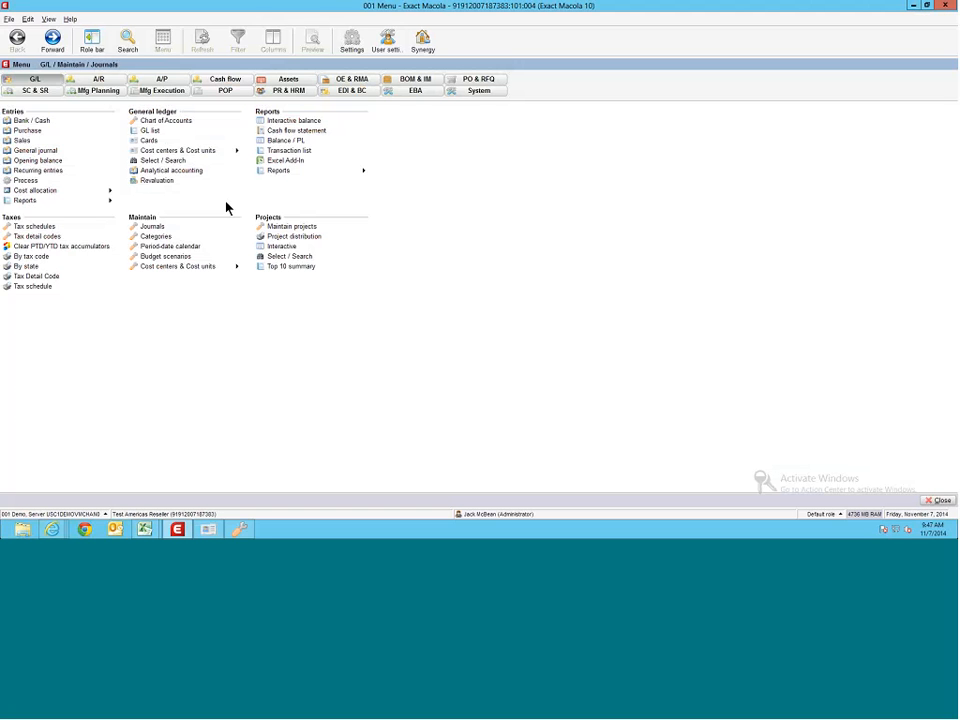
left_click(158, 258)
left_click(41, 171)
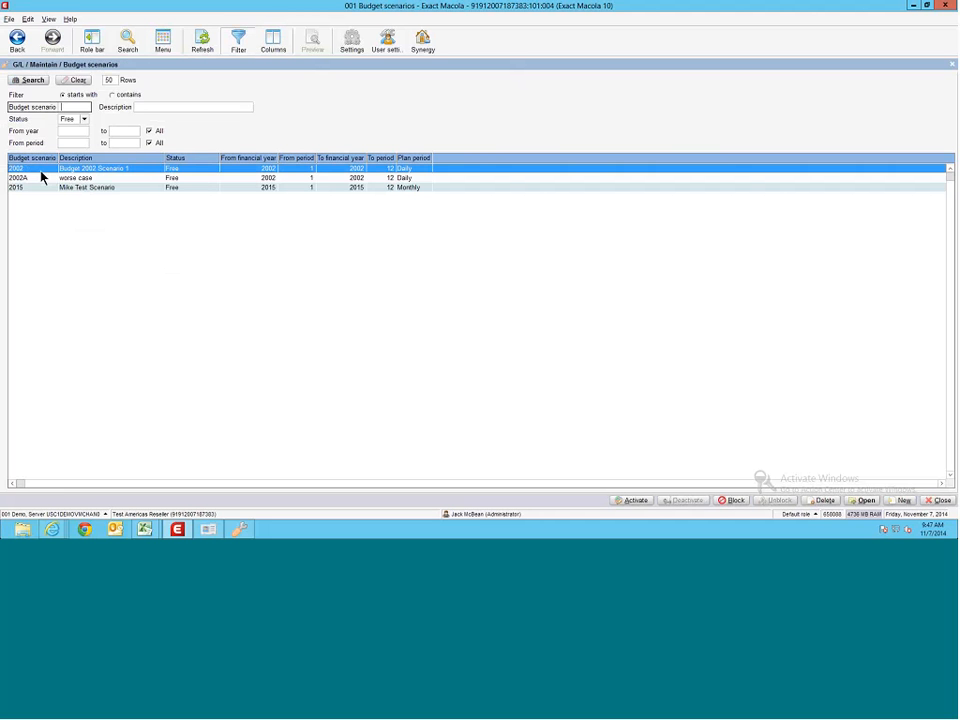
left_click(41, 180)
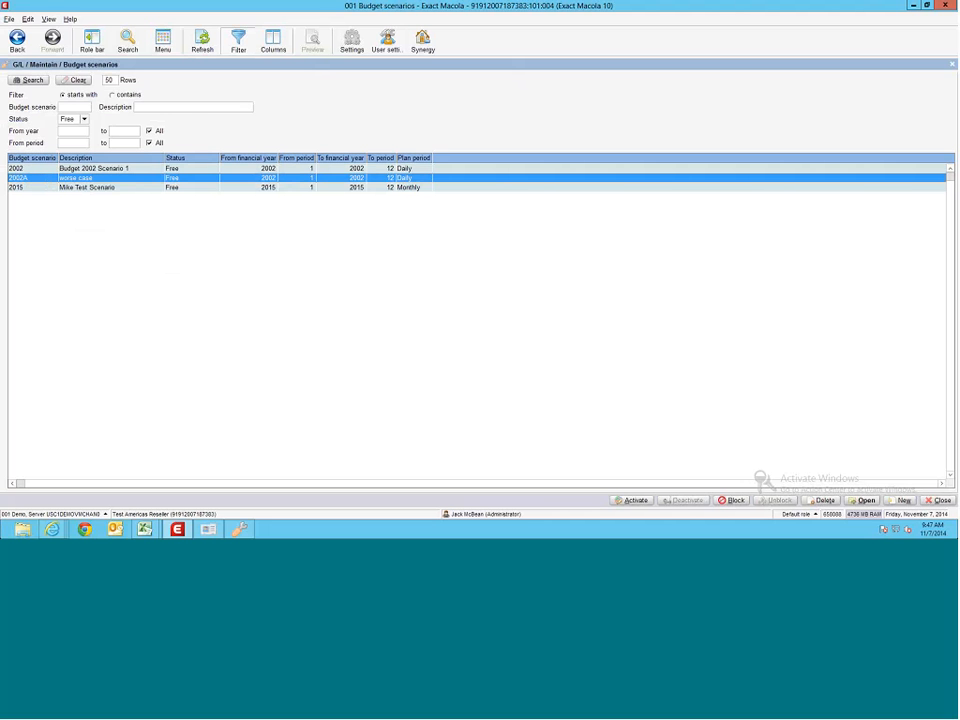
left_click(938, 500)
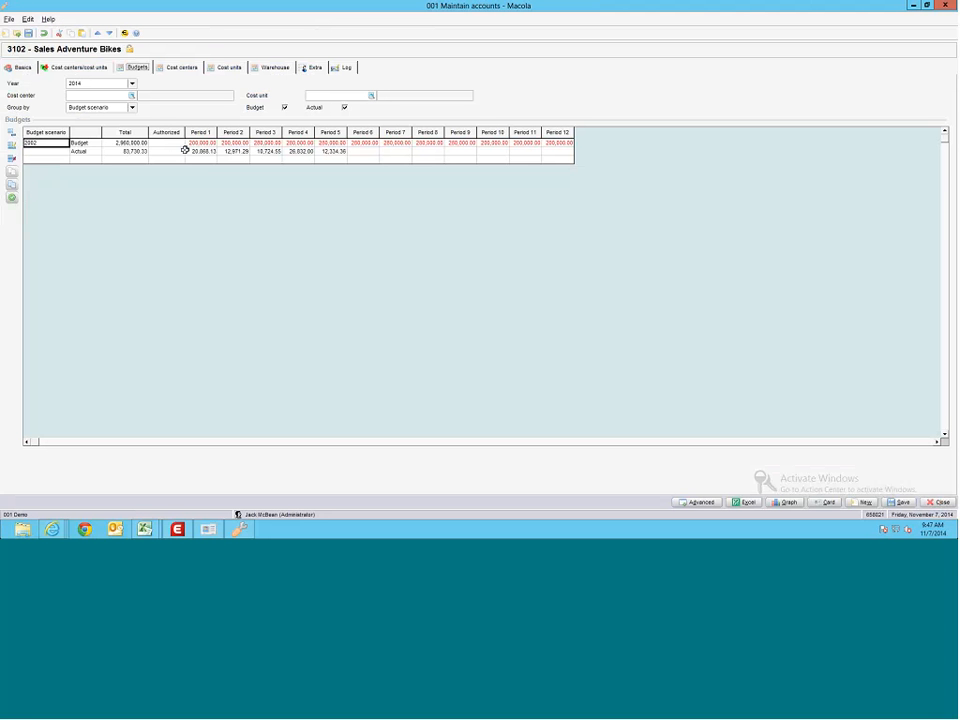
Step: Browse the available budget years for account 3102 Sales Adventure Bikes and show the budgets for 2008
left_click(131, 83)
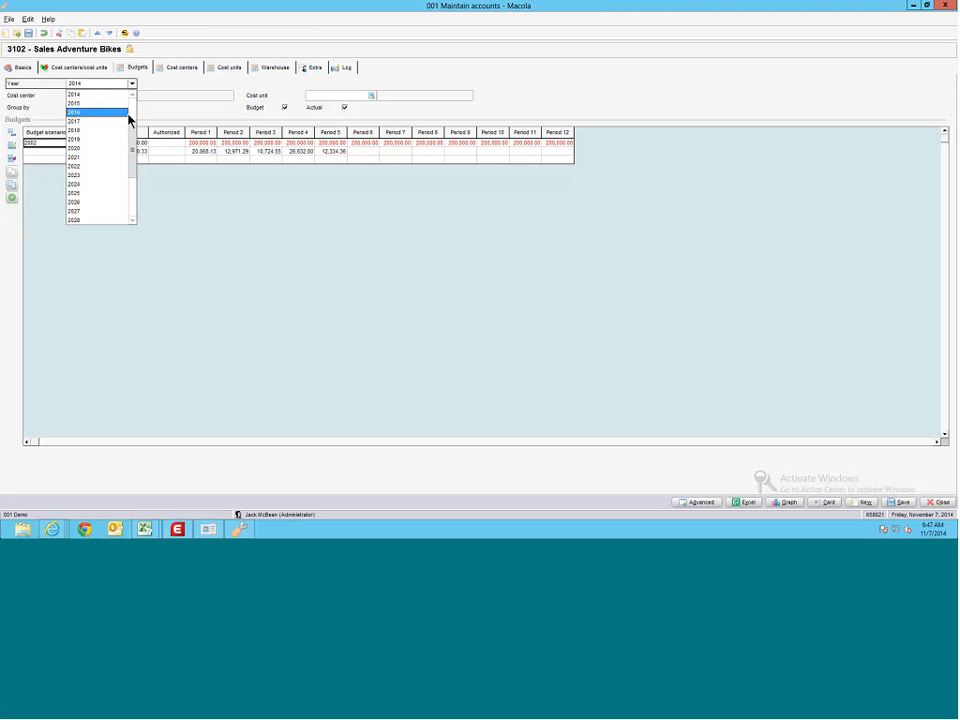
left_click(184, 107)
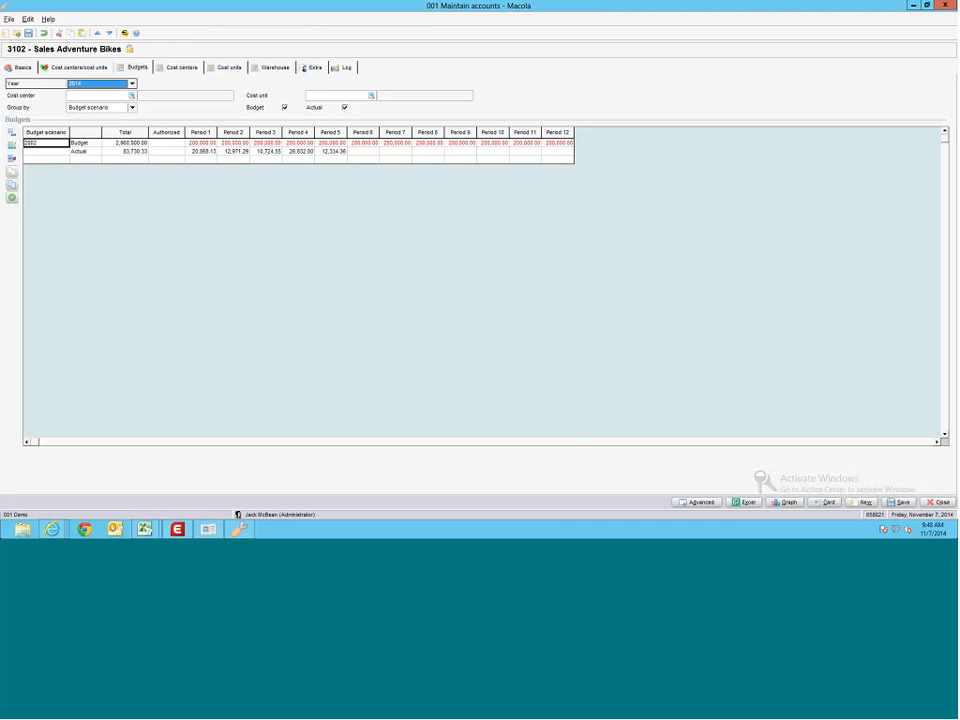
scroll(43, 214, "up", 6)
left_click(132, 83)
scroll(86, 208, "down", 5)
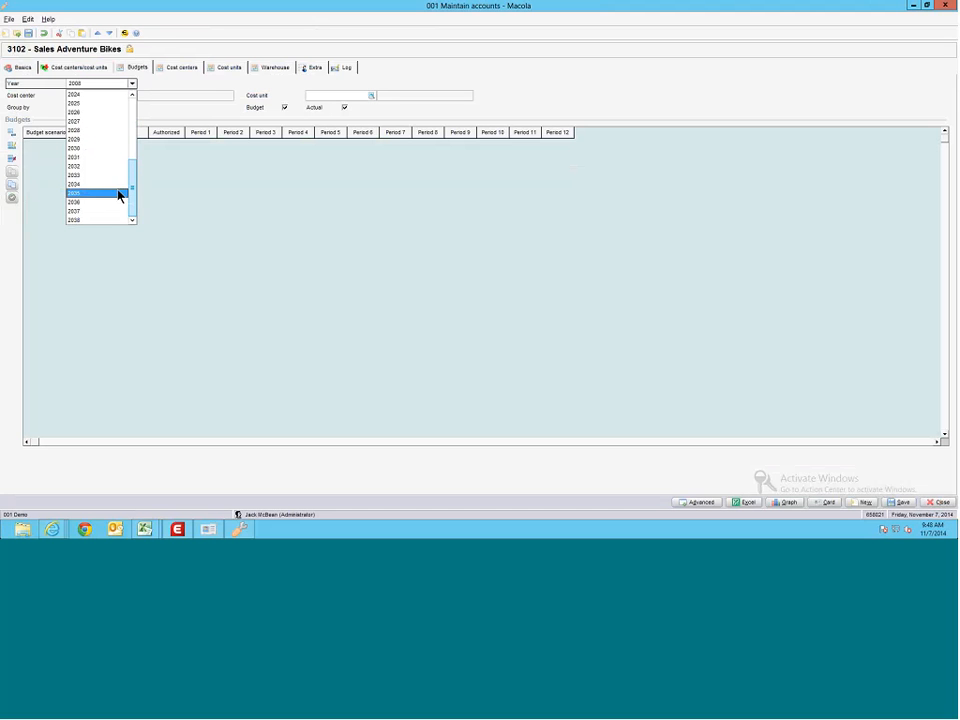
scroll(118, 195, "up", 4)
scroll(141, 116, "up", 2)
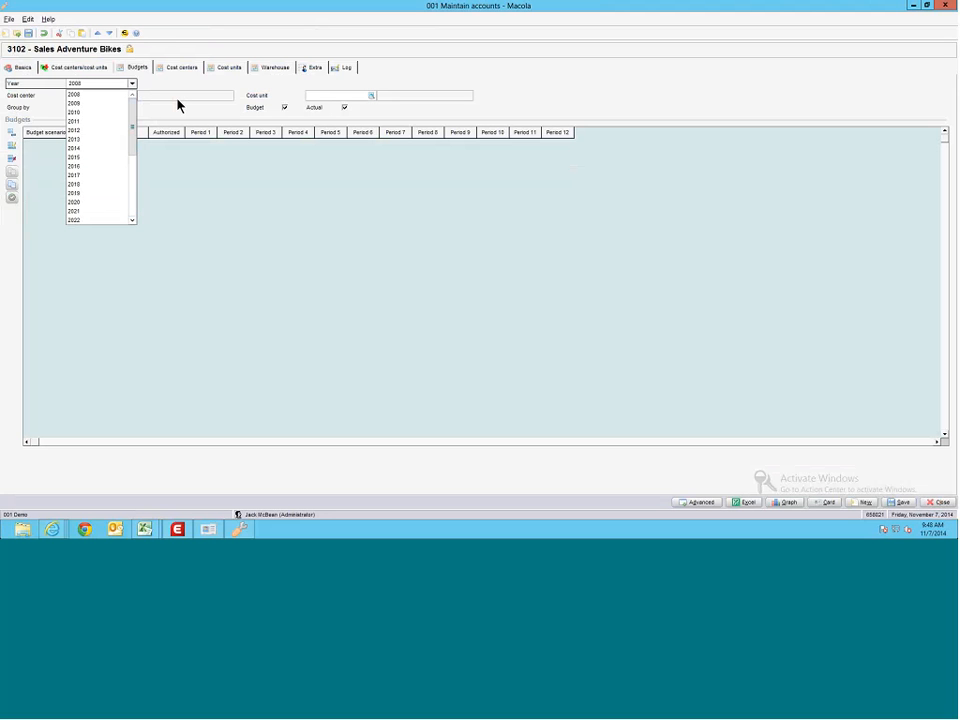
left_click(178, 104)
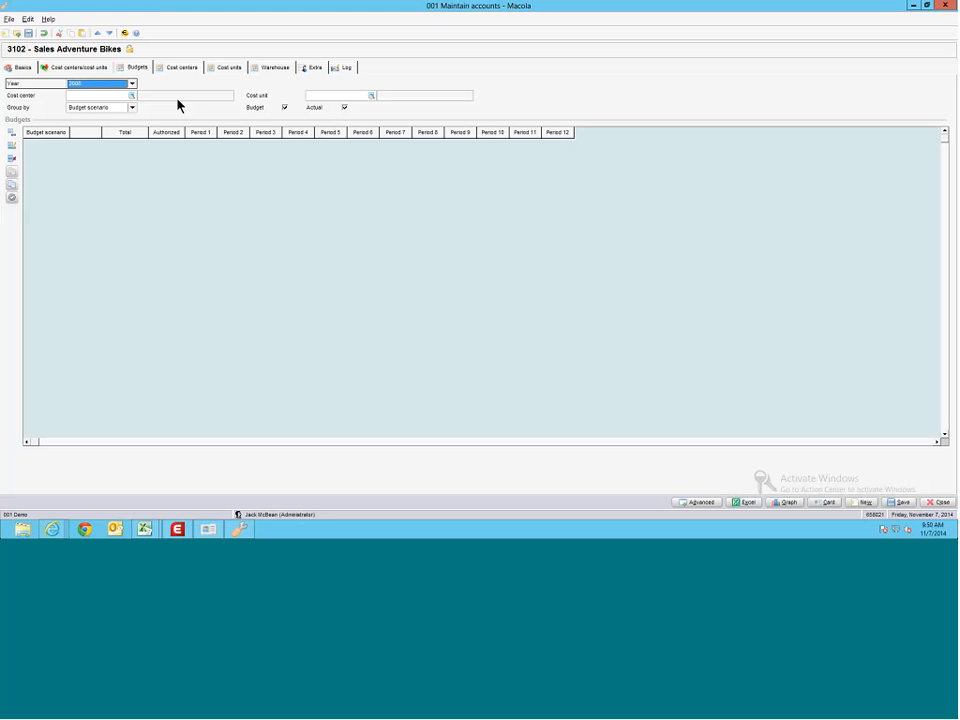
mouse_move(607, 6)
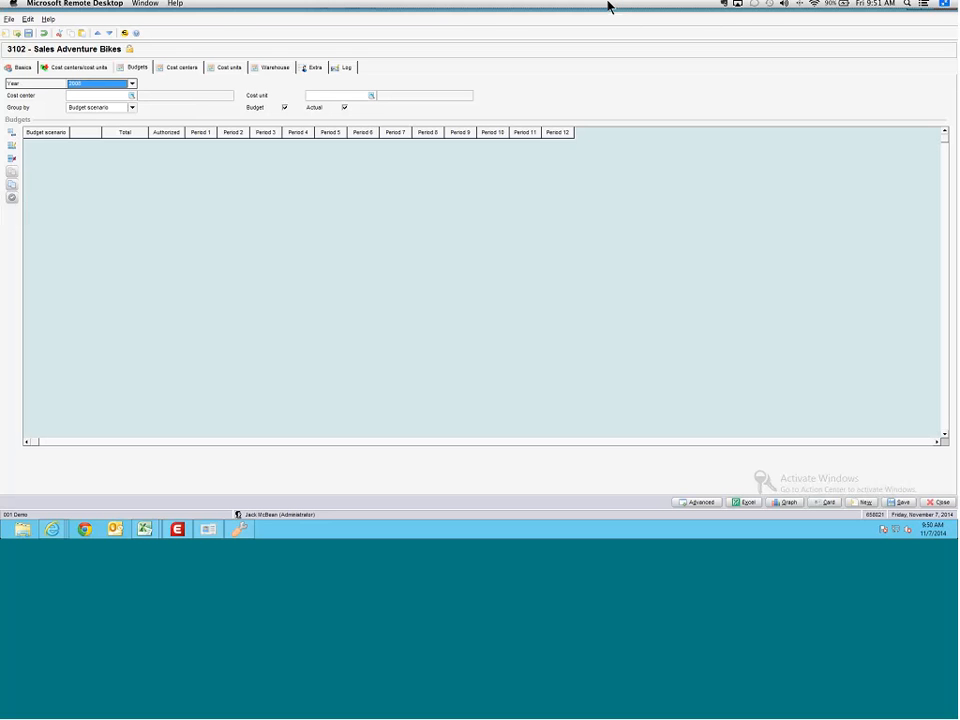